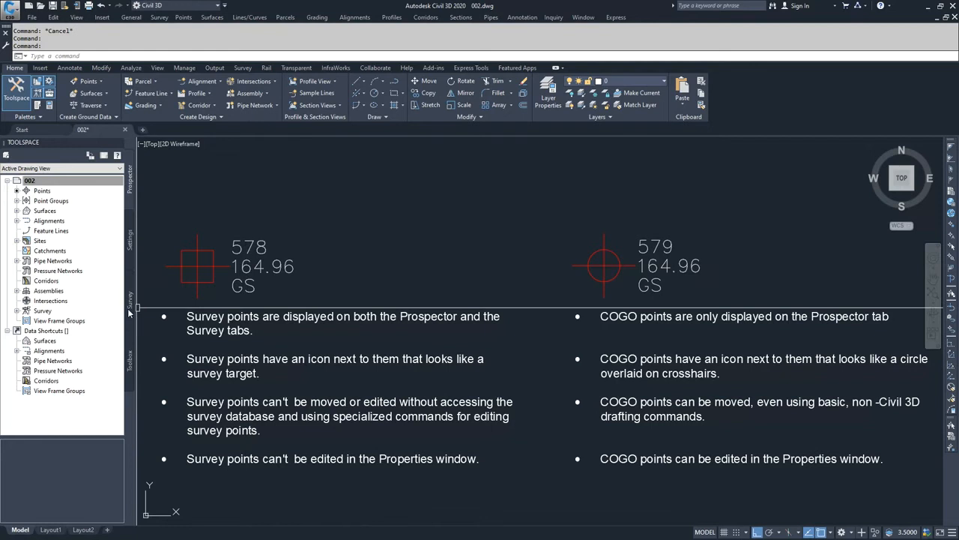
# - List the survey database's survey points, and view the drawing's full point list for comparison
pyautogui.click(129, 309)
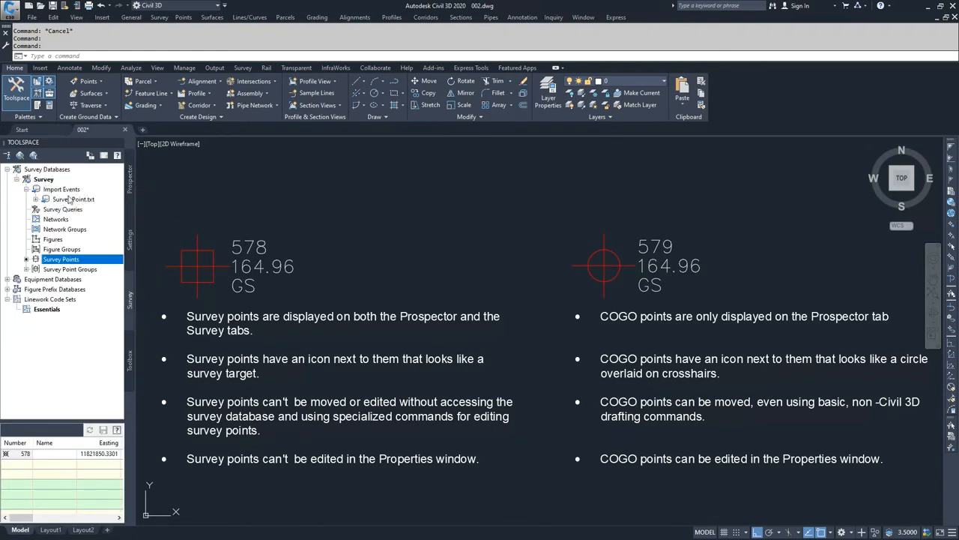
pyautogui.moveTo(64, 258); pyautogui.dragTo(62, 263)
pyautogui.moveTo(26, 458)
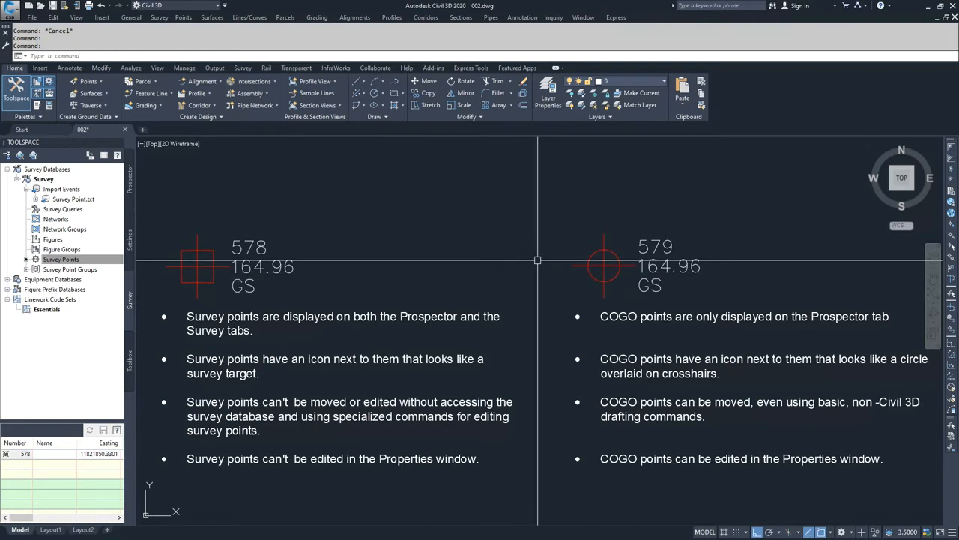
pyautogui.click(130, 192)
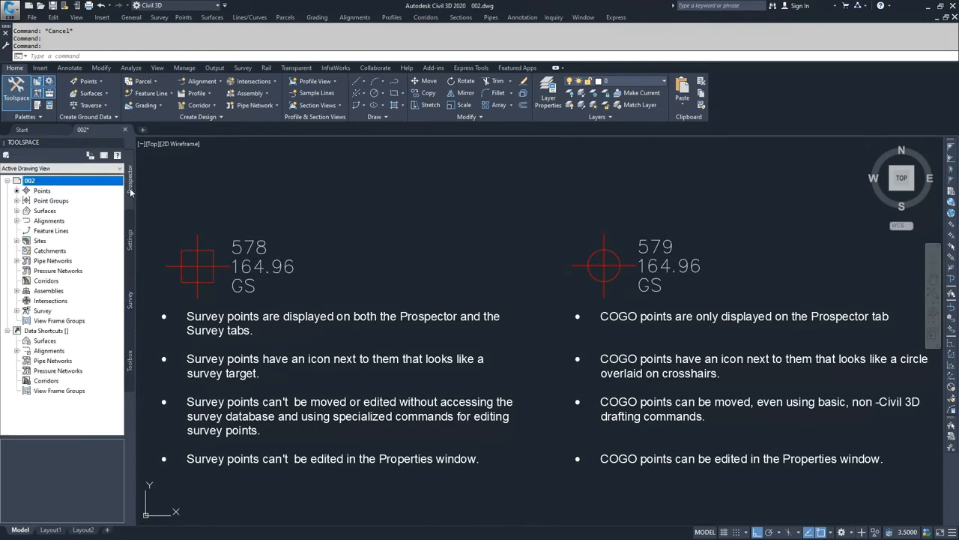
pyautogui.click(62, 193)
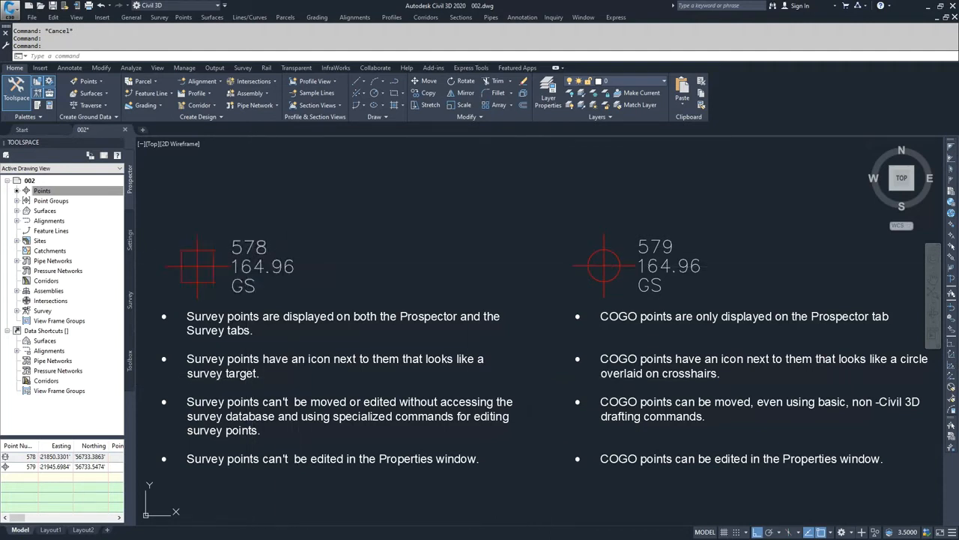
# - Try to relocate survey point 578 with its grip and with the Move command
pyautogui.click(197, 266)
pyautogui.click(197, 266)
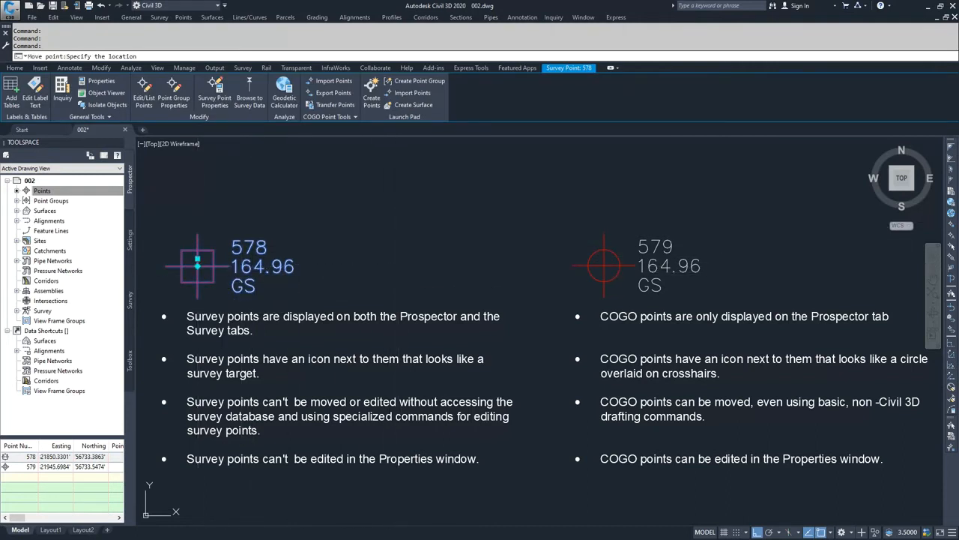
pyautogui.click(398, 200)
pyautogui.write('m')
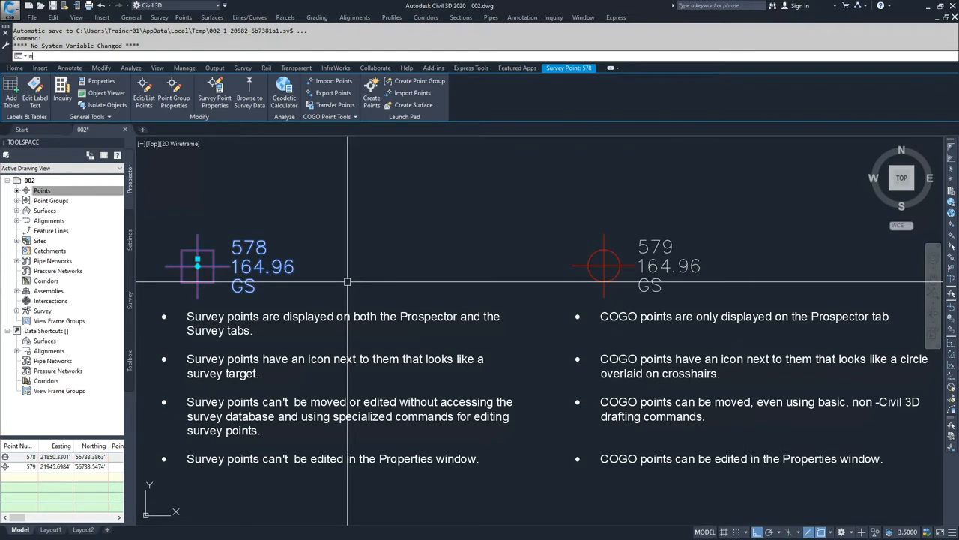
pyautogui.press('Return')
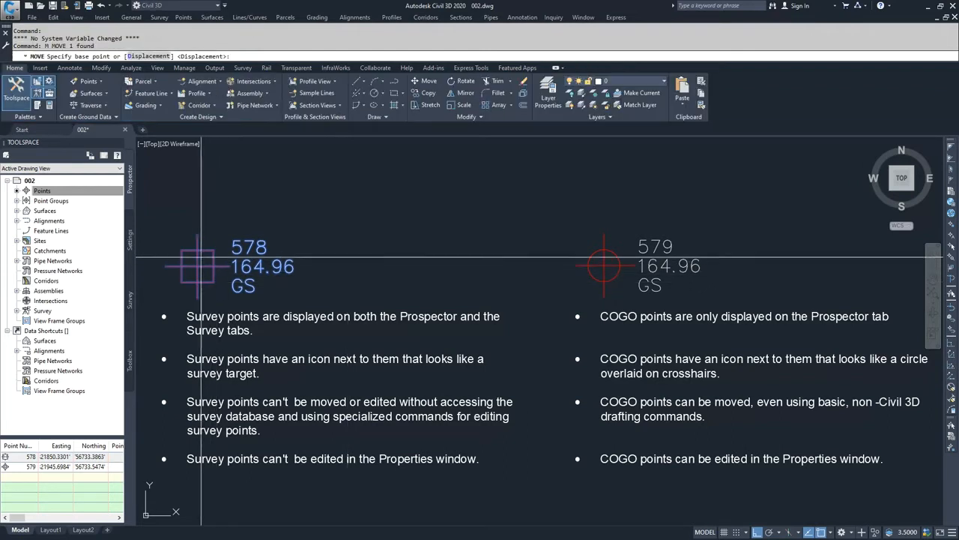
pyautogui.click(197, 266)
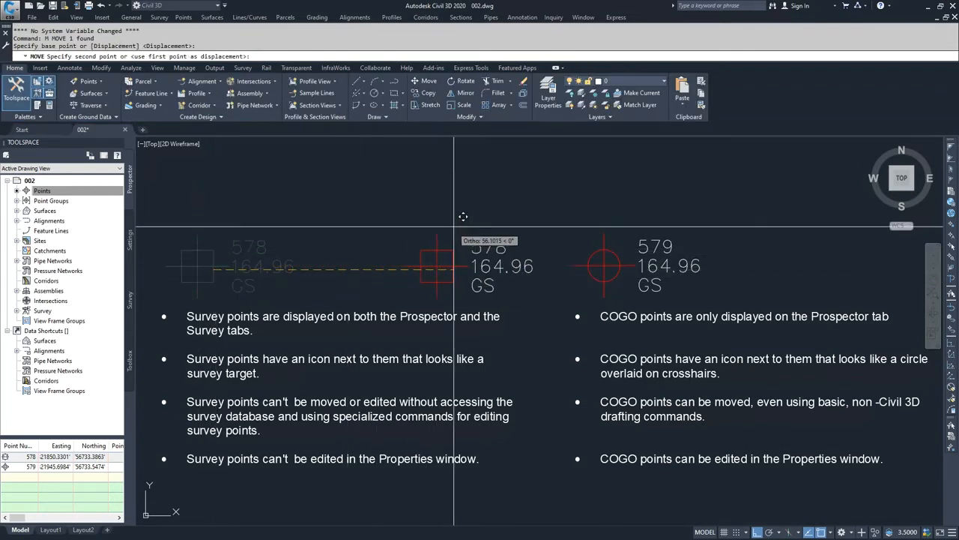
pyautogui.press('Escape')
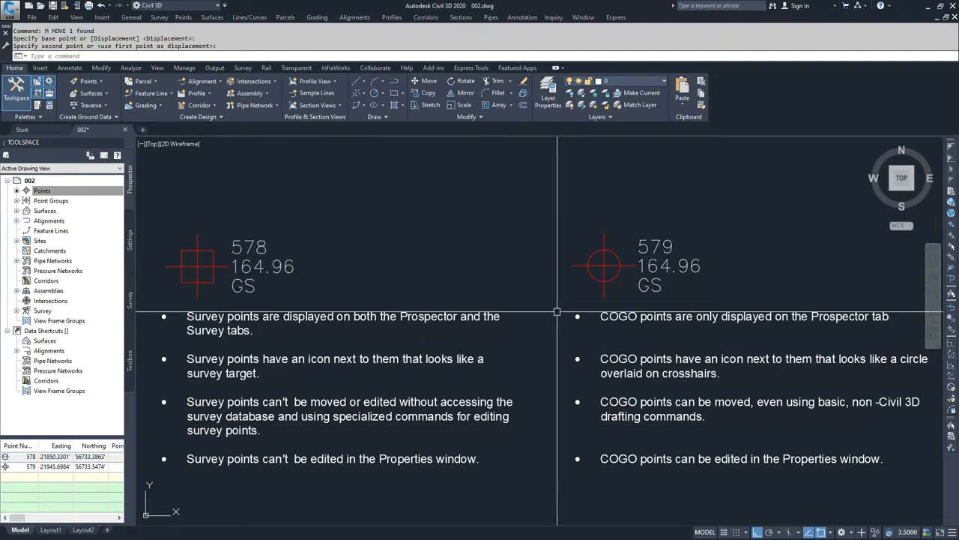
# - Move COGO point 579 about 26 feet west, toward survey point 578, using its grip
pyautogui.click(604, 269)
pyautogui.moveTo(604, 265)
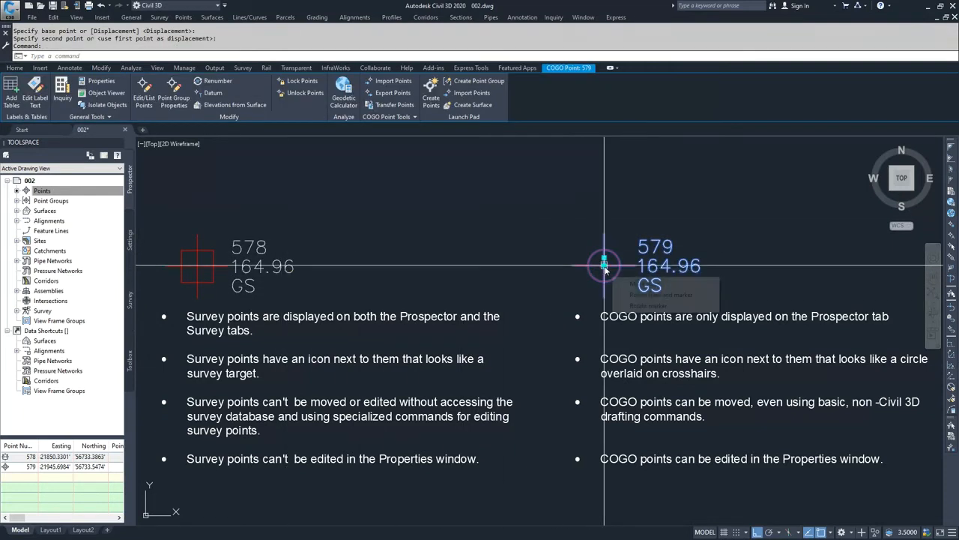
pyautogui.click(645, 283)
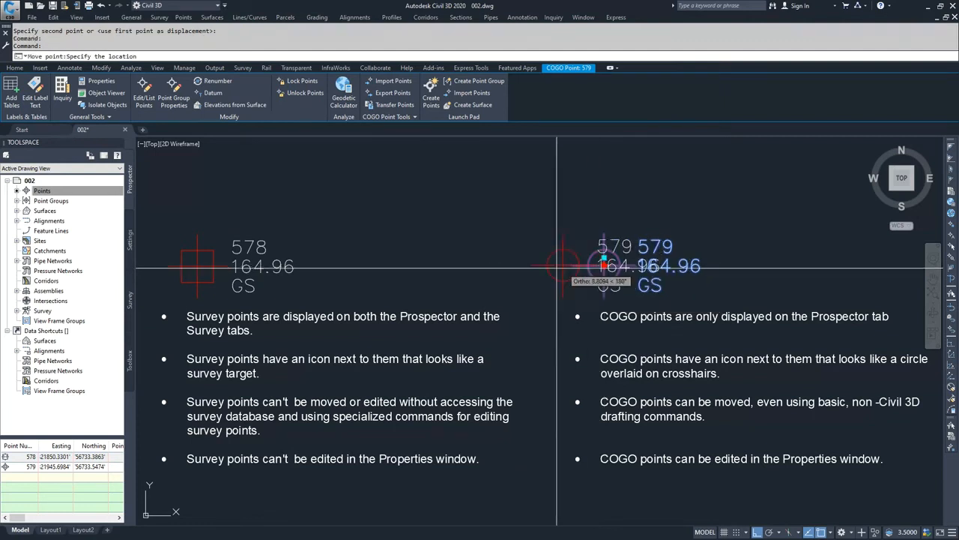
pyautogui.click(493, 263)
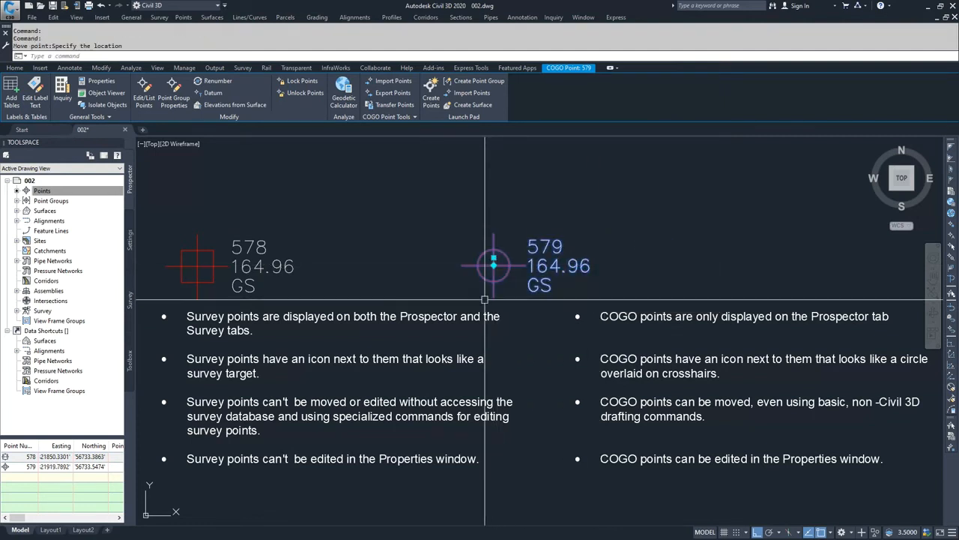
# - Shift COGO point 579 about 26 feet east with the Move command, above its description text
pyautogui.write('M')
pyautogui.press('Return')
pyautogui.click(445, 292)
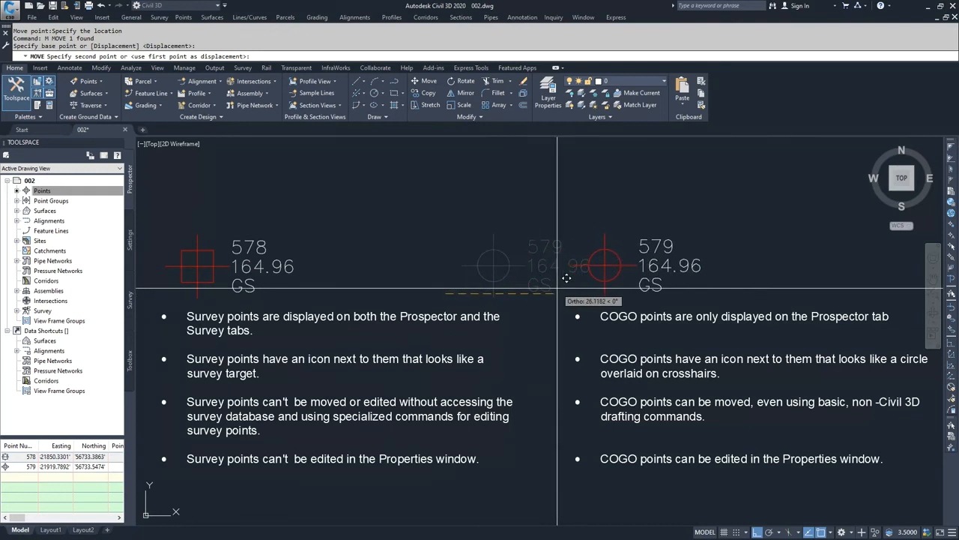
pyautogui.click(567, 278)
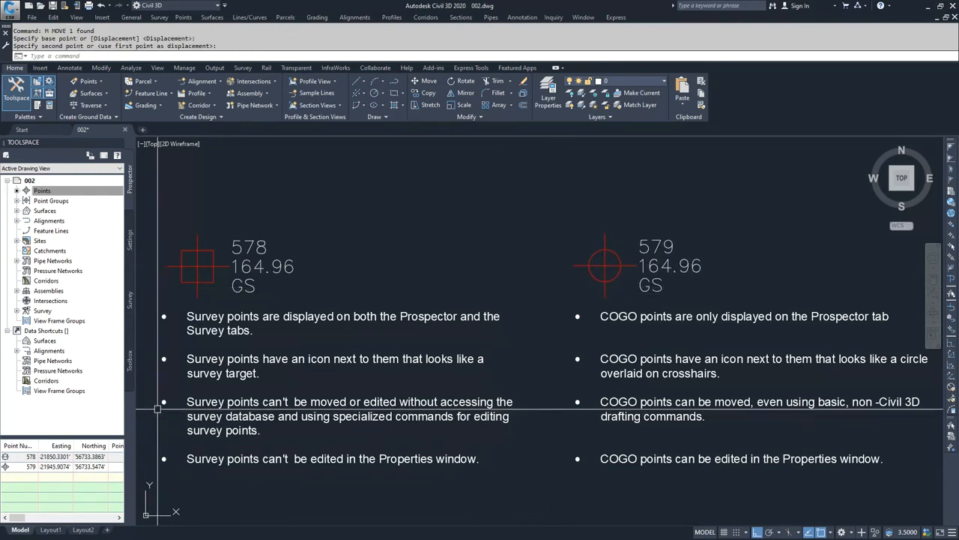
# - Open the survey points for editing from the survey database, select point 578's record, and close the editor
pyautogui.click(130, 299)
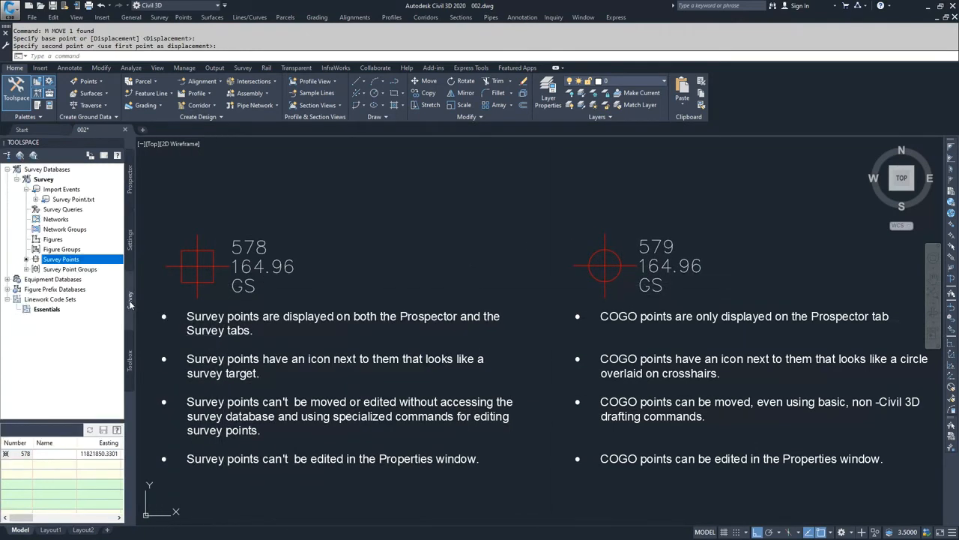
pyautogui.rightClick(60, 261)
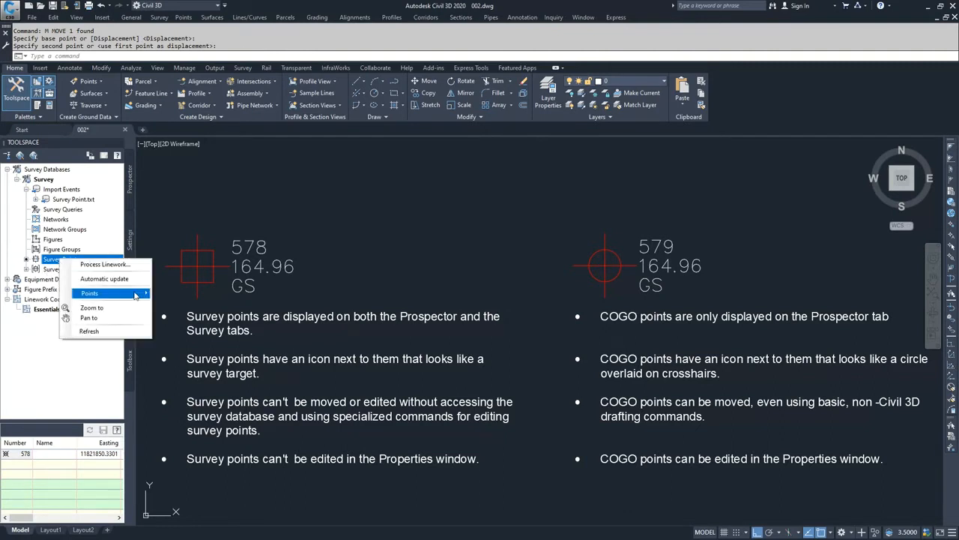
pyautogui.moveTo(136, 295)
pyautogui.click(209, 296)
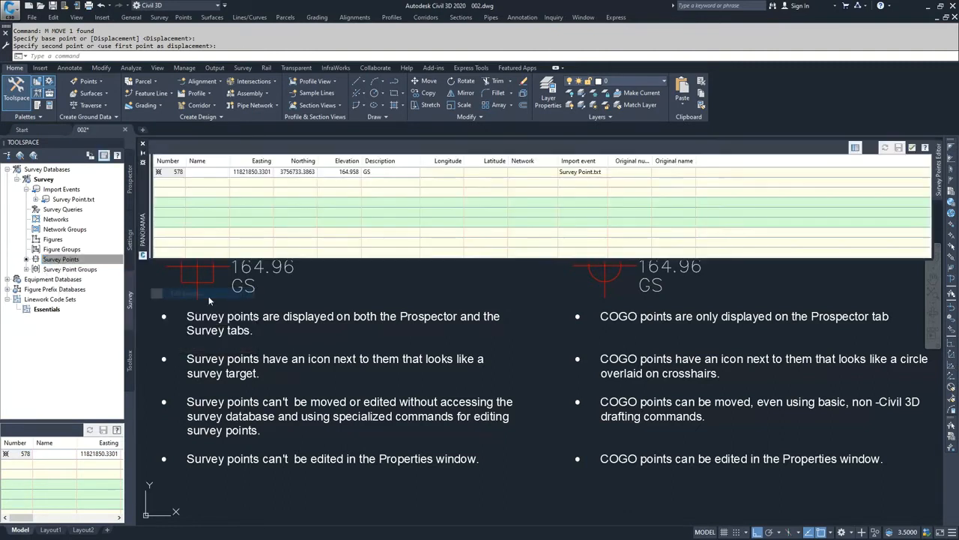
pyautogui.click(246, 171)
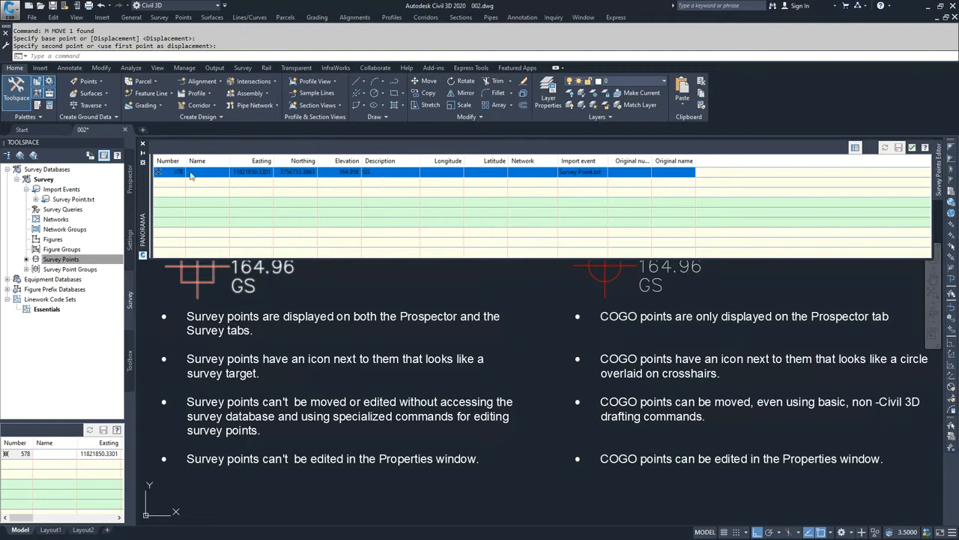
pyautogui.click(908, 148)
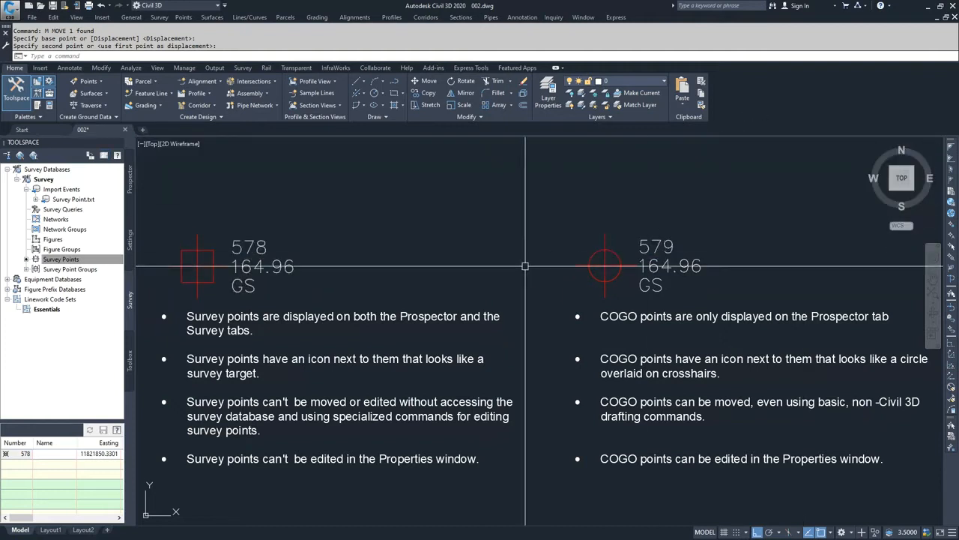
pyautogui.press('Escape')
# - Open the drawing's points in the Point Editor and open COGO point 579's easting and elevation for editing
pyautogui.click(129, 180)
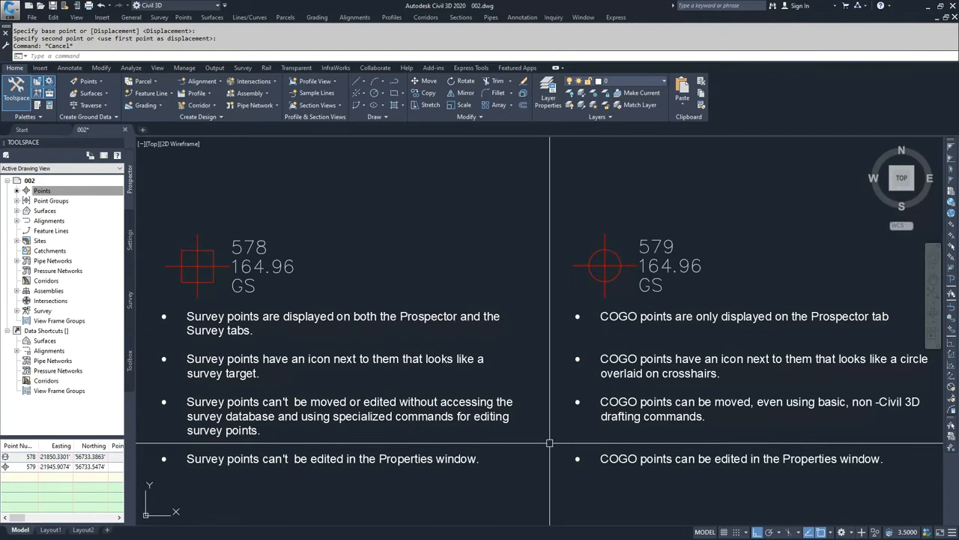
pyautogui.click(38, 191)
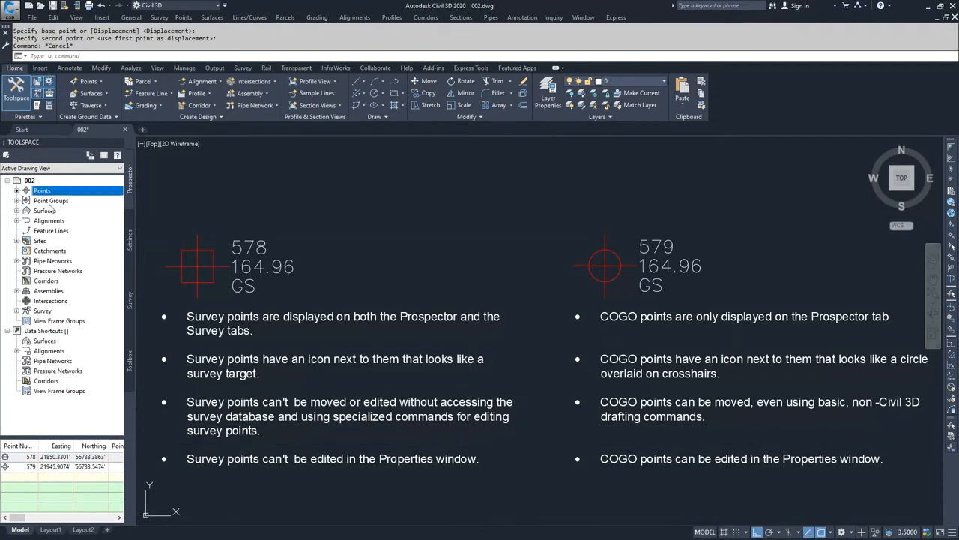
pyautogui.rightClick(39, 192)
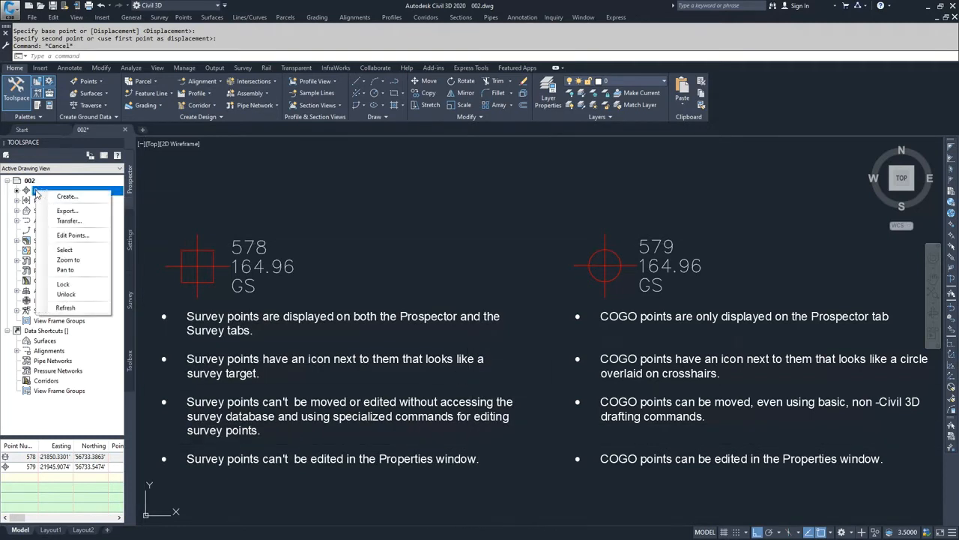
pyautogui.click(69, 235)
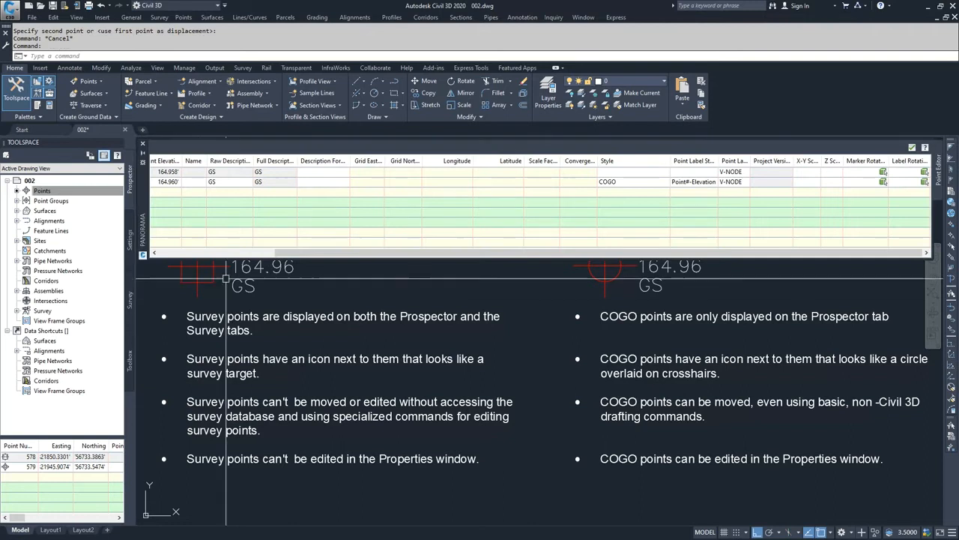
pyautogui.moveTo(303, 253); pyautogui.dragTo(169, 251)
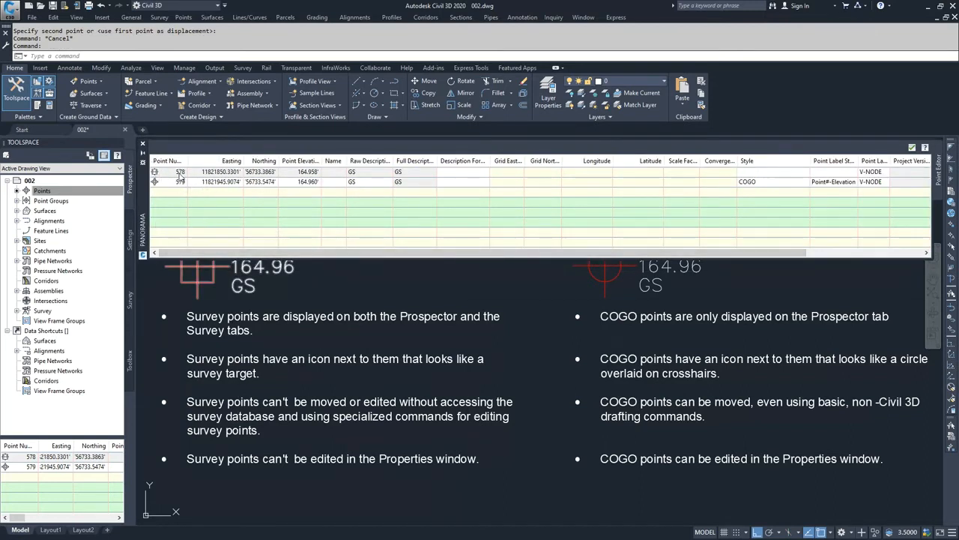
pyautogui.moveTo(180, 178)
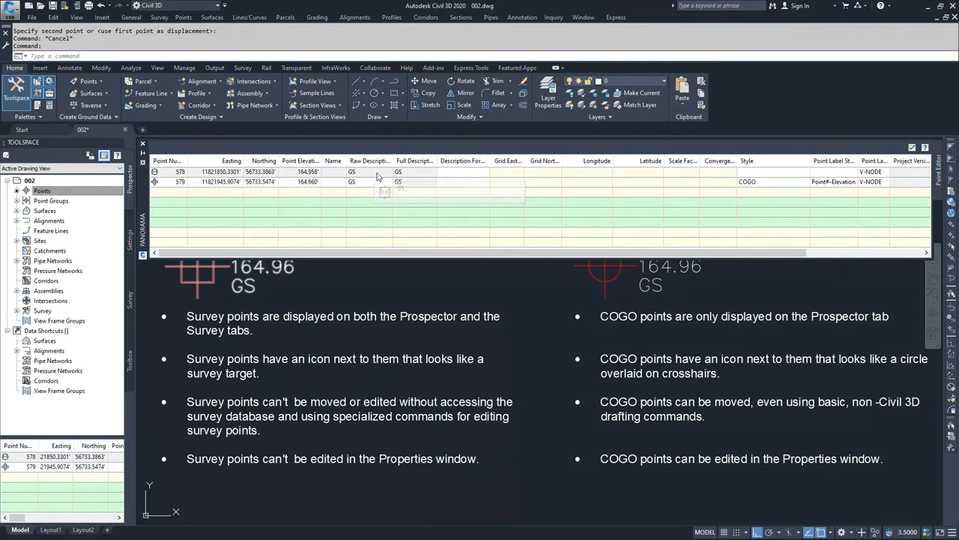
pyautogui.click(180, 182)
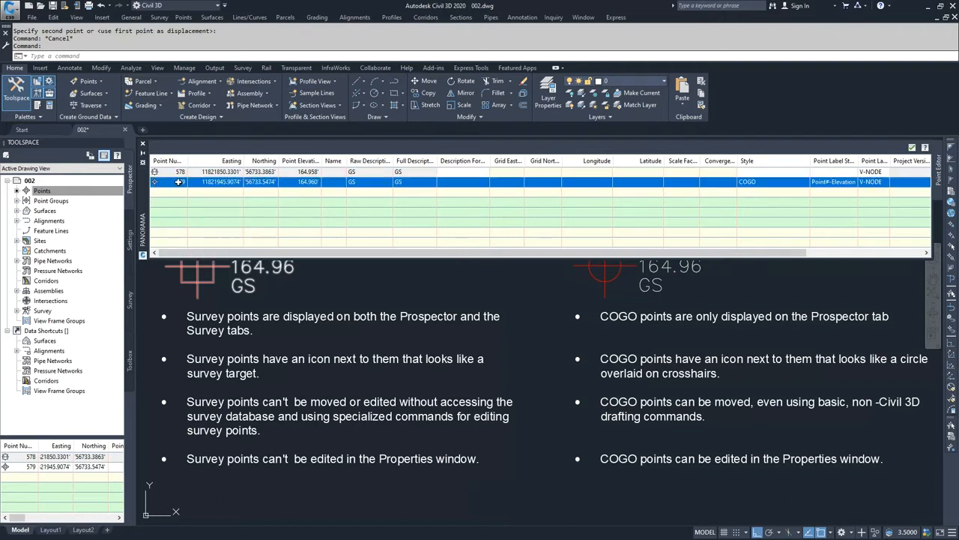
pyautogui.click(215, 180)
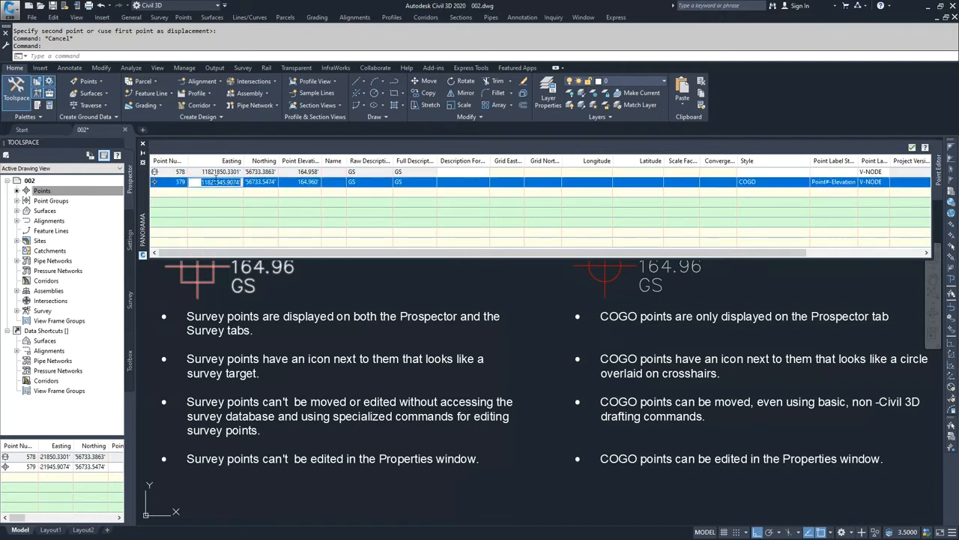
pyautogui.click(306, 182)
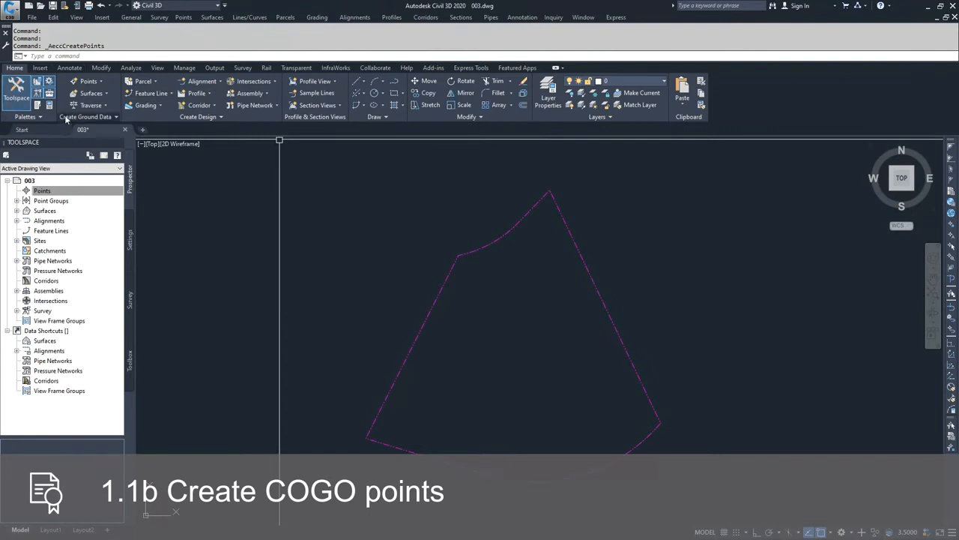
# - Open the Create Points toolbar with the Point Creation Tools command in drawing 003
pyautogui.click(102, 81)
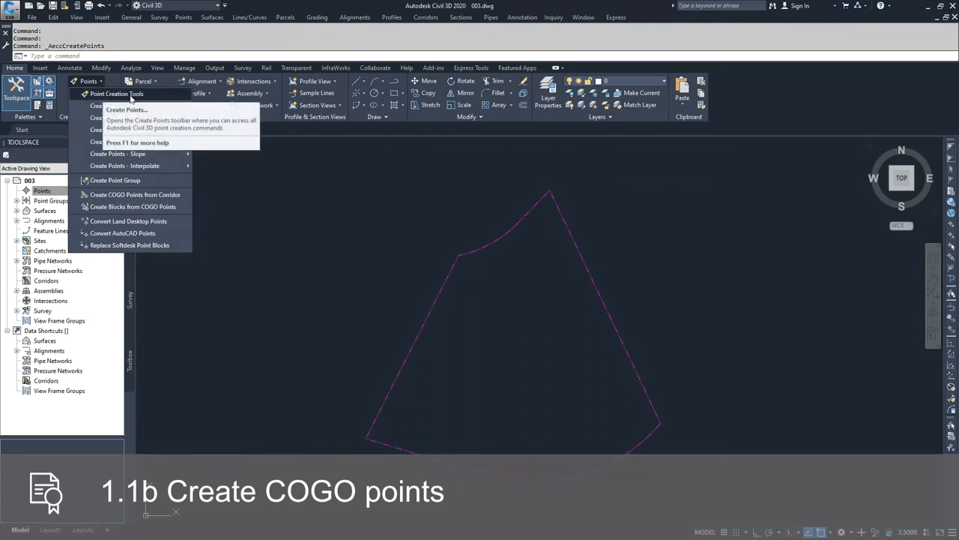
pyautogui.moveTo(97, 107)
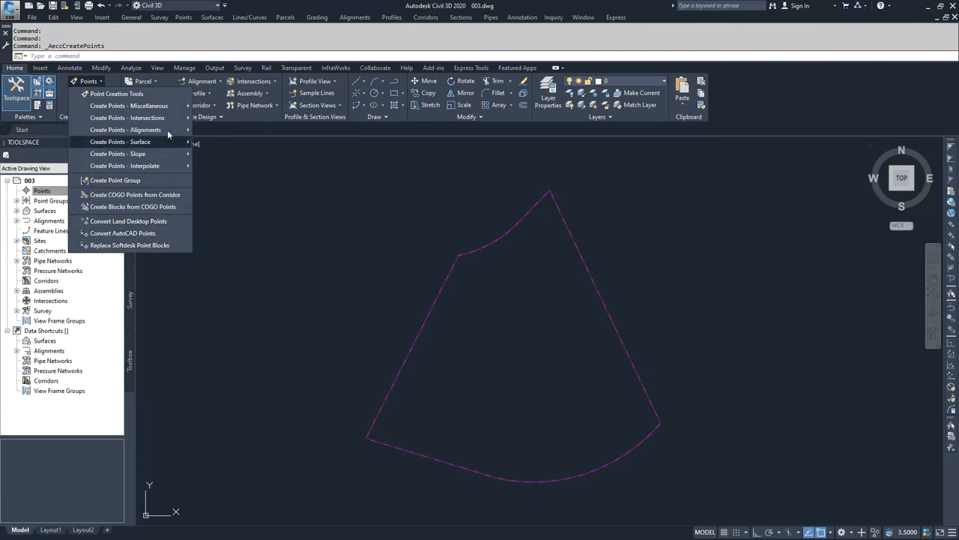
pyautogui.moveTo(173, 107)
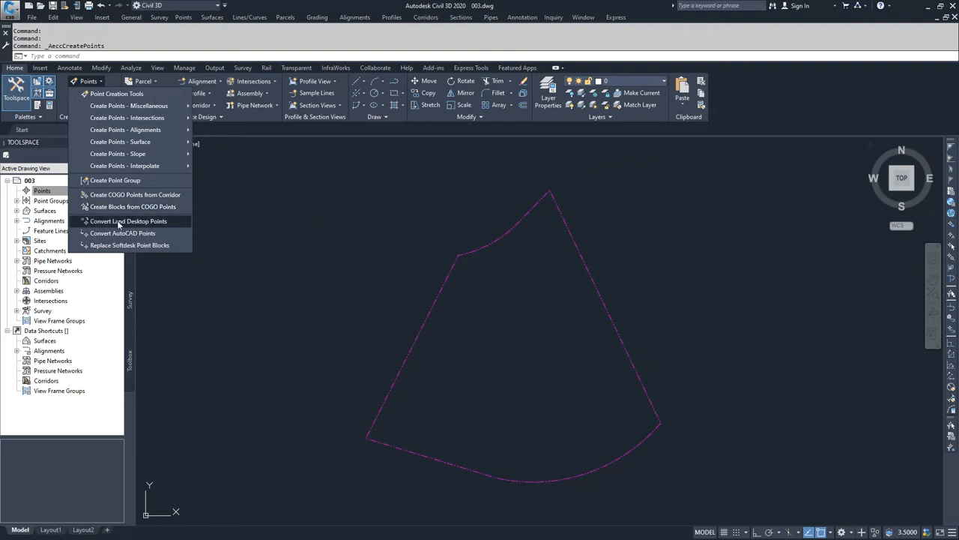
pyautogui.click(123, 94)
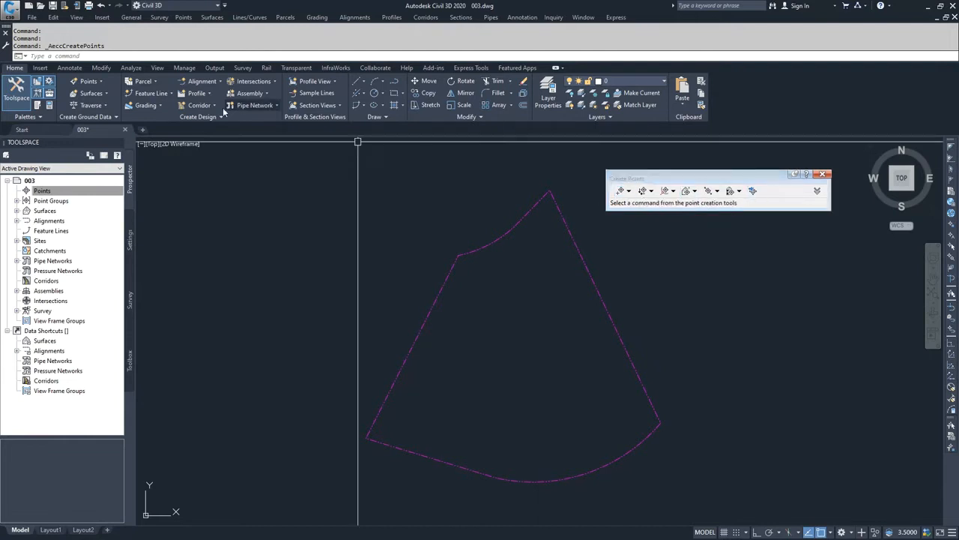
pyautogui.click(101, 82)
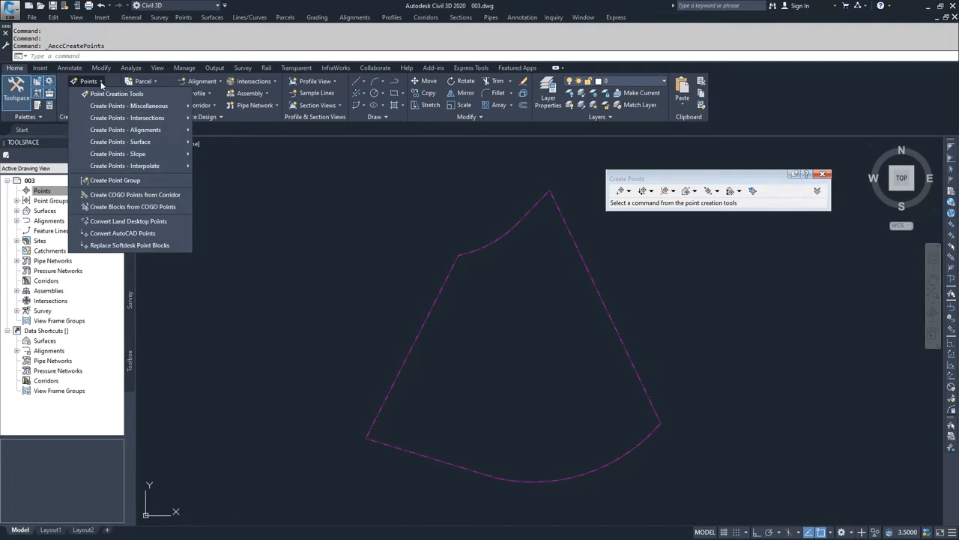
pyautogui.click(102, 83)
pyautogui.click(102, 83)
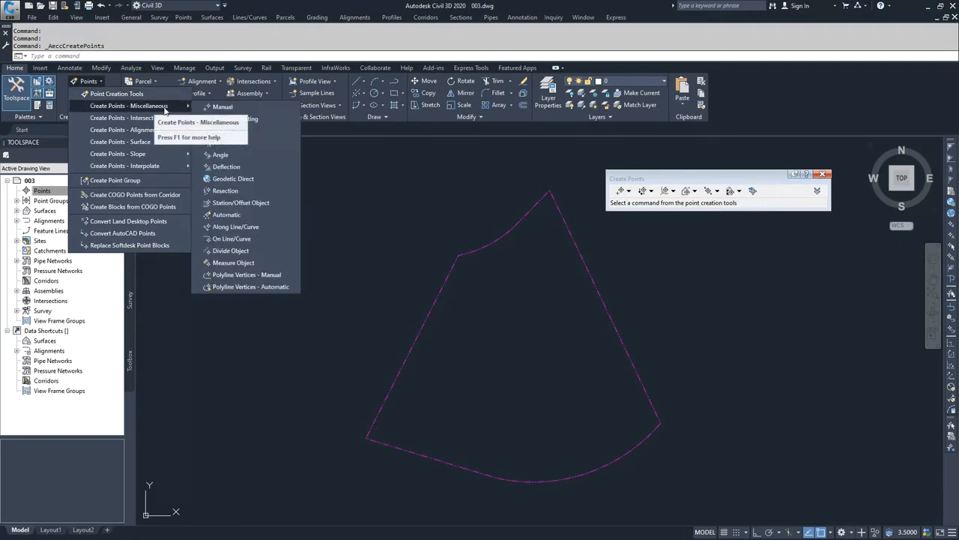
pyautogui.moveTo(148, 120)
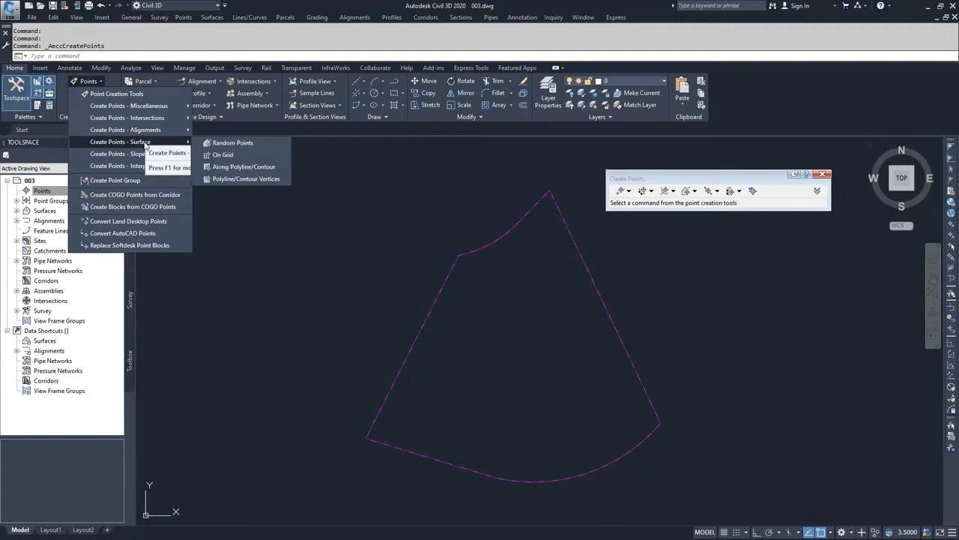
# - Examine the available point creation methods, including the miscellaneous and intersection commands
pyautogui.moveTo(141, 167)
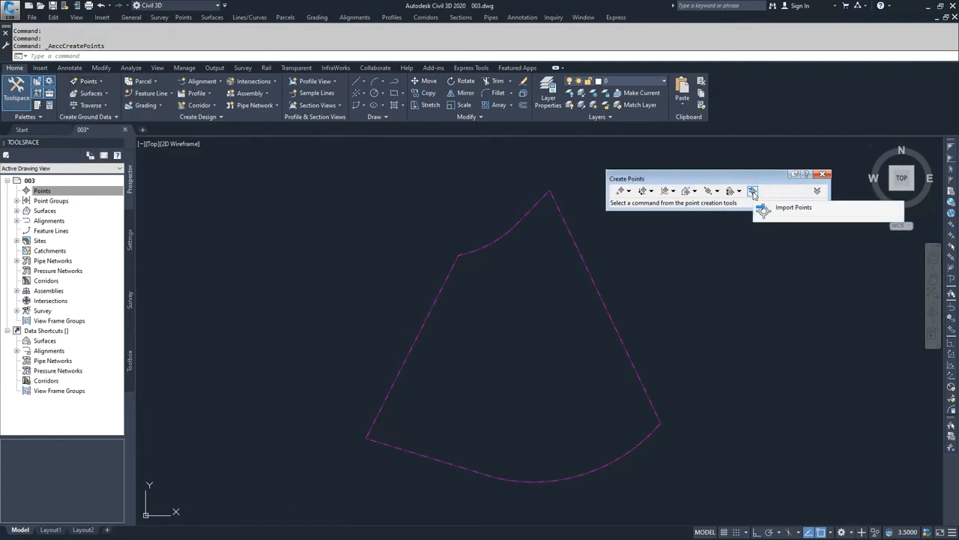
pyautogui.click(630, 191)
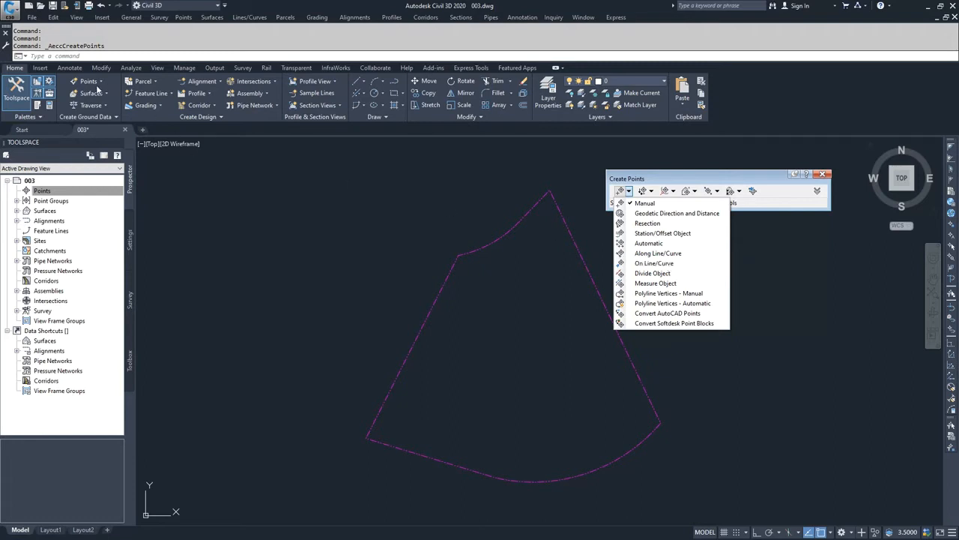
pyautogui.click(101, 83)
pyautogui.click(100, 80)
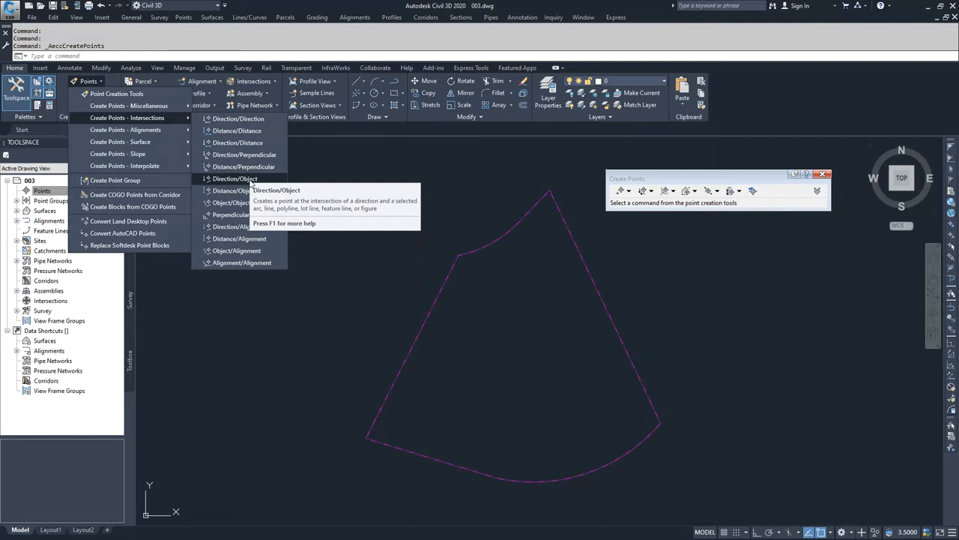
pyautogui.click(643, 180)
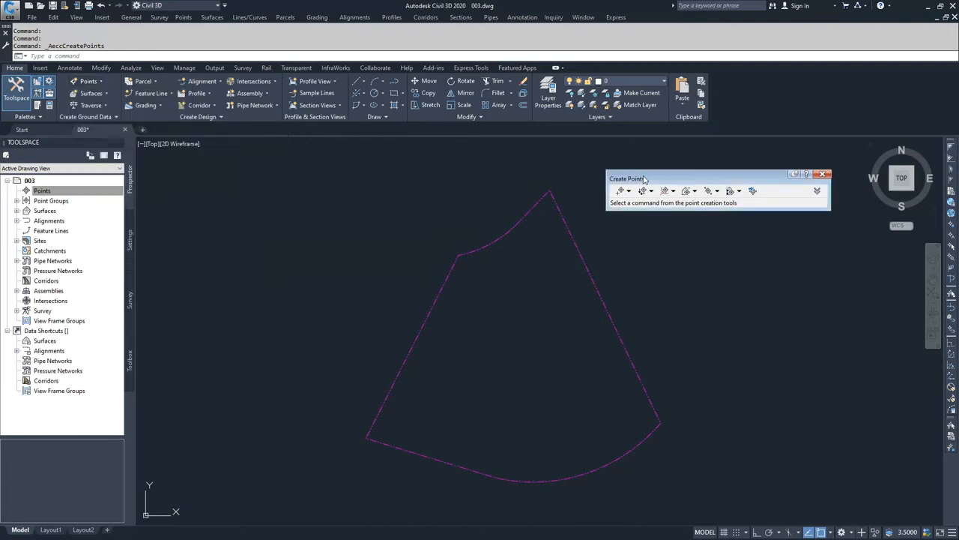
# - Create a manual COGO point at the boundary's northwest corner with description CALC and the default elevation of 0.000'
pyautogui.click(628, 191)
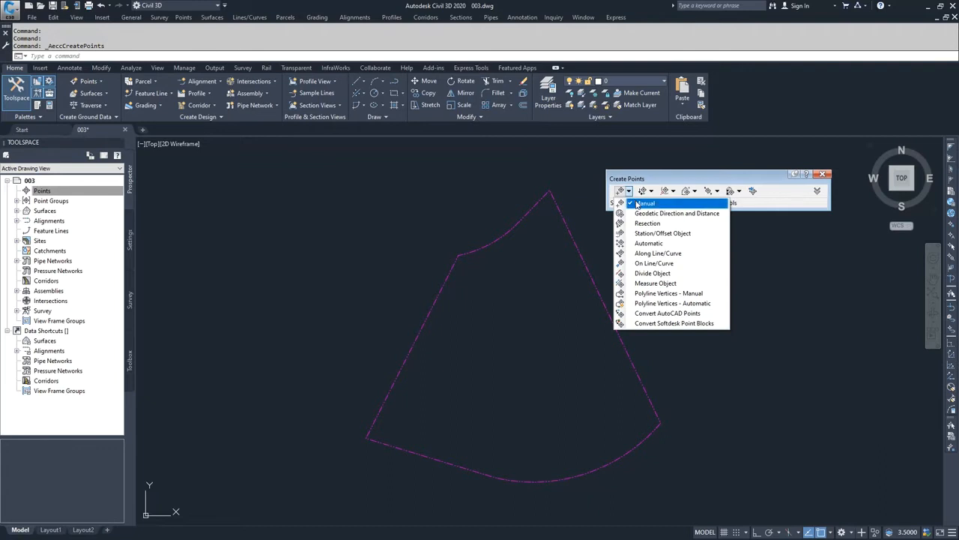
pyautogui.click(643, 203)
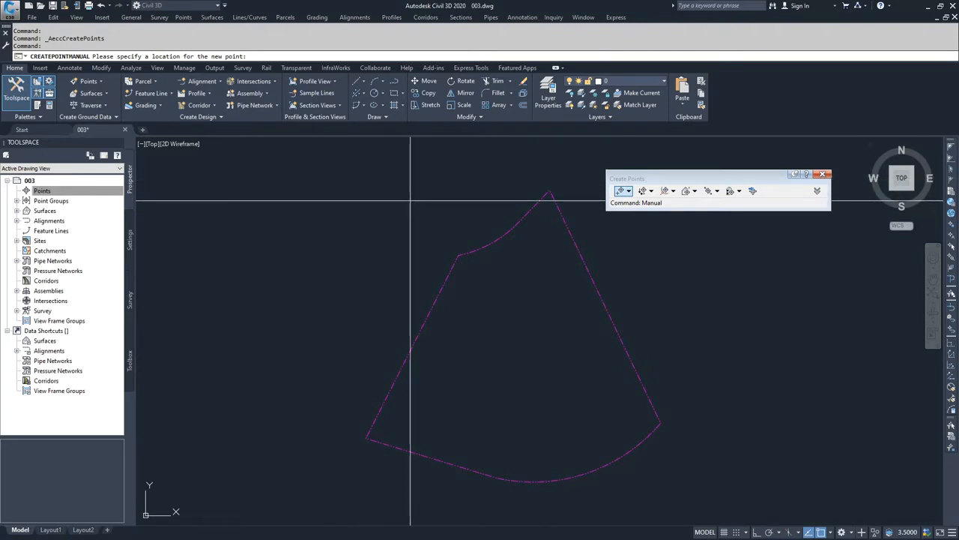
pyautogui.click(459, 254)
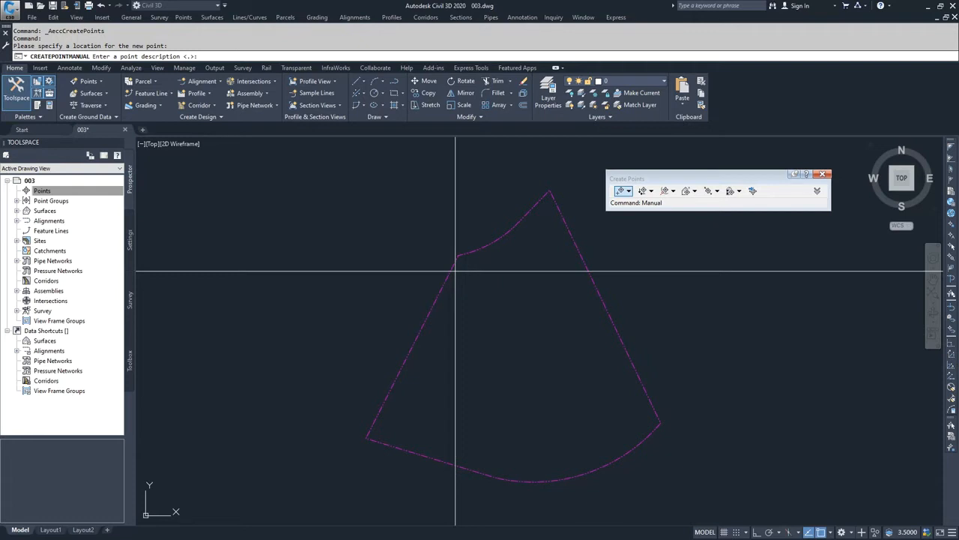
pyautogui.write('CALC')
pyautogui.press('Return')
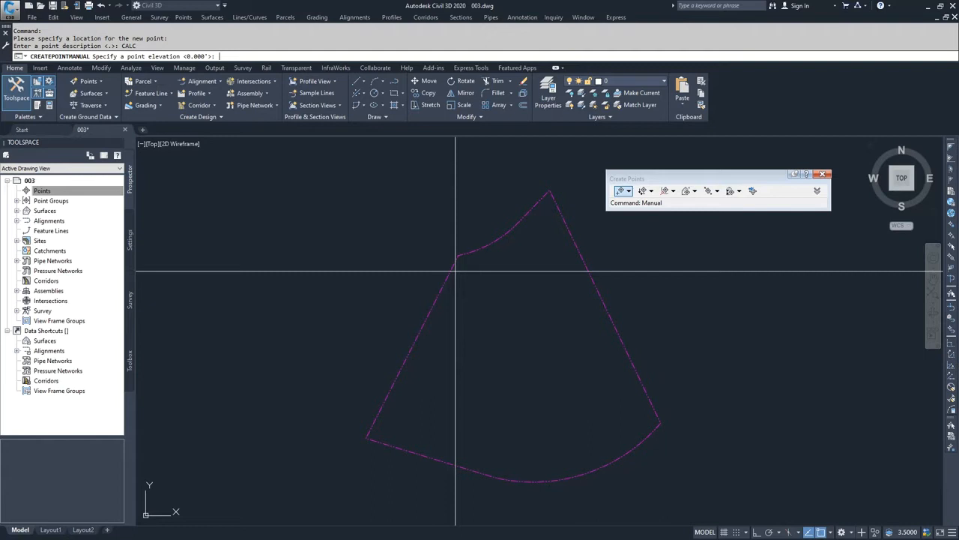
pyautogui.press('Return')
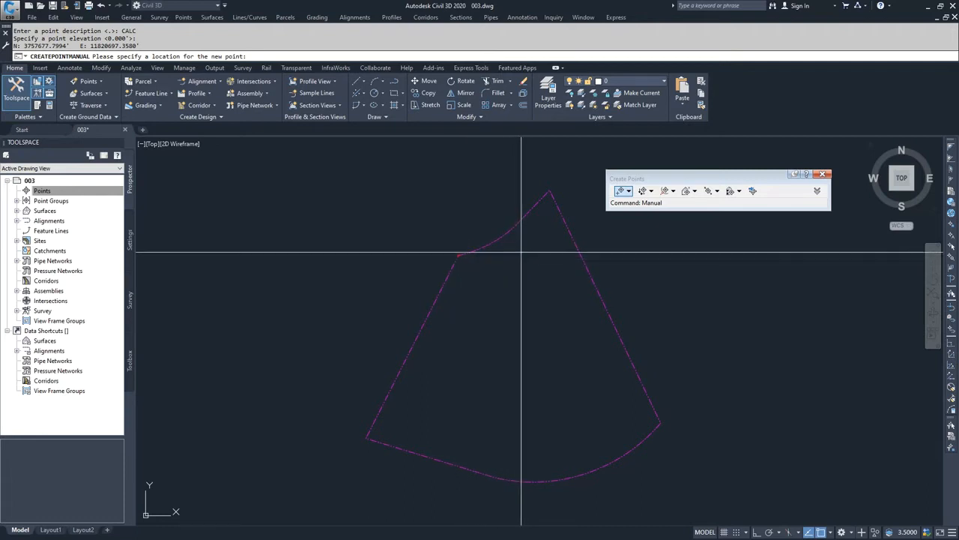
# - Create manual COGO points at the boundary's north, southeast and southwest corners, accepting description CALC and elevation 0.000' for each
pyautogui.click(539, 199)
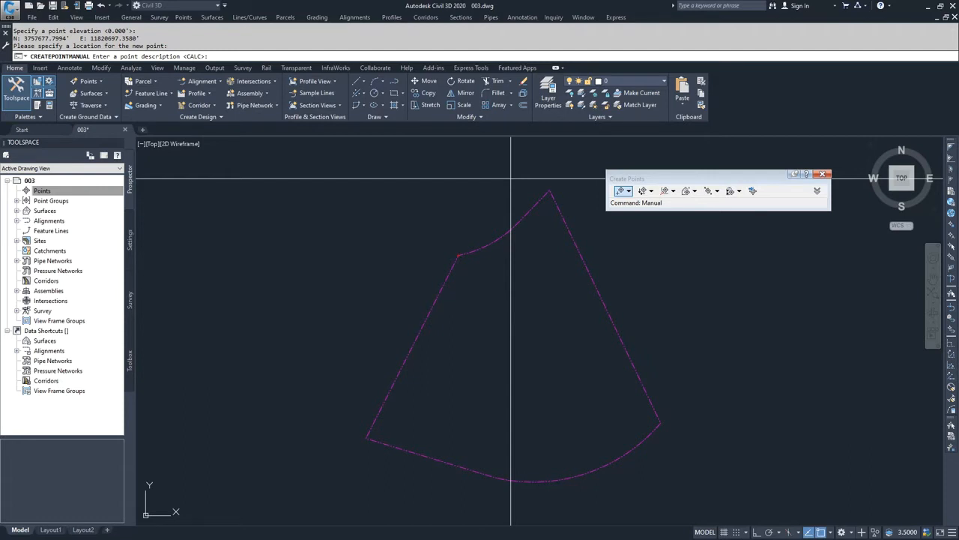
pyautogui.press('Return')
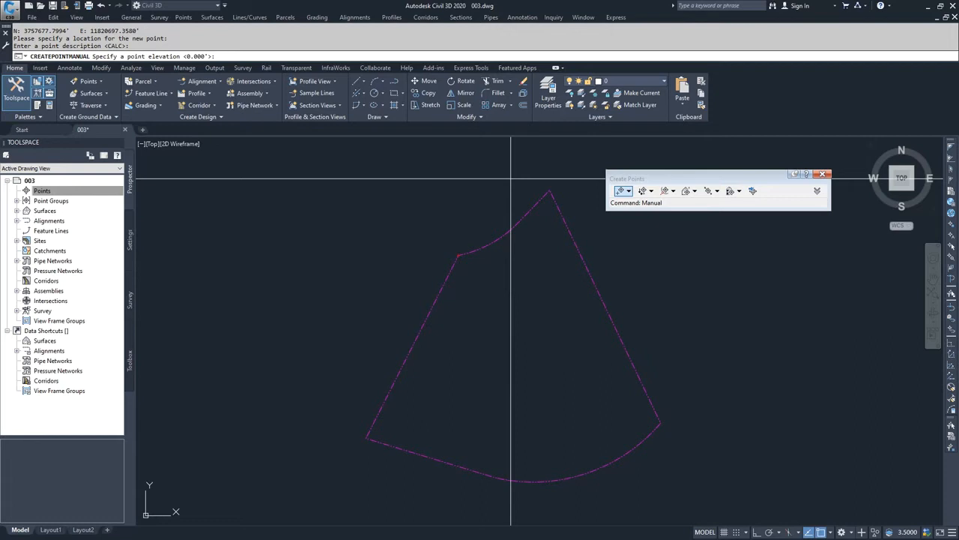
pyautogui.press('Return')
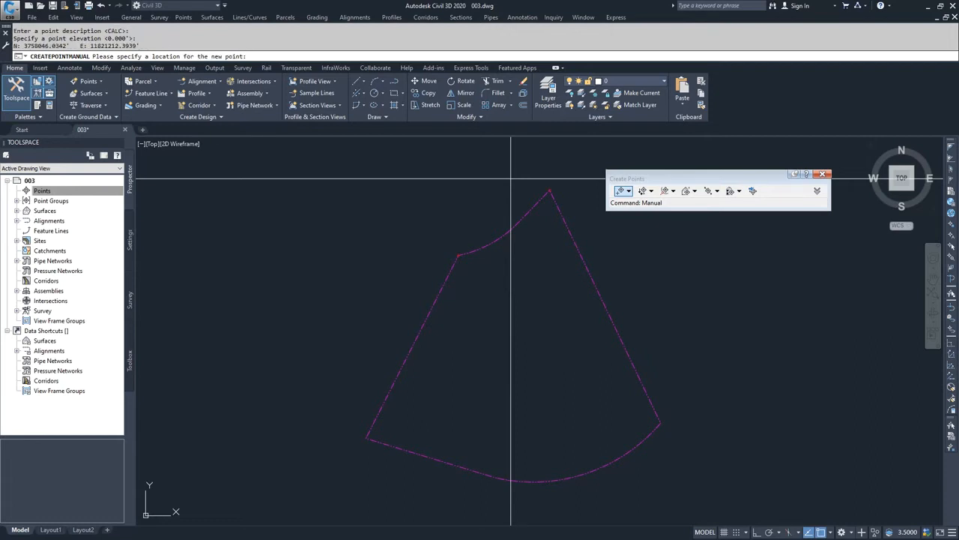
pyautogui.click(698, 339)
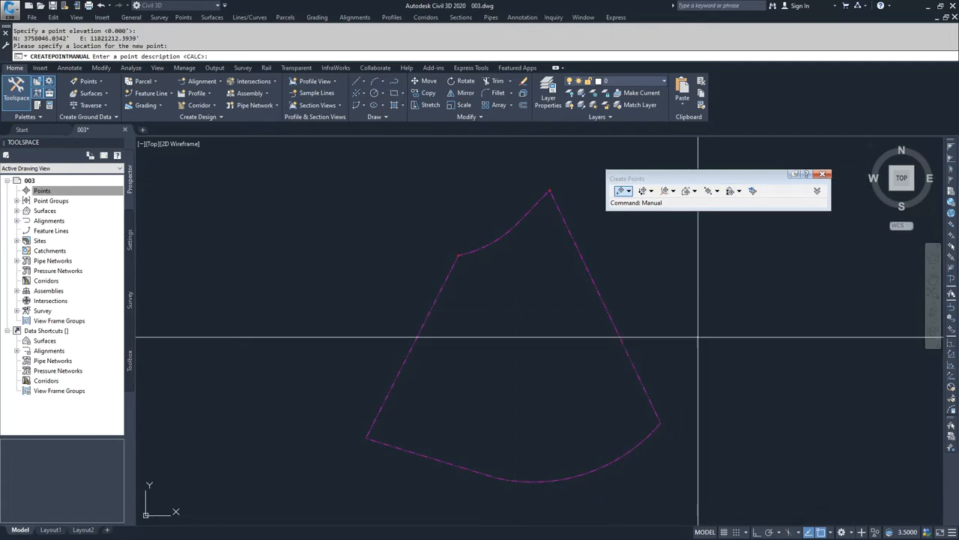
pyautogui.press('Return')
pyautogui.press('Return')
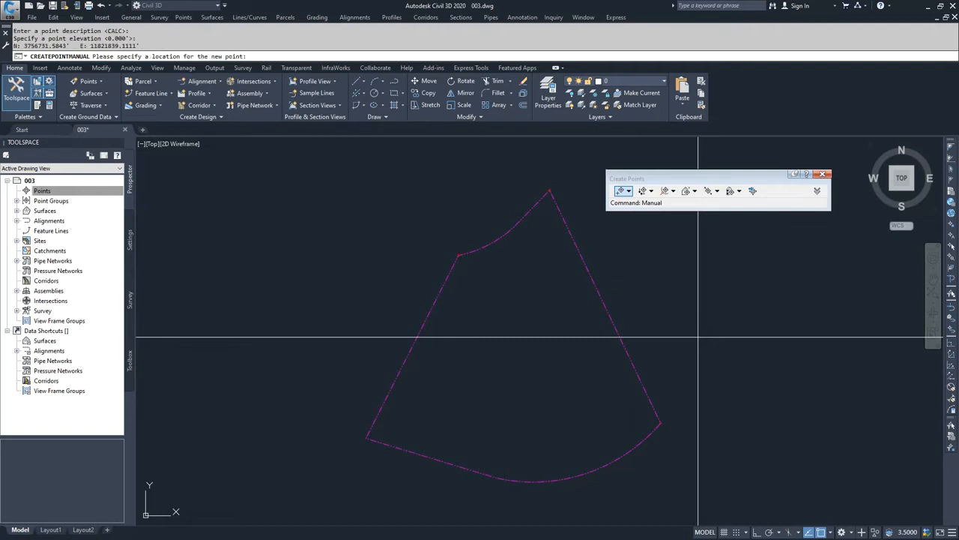
pyautogui.click(376, 439)
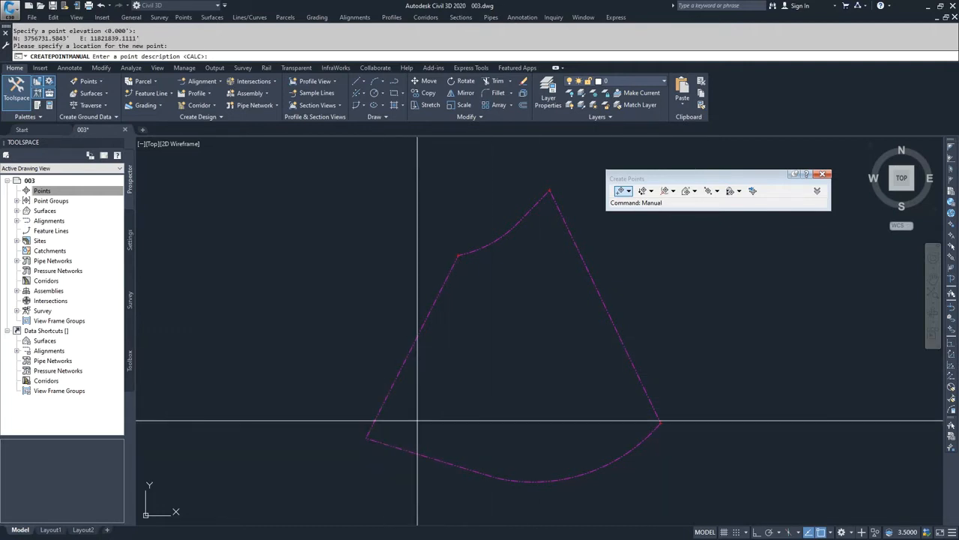
pyautogui.press('Return')
pyautogui.press('Return')
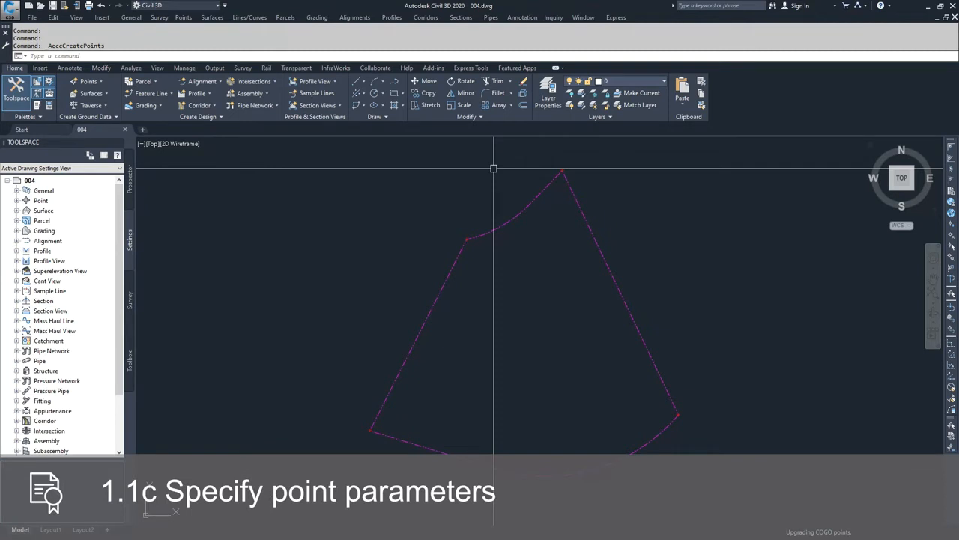
# - Open the Create Points toolbar in drawing 004 with Point Creation Tools and expand its parameter settings
pyautogui.click(100, 82)
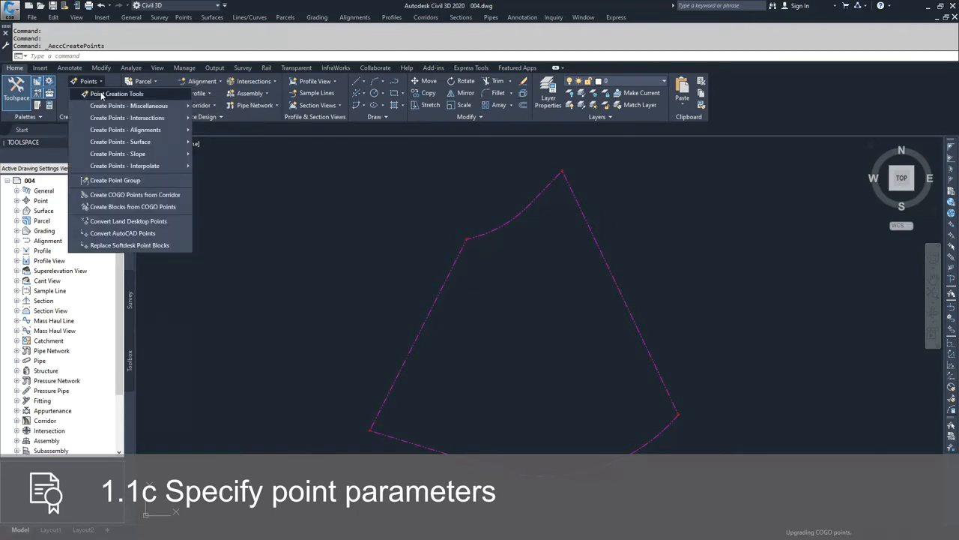
pyautogui.click(101, 94)
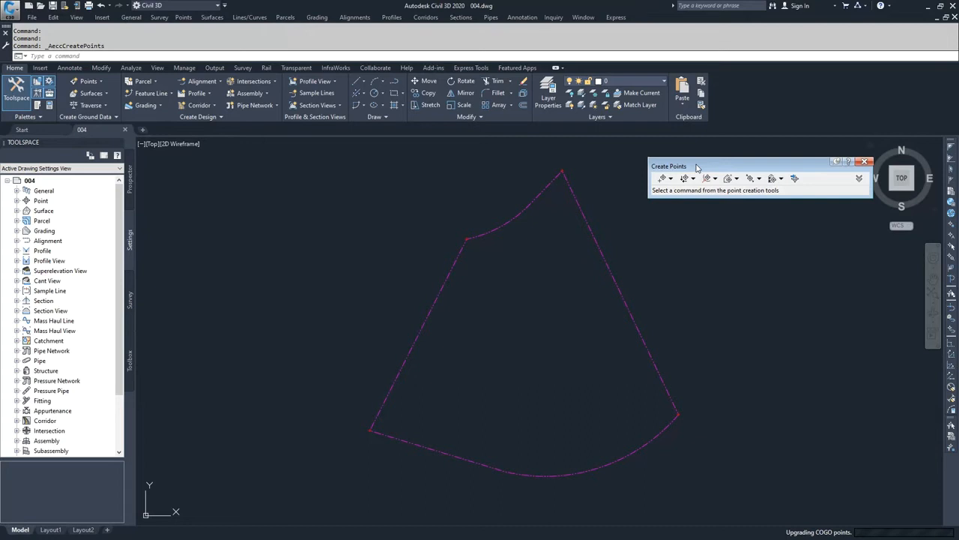
pyautogui.click(860, 179)
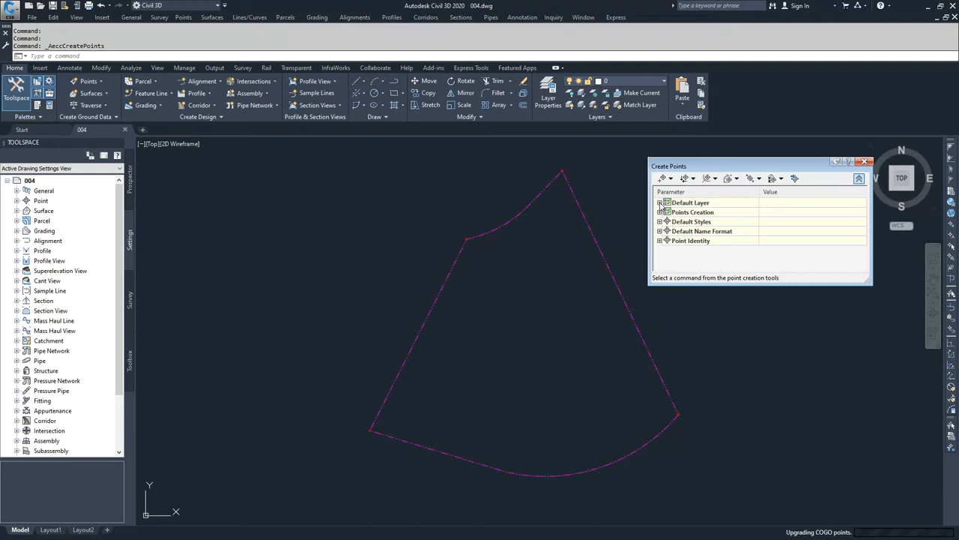
# - Check the layer list for the Default Layer parameter and accept V-NODE as the layer for new points
pyautogui.click(660, 203)
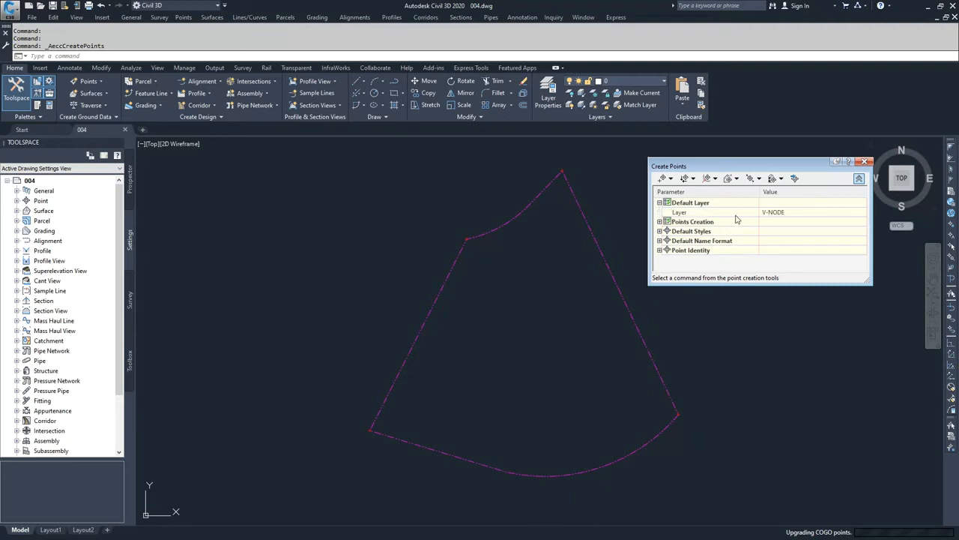
pyautogui.click(780, 217)
pyautogui.click(862, 214)
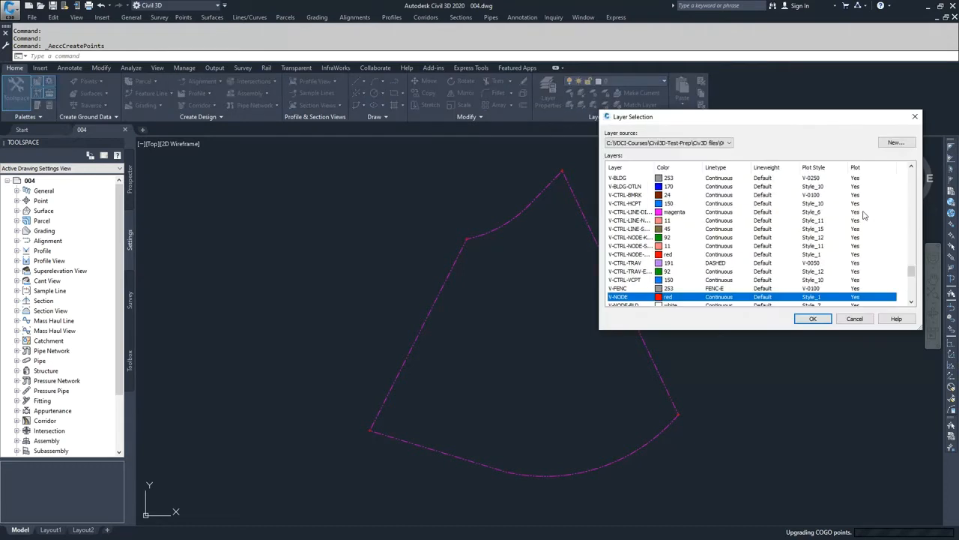
pyautogui.click(815, 320)
pyautogui.click(817, 320)
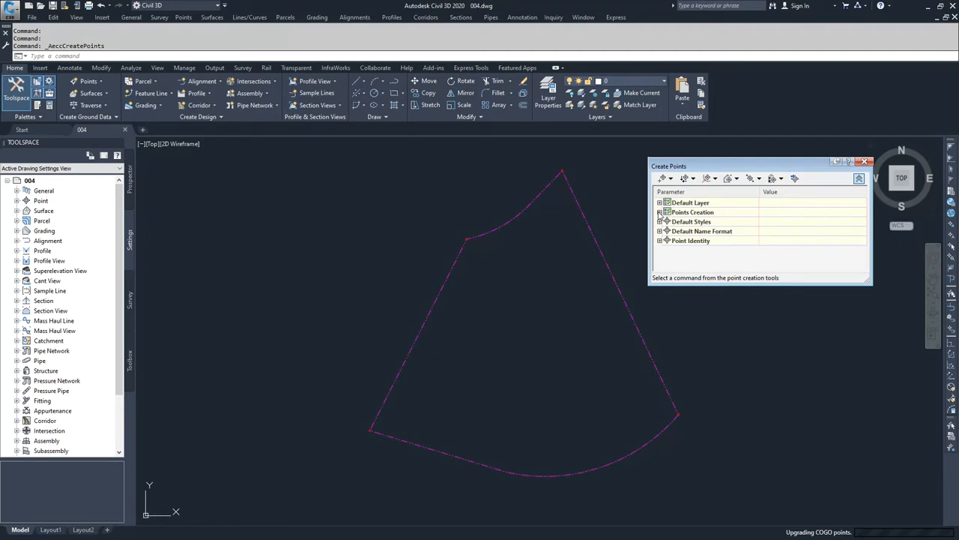
# - Expand the Points Creation parameters and view the Local Coordinates order options, keeping Northing - Easting
pyautogui.click(659, 212)
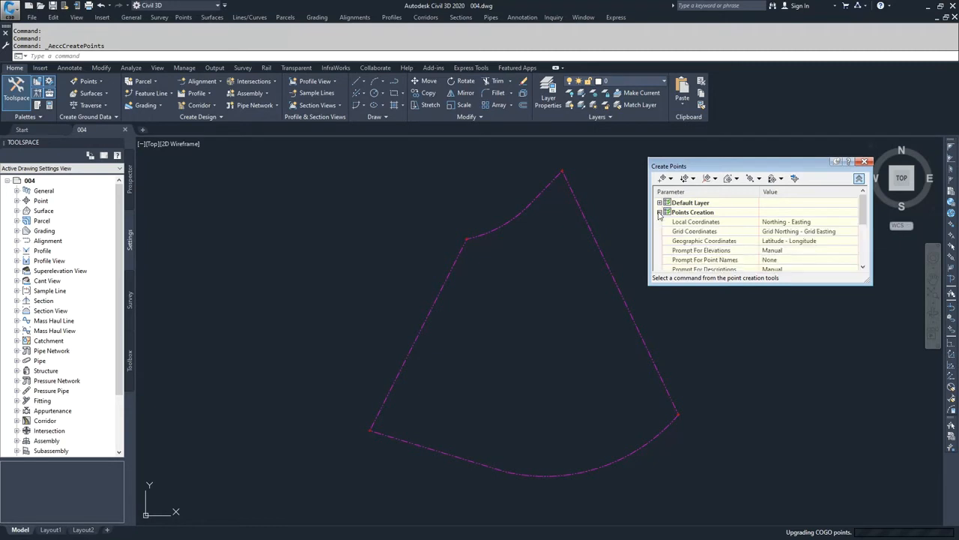
pyautogui.click(819, 224)
pyautogui.click(819, 223)
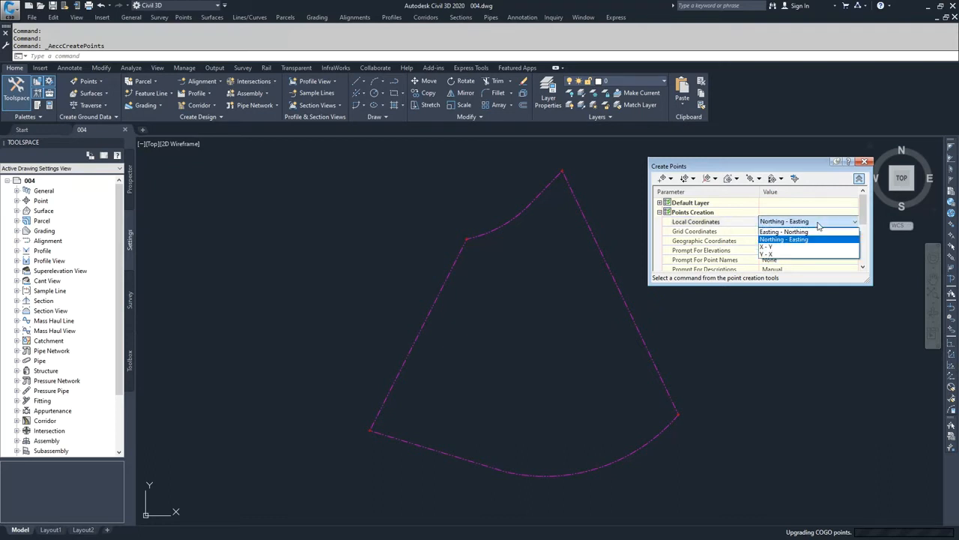
pyautogui.click(820, 225)
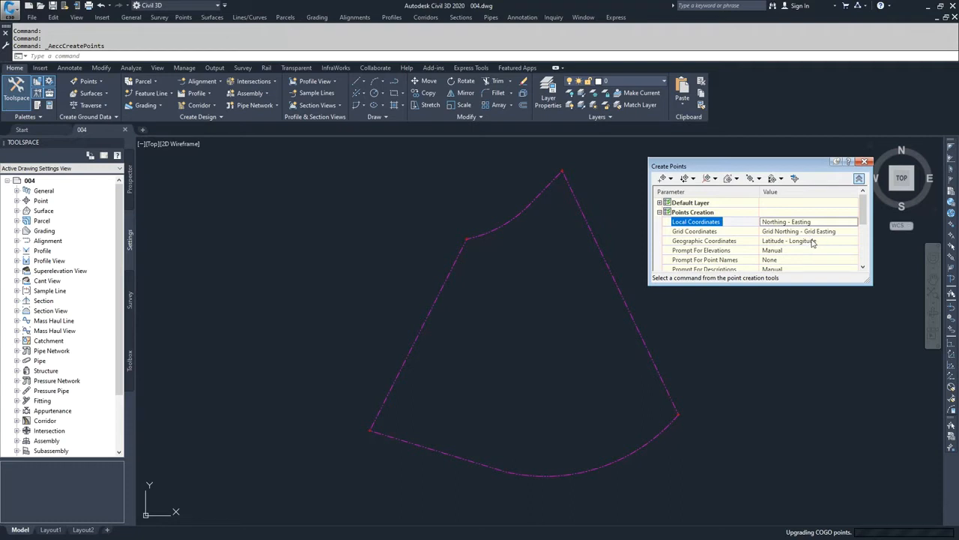
# - View the Prompt For Elevations options in the Points Creation parameters, keeping Manual
pyautogui.click(862, 268)
pyautogui.click(862, 267)
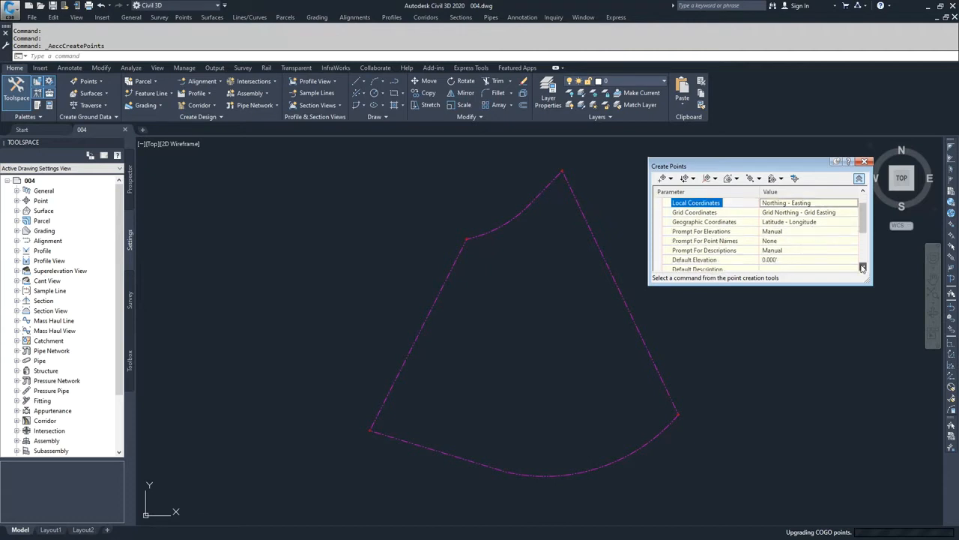
pyautogui.click(863, 268)
pyautogui.click(863, 267)
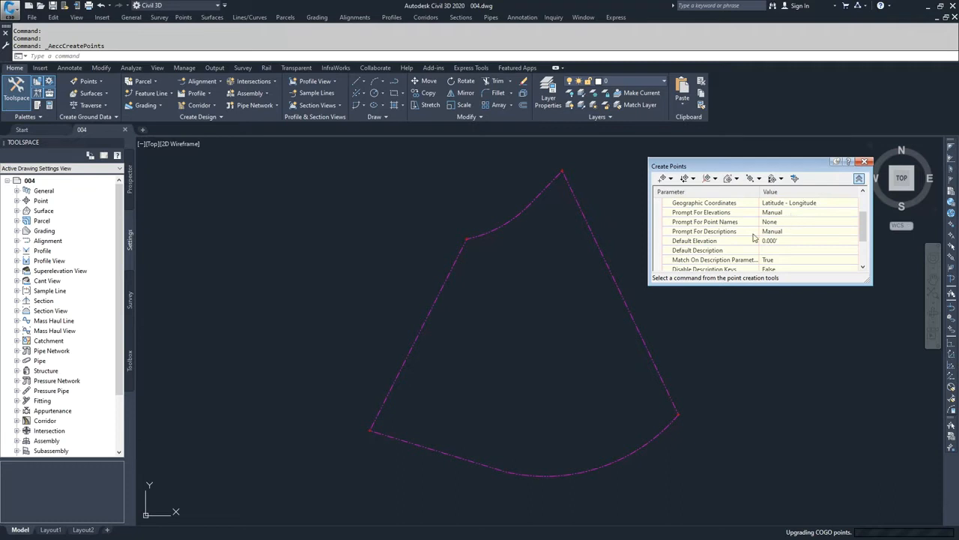
pyautogui.click(791, 215)
pyautogui.click(791, 215)
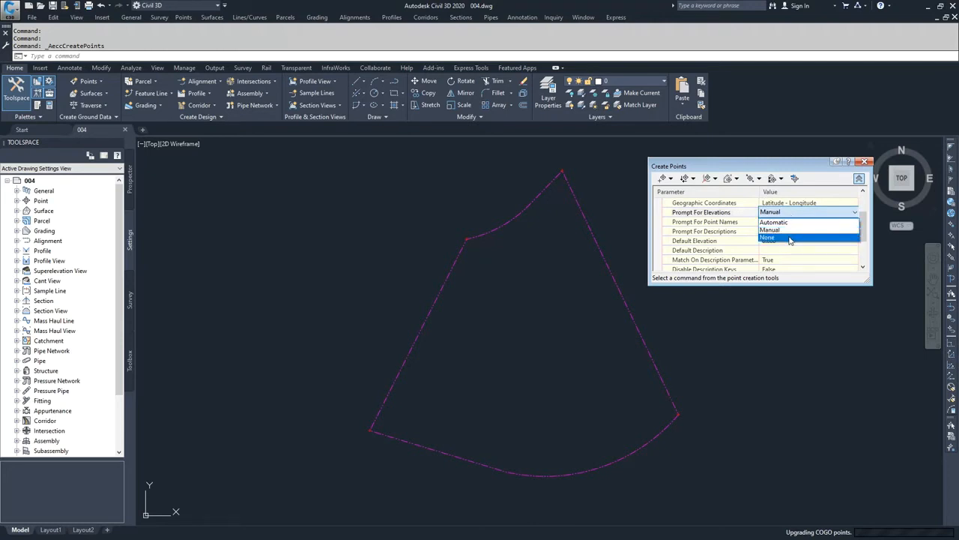
pyautogui.click(797, 215)
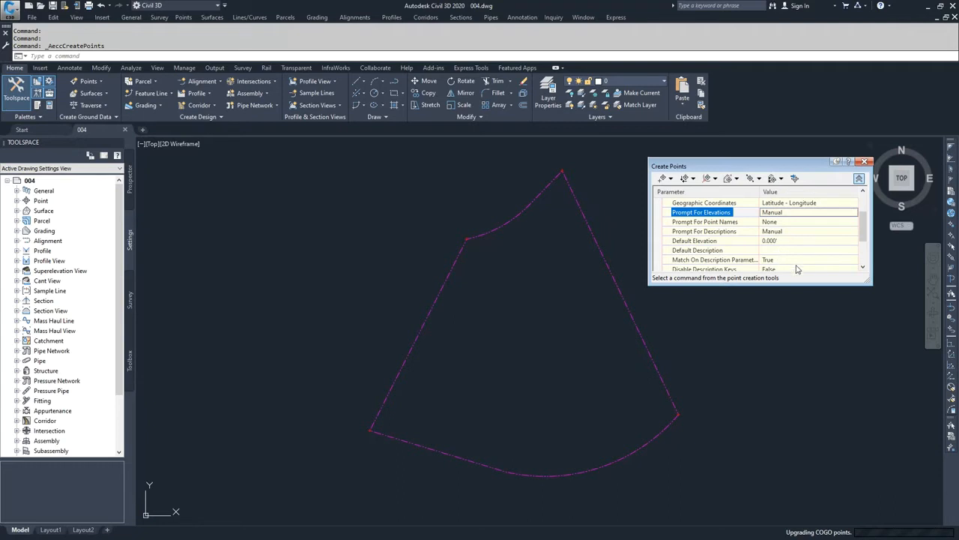
# - View the options for Match On Description Parameters and Disable Description Keys, keeping True and False respectively
pyautogui.click(863, 267)
pyautogui.click(863, 268)
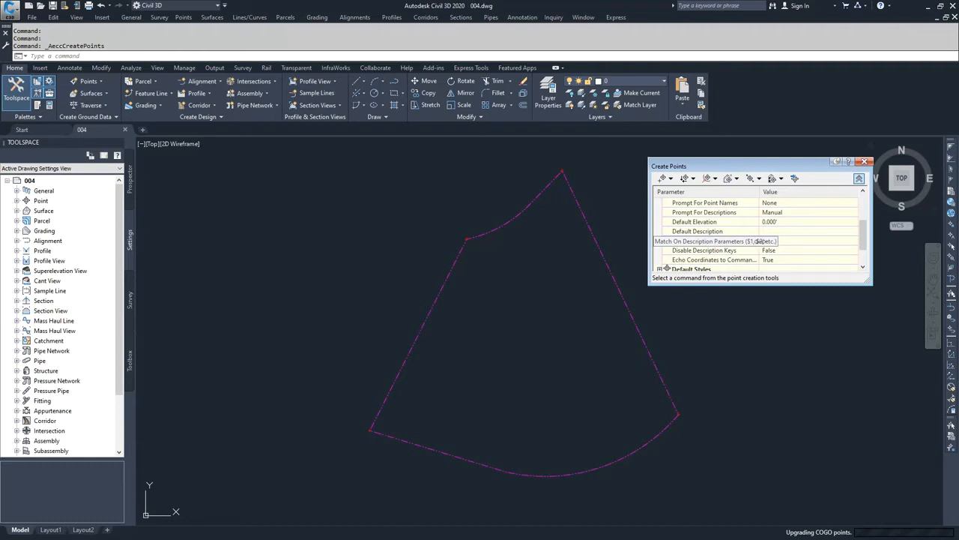
pyautogui.click(787, 241)
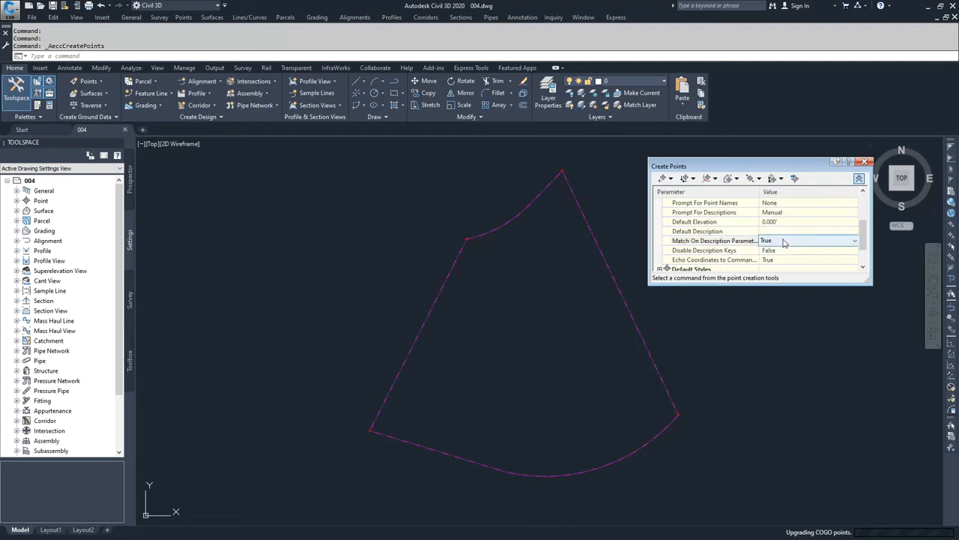
pyautogui.click(791, 242)
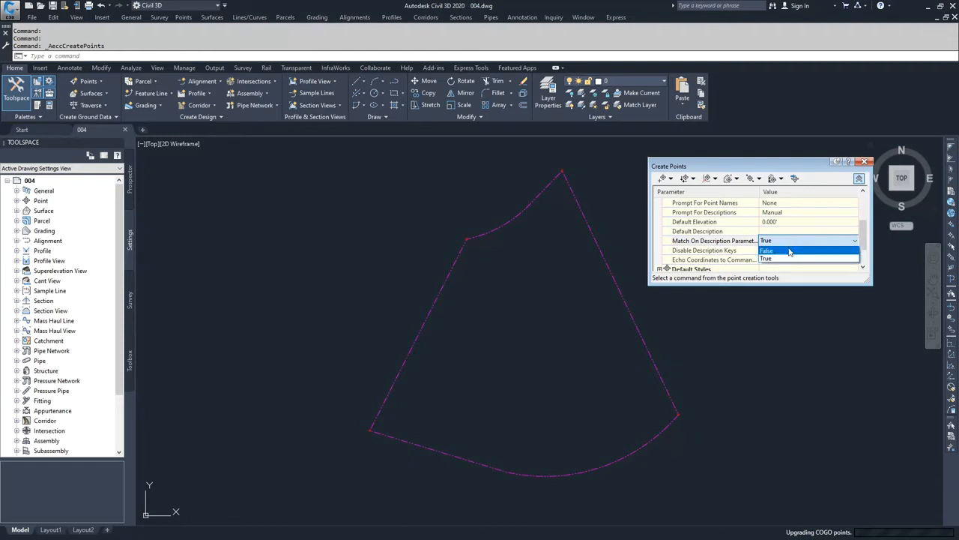
pyautogui.click(792, 242)
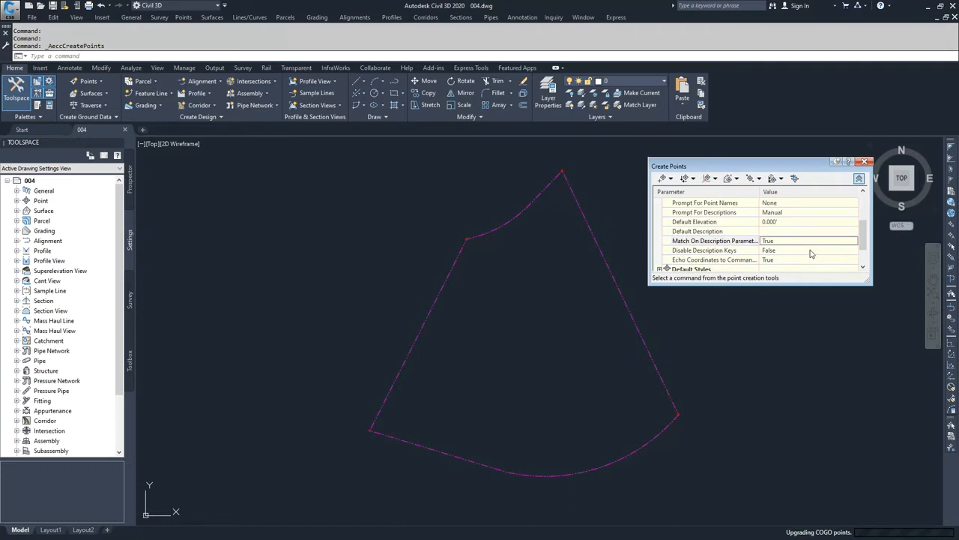
pyautogui.click(810, 251)
pyautogui.click(810, 251)
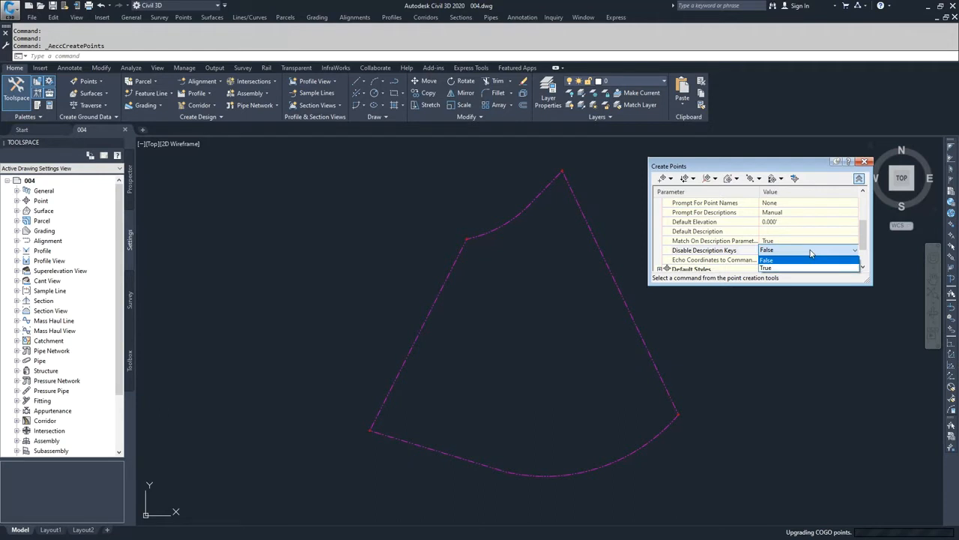
pyautogui.click(810, 252)
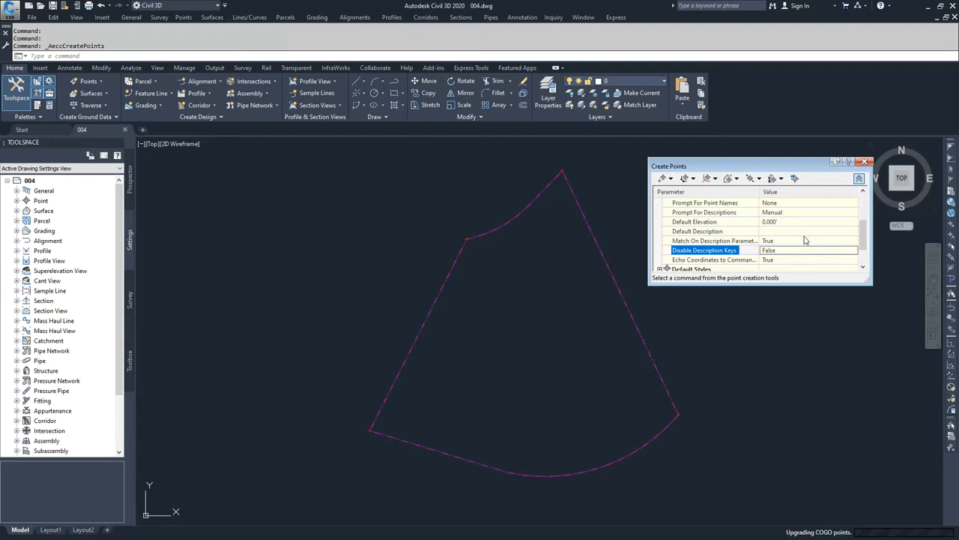
# - Review the elevation, name and description prompts in the Points Creation parameters, and collapse the group
pyautogui.scroll(1, 806, 240)
pyautogui.scroll(1, 806, 240)
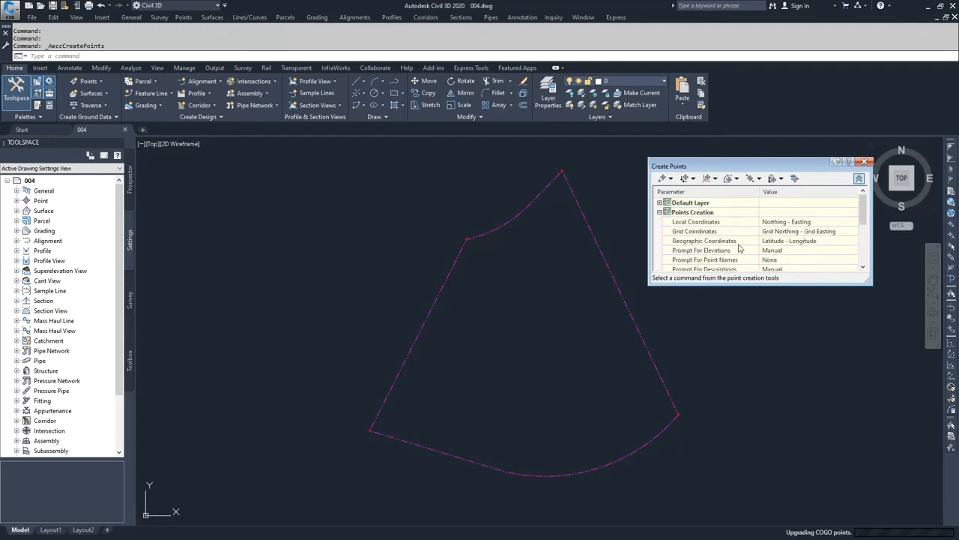
pyautogui.scroll(-3, 710, 247)
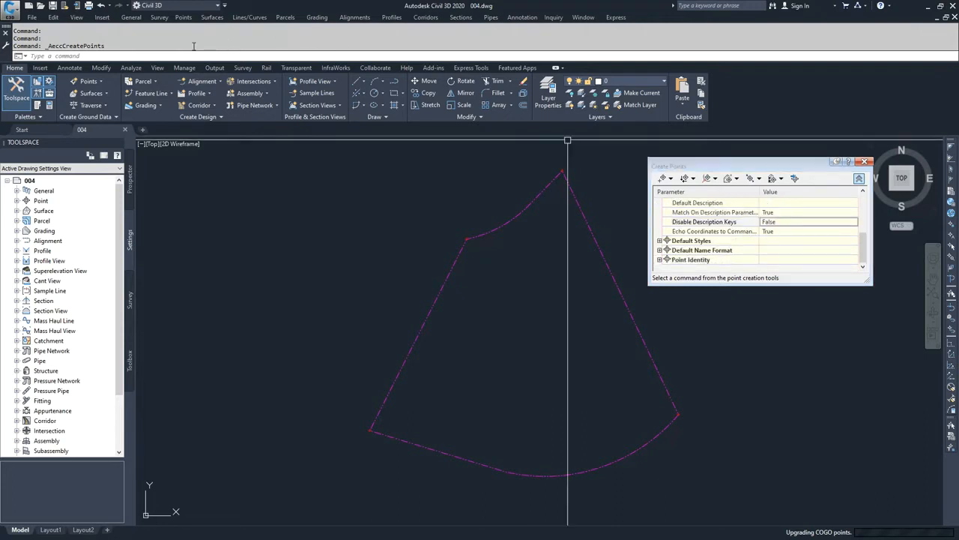
pyautogui.scroll(5, 664, 227)
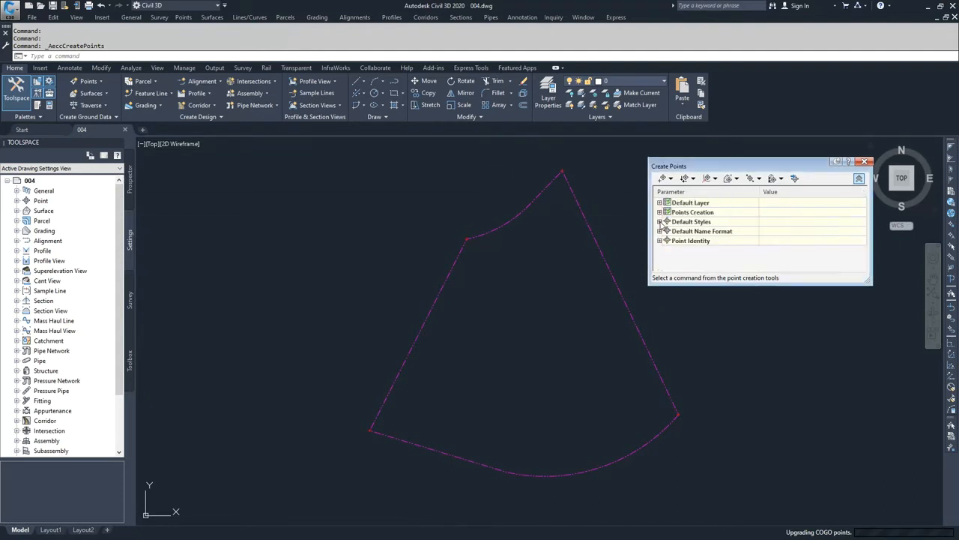
# - Expand the Default Styles parameters and check whether Point Style can be edited, comparing with the Points Creation settings
pyautogui.click(659, 222)
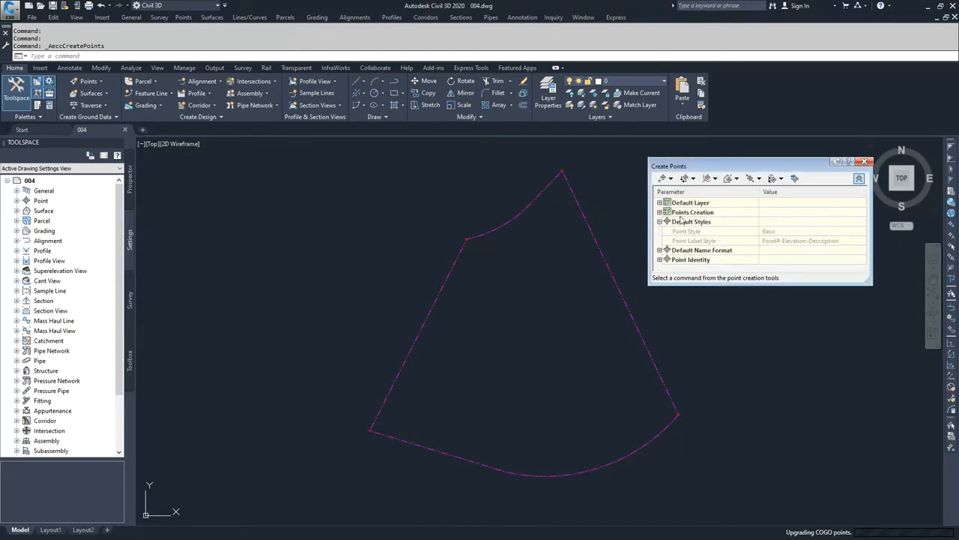
pyautogui.click(660, 213)
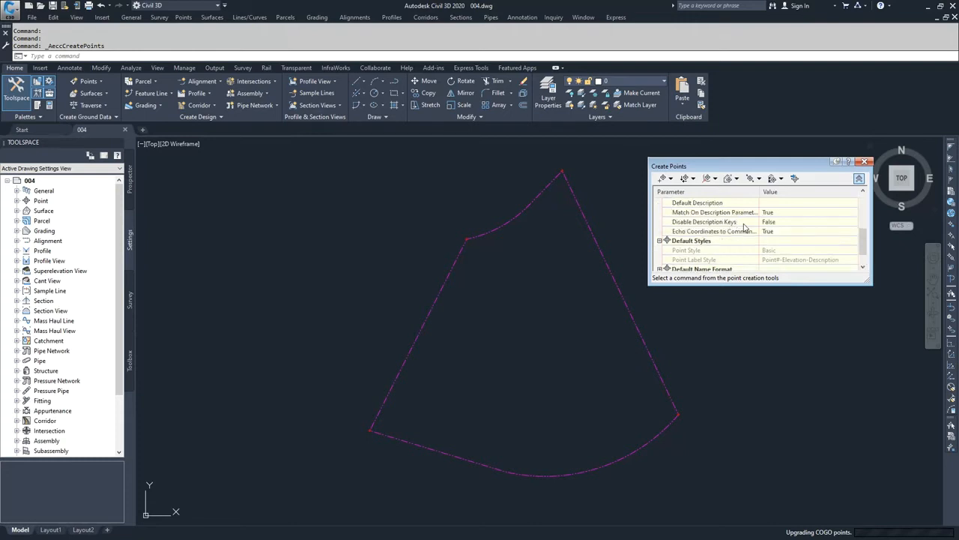
pyautogui.scroll(3, 780, 227)
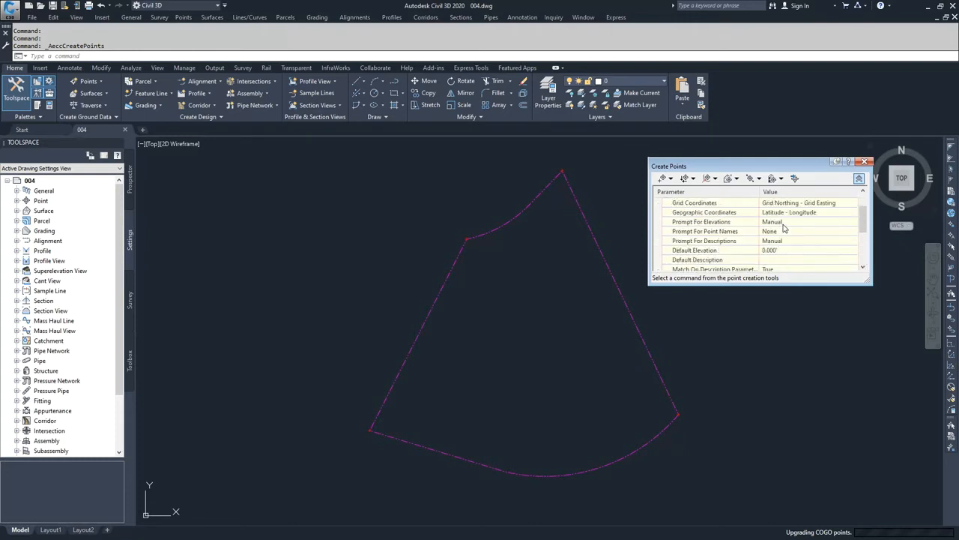
pyautogui.click(660, 212)
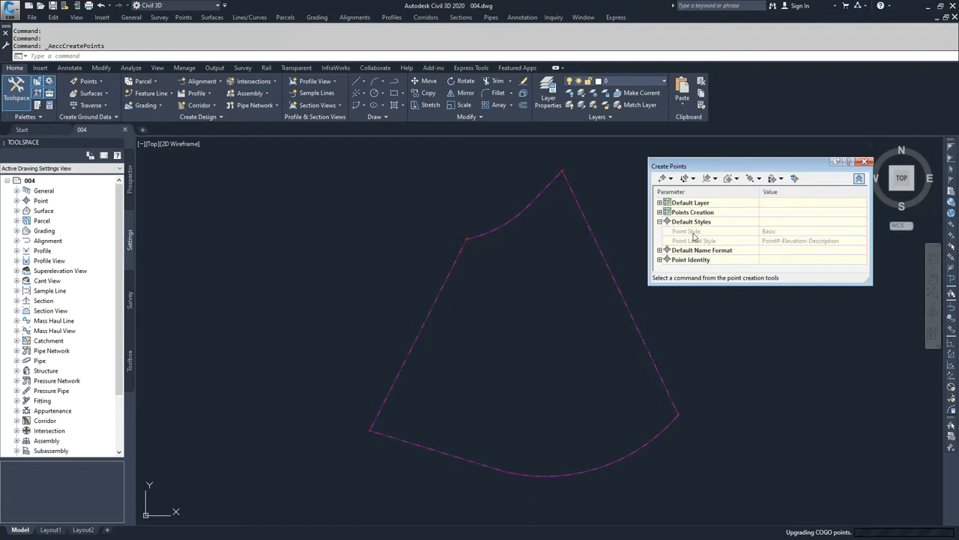
pyautogui.click(783, 232)
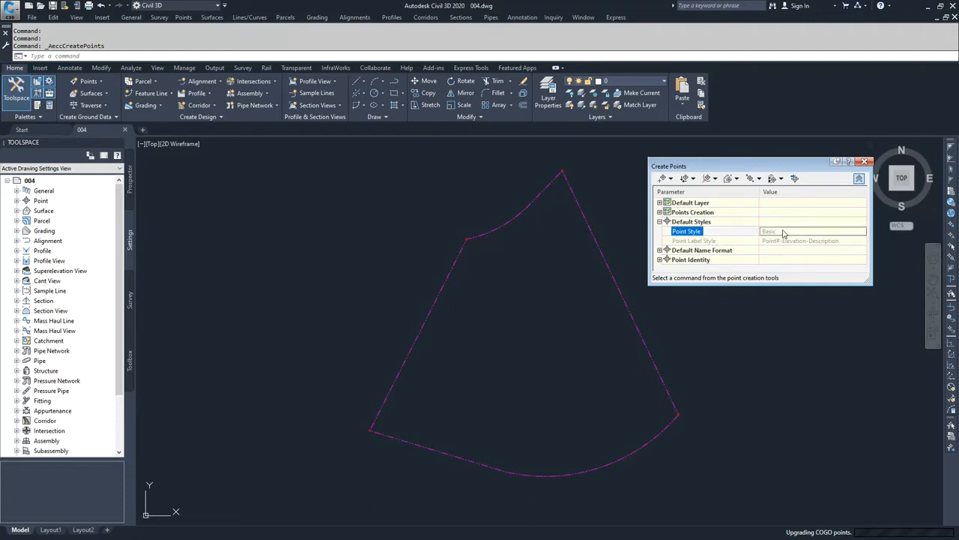
# - Set Disable Description Keys to True in the Points Creation parameters and check the Default Styles values
pyautogui.click(660, 213)
pyautogui.scroll(-2, 719, 240)
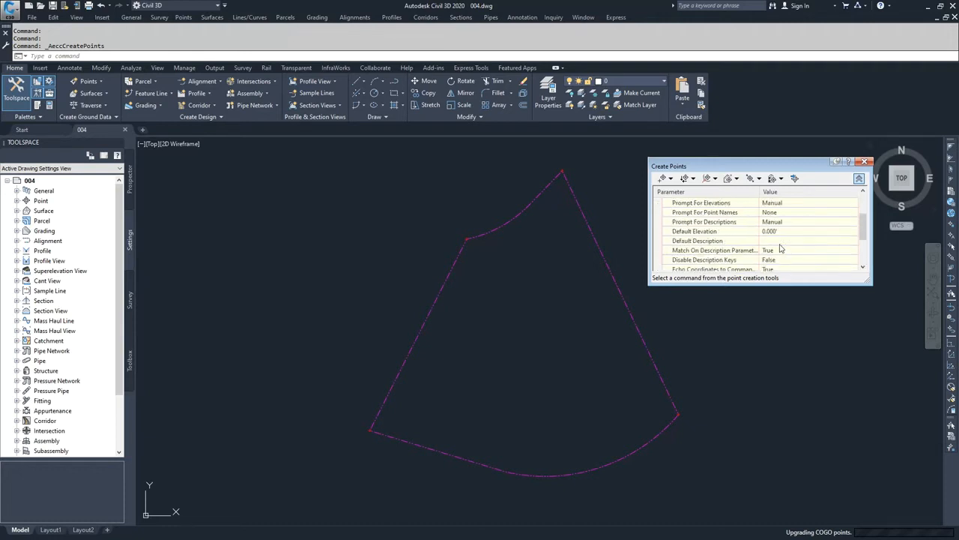
pyautogui.click(779, 260)
pyautogui.click(780, 261)
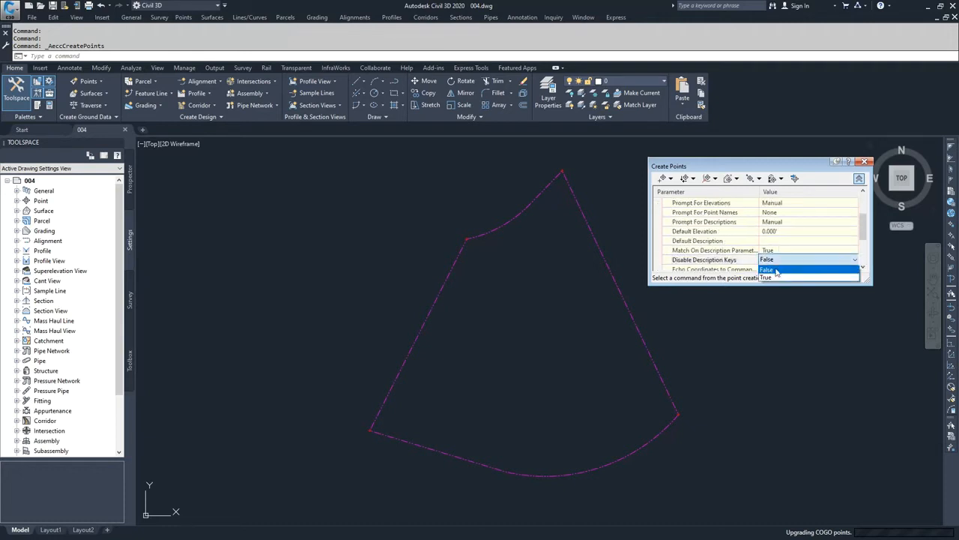
pyautogui.click(777, 277)
pyautogui.scroll(-2, 779, 269)
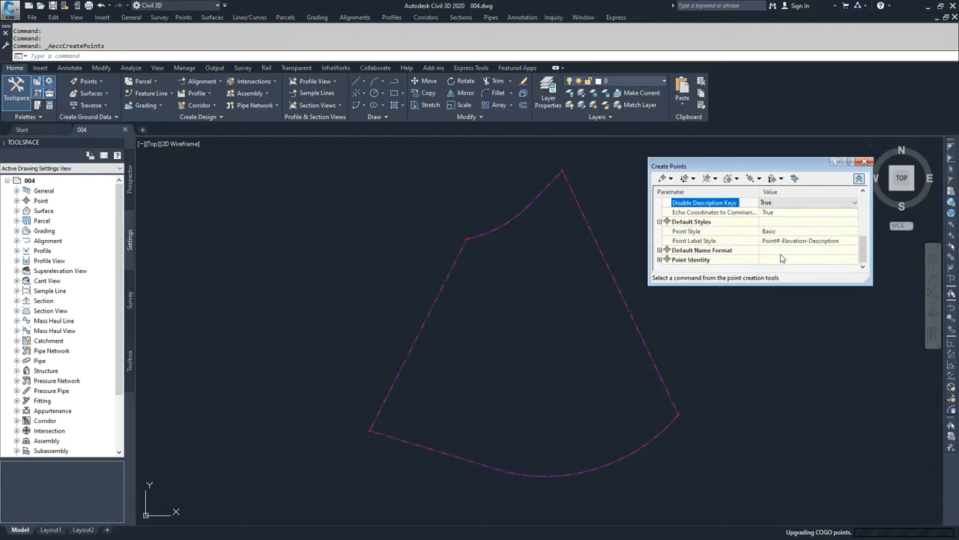
# - Set Disable Description Keys back to False, and collapse the Default Styles and Points Creation parameters
pyautogui.click(794, 203)
pyautogui.click(793, 203)
pyautogui.click(779, 214)
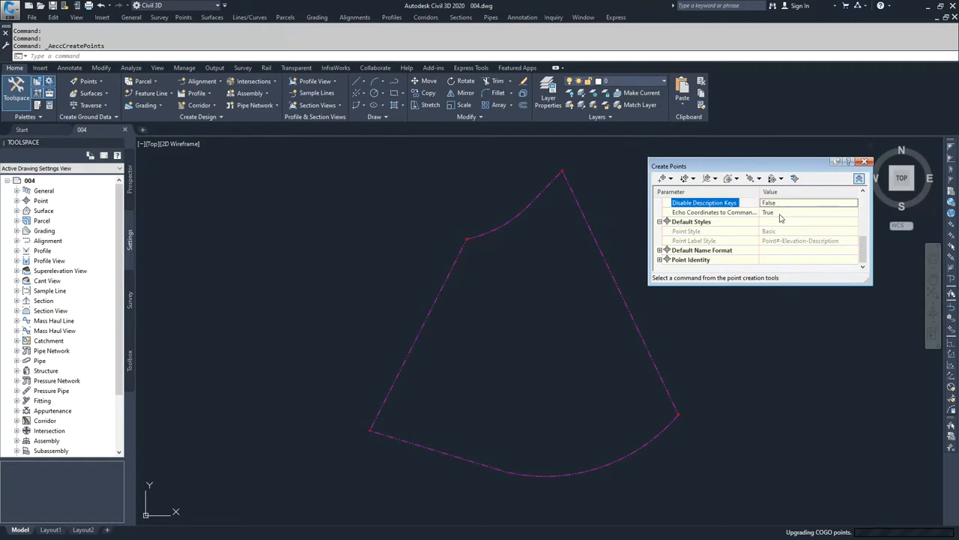
pyautogui.click(660, 222)
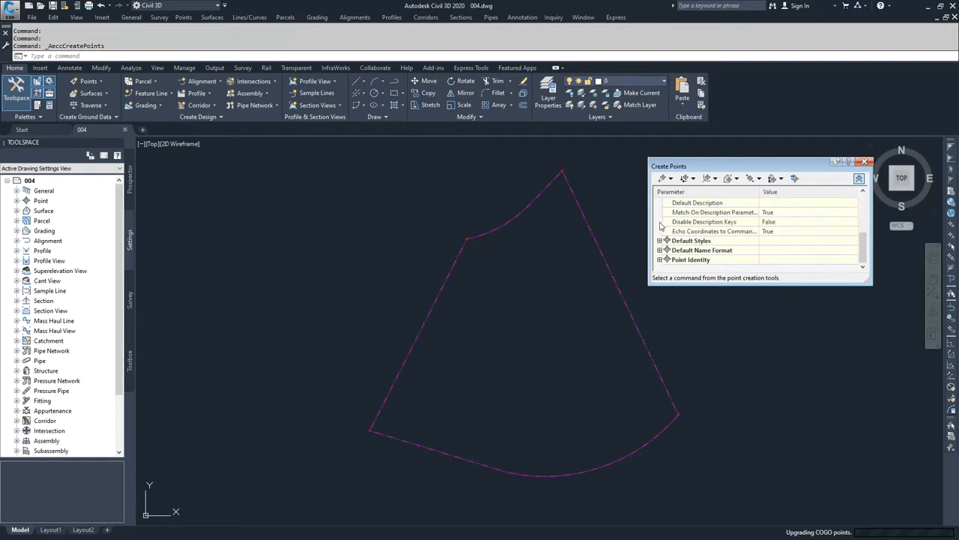
pyautogui.scroll(5, 660, 225)
pyautogui.click(660, 212)
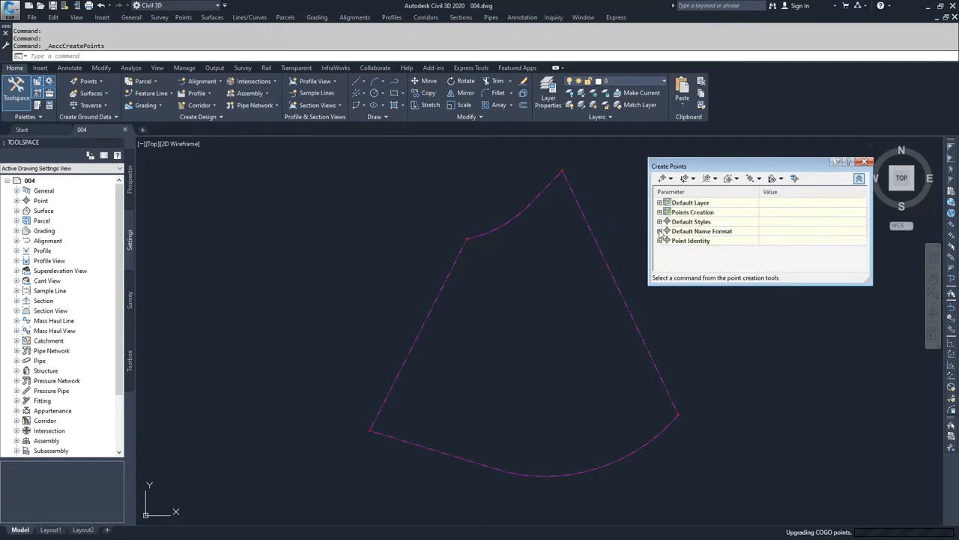
# - Expand the Default Name Format parameters and view the Prompt For Point Names options under Points Creation, keeping None
pyautogui.click(660, 231)
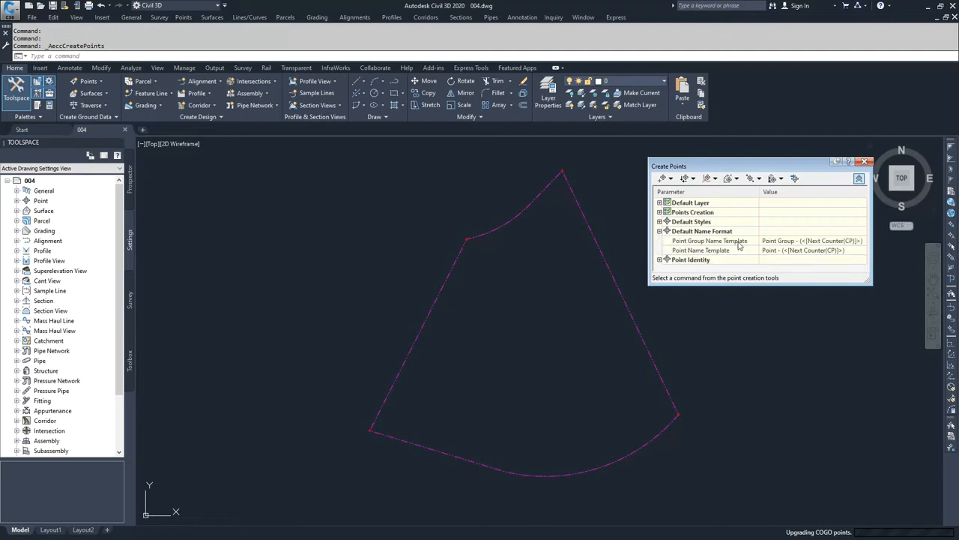
pyautogui.click(660, 212)
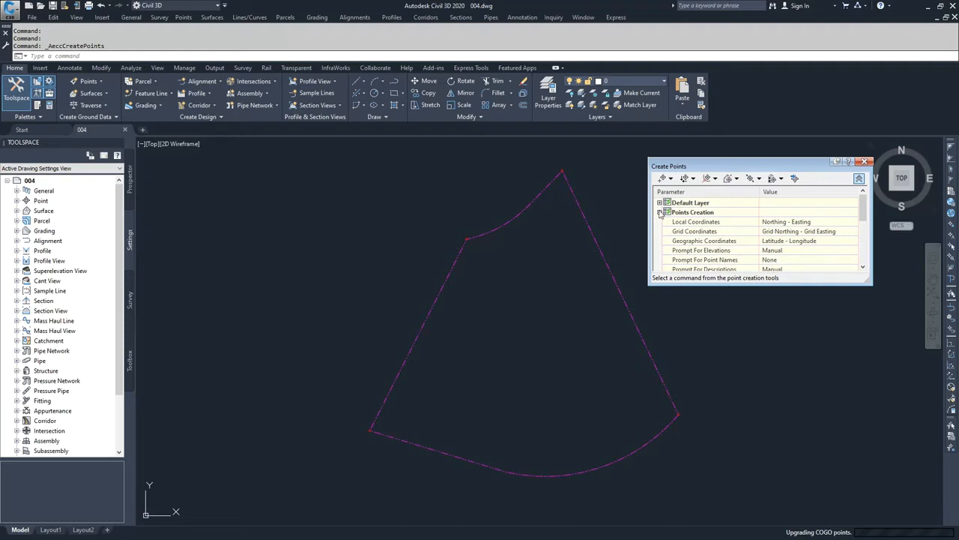
pyautogui.click(773, 260)
pyautogui.click(772, 260)
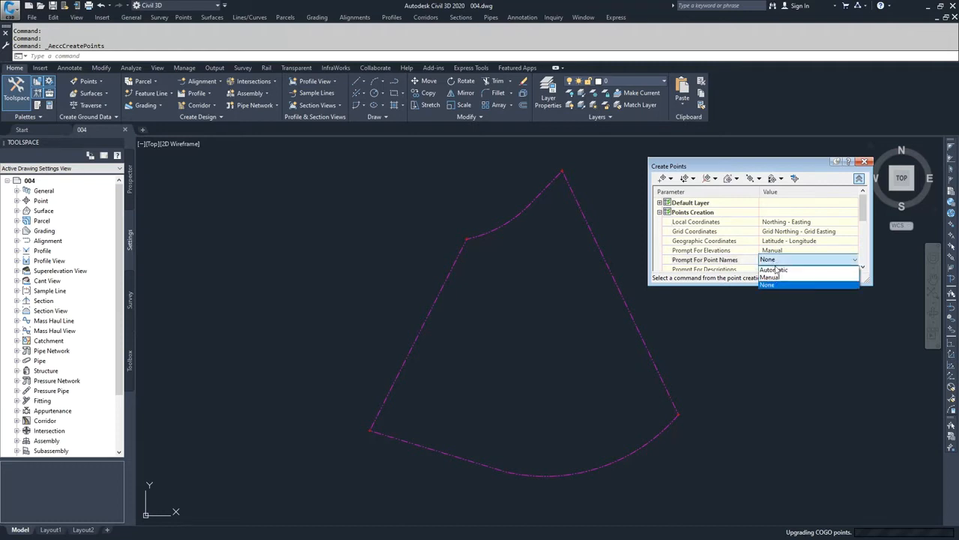
pyautogui.click(660, 214)
pyautogui.click(660, 212)
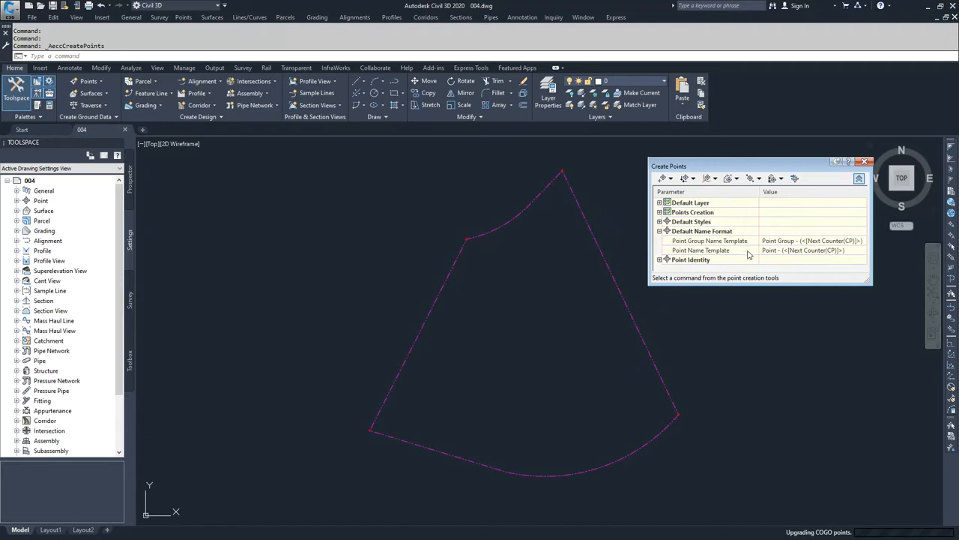
# - Examine the name template of the Point Name Template parameter, accept it as is and collapse Default Name Format
pyautogui.click(777, 254)
pyautogui.click(862, 251)
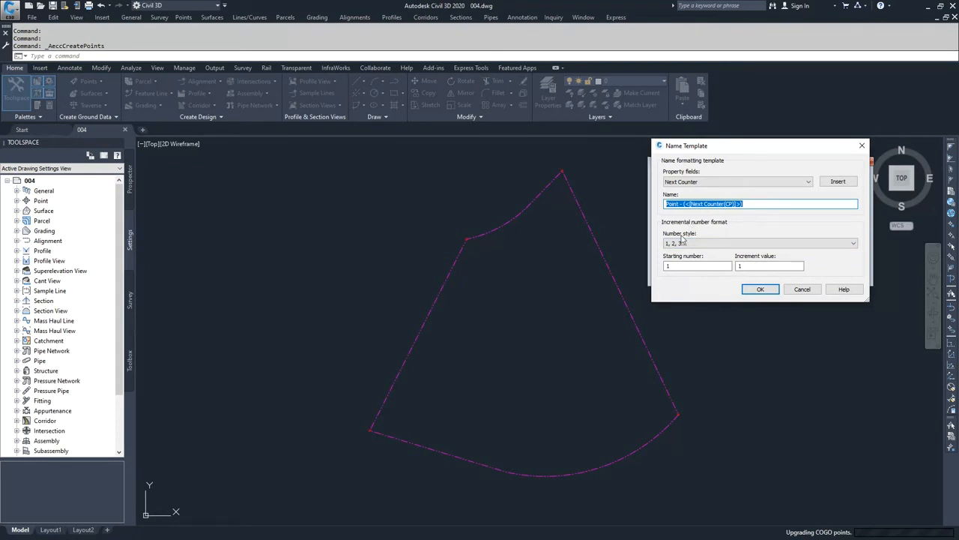
pyautogui.click(759, 290)
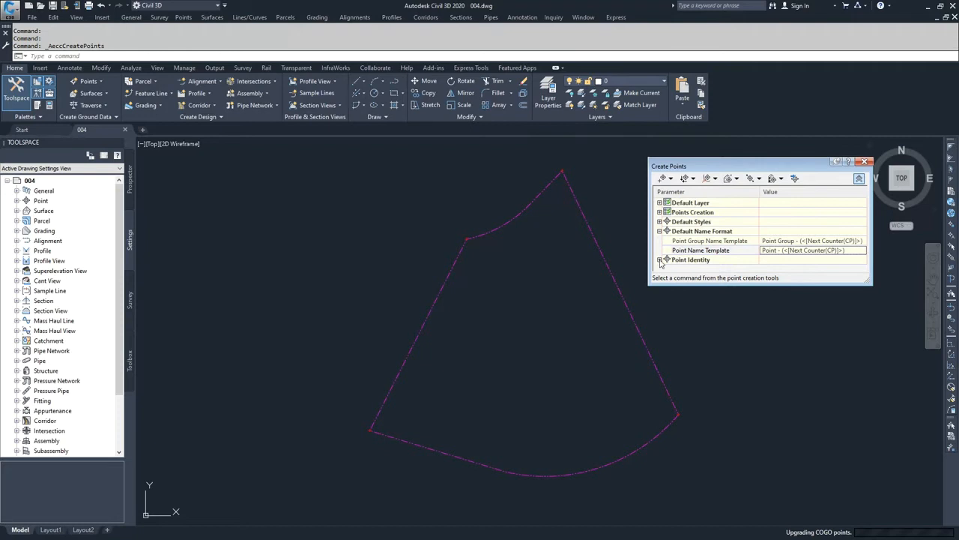
pyautogui.click(659, 231)
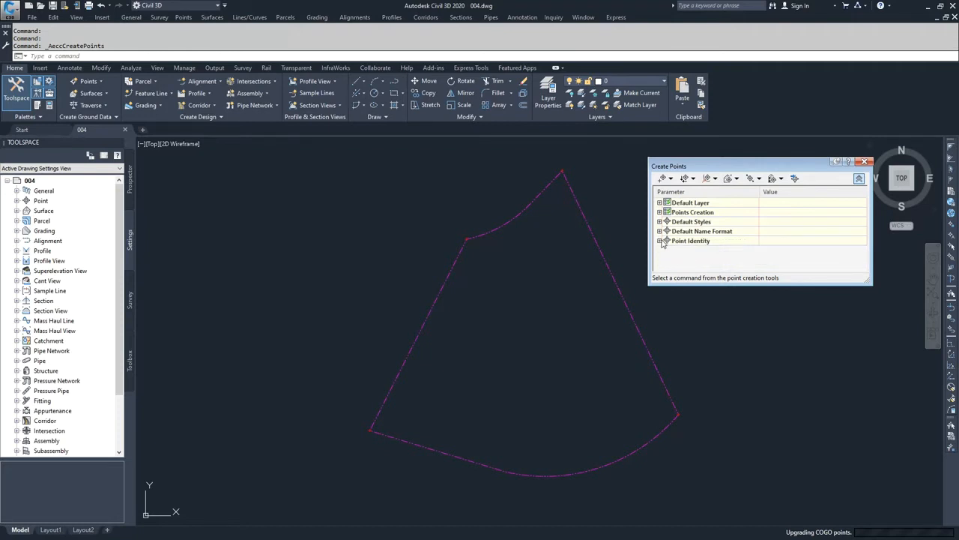
# - Expand the Point Identity parameters and list the drawing's existing points in Prospector to compare with Next Point Number
pyautogui.click(659, 241)
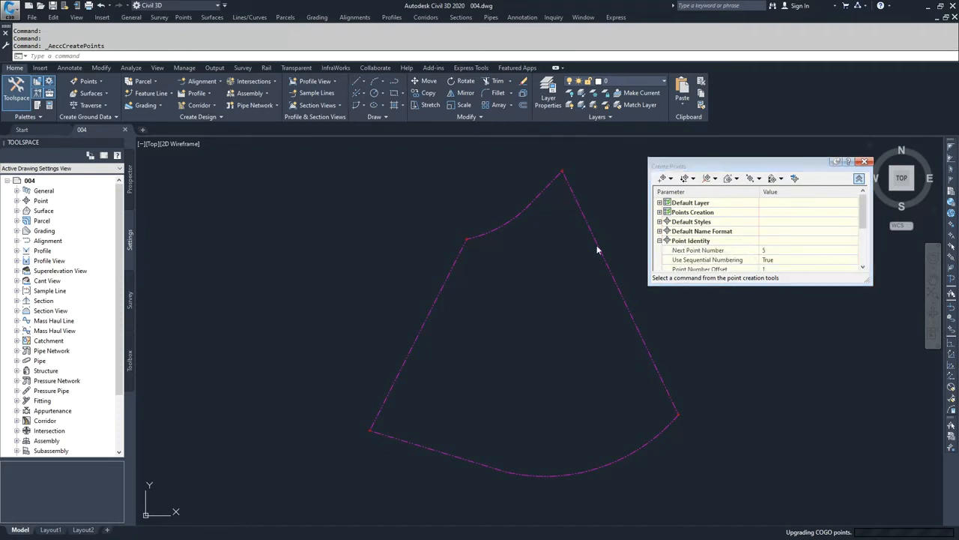
pyautogui.click(41, 202)
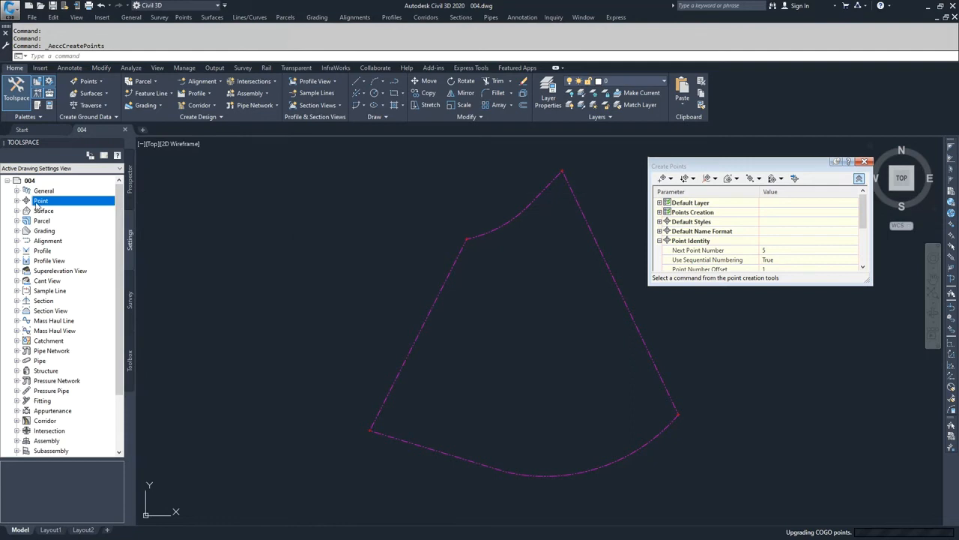
pyautogui.click(129, 182)
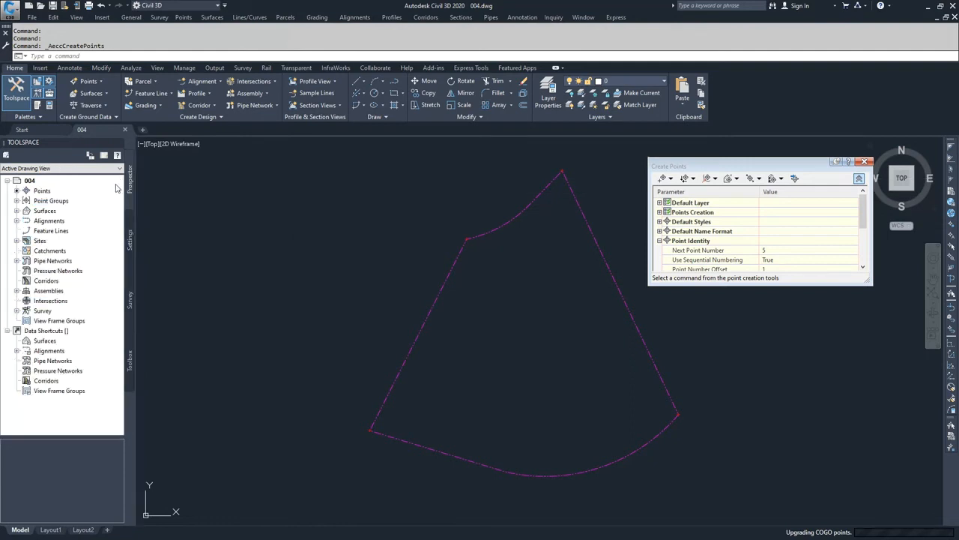
pyautogui.click(41, 192)
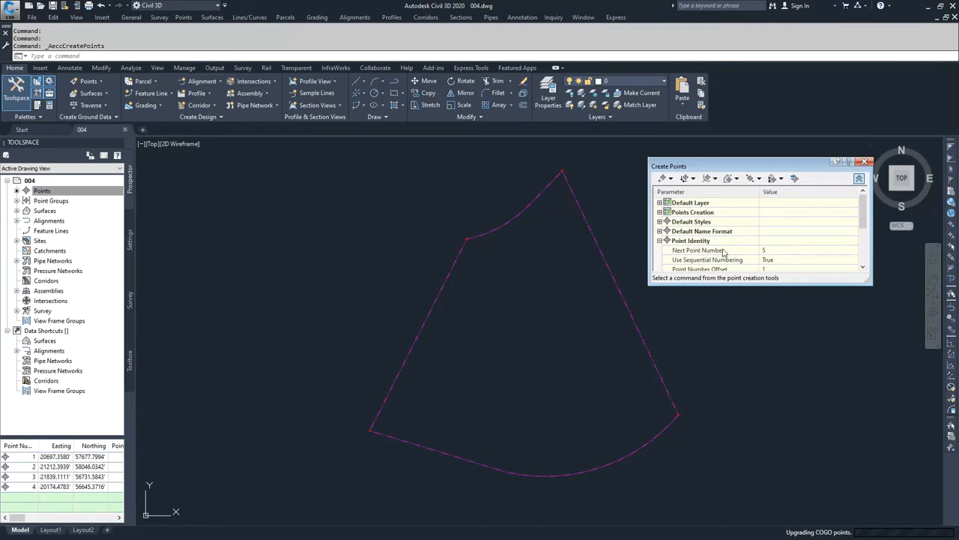
# - View the Use Sequential Numbering options in the Point Identity parameters, keeping True, and review the number offset and sequence settings
pyautogui.click(778, 260)
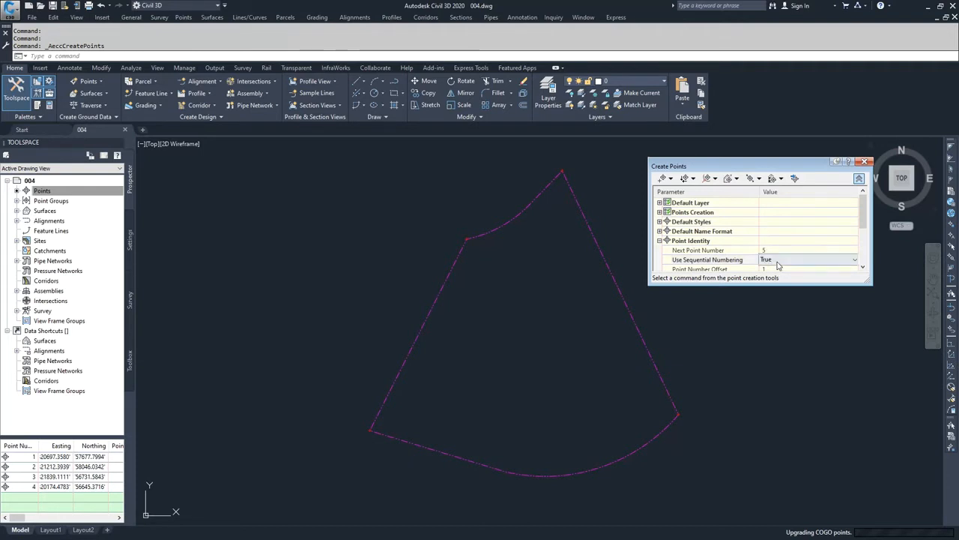
pyautogui.click(778, 261)
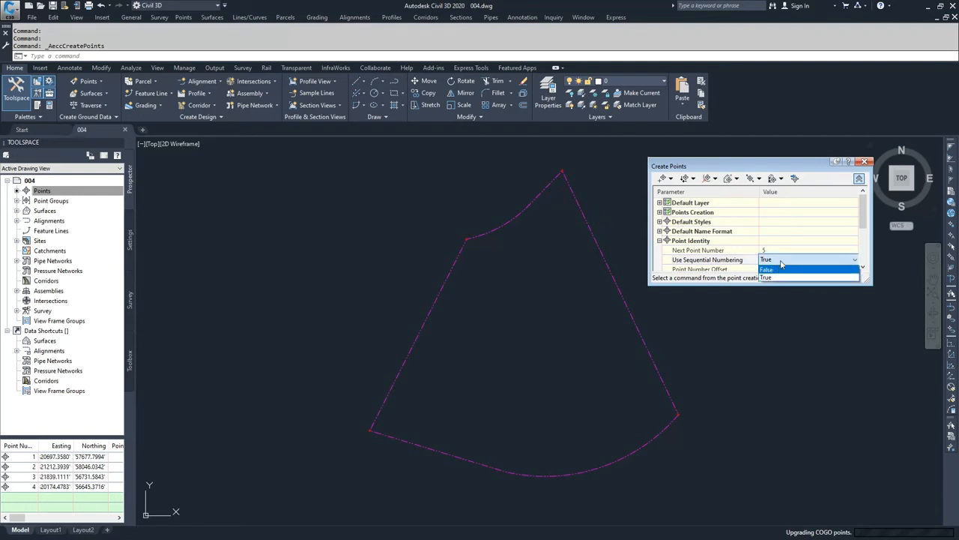
pyautogui.click(782, 262)
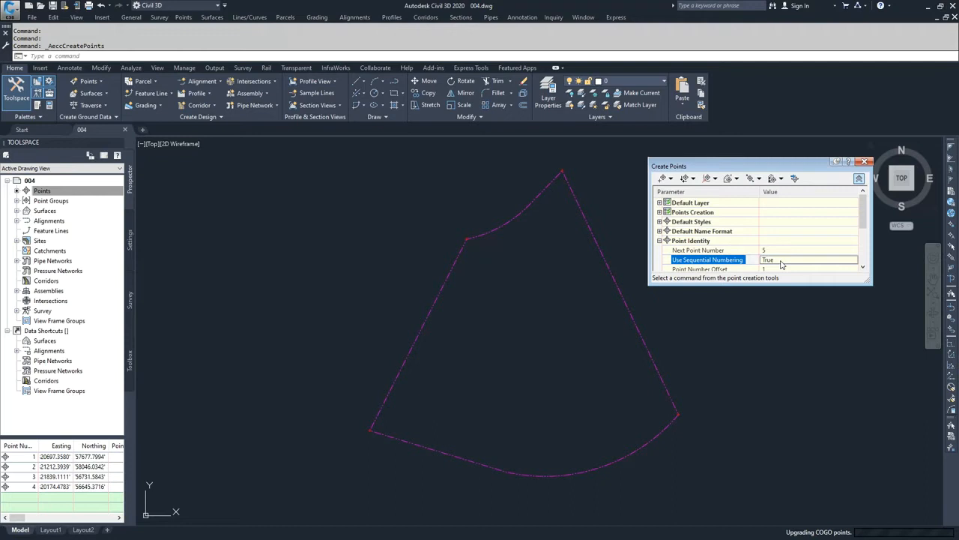
pyautogui.scroll(-1, 781, 264)
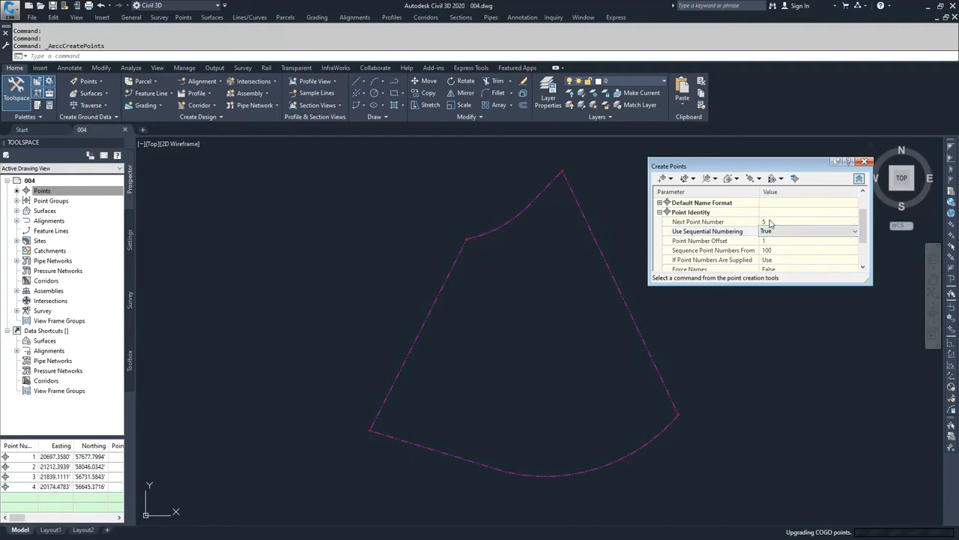
pyautogui.scroll(-1, 767, 257)
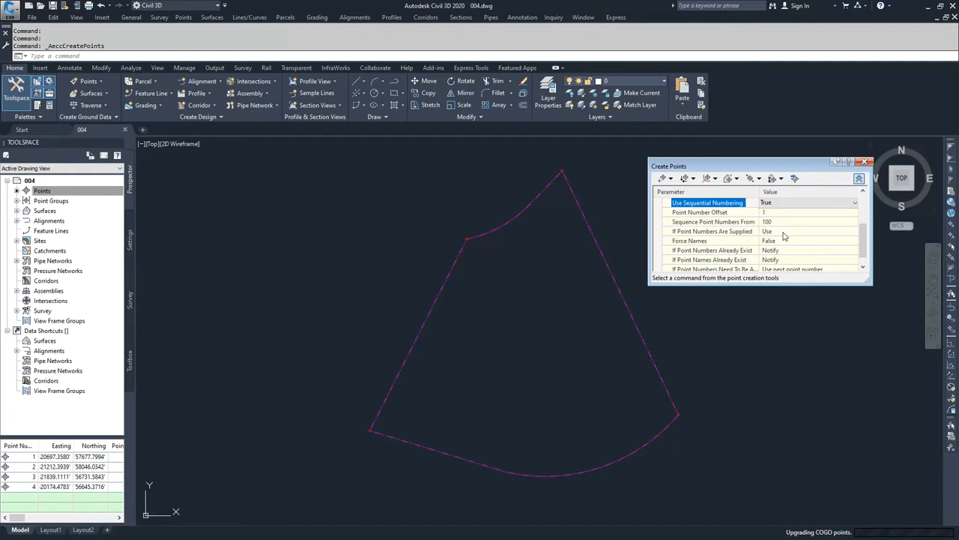
# - Check If Point Numbers Are Supplied and view the Force Names options, keeping Use and False respectively
pyautogui.click(784, 232)
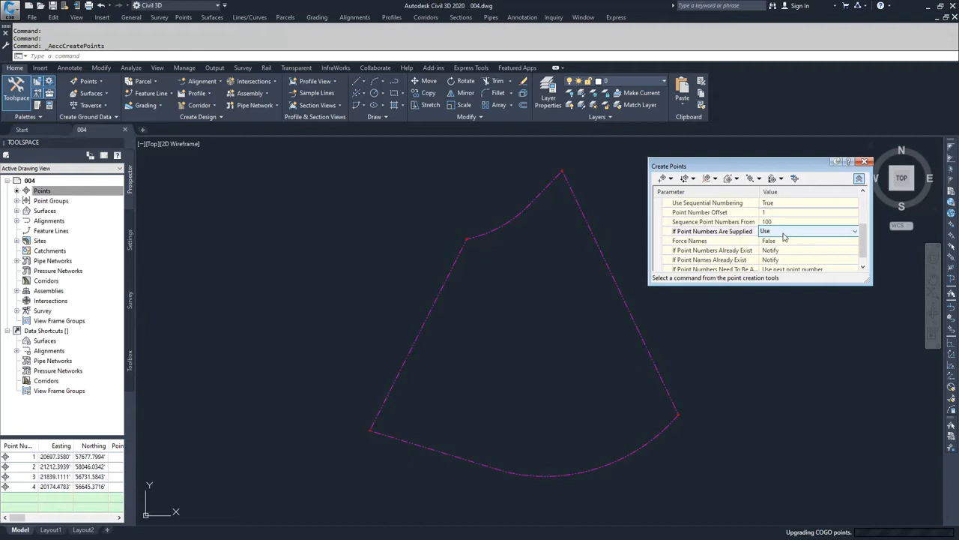
pyautogui.click(786, 240)
pyautogui.click(787, 242)
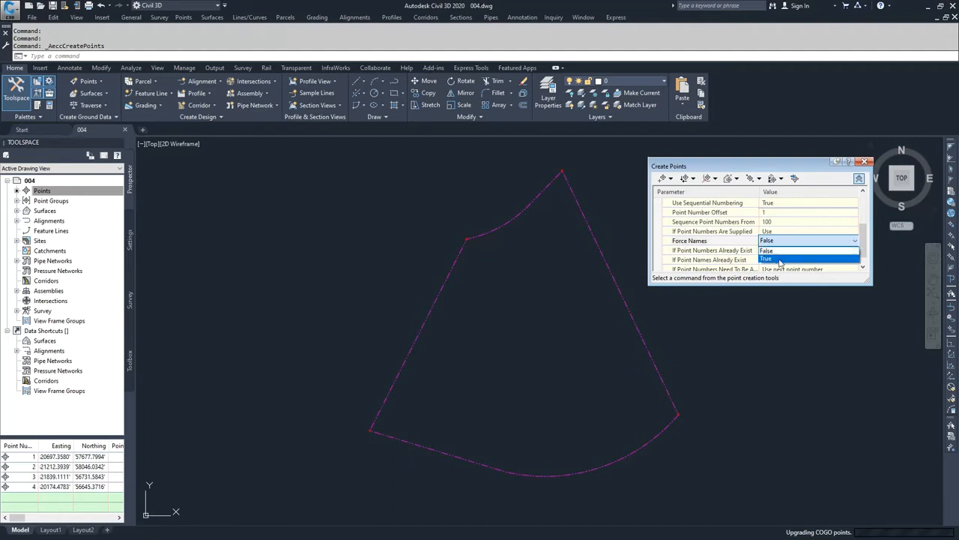
pyautogui.click(790, 242)
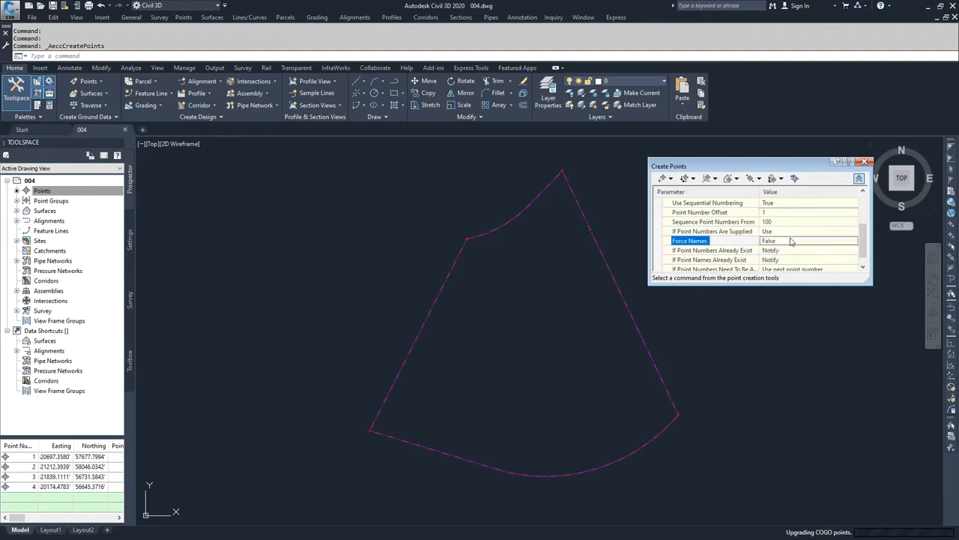
# - View the options of If Point Numbers Already Exist and If Point Names Already Exist, keeping Notify for both
pyautogui.scroll(-1, 759, 244)
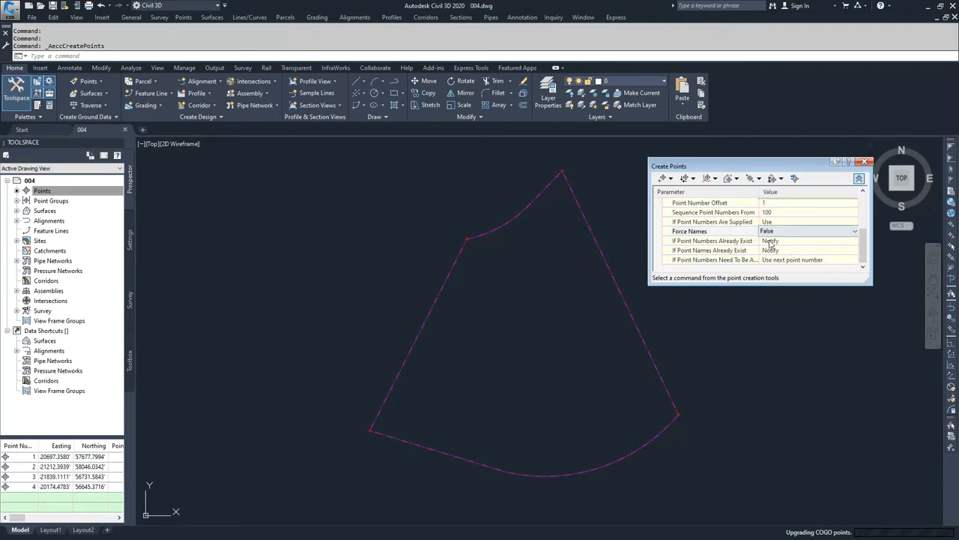
pyautogui.click(772, 241)
pyautogui.click(784, 241)
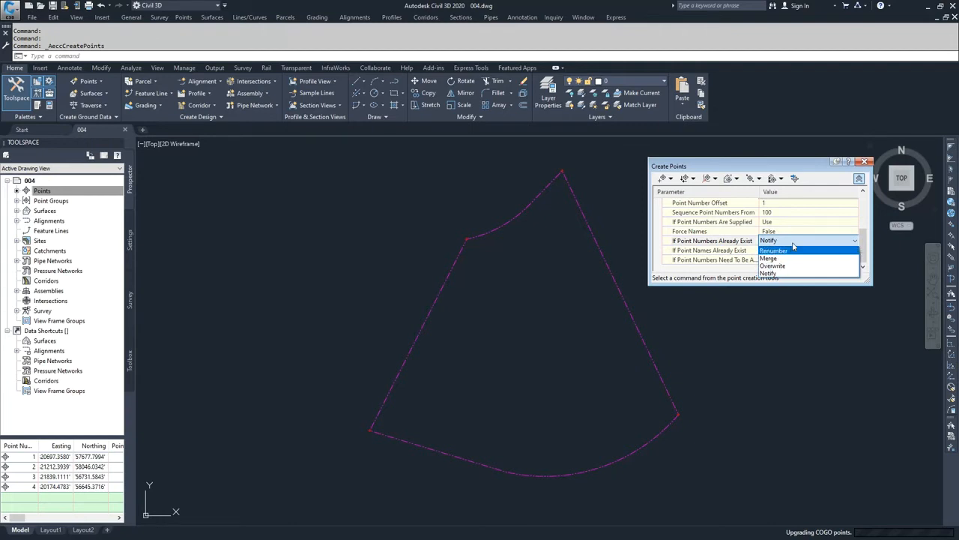
pyautogui.click(792, 243)
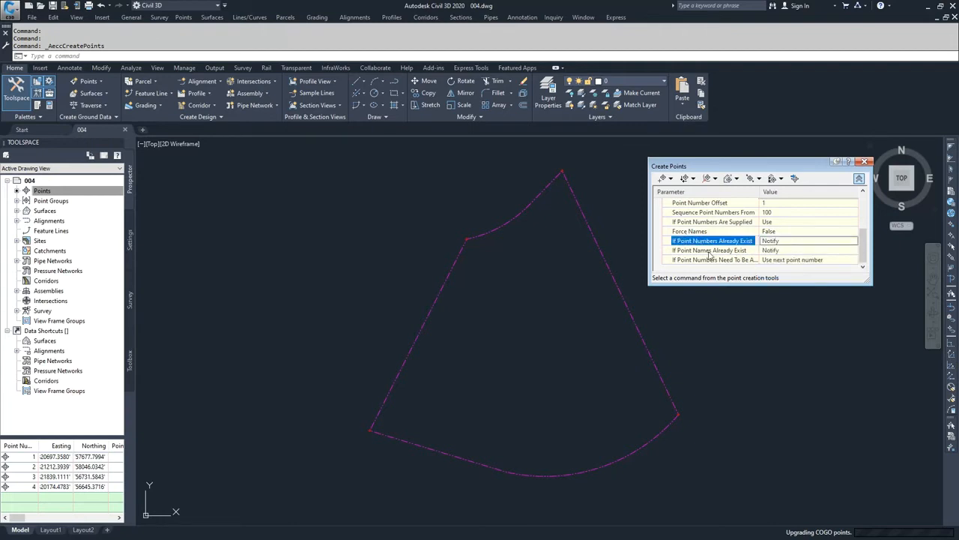
pyautogui.click(746, 253)
pyautogui.click(785, 252)
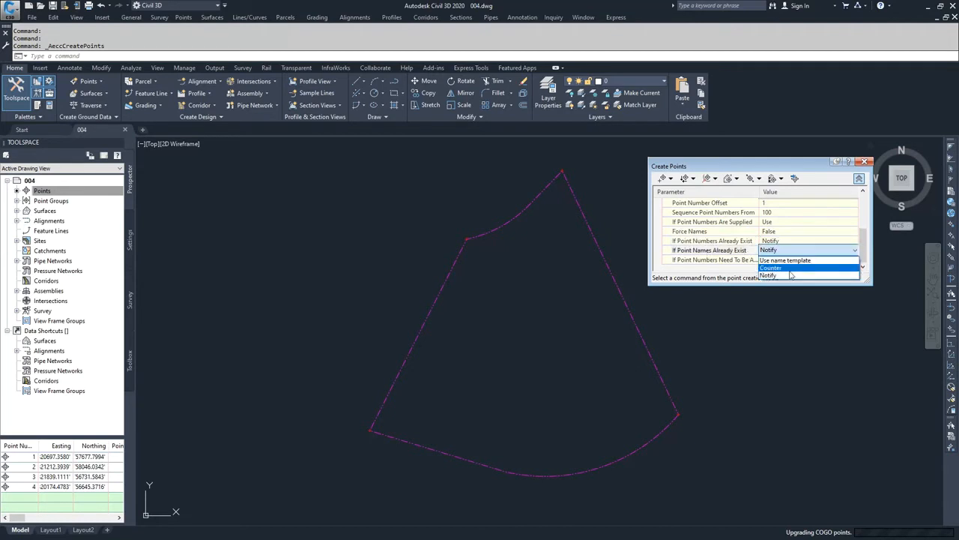
pyautogui.click(799, 251)
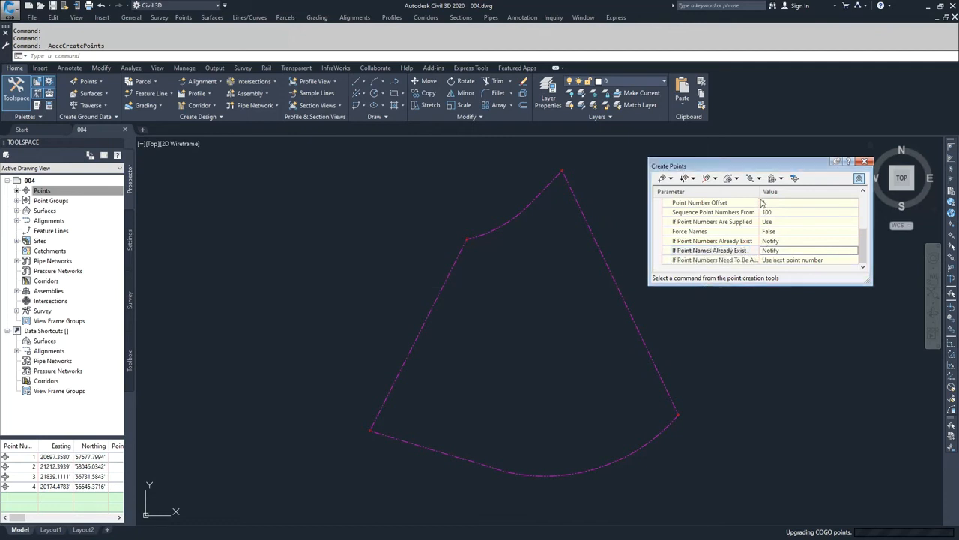
# - View the options for point numbers that need to be assigned in the Point Identity parameters, keeping Use next point number
pyautogui.moveTo(759, 197)
pyautogui.mouseDown()
pyautogui.moveTo(793, 198)
pyautogui.moveTo(759, 198)
pyautogui.mouseUp()
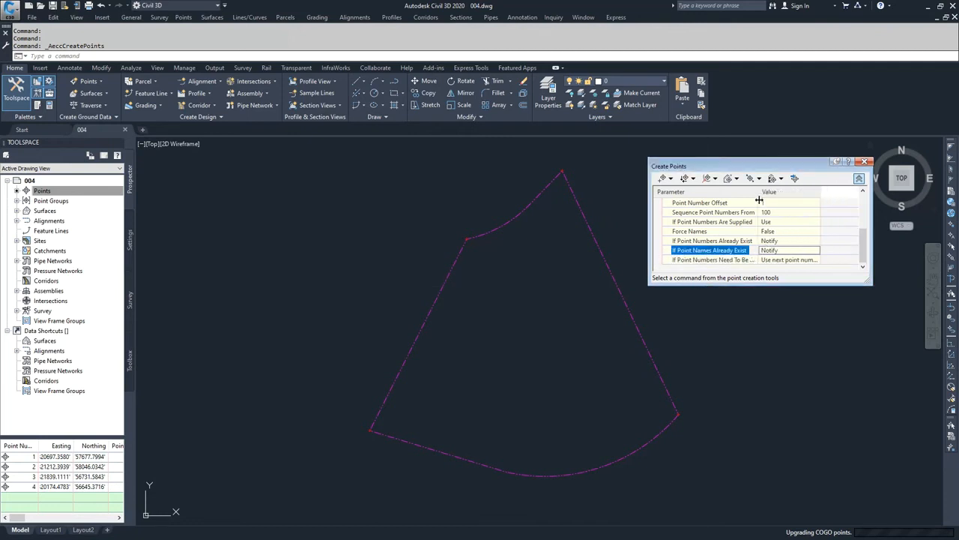
pyautogui.click(800, 259)
pyautogui.click(802, 261)
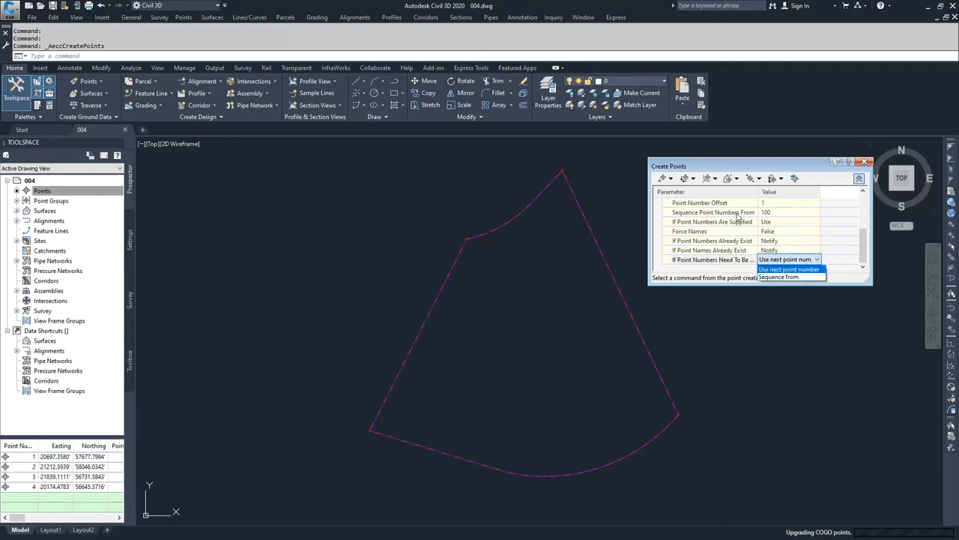
pyautogui.click(816, 268)
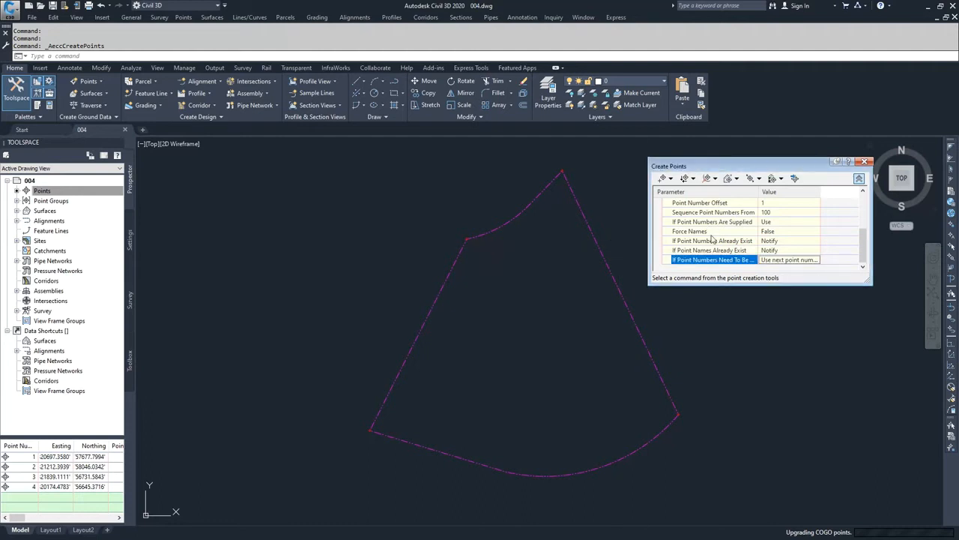
# - Check Next Point Number in the Point Identity parameters once more and close the Create Points tools
pyautogui.scroll(2, 719, 240)
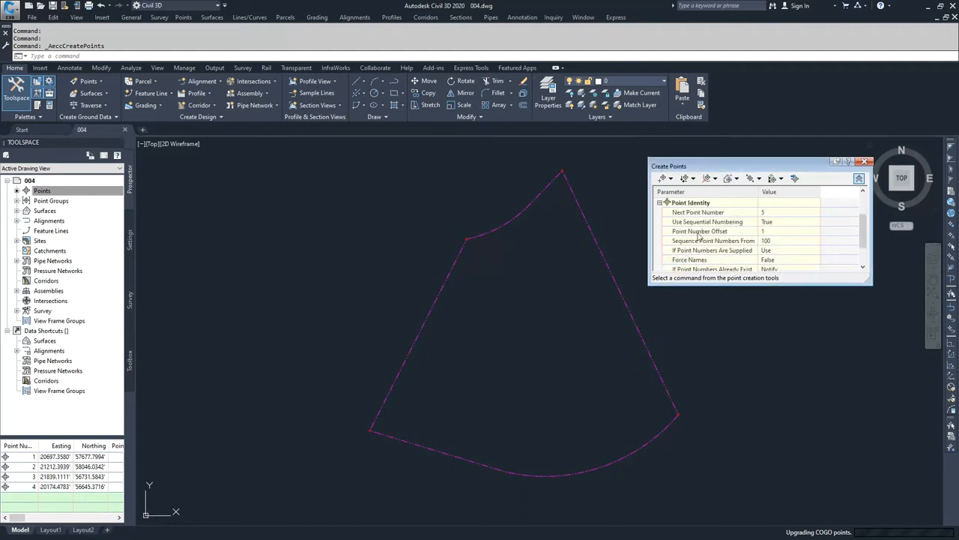
pyautogui.click(661, 203)
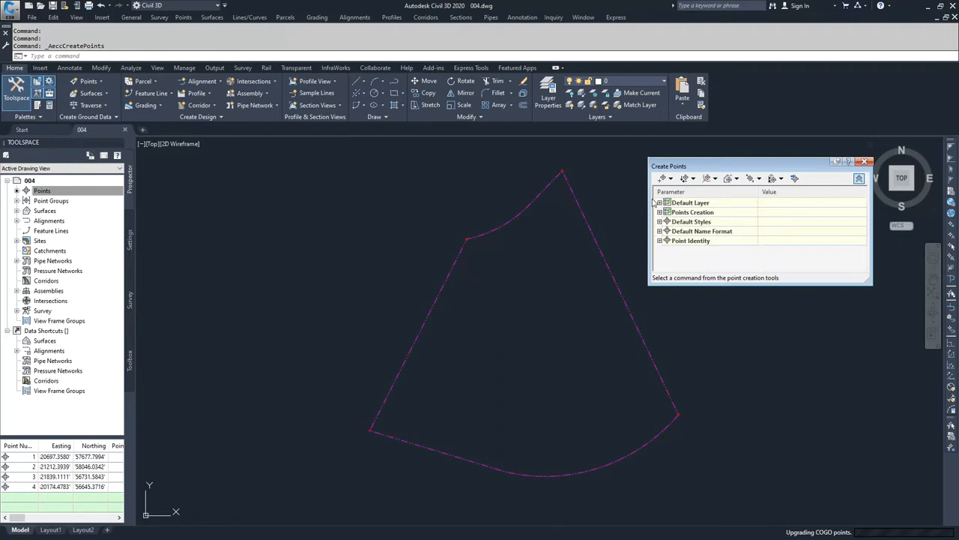
pyautogui.click(659, 241)
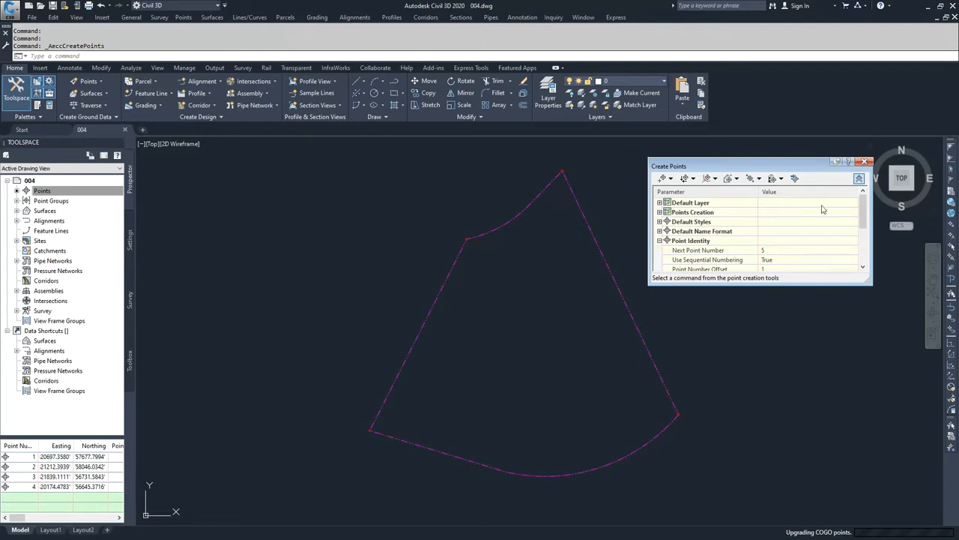
pyautogui.click(859, 178)
pyautogui.click(865, 162)
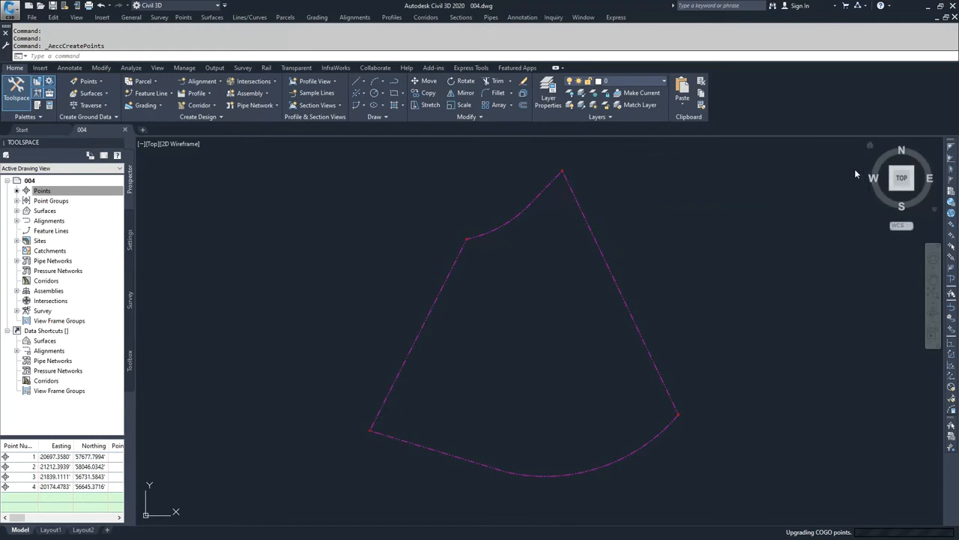
# - Open the drawing's COGO points for editing, widen the Point Number column and review the description, style and layer columns
pyautogui.rightClick(63, 191)
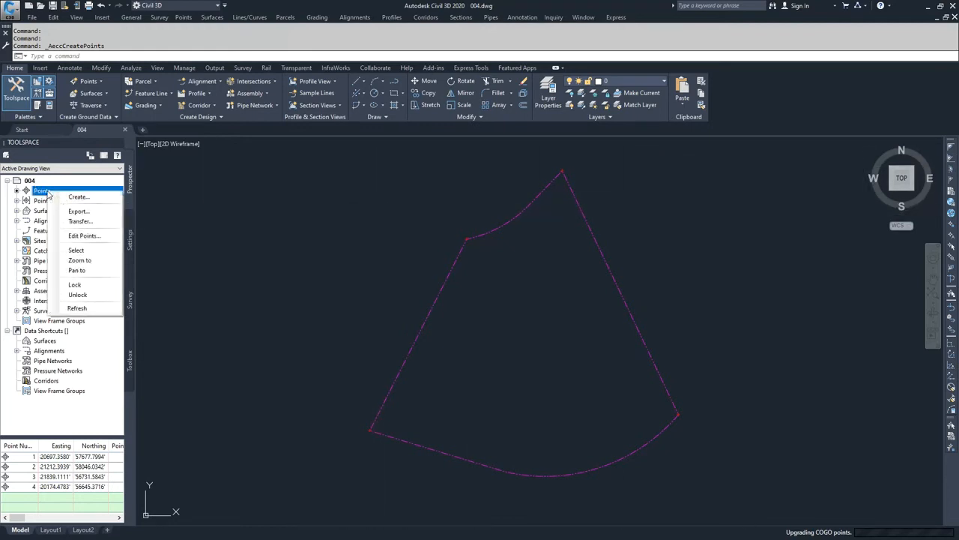
pyautogui.click(84, 236)
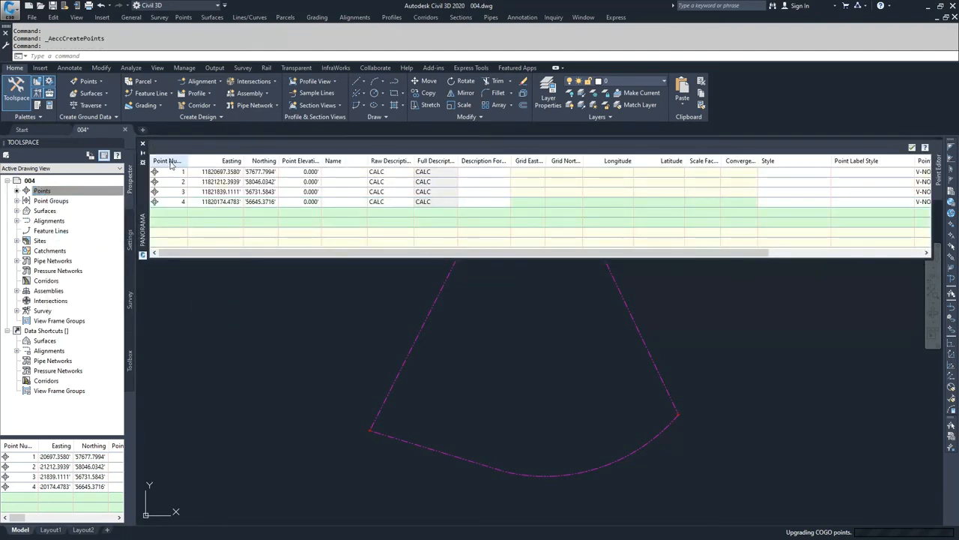
pyautogui.moveTo(188, 158); pyautogui.dragTo(212, 156)
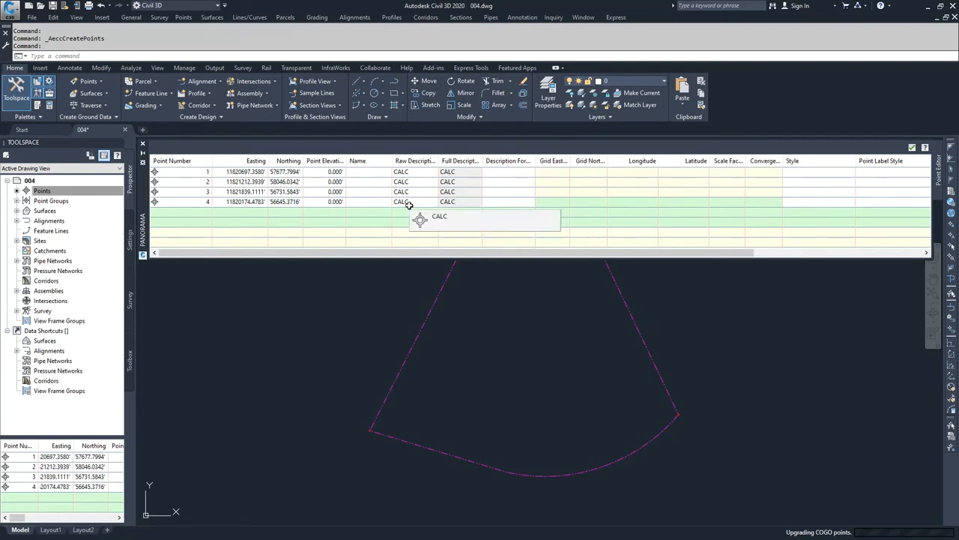
pyautogui.moveTo(476, 256); pyautogui.dragTo(483, 256)
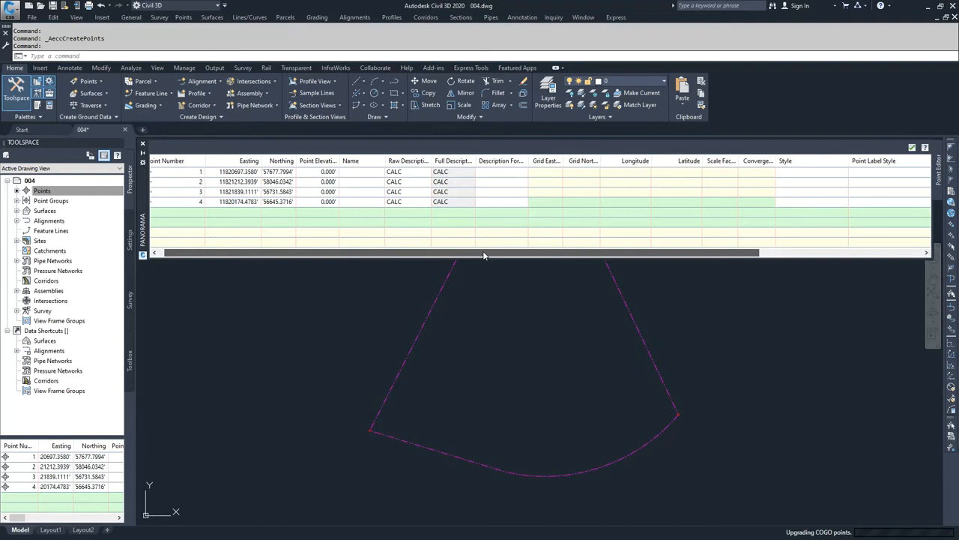
pyautogui.moveTo(483, 255); pyautogui.dragTo(636, 255)
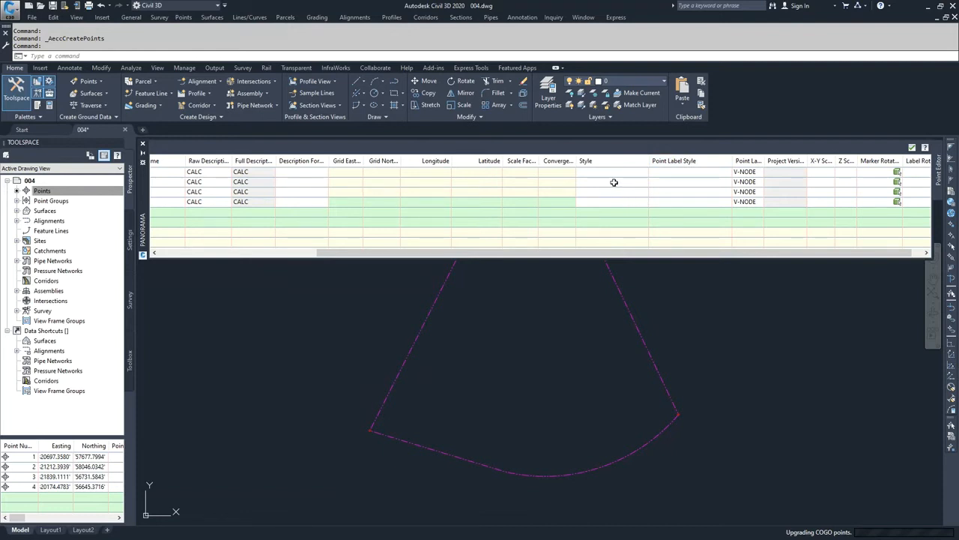
pyautogui.moveTo(736, 255); pyautogui.dragTo(504, 252)
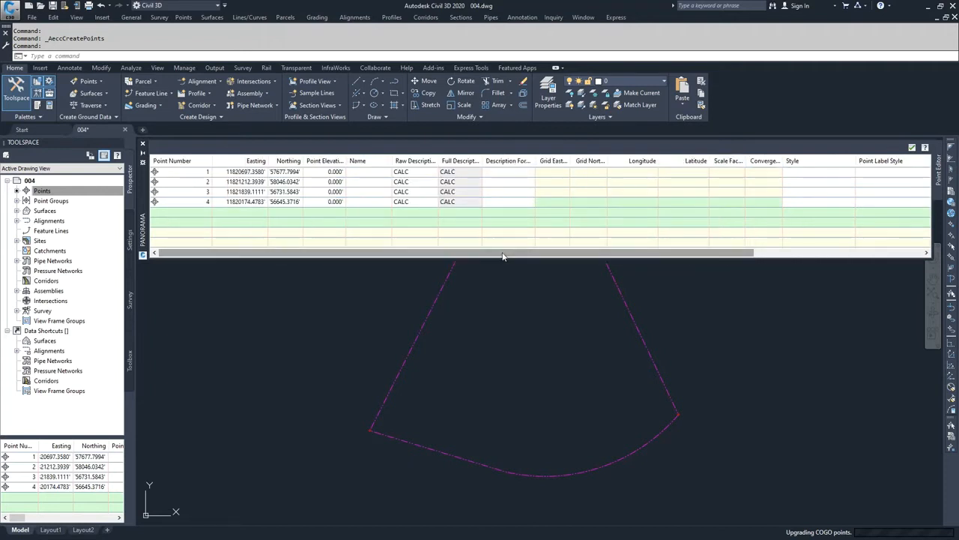
# - Renumber COGO point 1 as 3001 and point 2 as 3002 in the point table
pyautogui.moveTo(188, 171)
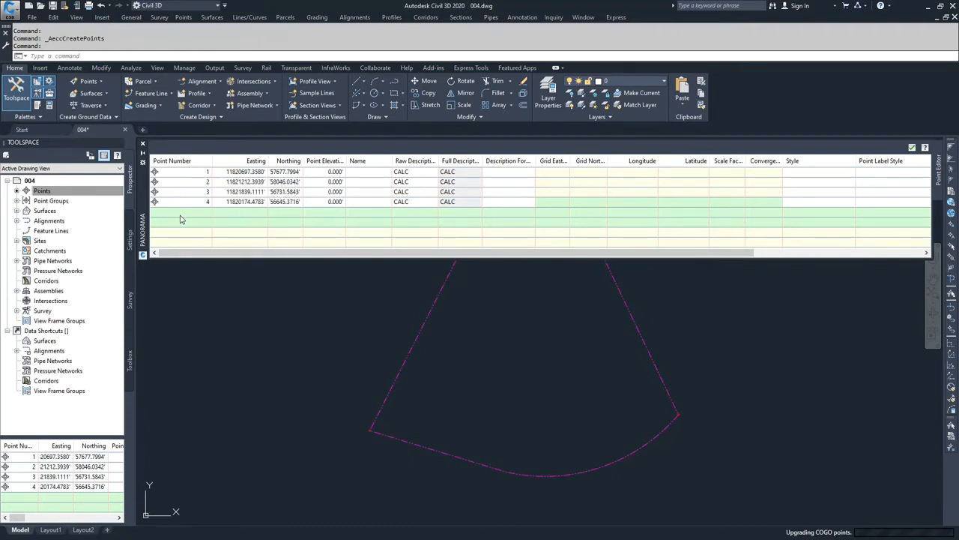
pyautogui.click(193, 172)
pyautogui.click(194, 172)
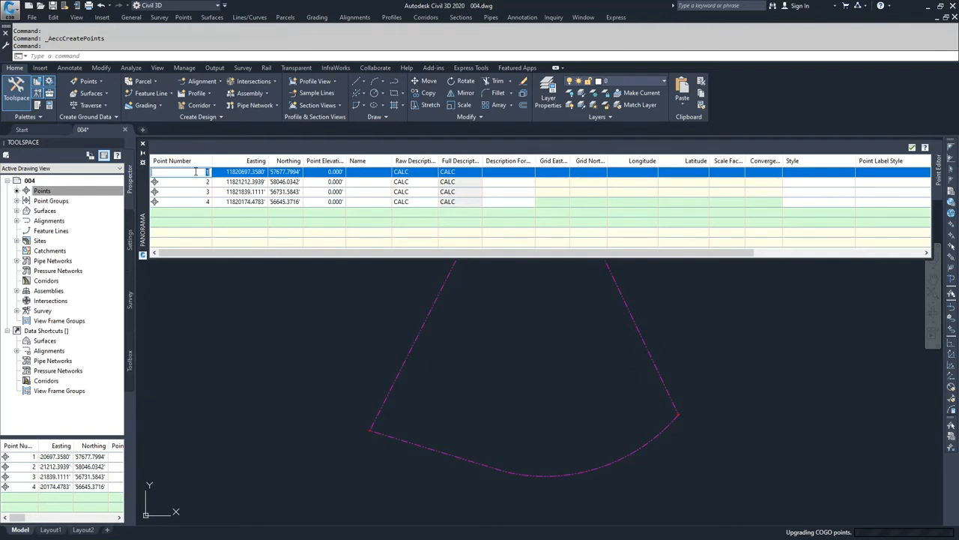
pyautogui.write('3001')
pyautogui.click(200, 182)
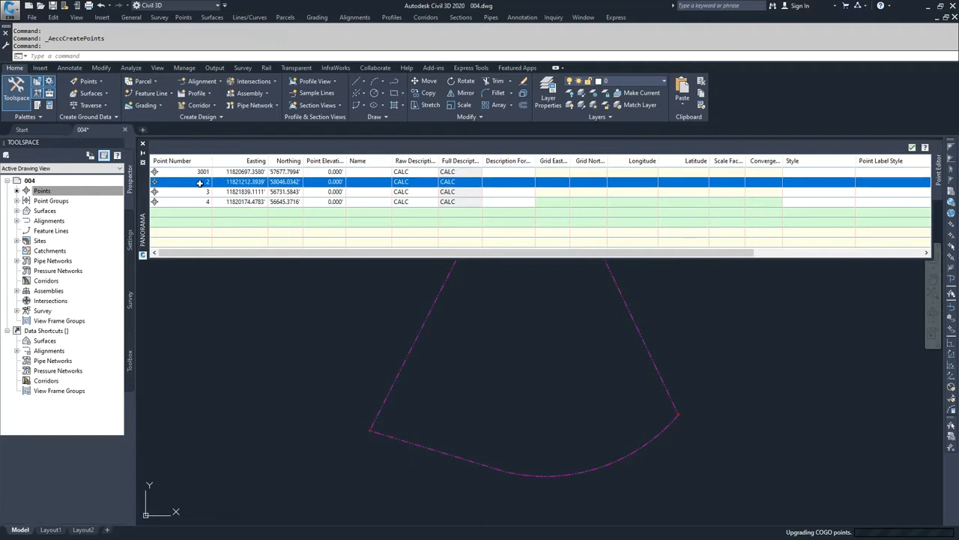
pyautogui.click(200, 182)
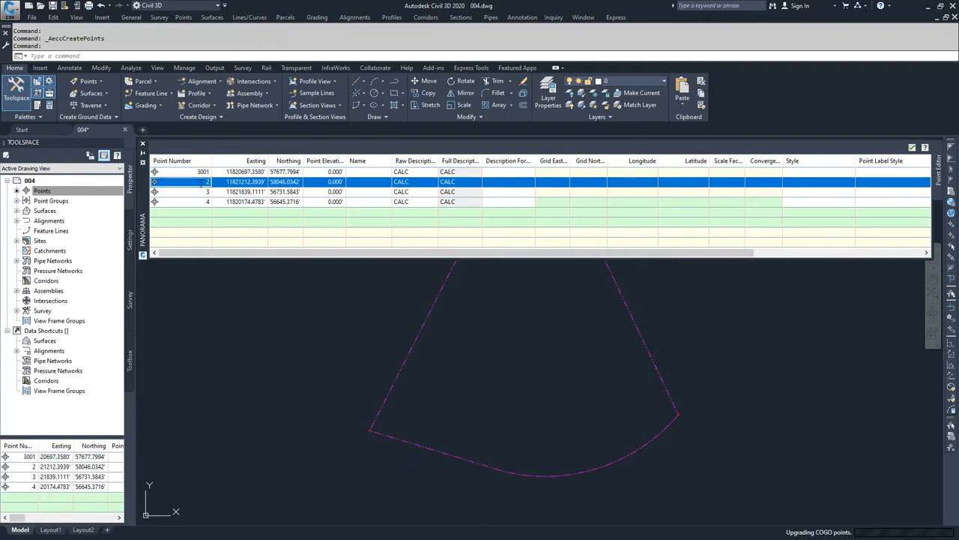
pyautogui.write('3002')
# - Renumber COGO point 3 as 3003 and point 4 as 3004, and close the point table
pyautogui.click(200, 191)
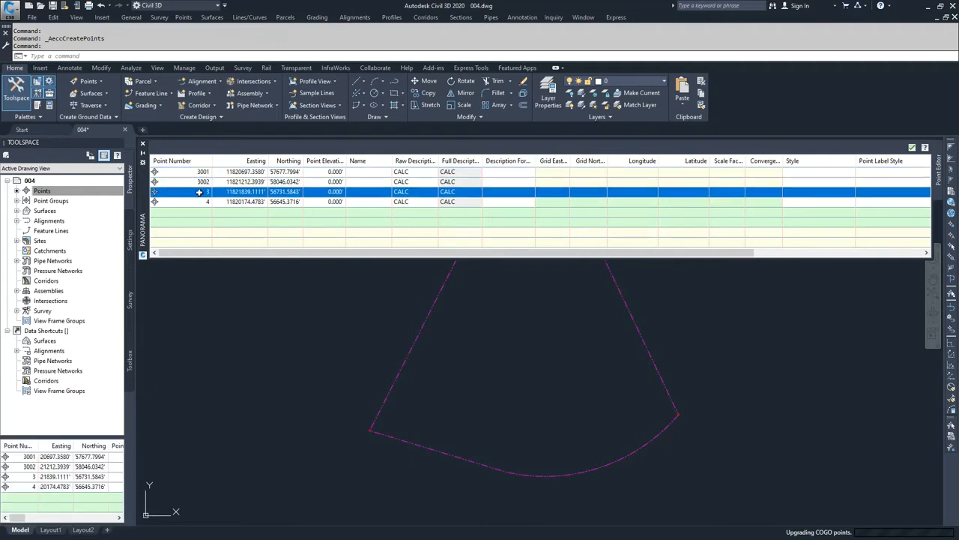
pyautogui.click(201, 192)
pyautogui.write('3003')
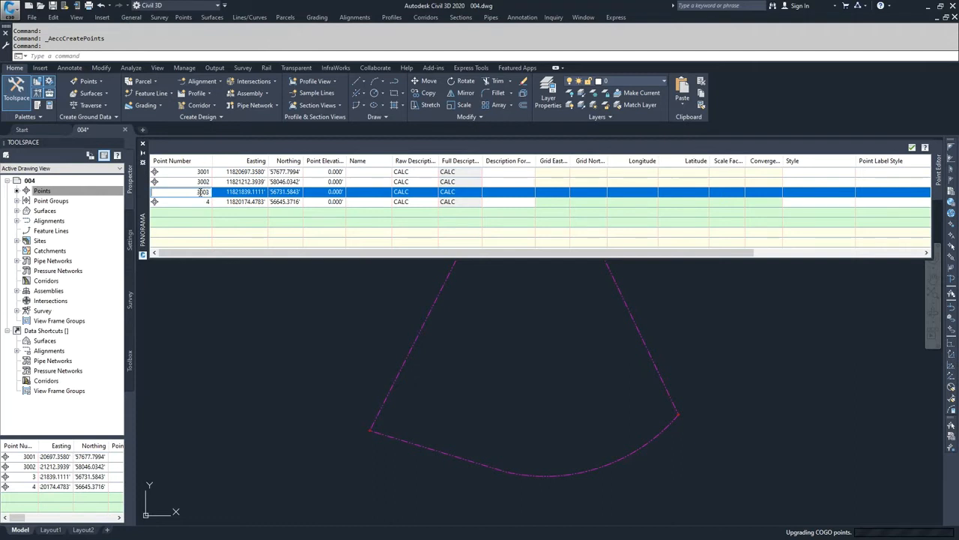
pyautogui.click(205, 201)
pyautogui.click(206, 203)
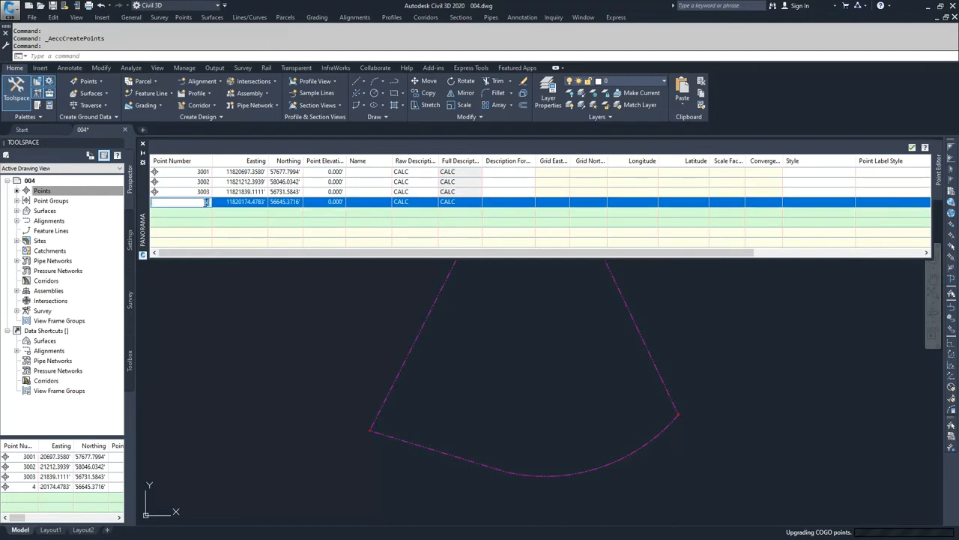
pyautogui.write('3004')
pyautogui.click(912, 147)
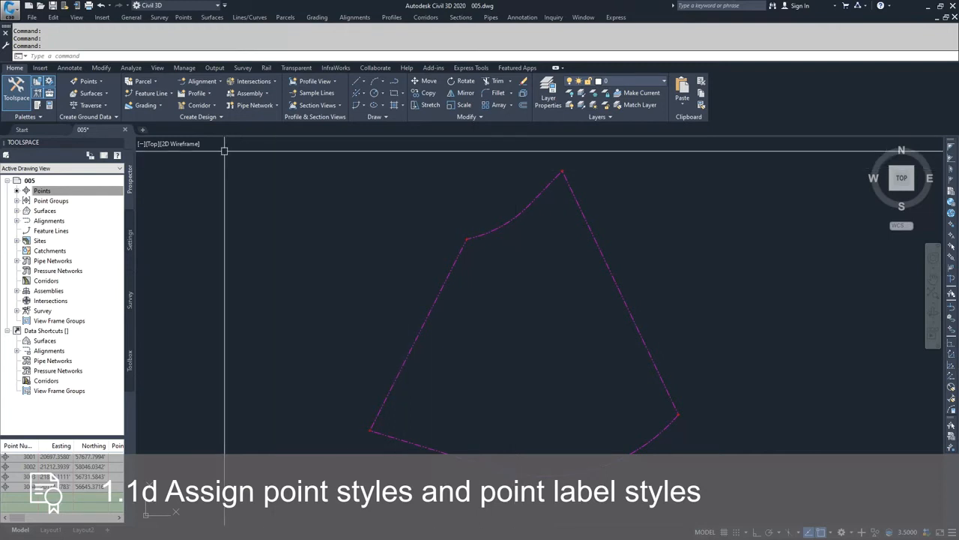
# - Open the COGO points of drawing 005 for editing and bring up their Style and Point Label Style columns
pyautogui.click(42, 192)
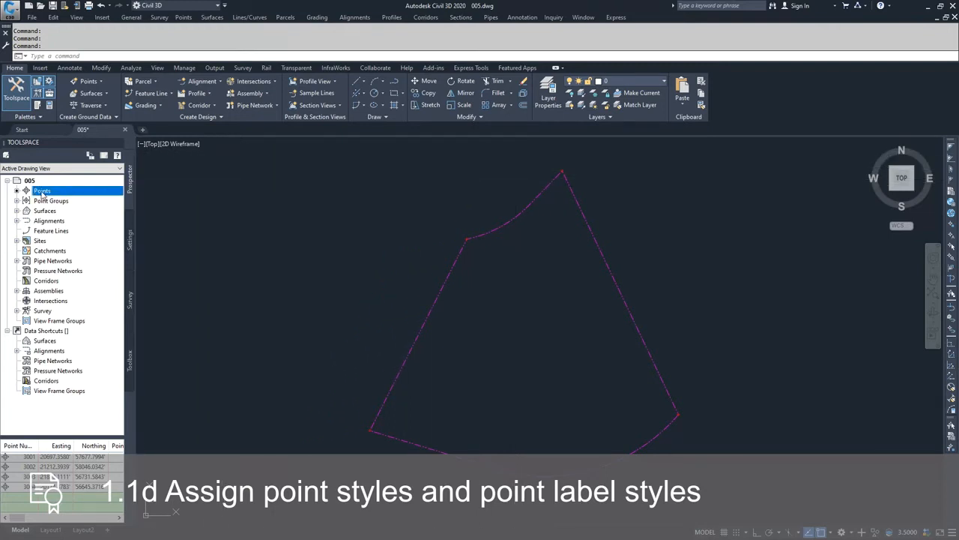
pyautogui.rightClick(42, 193)
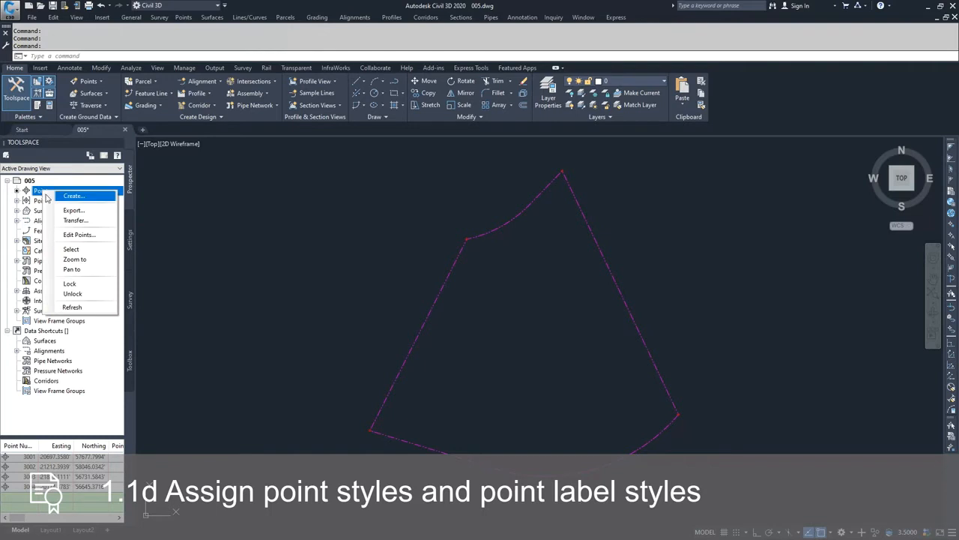
pyautogui.click(79, 235)
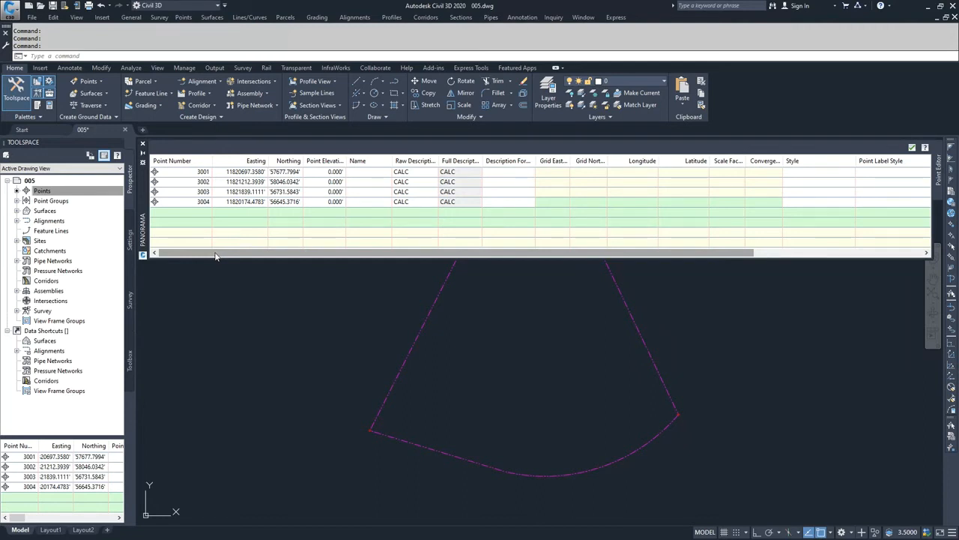
pyautogui.moveTo(215, 255); pyautogui.dragTo(425, 276)
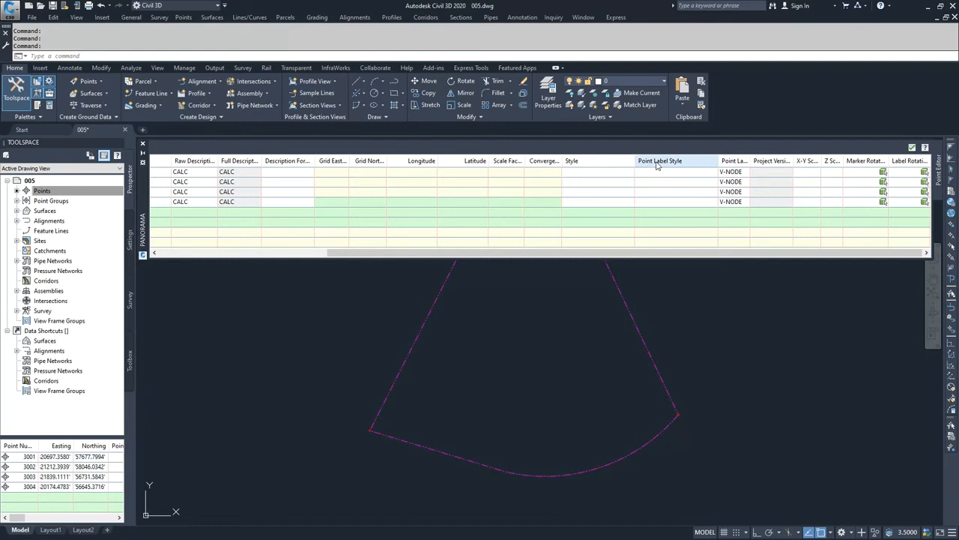
# - Assign the Benchmark point style to COGO point 3001
pyautogui.click(585, 172)
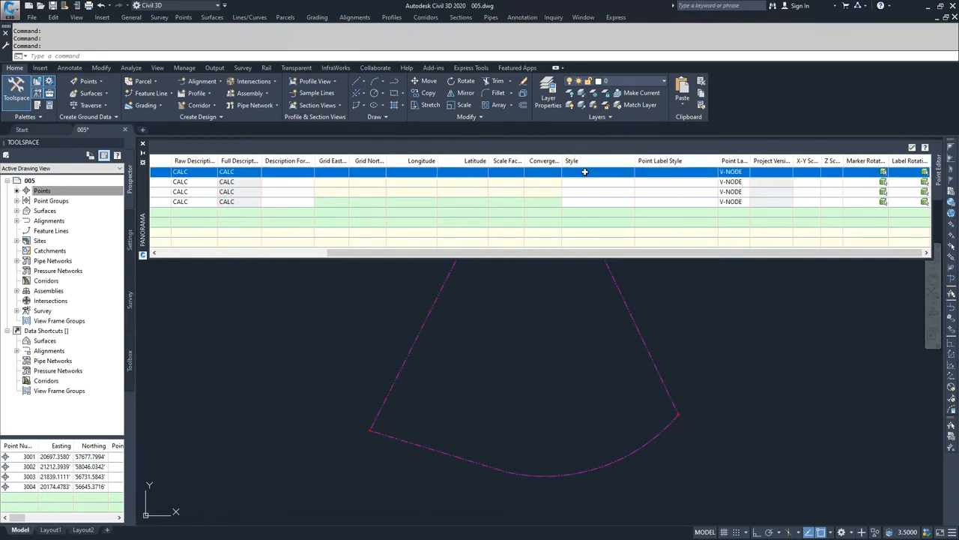
pyautogui.click(586, 173)
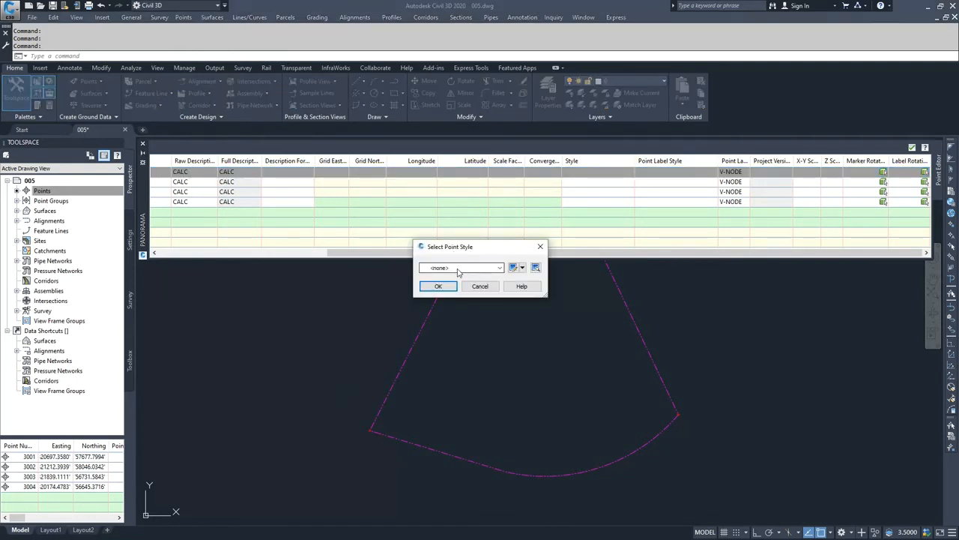
pyautogui.click(488, 271)
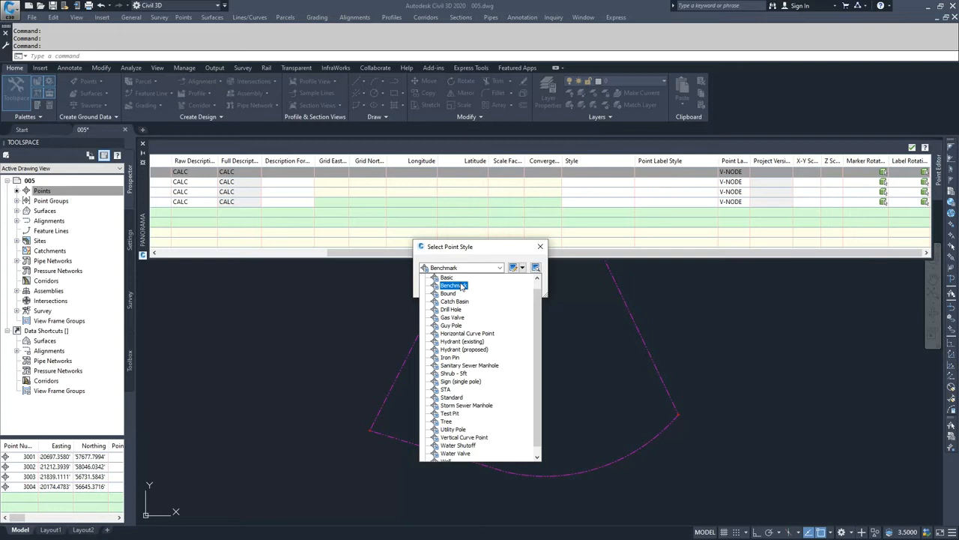
pyautogui.click(463, 285)
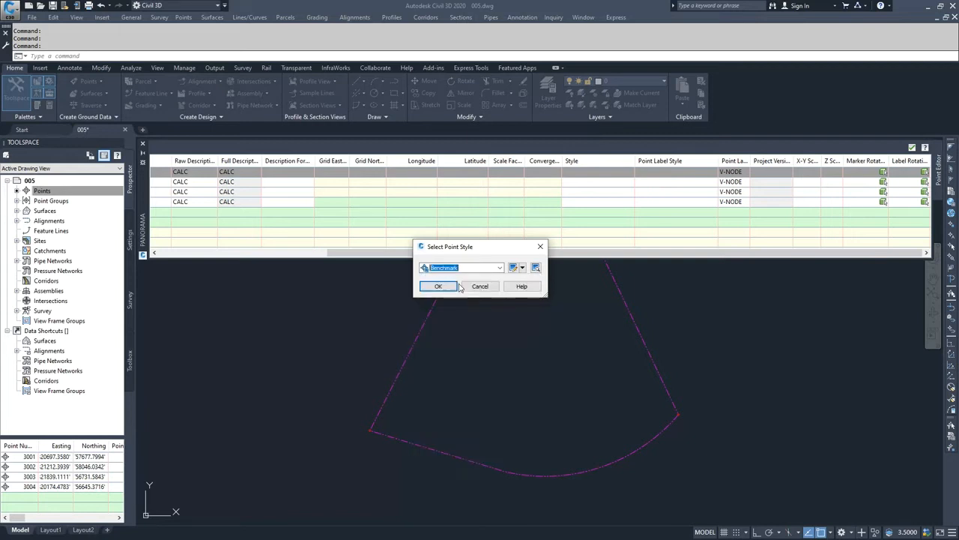
pyautogui.click(440, 286)
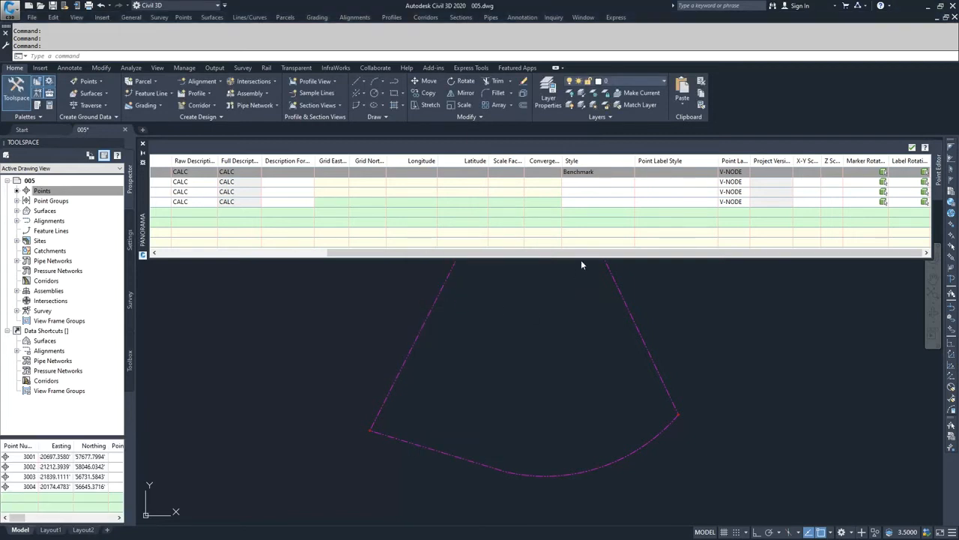
# - Assign the Benchmark point style to COGO points 3002, 3003 and 3004
pyautogui.click(585, 184)
pyautogui.click(585, 181)
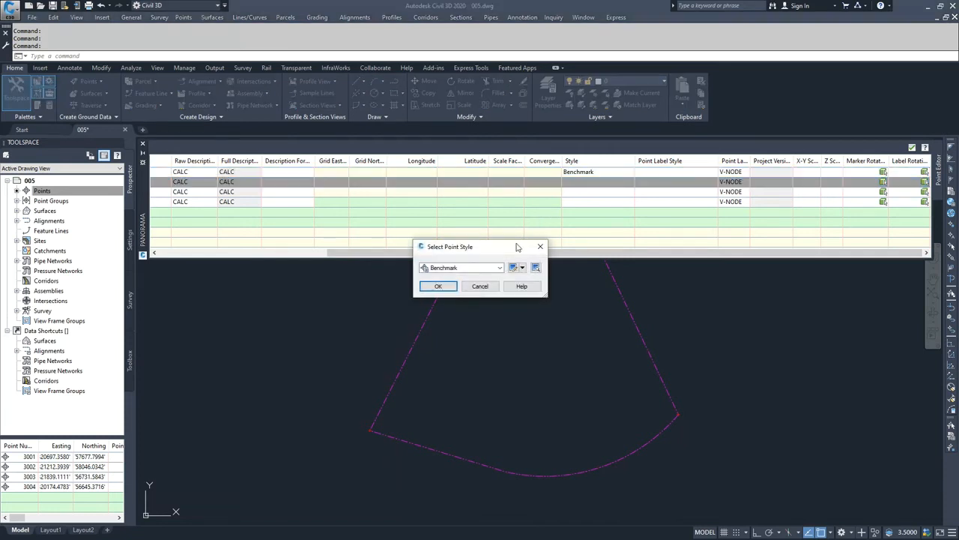
pyautogui.click(440, 286)
pyautogui.click(589, 193)
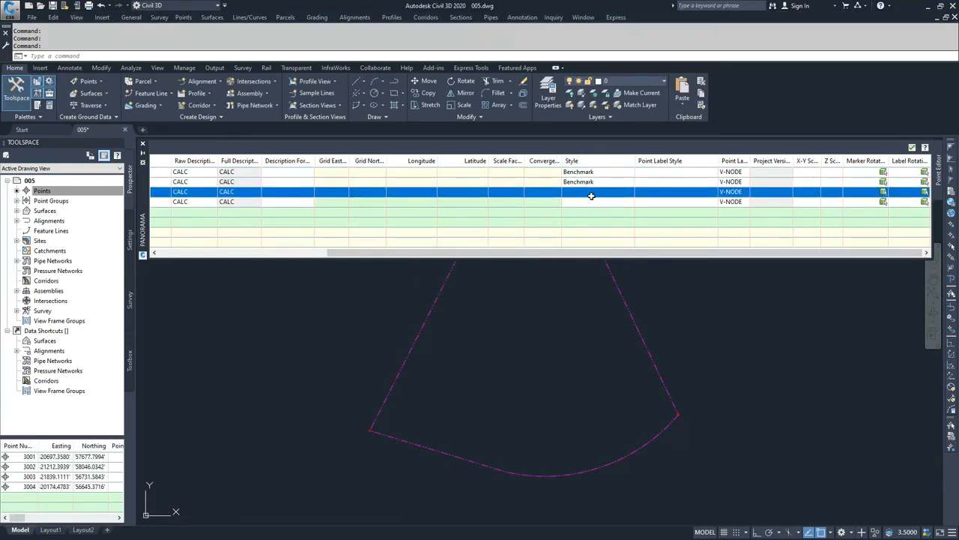
pyautogui.click(582, 193)
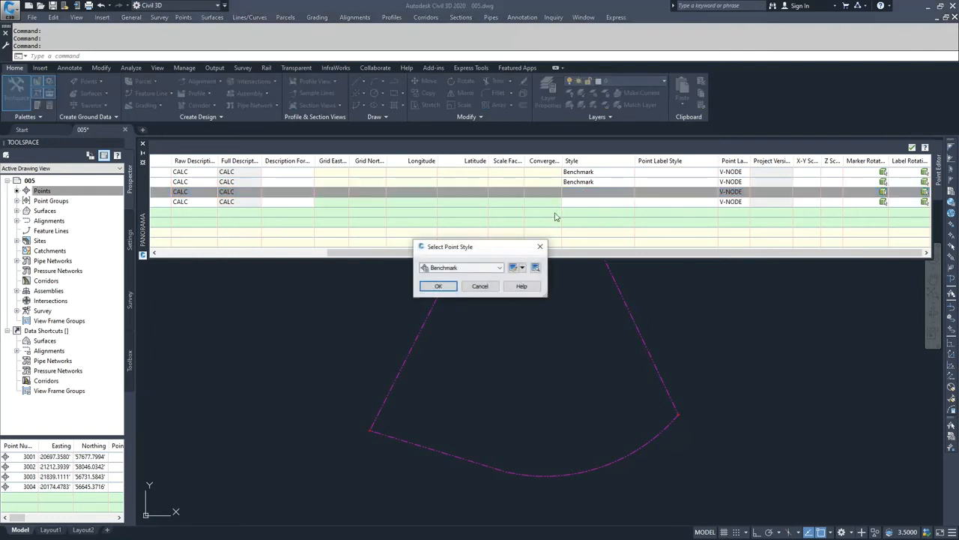
pyautogui.click(440, 286)
pyautogui.click(577, 201)
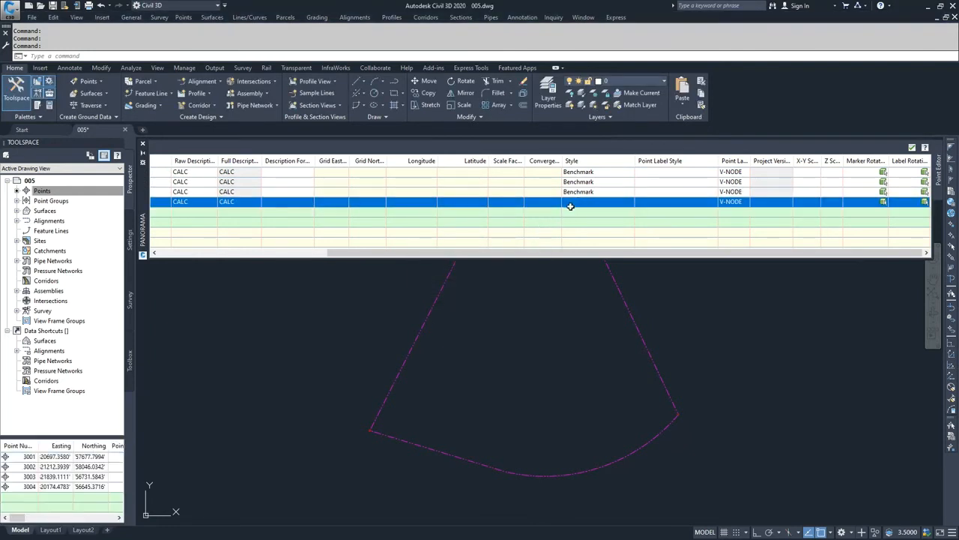
pyautogui.click(578, 201)
pyautogui.click(442, 289)
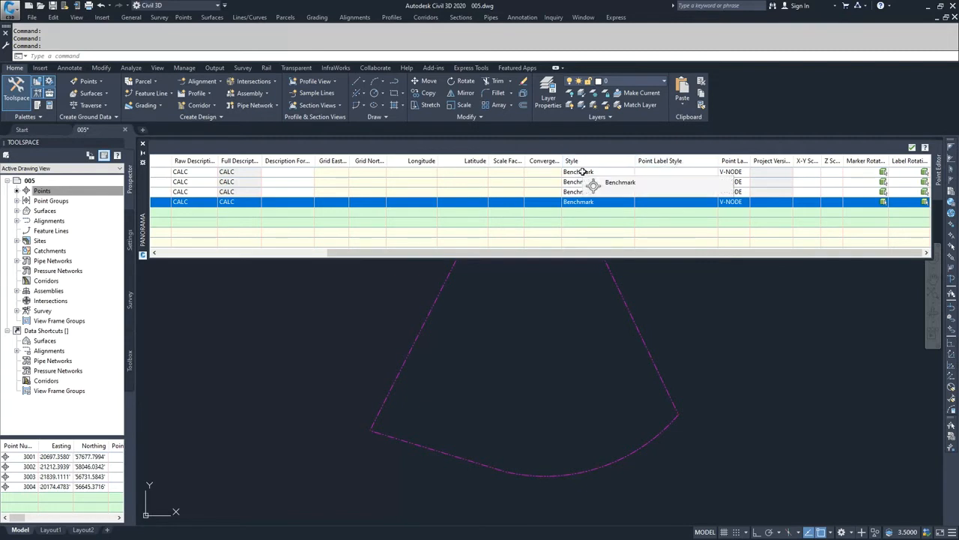
# - Assign the Description Only label style to all four COGO points at once and close the point table
pyautogui.click(657, 173)
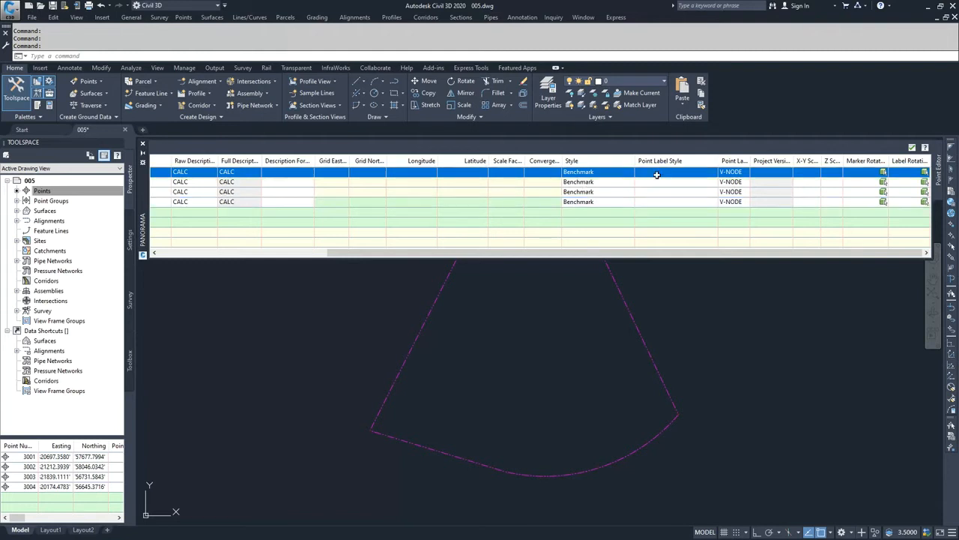
pyautogui.keyDown('shift'); pyautogui.click(656, 201); pyautogui.keyUp('shift')
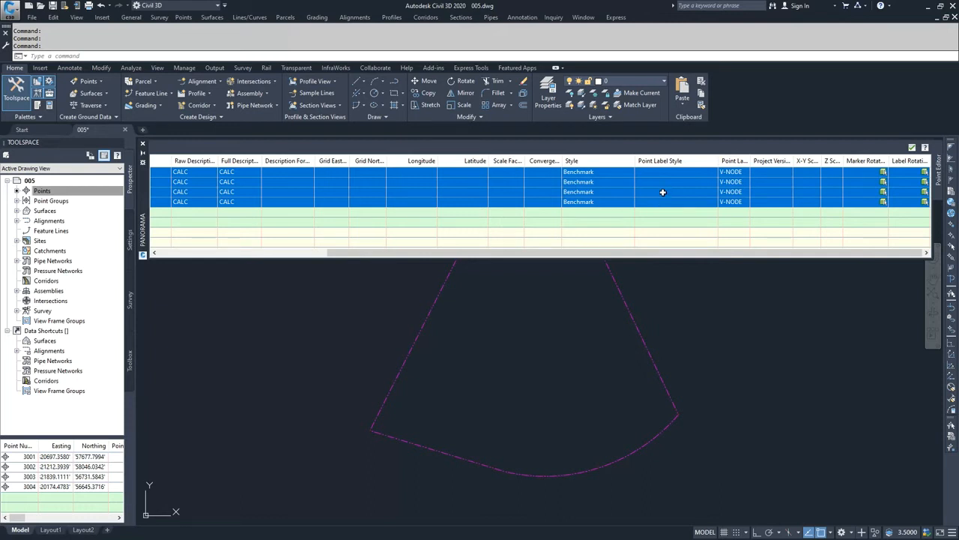
pyautogui.click(661, 190)
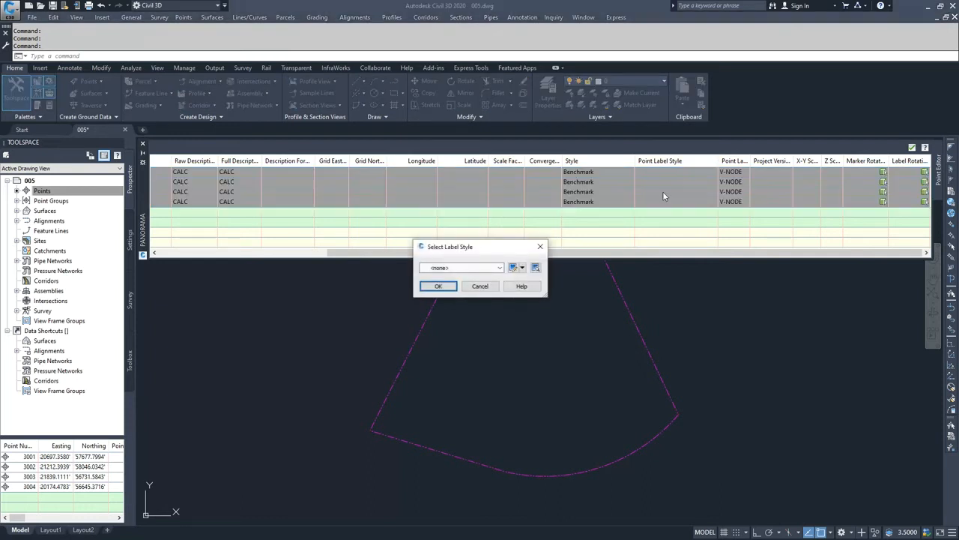
pyautogui.click(465, 268)
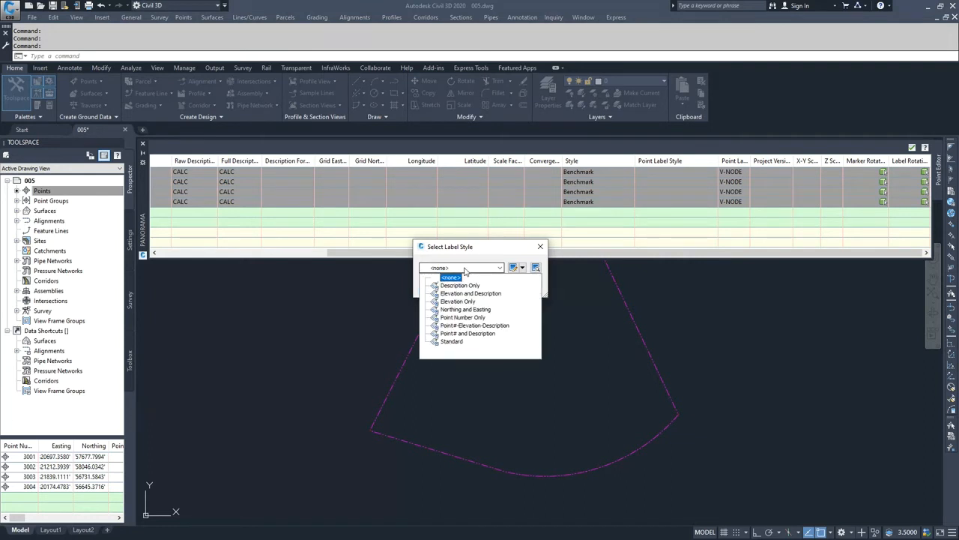
pyautogui.click(464, 285)
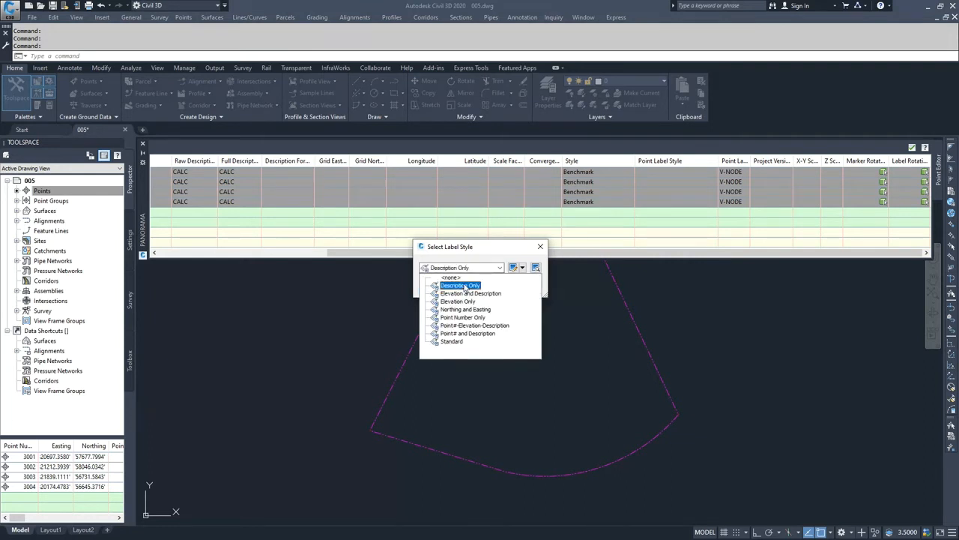
pyautogui.click(455, 341)
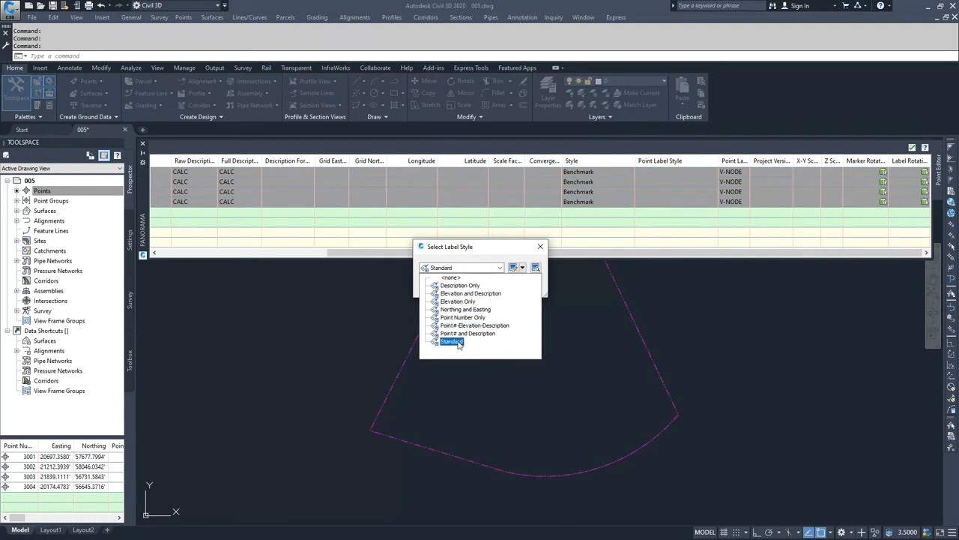
pyautogui.click(453, 286)
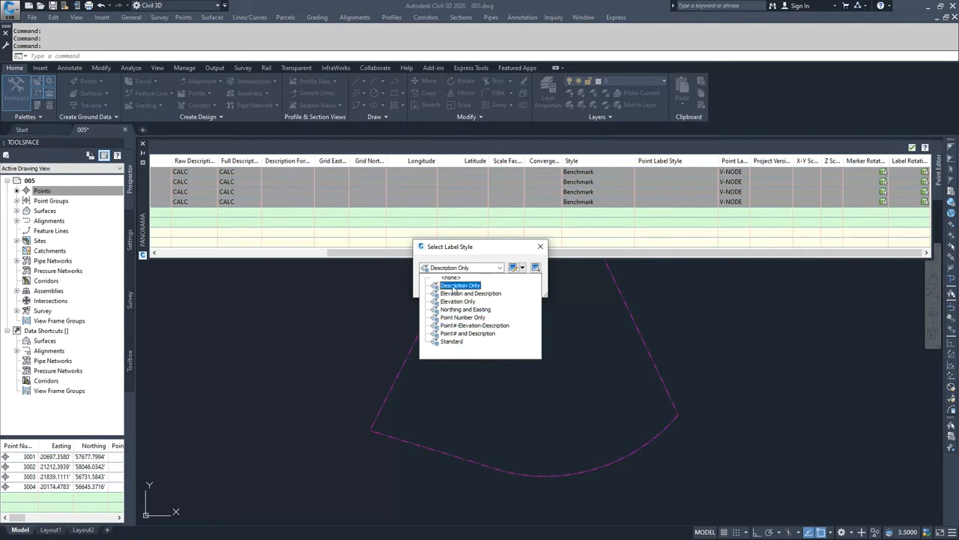
pyautogui.click(452, 286)
pyautogui.click(440, 291)
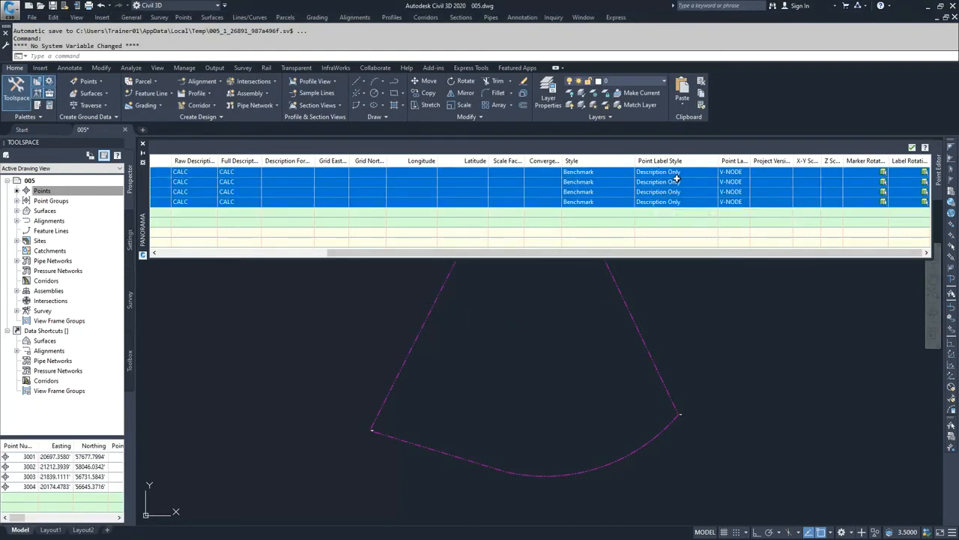
pyautogui.click(911, 147)
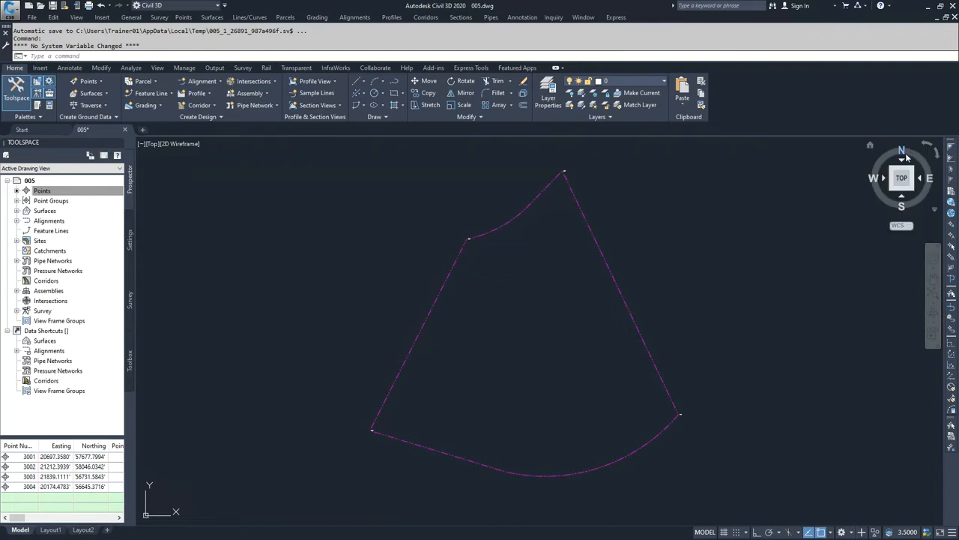
pyautogui.scroll(6, 459, 241)
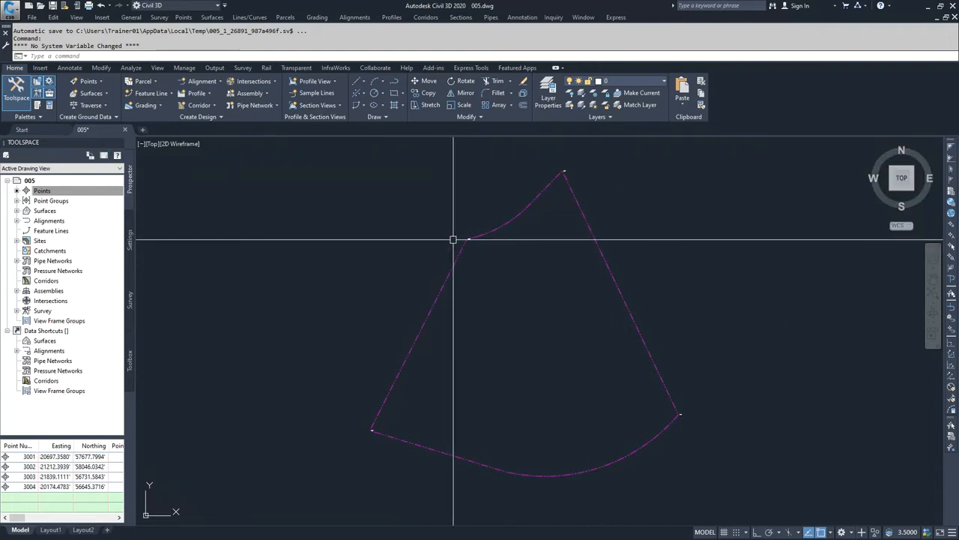
pyautogui.scroll(4, 459, 243)
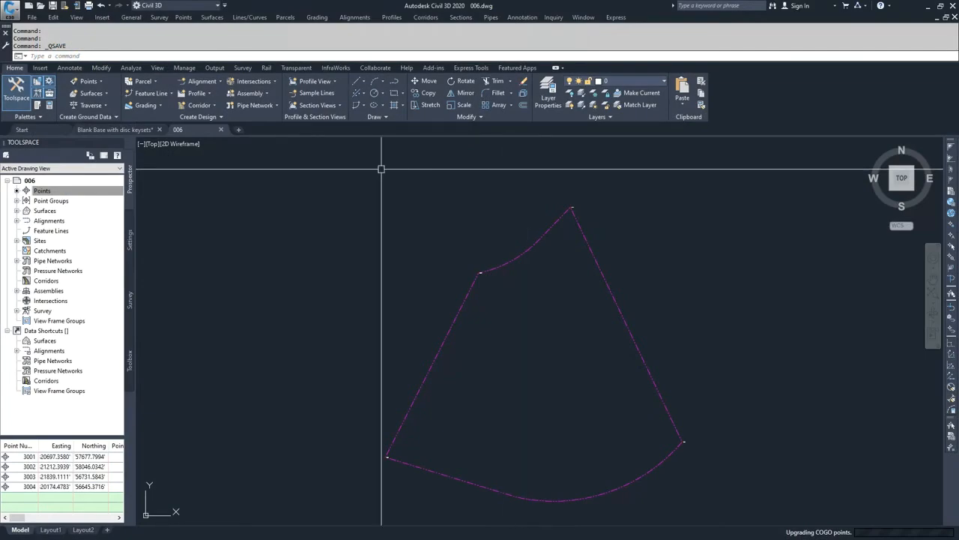
# - Open the Essentials description key set of drawing 006 for editing its keys and widen the Layer column
pyautogui.click(130, 238)
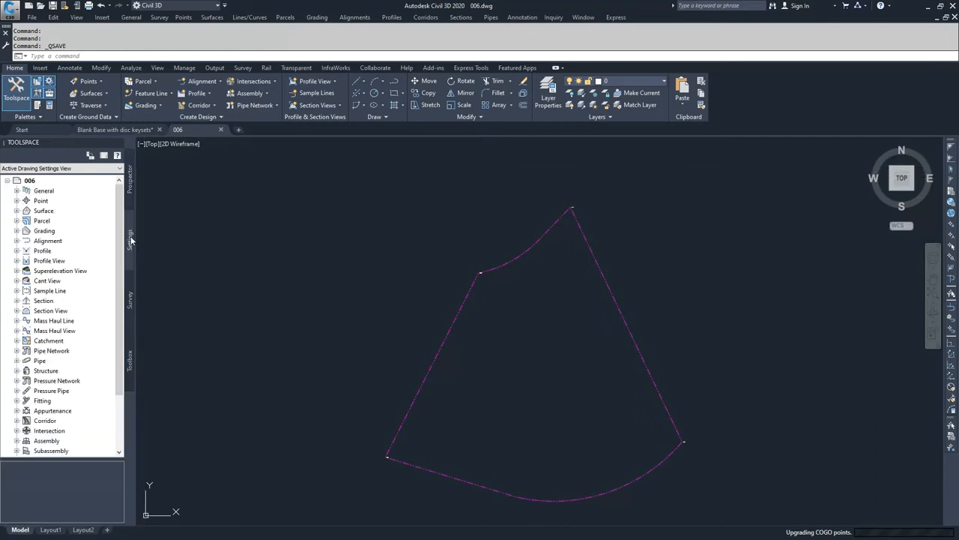
pyautogui.click(16, 200)
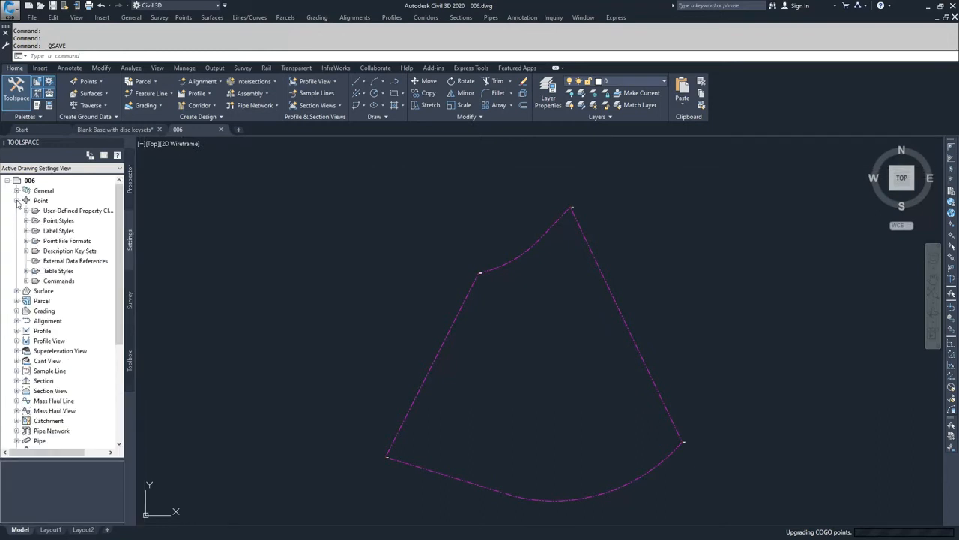
pyautogui.click(26, 251)
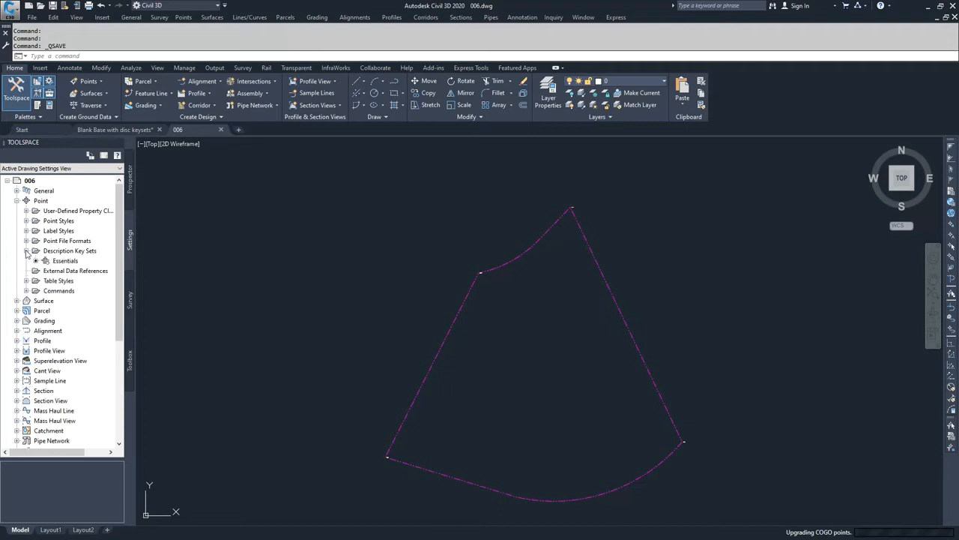
pyautogui.rightClick(75, 252)
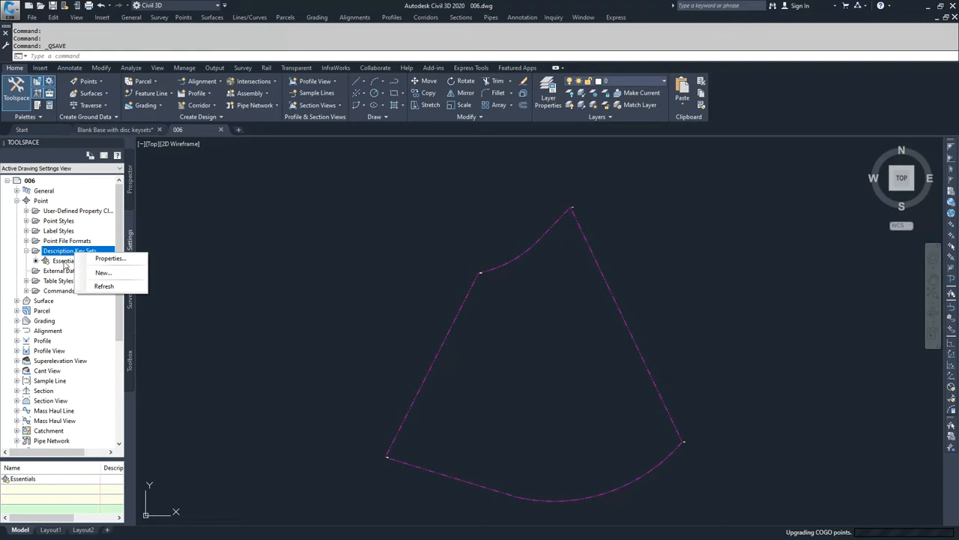
pyautogui.rightClick(65, 261)
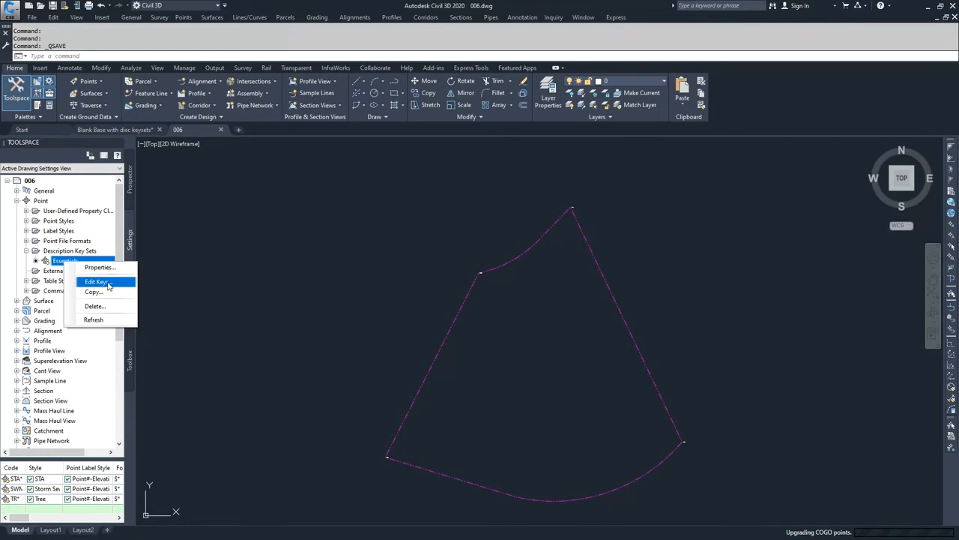
pyautogui.click(96, 281)
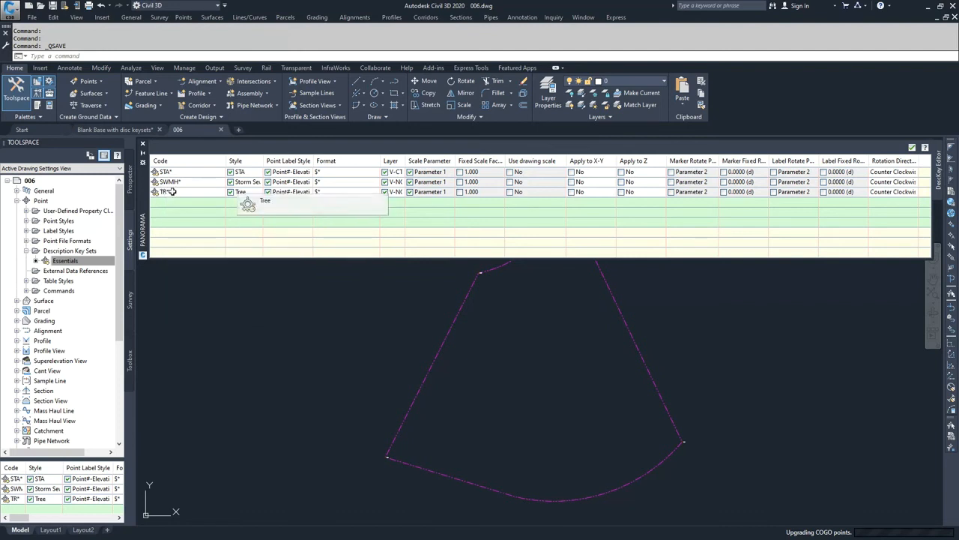
pyautogui.moveTo(169, 192)
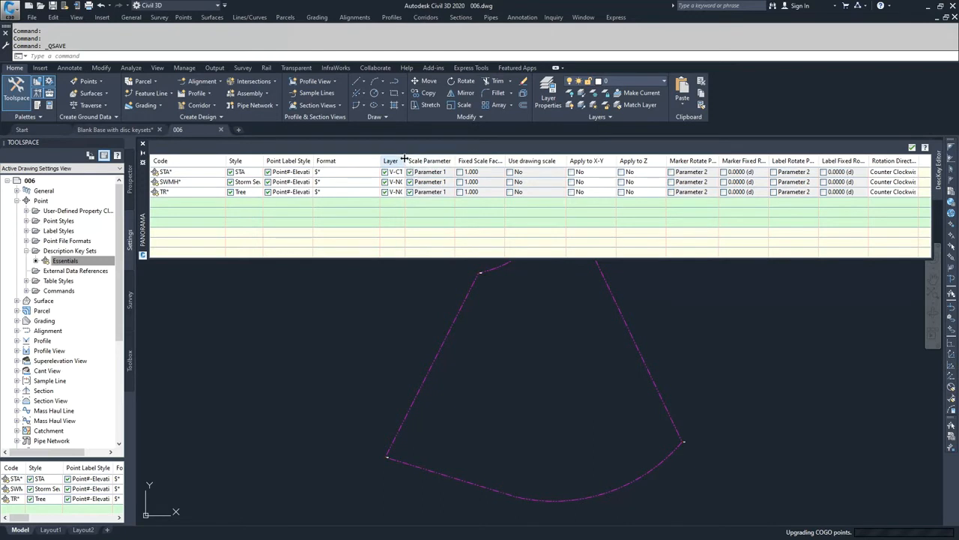
pyautogui.moveTo(405, 161); pyautogui.dragTo(426, 161)
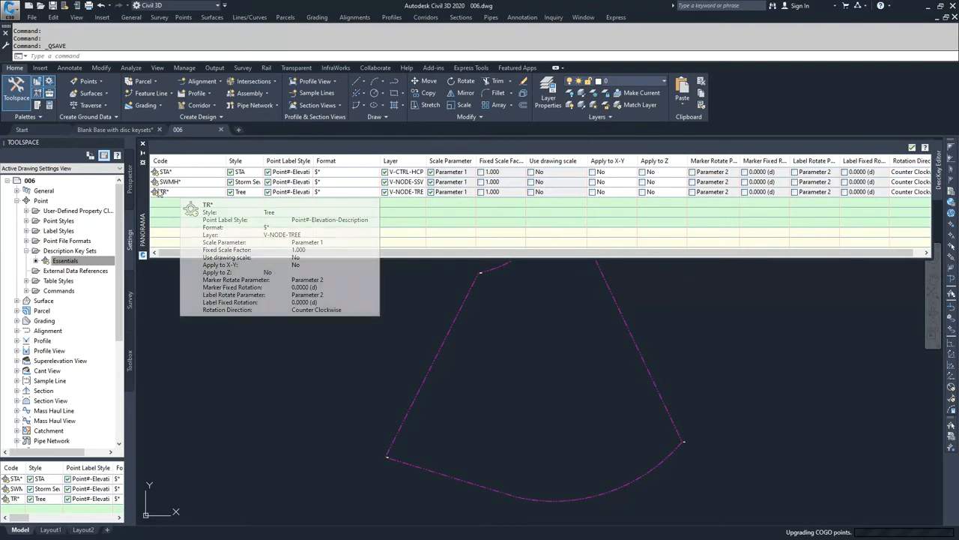
# - Add a new description key with the code CALC* to the Essentials set
pyautogui.rightClick(168, 192)
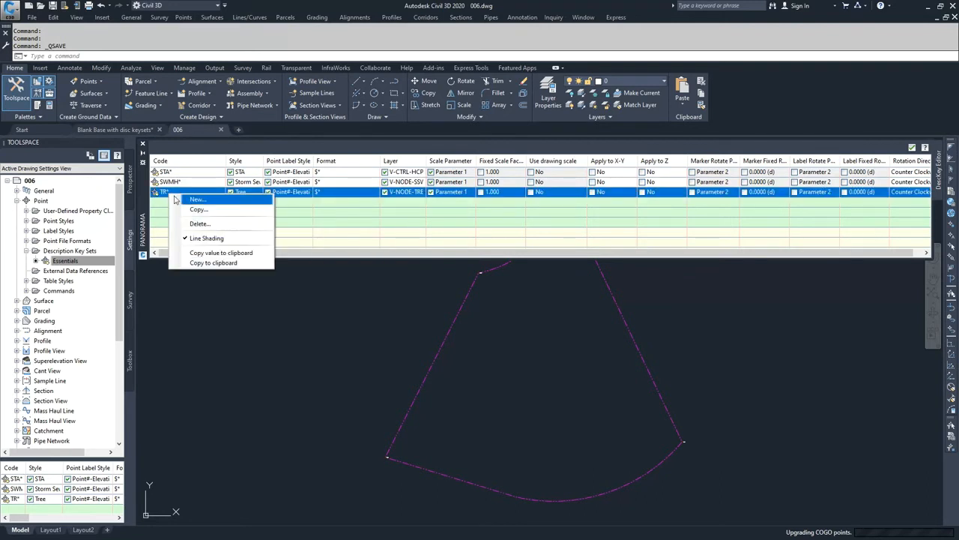
pyautogui.click(196, 198)
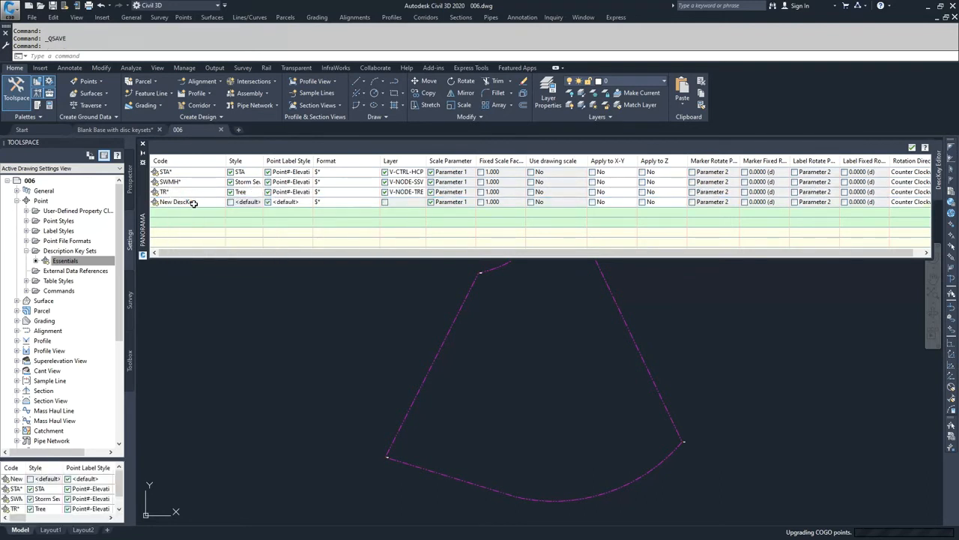
pyautogui.click(193, 203)
pyautogui.click(202, 202)
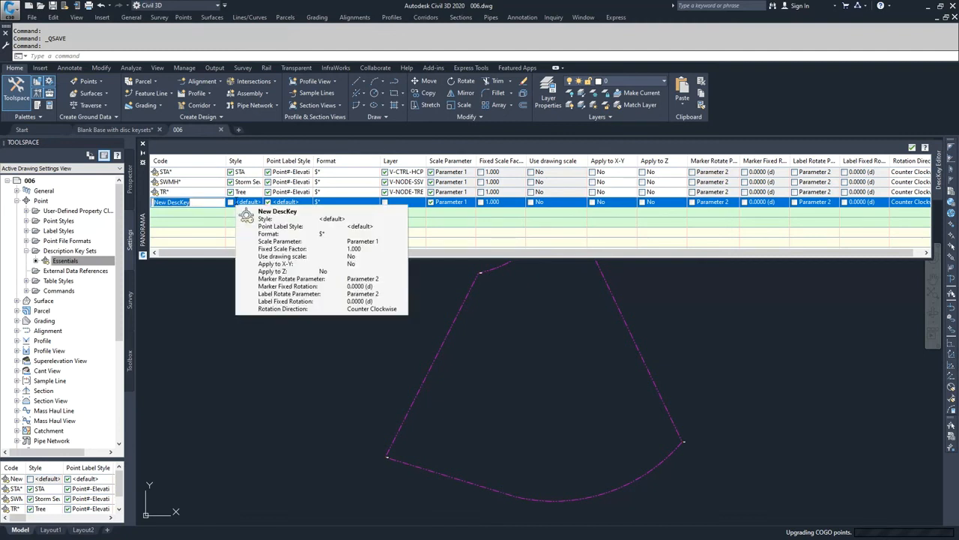
pyautogui.write('CALC*')
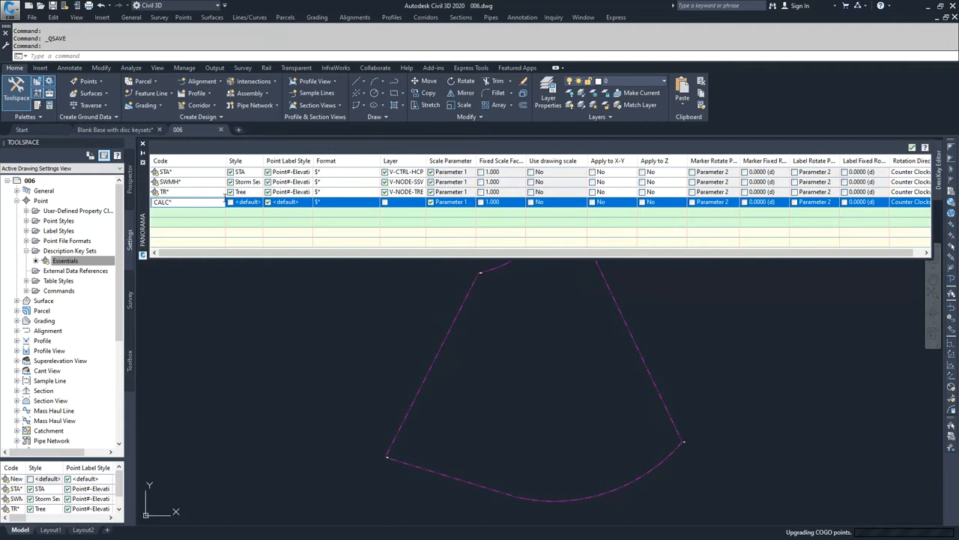
# - Enable the point style of the CALC* key and set it to Standard
pyautogui.click(231, 202)
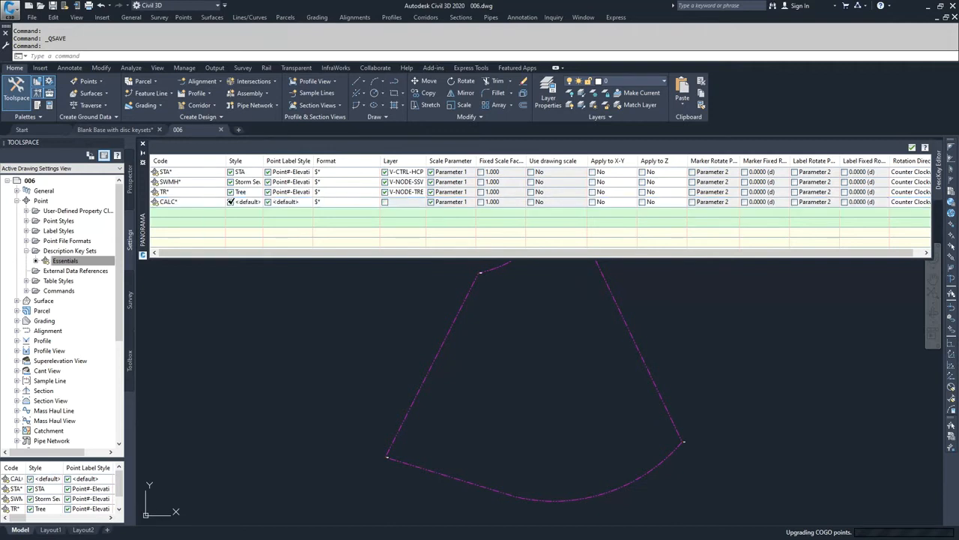
pyautogui.click(247, 202)
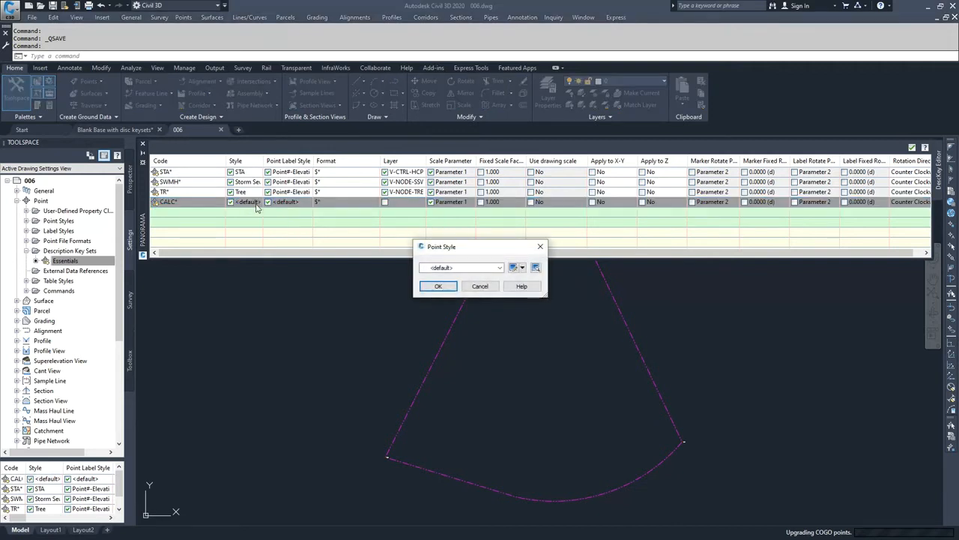
pyautogui.click(467, 268)
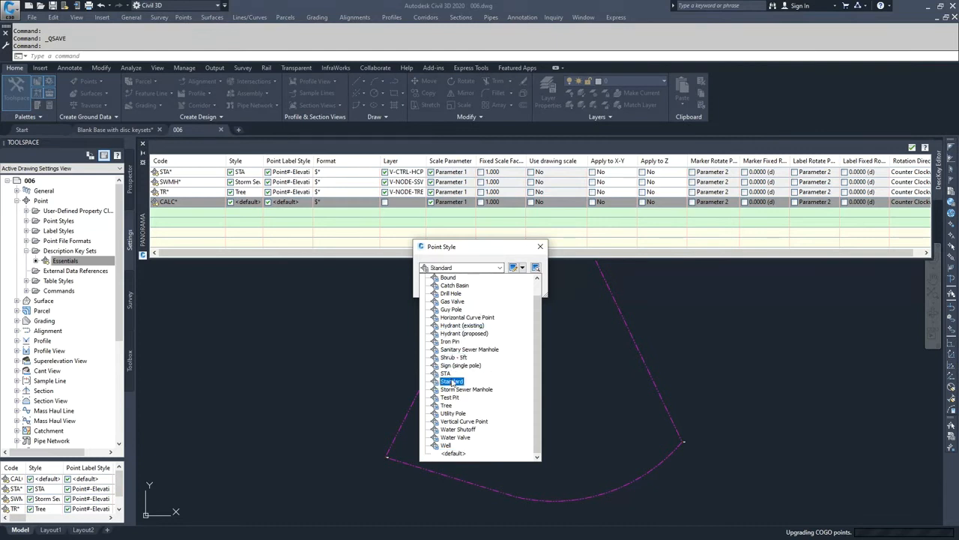
pyautogui.click(451, 381)
pyautogui.click(439, 287)
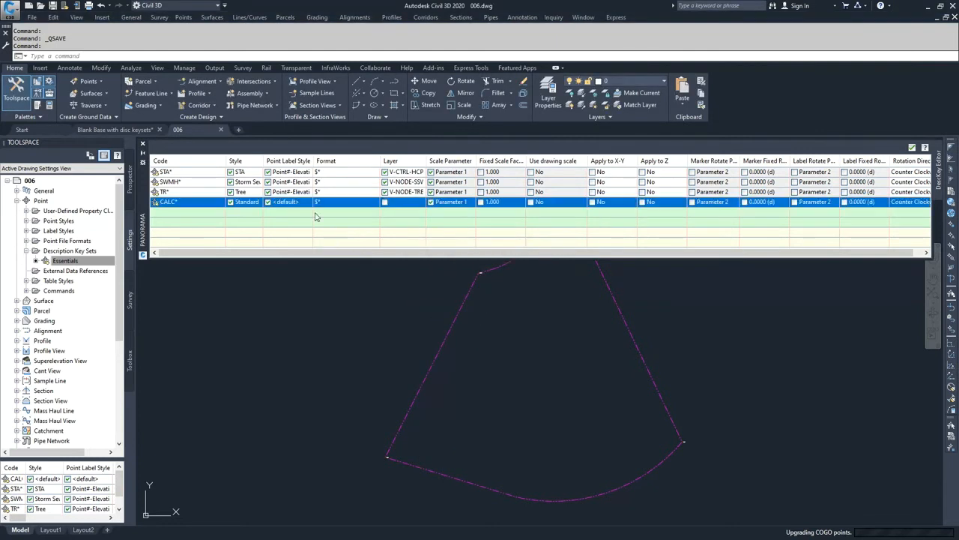
# - Set the point label style of the CALC* key to Description Only
pyautogui.click(287, 203)
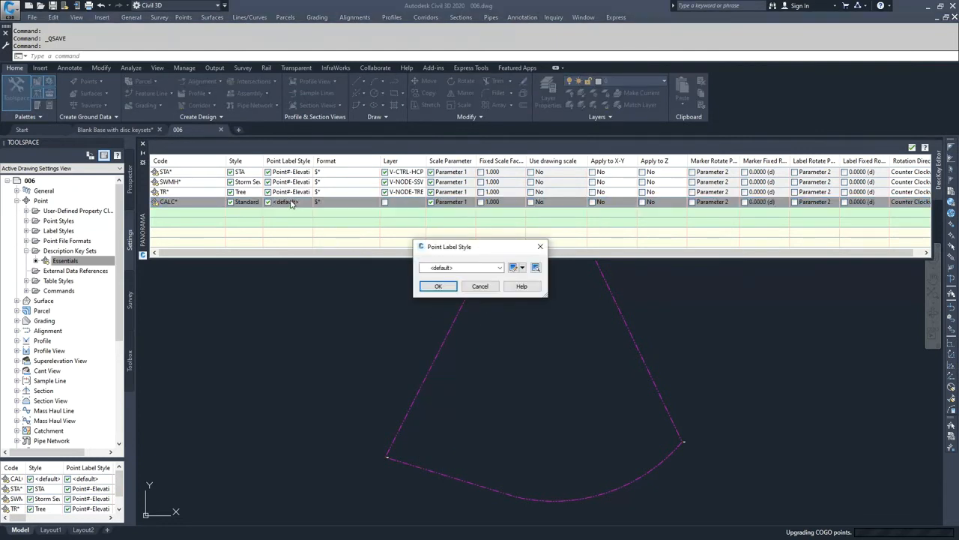
pyautogui.click(464, 268)
pyautogui.click(469, 278)
pyautogui.click(438, 287)
# - Set the CALC* key's format to SURVEY SEARCH POINT and enable its layer setting
pyautogui.click(330, 202)
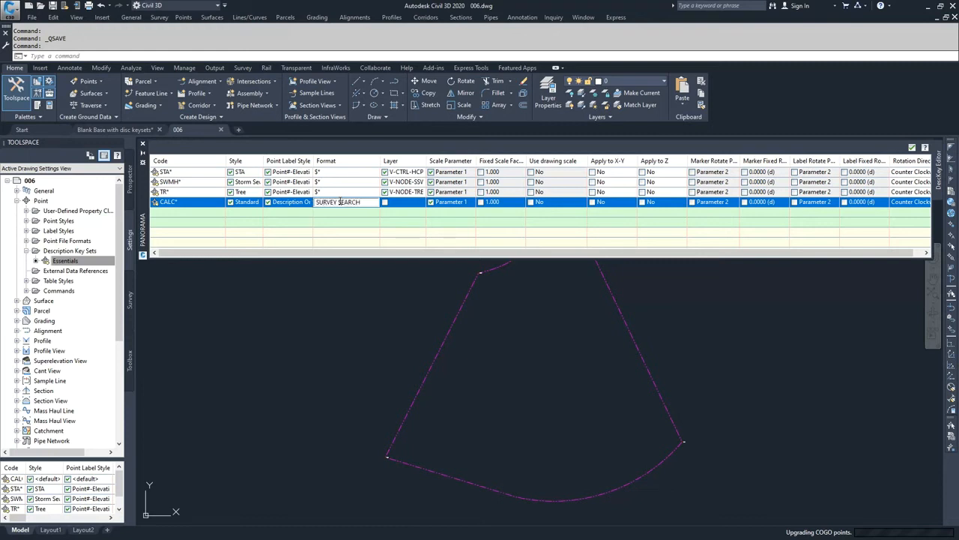
pyautogui.write('SURVEY SEARCH POINT')
pyautogui.click(385, 202)
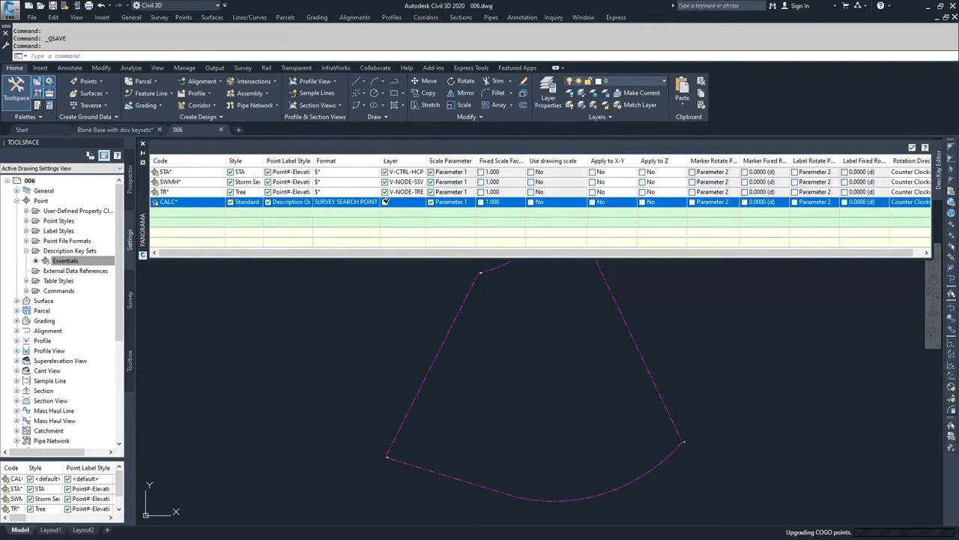
# - Assign the V-NODE layer to the CALC* description key and close the key editor
pyautogui.click(403, 204)
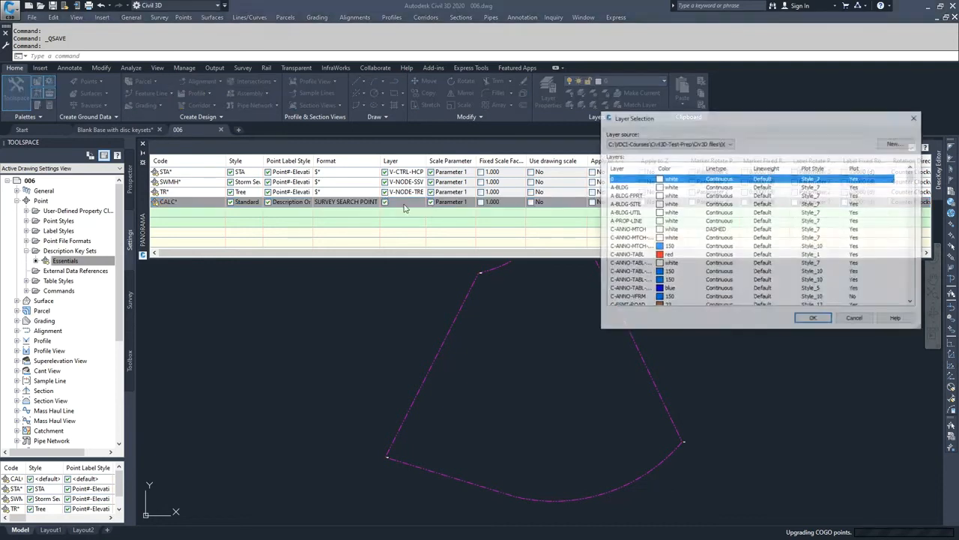
pyautogui.moveTo(912, 177); pyautogui.dragTo(913, 274)
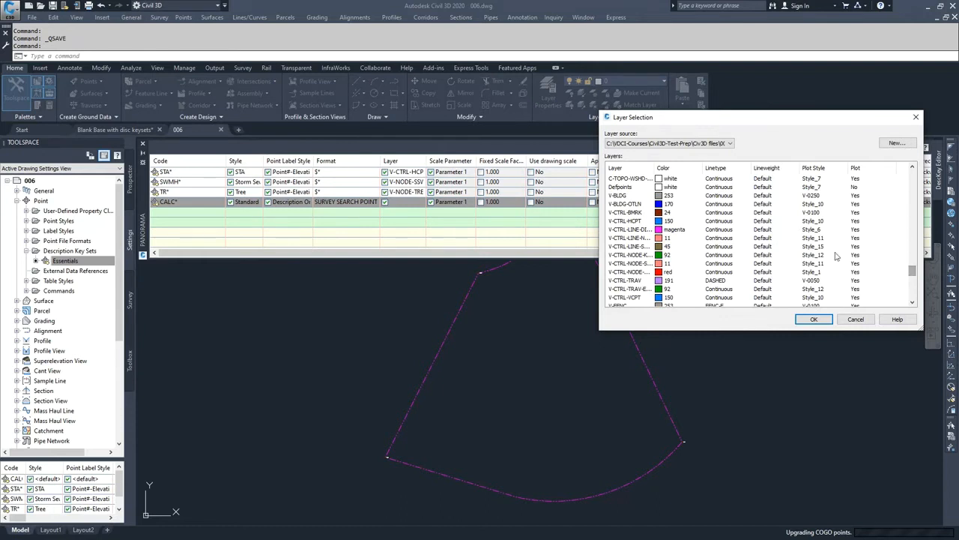
pyautogui.scroll(-3, 788, 272)
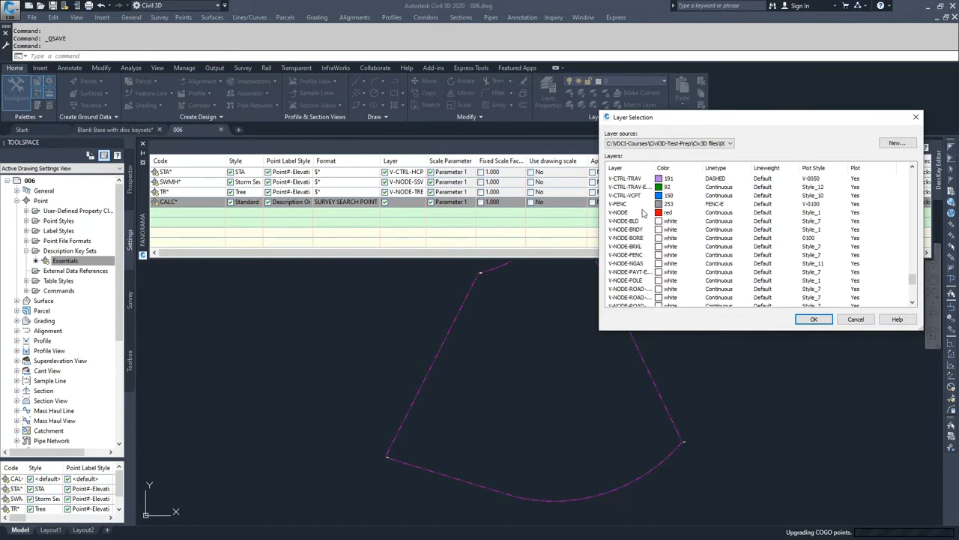
pyautogui.click(620, 213)
pyautogui.click(814, 318)
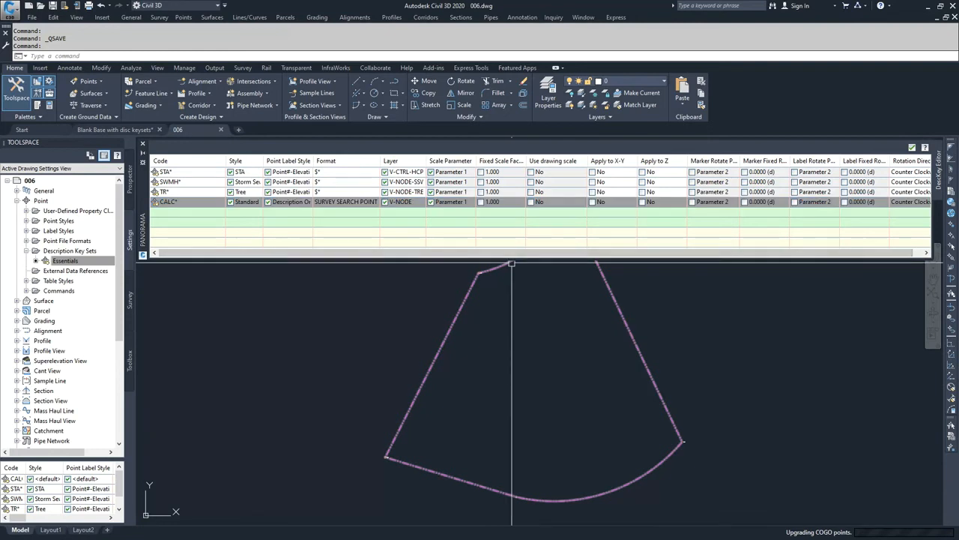
pyautogui.click(913, 147)
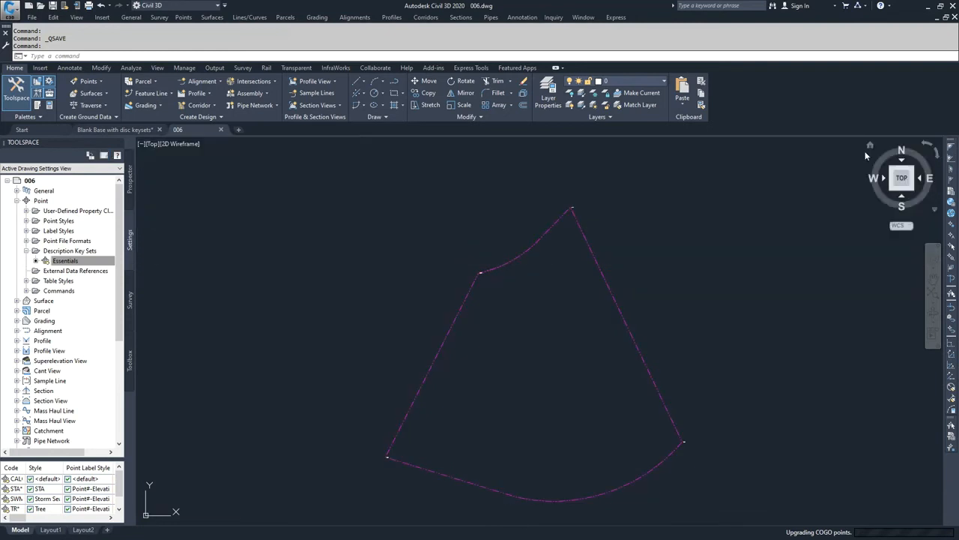
# - Show the settings of all open drawings and examine the Essentials description keys in Blank Base with desc keysets
pyautogui.click(118, 170)
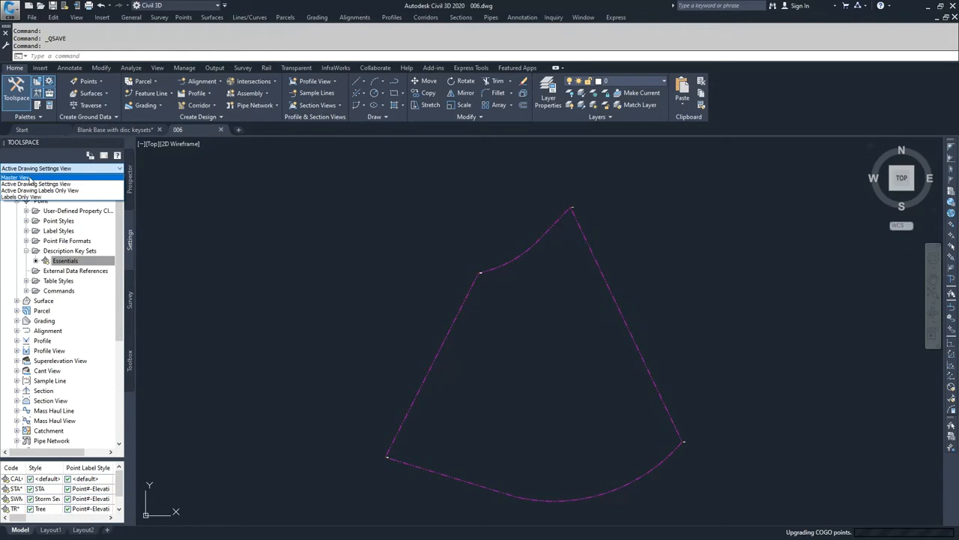
pyautogui.click(30, 178)
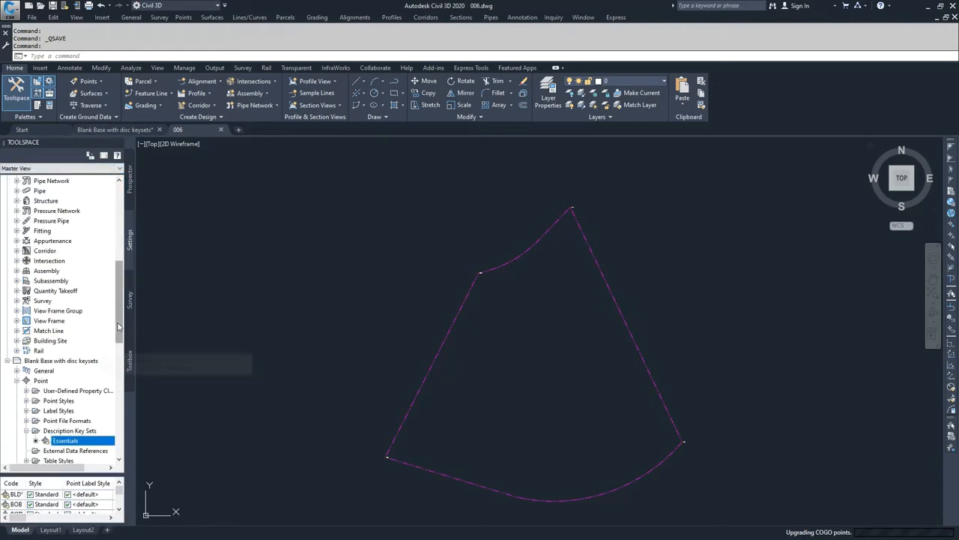
pyautogui.click(8, 361)
pyautogui.scroll(5, 120, 231)
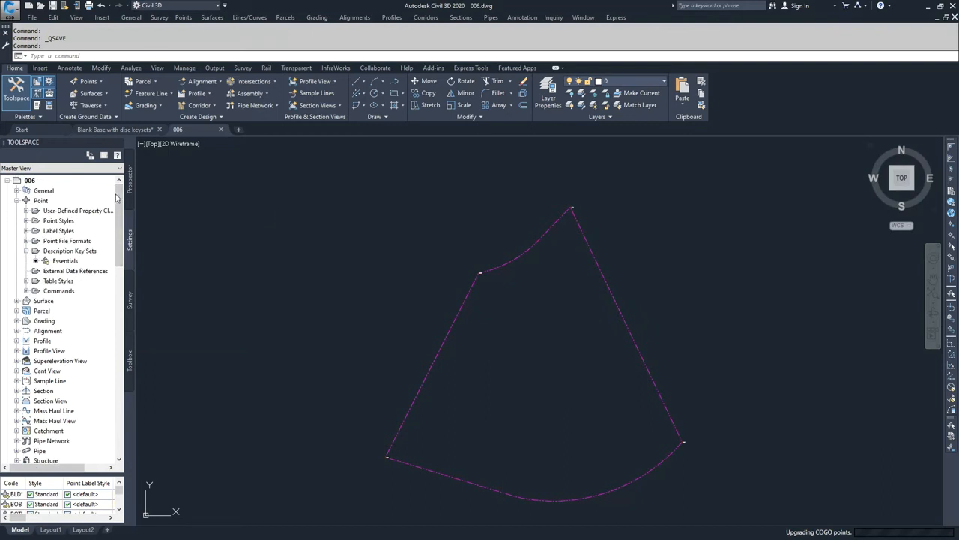
pyautogui.moveTo(117, 195); pyautogui.dragTo(111, 317)
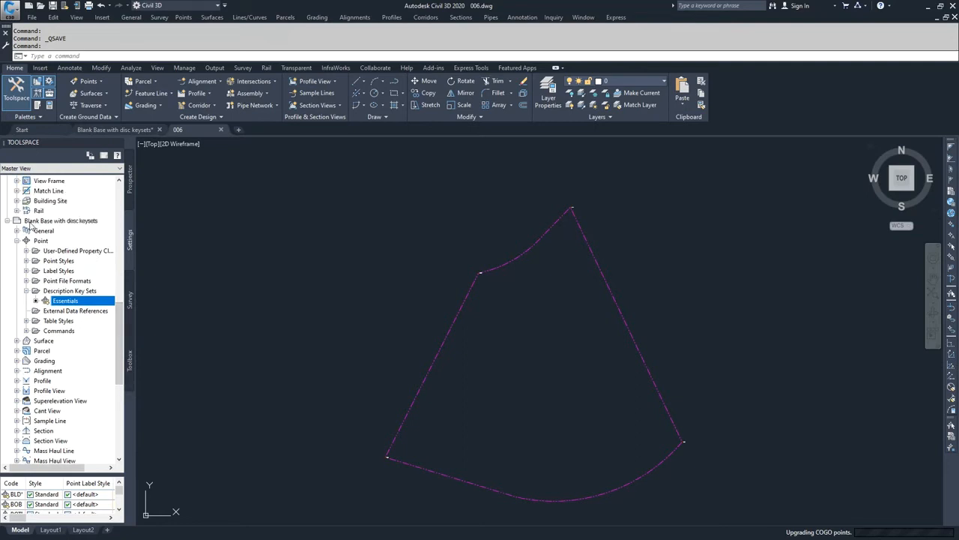
pyautogui.rightClick(72, 301)
pyautogui.click(91, 320)
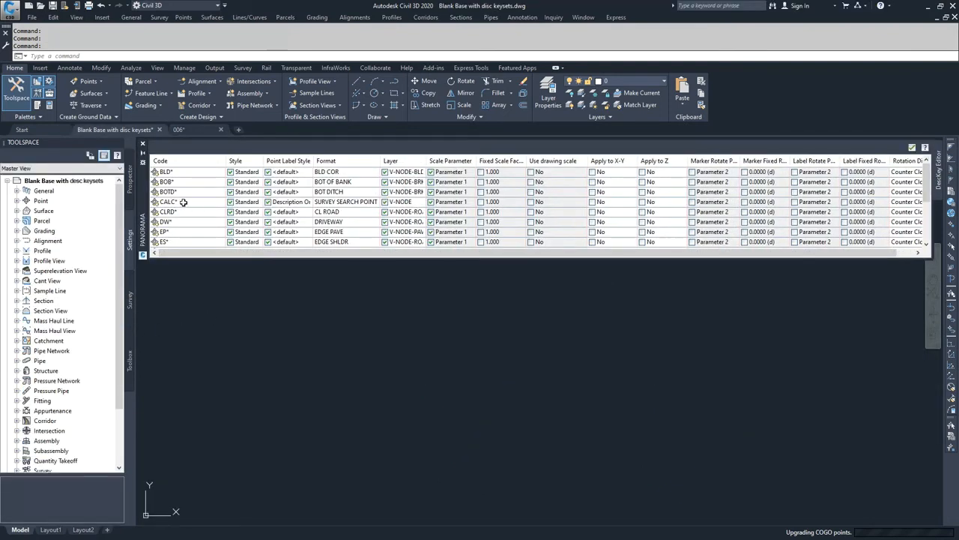
pyautogui.moveTo(929, 199)
pyautogui.mouseDown()
pyautogui.moveTo(929, 237)
pyautogui.moveTo(928, 193)
pyautogui.mouseUp()
pyautogui.click(912, 147)
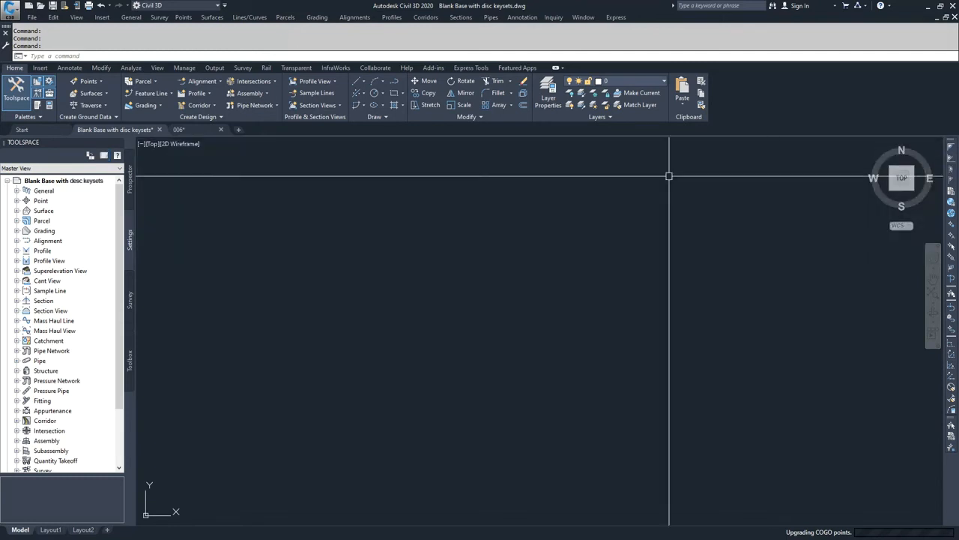
# - Copy the Essentials key set from Blank Base with desc keysets into drawing 006's Description Key Sets, overwriting the existing set
pyautogui.click(17, 201)
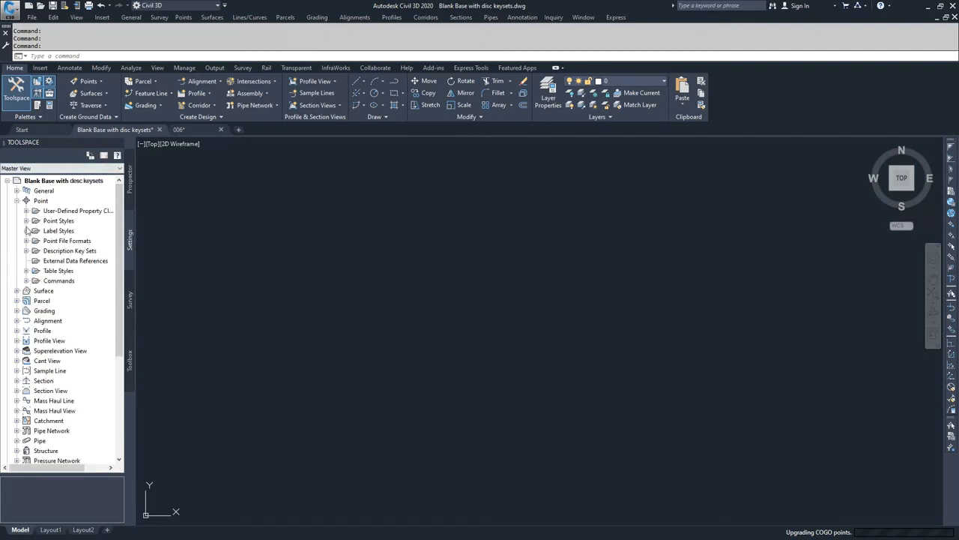
pyautogui.click(27, 251)
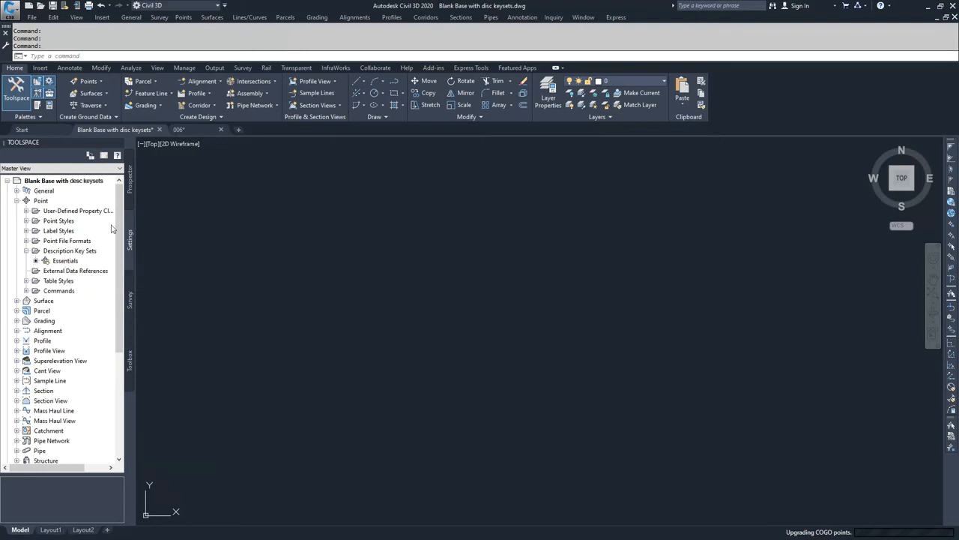
pyautogui.click(66, 260)
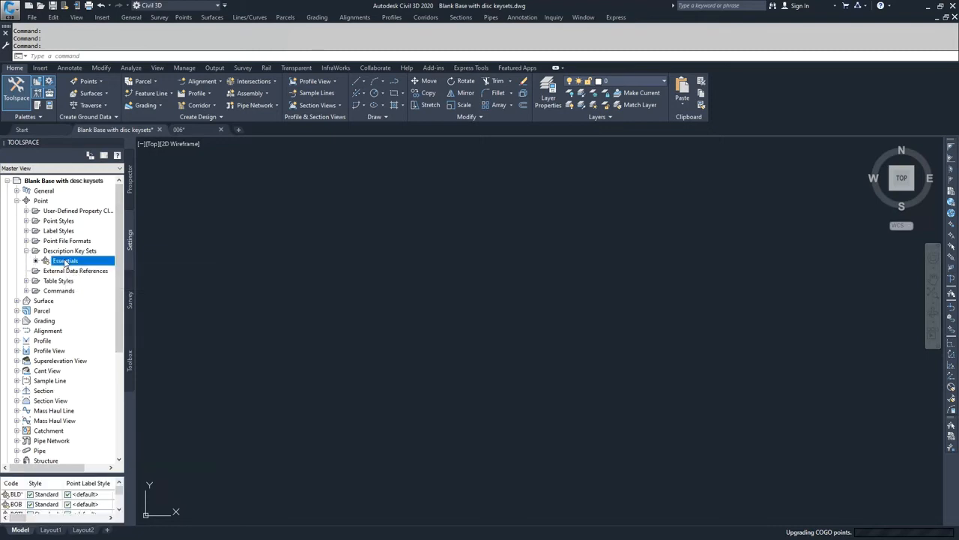
pyautogui.moveTo(66, 262)
pyautogui.mouseDown()
pyautogui.moveTo(56, 460)
pyautogui.moveTo(9, 456)
pyautogui.moveTo(40, 425)
pyautogui.moveTo(21, 202)
pyautogui.moveTo(65, 254)
pyautogui.mouseUp()
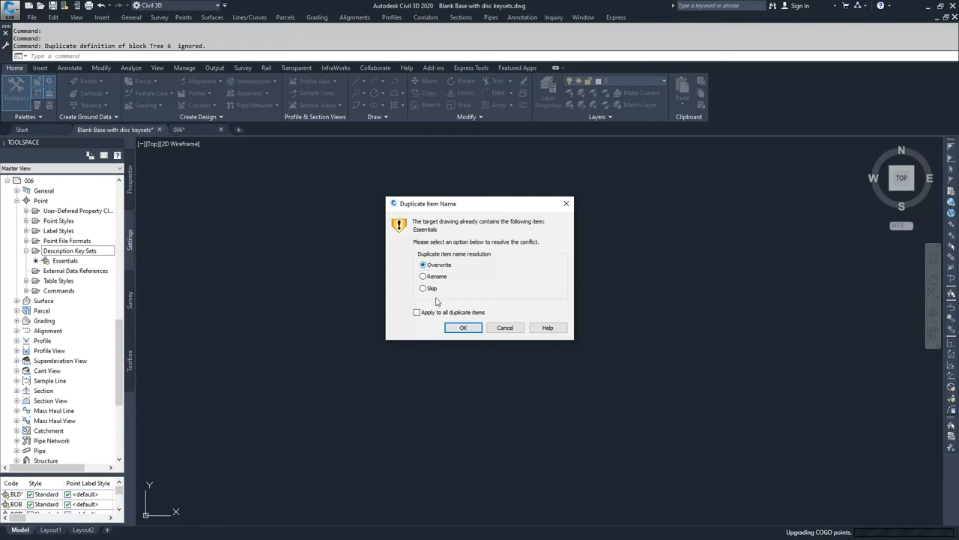
pyautogui.click(463, 327)
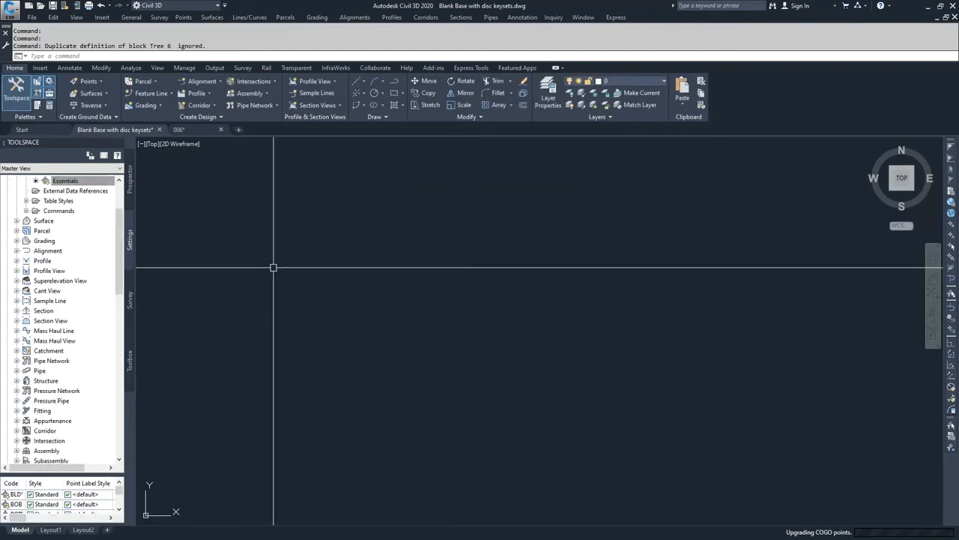
# - Switch to drawing 006, limit the settings to the active drawing, and review the keys in its Essentials set
pyautogui.click(180, 130)
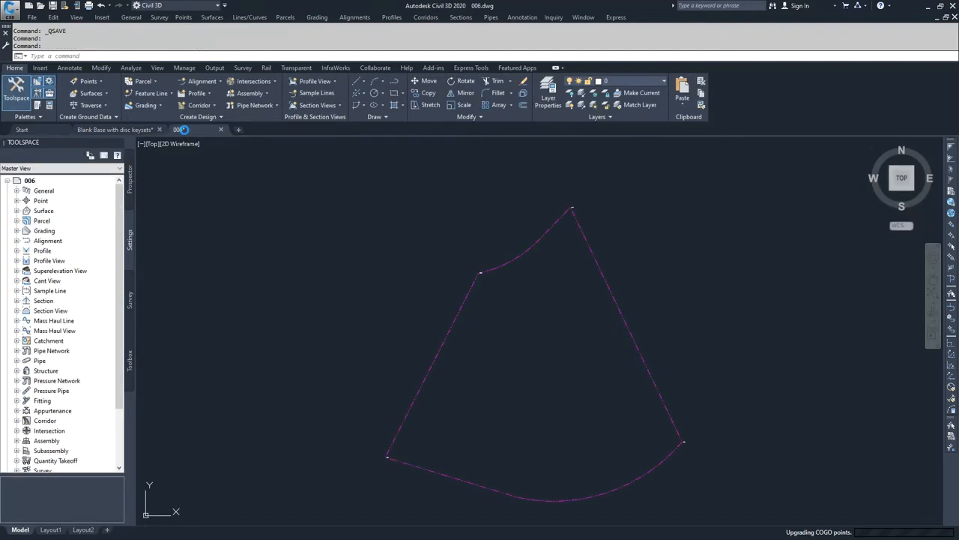
pyautogui.click(87, 171)
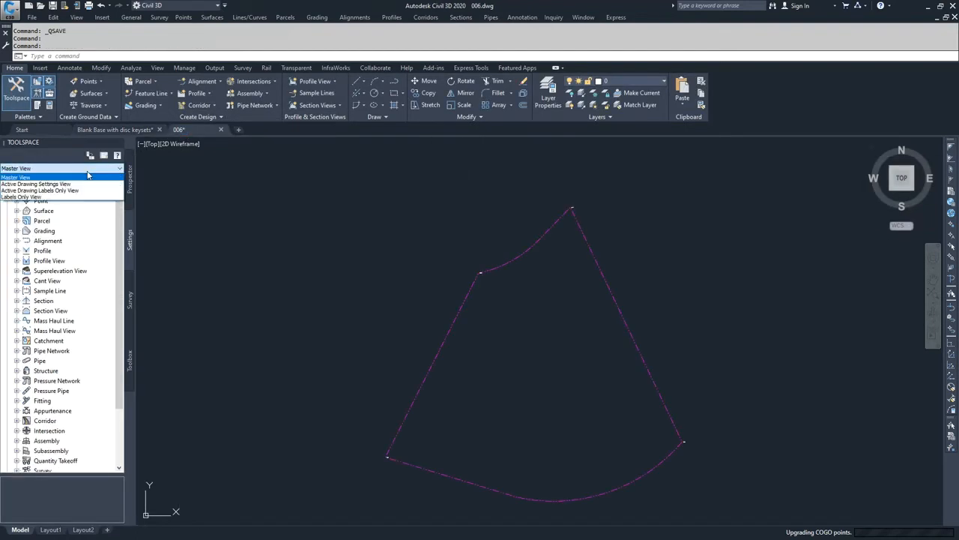
pyautogui.click(64, 184)
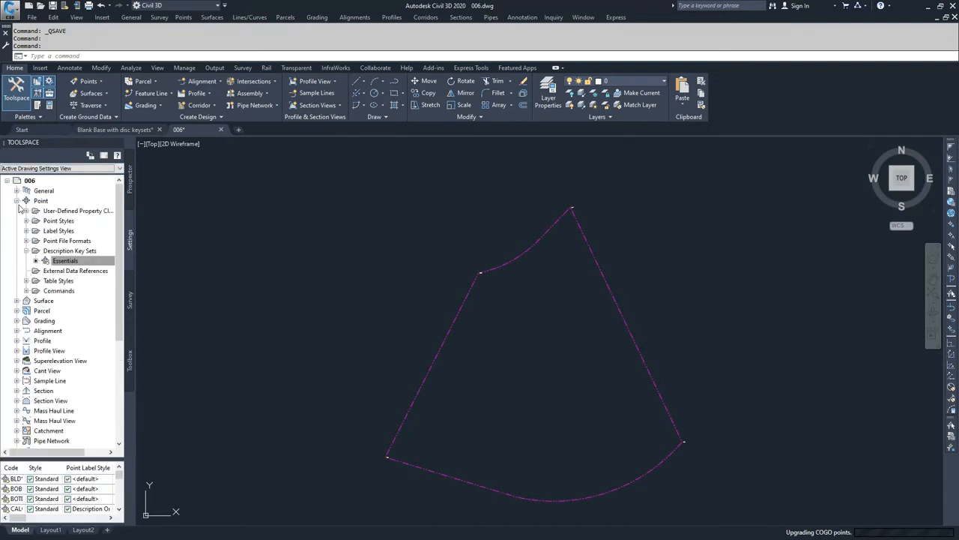
pyautogui.rightClick(69, 264)
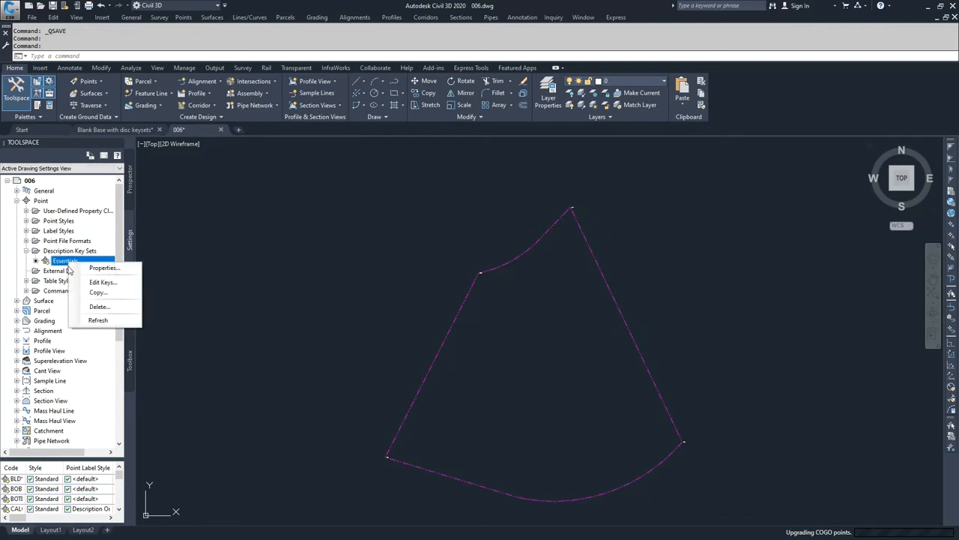
pyautogui.click(103, 283)
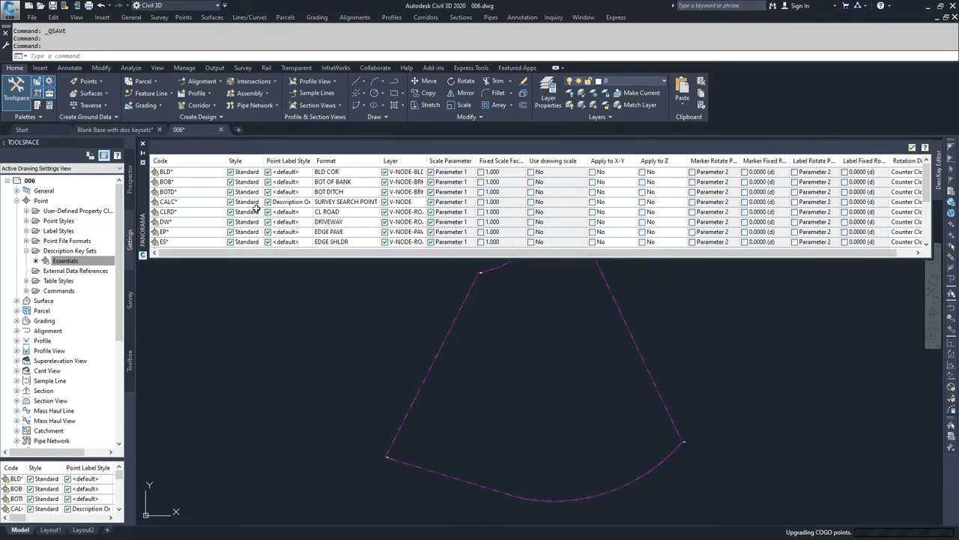
pyautogui.click(912, 148)
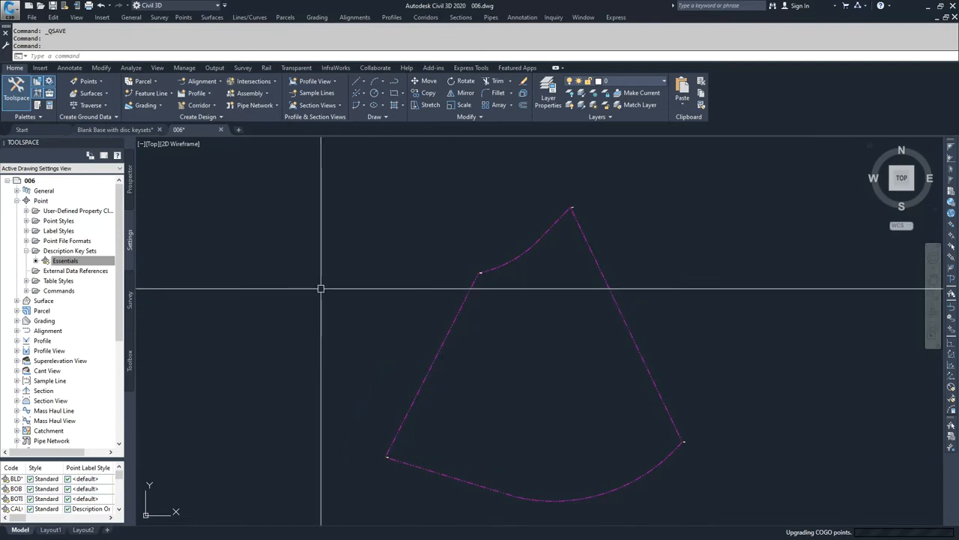
# - Select all COGO points in drawing 006 and apply the description keys to them
pyautogui.click(131, 190)
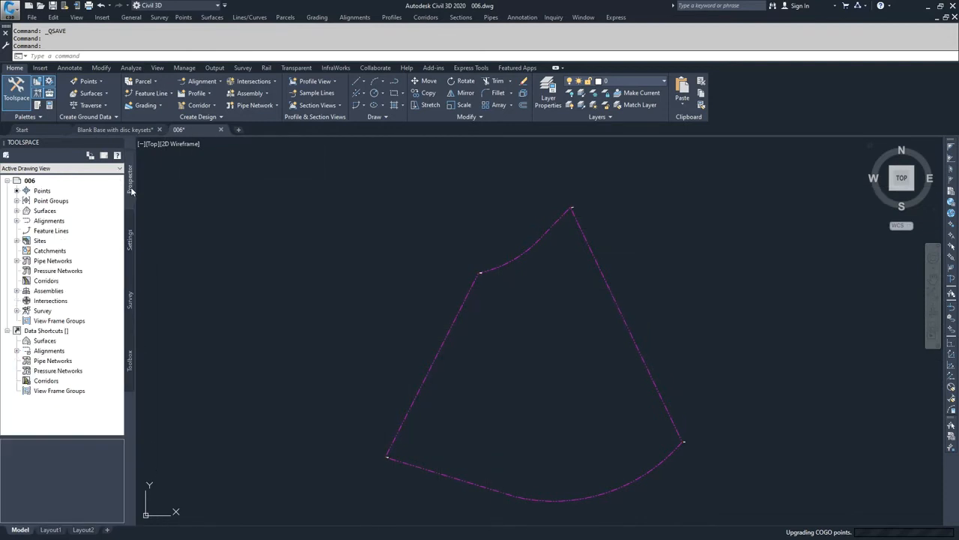
pyautogui.click(42, 191)
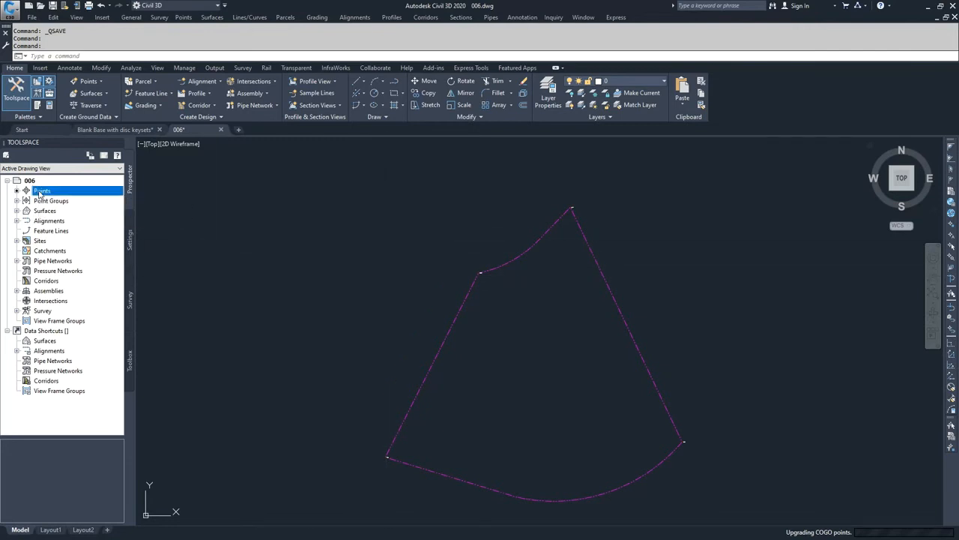
pyautogui.rightClick(40, 192)
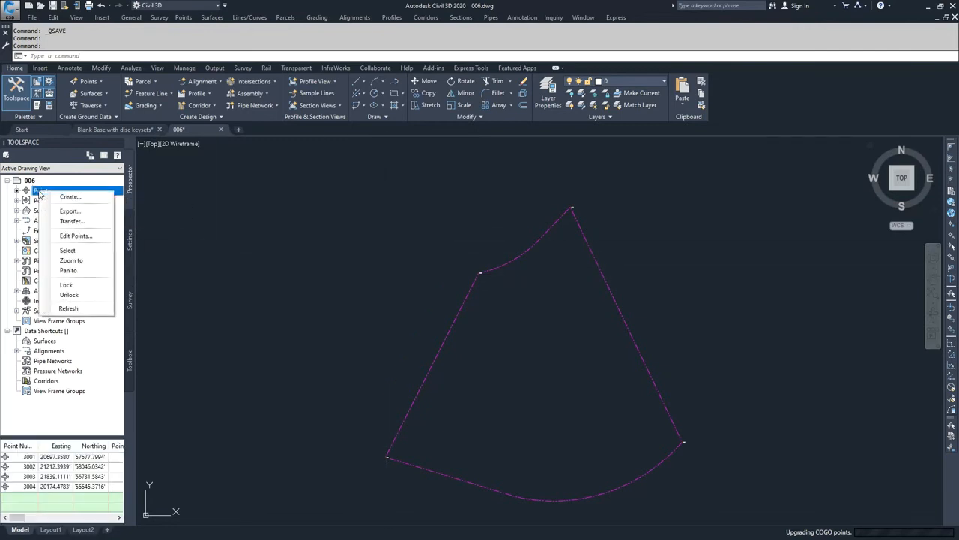
pyautogui.click(67, 250)
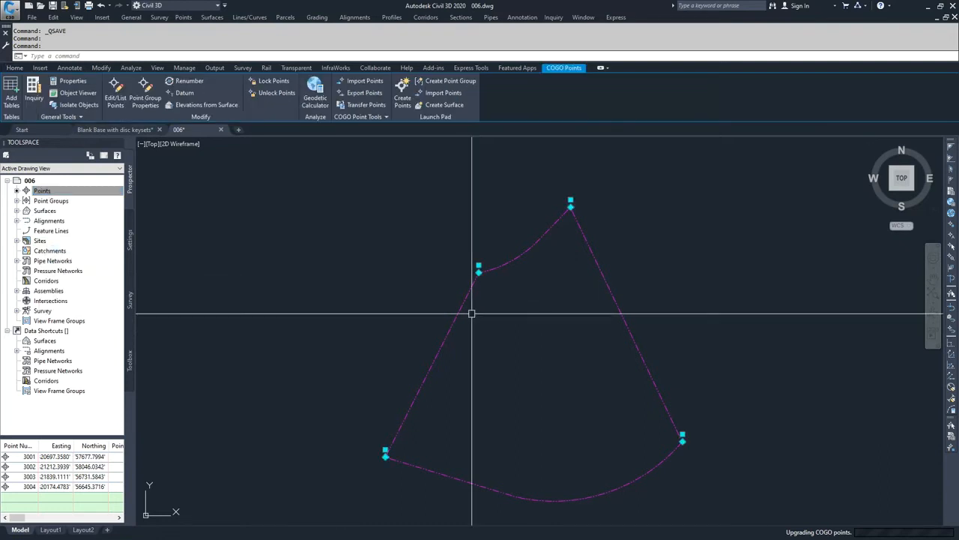
pyautogui.rightClick(534, 313)
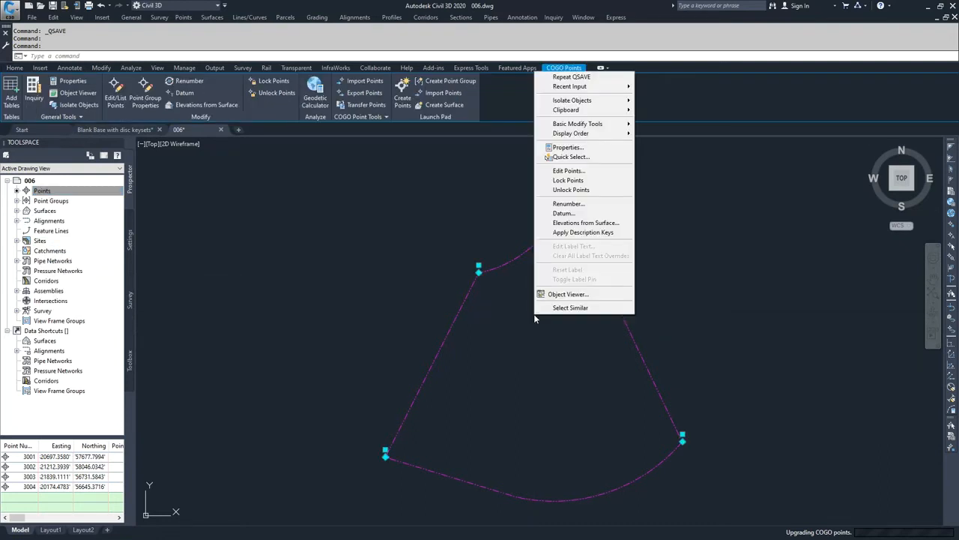
pyautogui.click(592, 232)
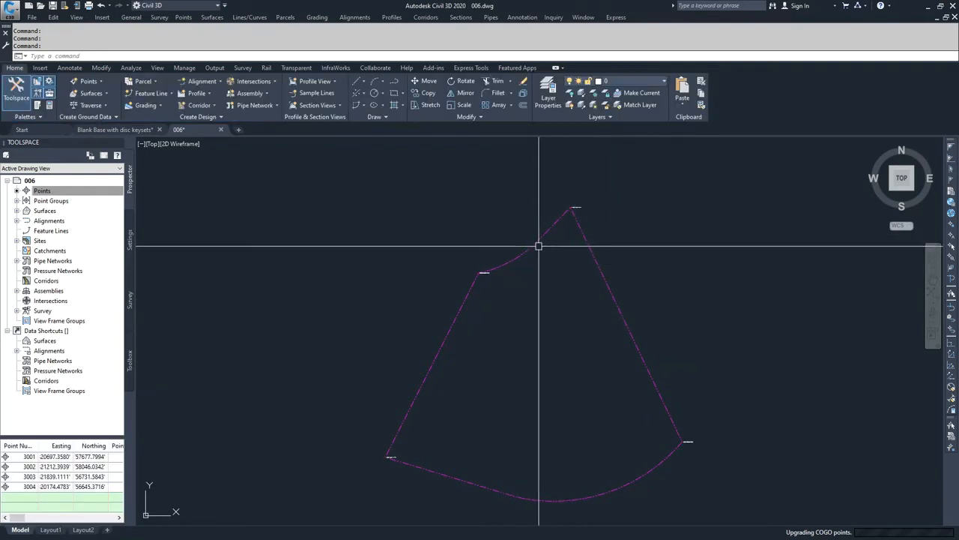
pyautogui.scroll(6, 480, 270)
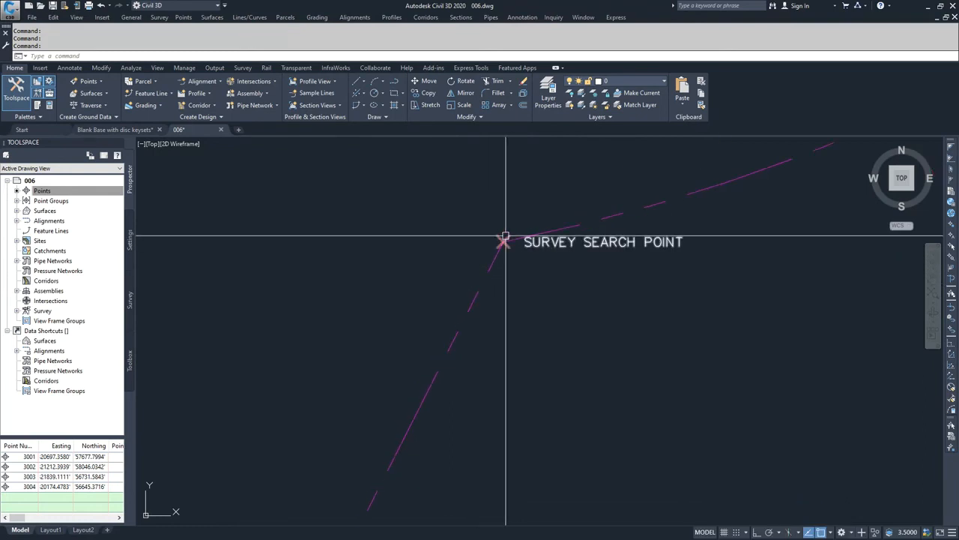
pyautogui.moveTo(497, 233)
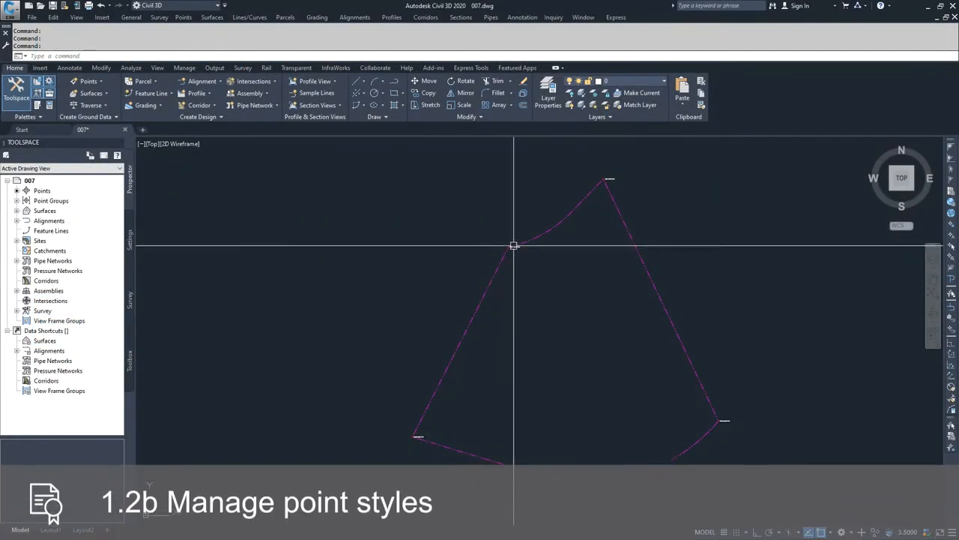
# - Rotate only the marker of COGO point 3001 at the boundary's upper-left corner about 45 degrees into an upright cross
pyautogui.scroll(5, 514, 245)
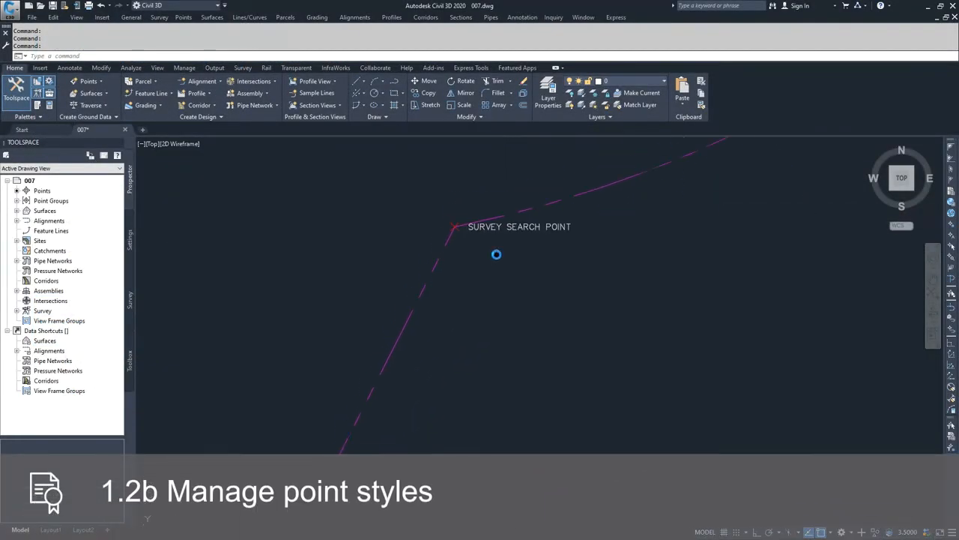
pyautogui.moveTo(496, 254)
pyautogui.mouseDown(button='middle')
pyautogui.moveTo(494, 345)
pyautogui.moveTo(484, 367)
pyautogui.mouseUp(button='middle')
pyautogui.scroll(2, 456, 363)
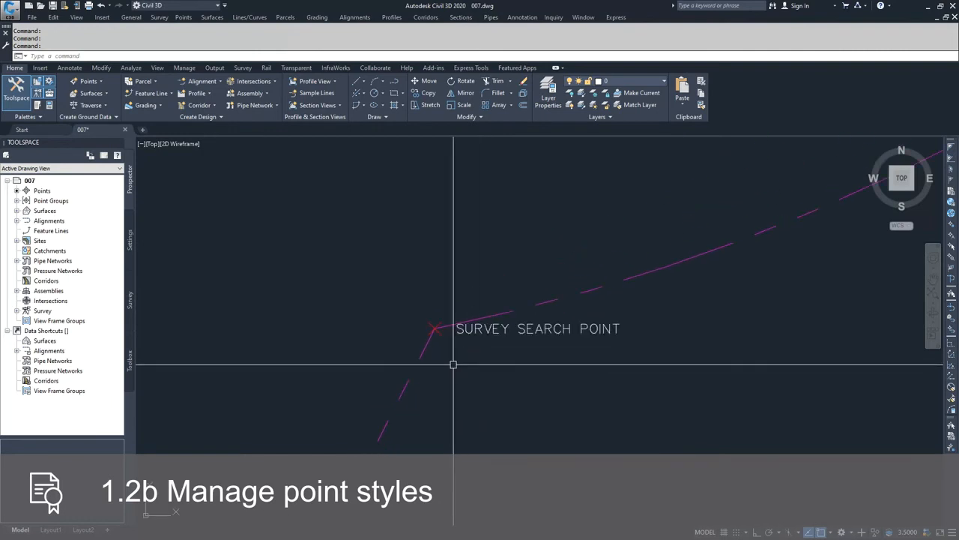
pyautogui.click(436, 327)
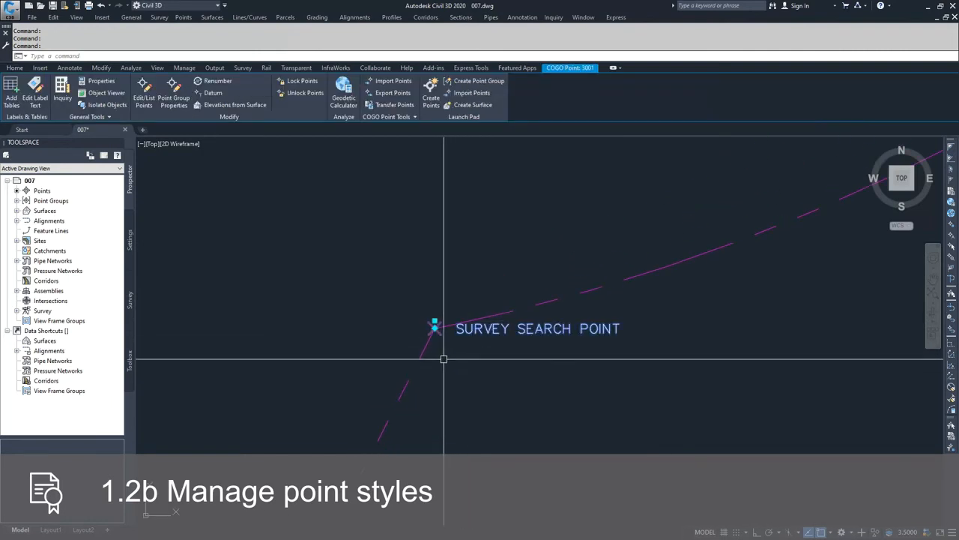
pyautogui.moveTo(435, 328)
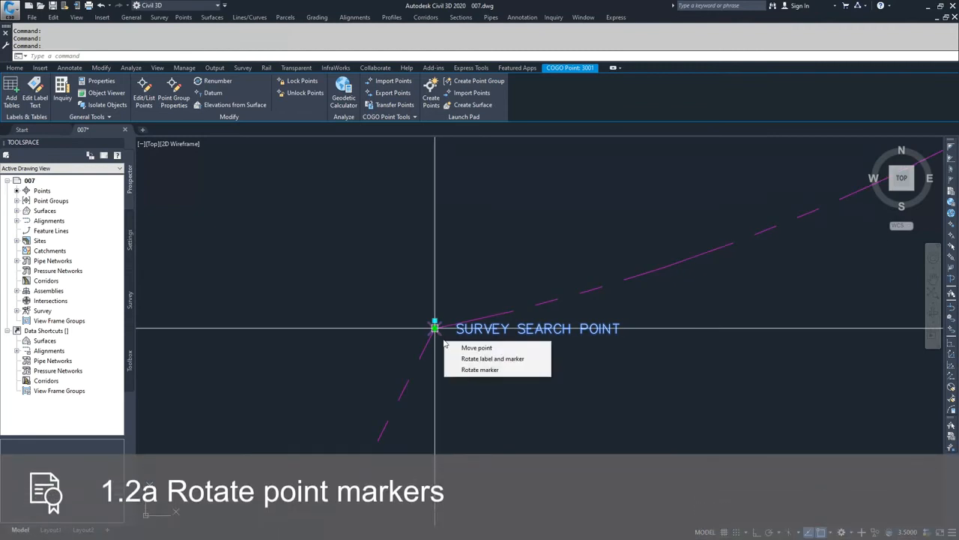
pyautogui.click(471, 369)
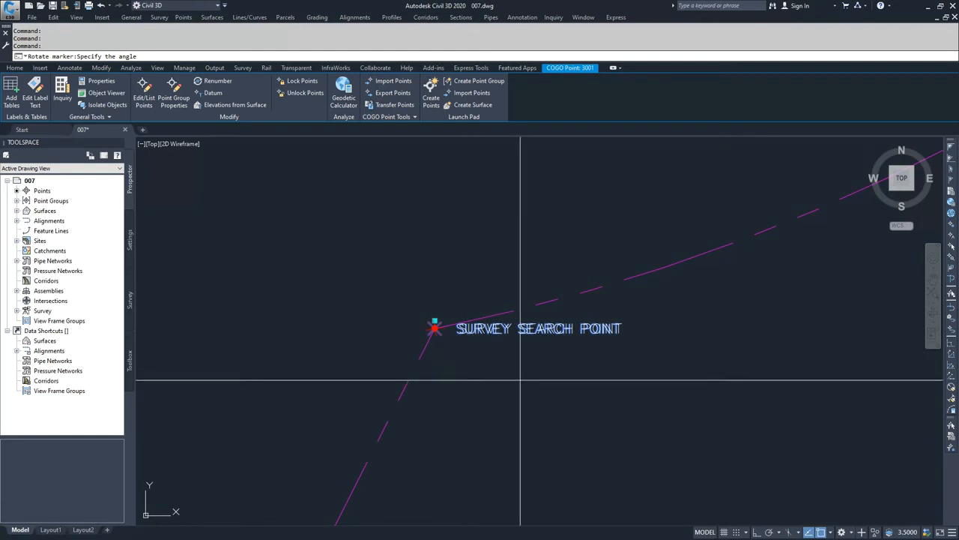
pyautogui.press('Escape')
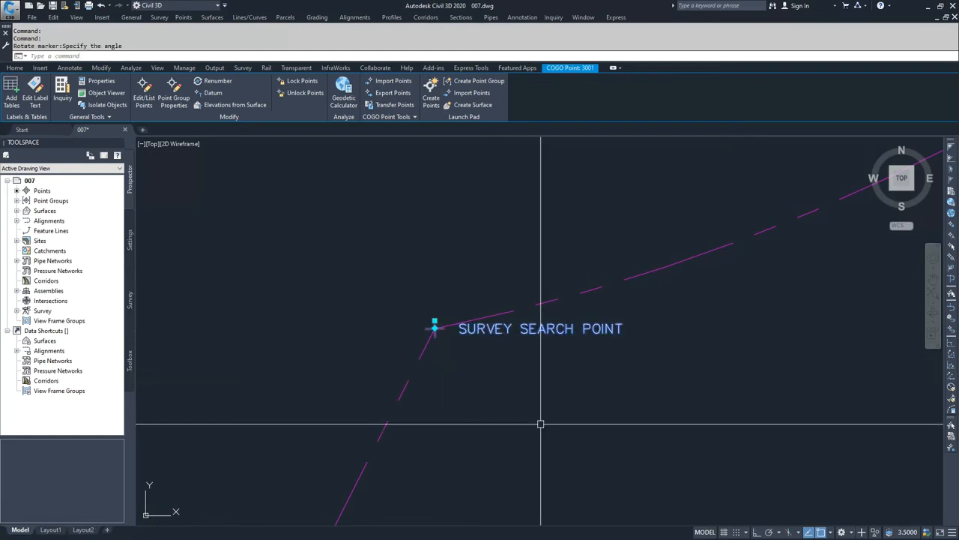
# - Rotate only the label of COGO point 3002 at the boundary's top corner to slope up about 45 degrees
pyautogui.scroll(-2, 667, 395)
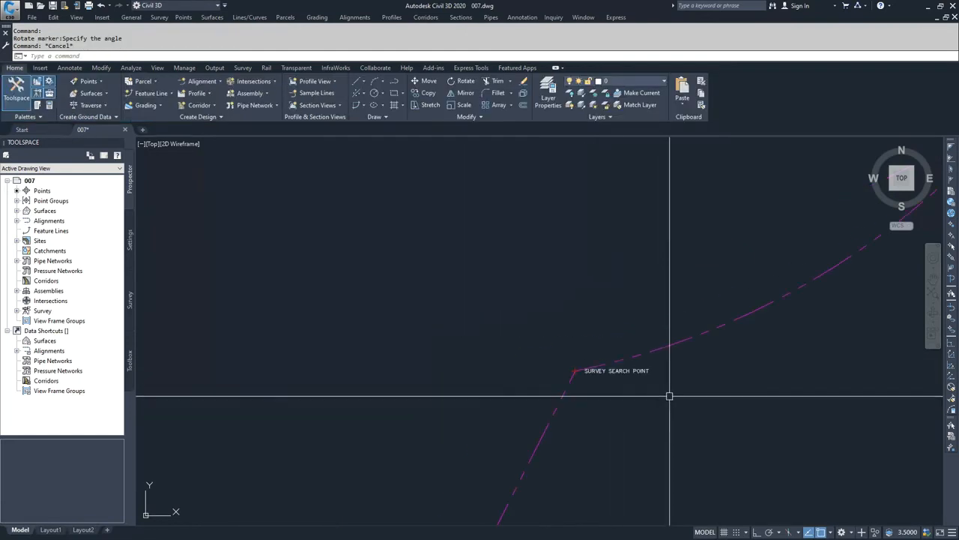
pyautogui.moveTo(709, 388); pyautogui.dragTo(552, 424, button='middle')
pyautogui.scroll(-2, 553, 420)
pyautogui.scroll(8, 720, 278)
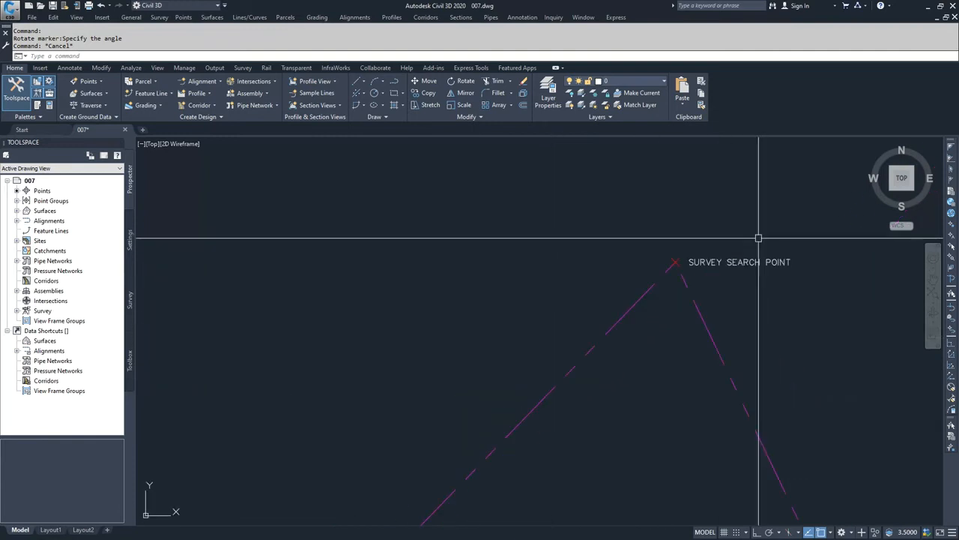
pyautogui.click(633, 282)
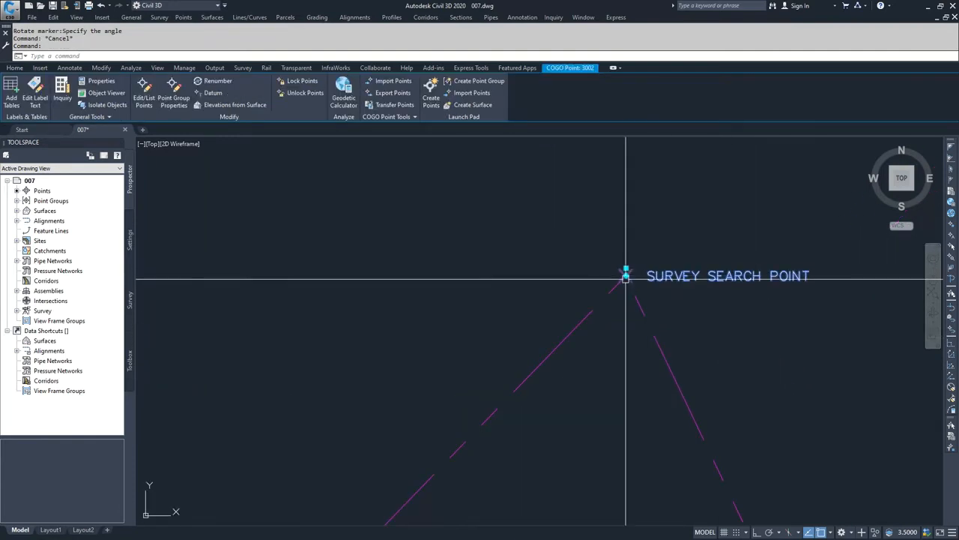
pyautogui.moveTo(626, 268)
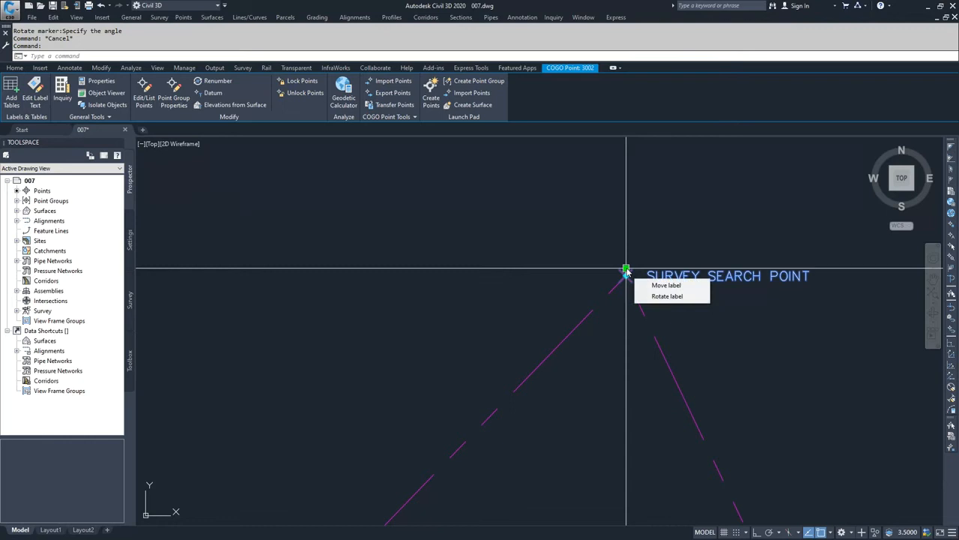
pyautogui.click(663, 297)
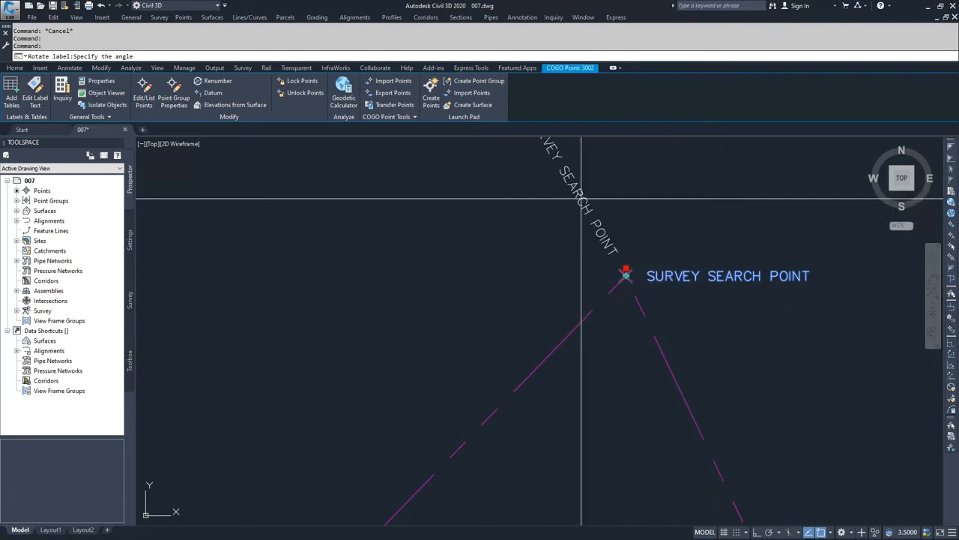
pyautogui.click(688, 213)
pyautogui.scroll(-2, 754, 315)
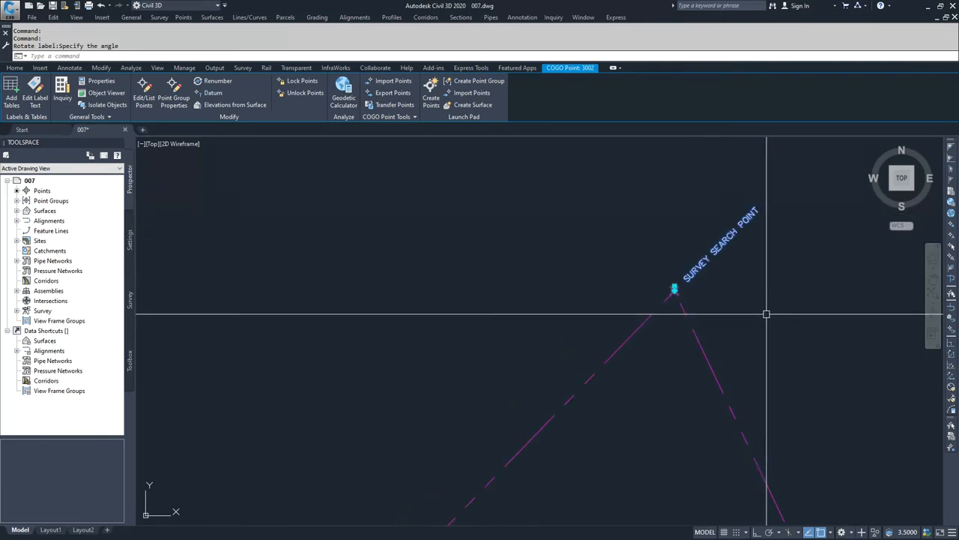
pyautogui.press('Escape')
pyautogui.scroll(-4, 783, 368)
pyautogui.moveTo(790, 379); pyautogui.dragTo(777, 351, button='middle')
pyautogui.scroll(4, 726, 307)
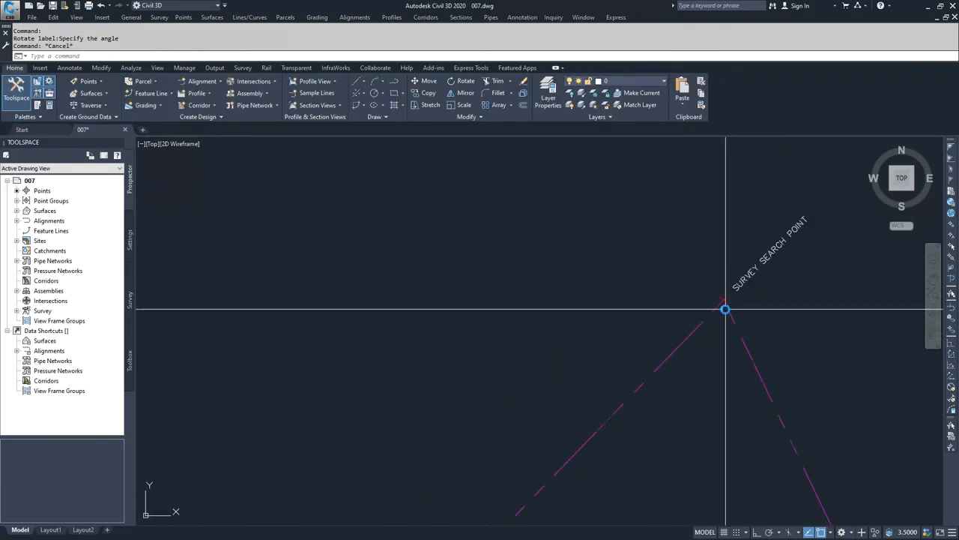
pyautogui.scroll(3, 725, 309)
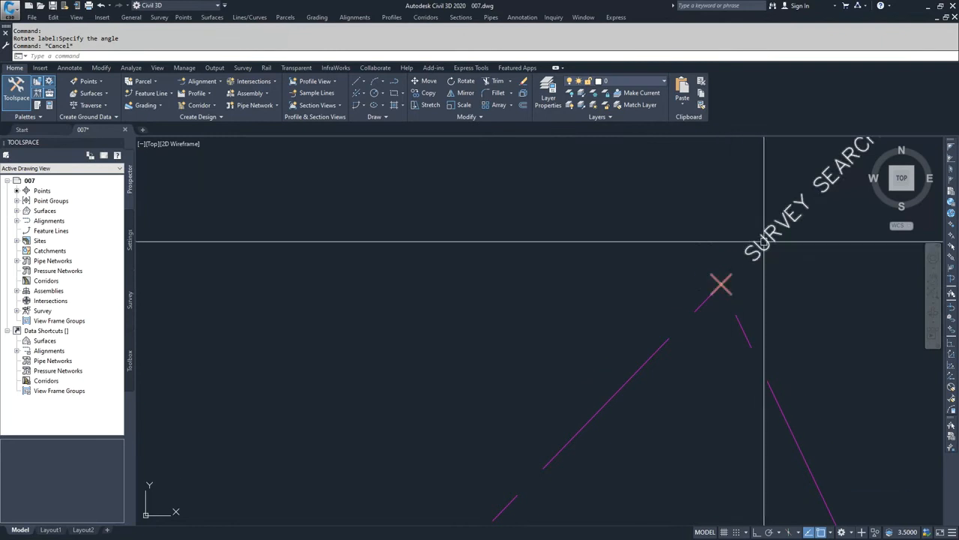
# - Rotate the label and marker of COGO point 3003 at the boundary's right corner together, sloping down in line with the straight eastern boundary
pyautogui.scroll(-3, 749, 269)
pyautogui.scroll(-2, 761, 368)
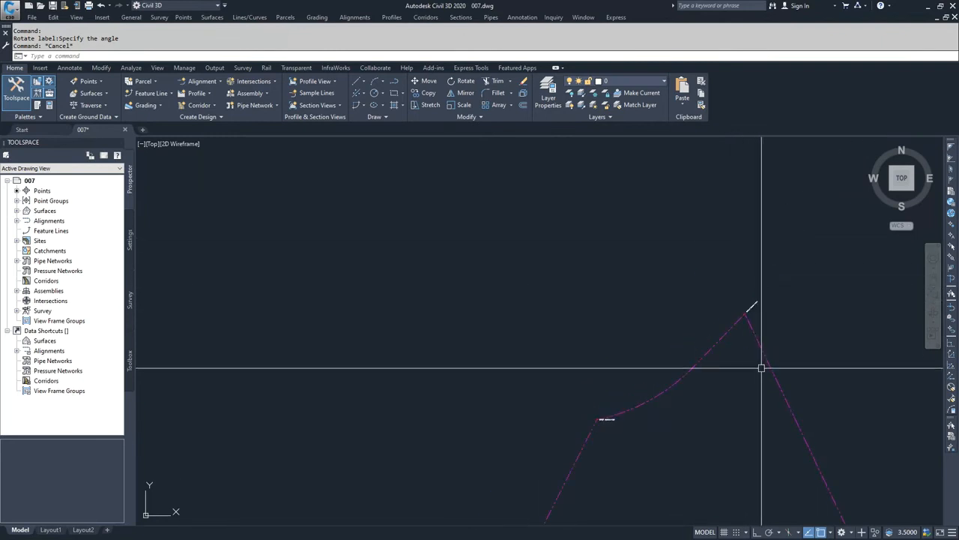
pyautogui.moveTo(761, 368); pyautogui.dragTo(672, 297, button='middle')
pyautogui.scroll(-3, 636, 247)
pyautogui.scroll(6, 736, 432)
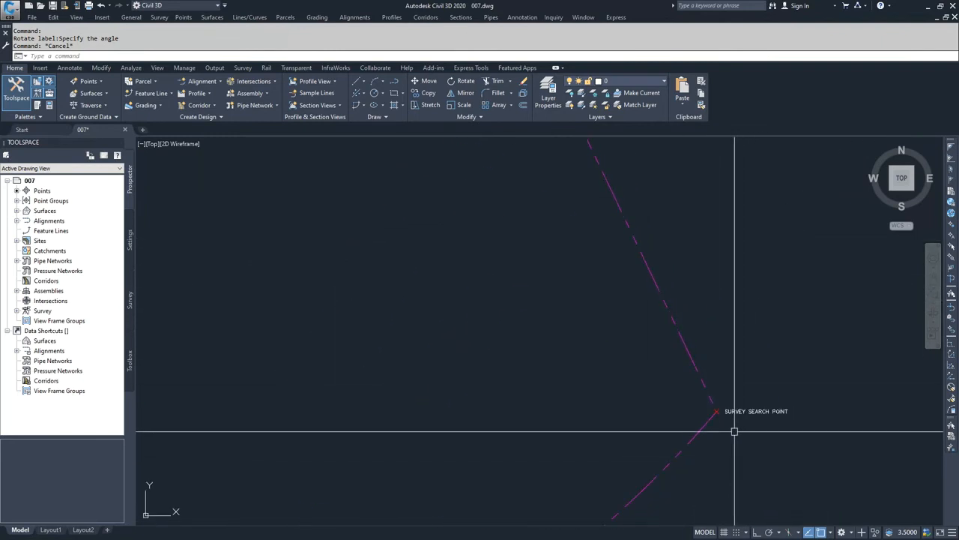
pyautogui.scroll(2, 730, 419)
pyautogui.click(662, 349)
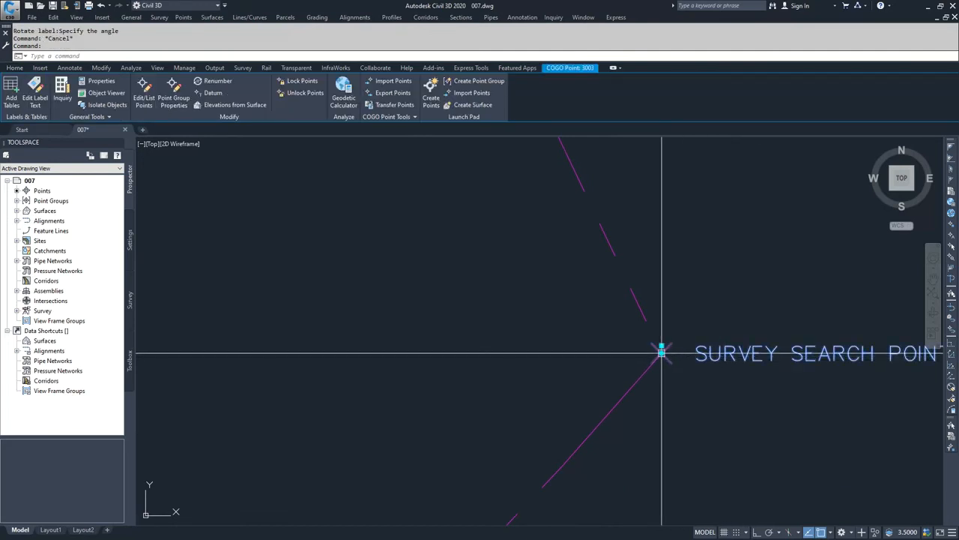
pyautogui.moveTo(662, 353)
pyautogui.click(712, 383)
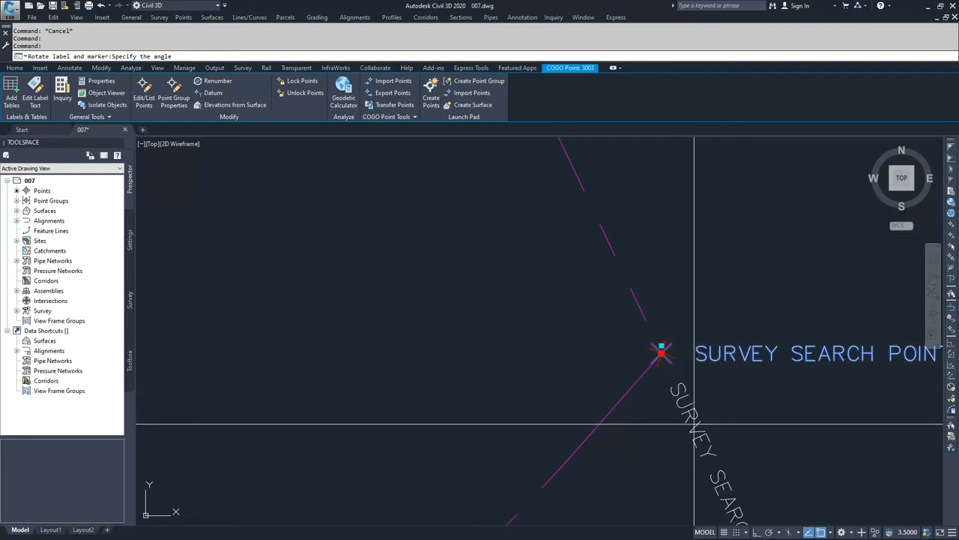
pyautogui.click(663, 351)
pyautogui.scroll(-3, 625, 439)
pyautogui.moveTo(559, 405); pyautogui.dragTo(635, 342, button='middle')
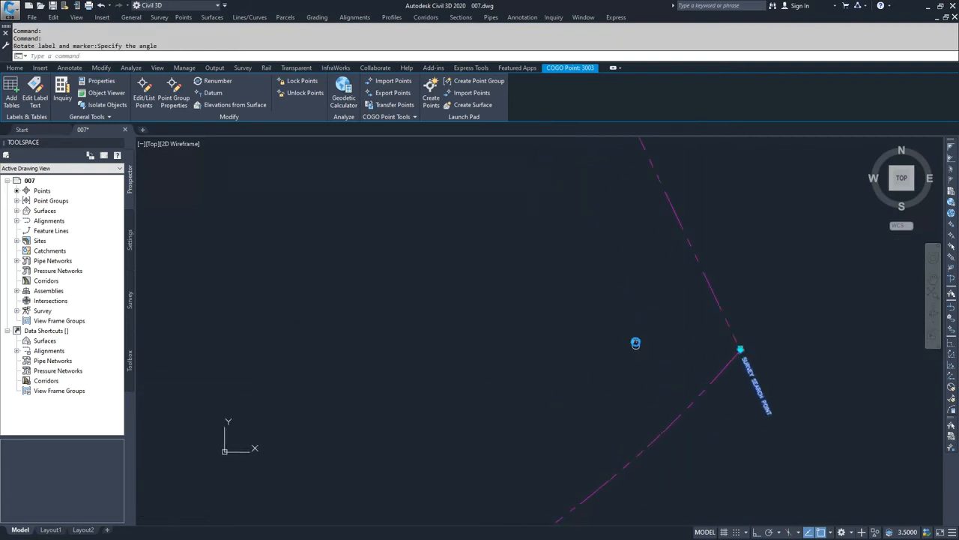
pyautogui.scroll(-2, 630, 343)
pyautogui.press('Escape')
# - Move the label of COGO point 3004 at the boundary's lower-left corner up and right of its marker, into its dragged state
pyautogui.scroll(-4, 469, 367)
pyautogui.moveTo(469, 367); pyautogui.dragTo(626, 300, button='middle')
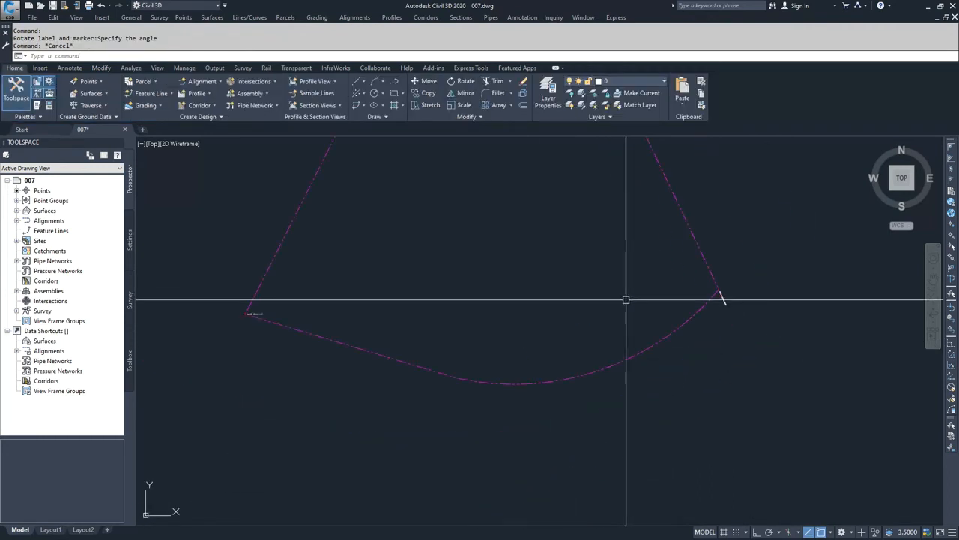
pyautogui.scroll(5, 244, 313)
pyautogui.scroll(4, 339, 322)
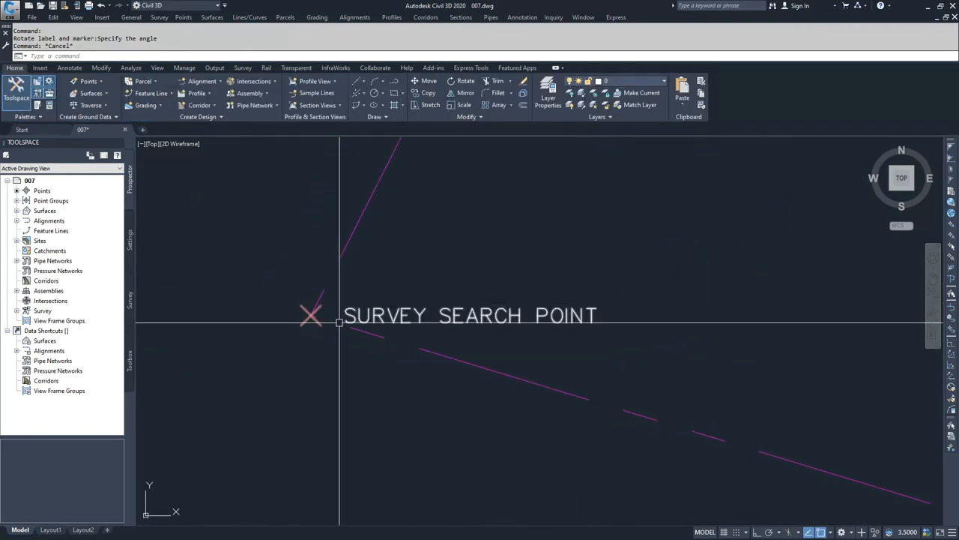
pyautogui.click(311, 315)
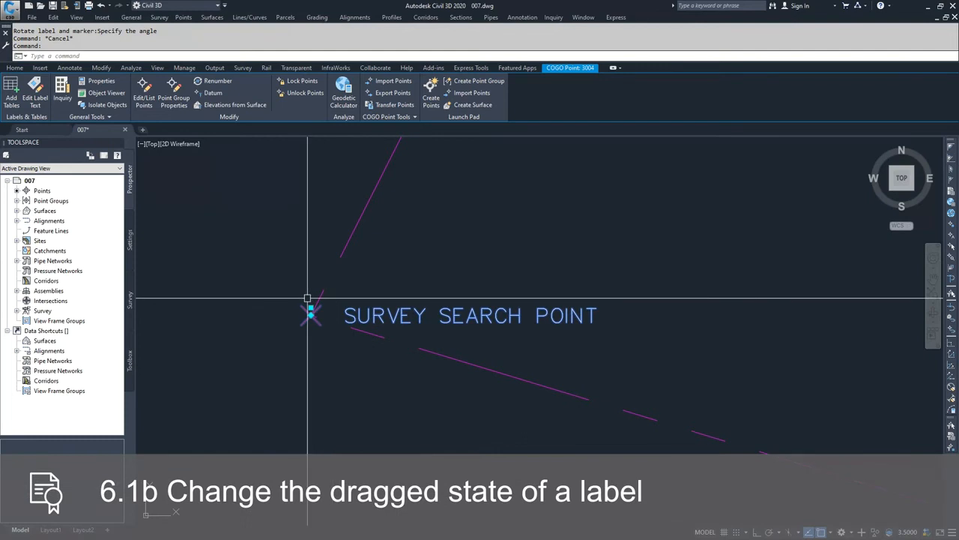
pyautogui.moveTo(311, 308)
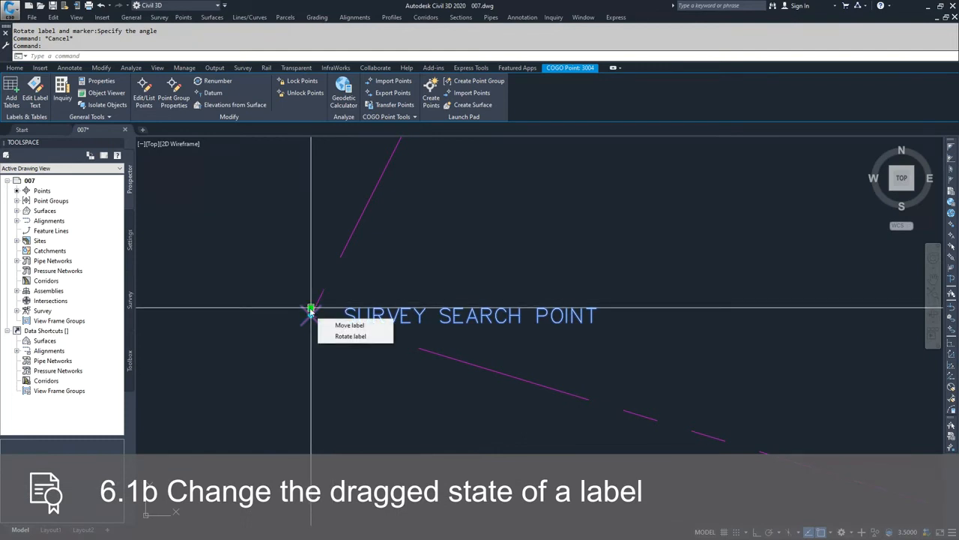
pyautogui.click(338, 327)
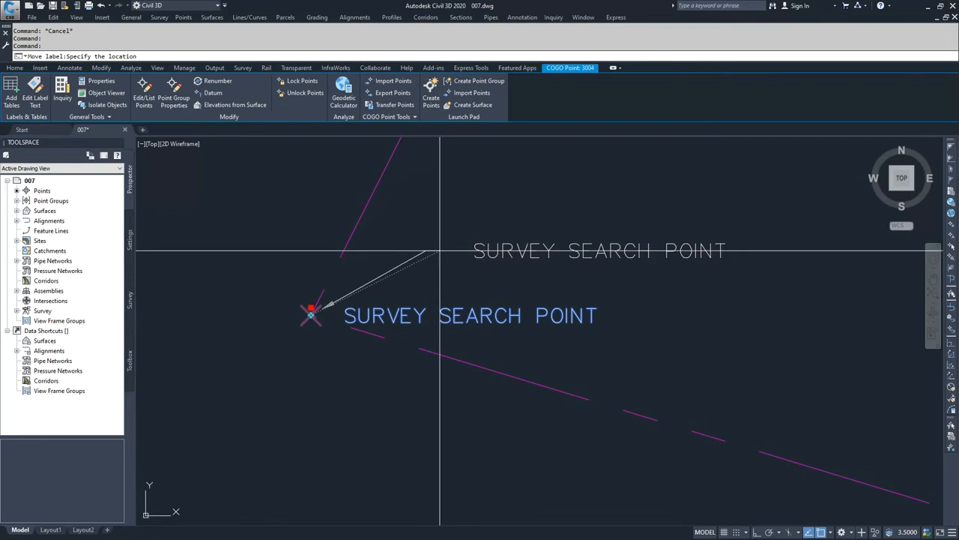
pyautogui.click(440, 251)
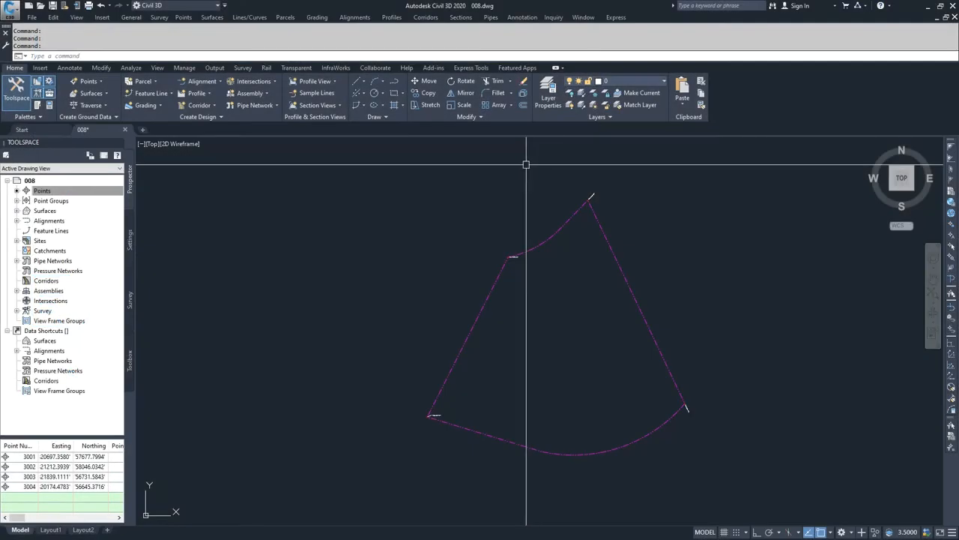
# - Create a new point style named CALC in drawing 008's Point Styles collection
pyautogui.click(130, 240)
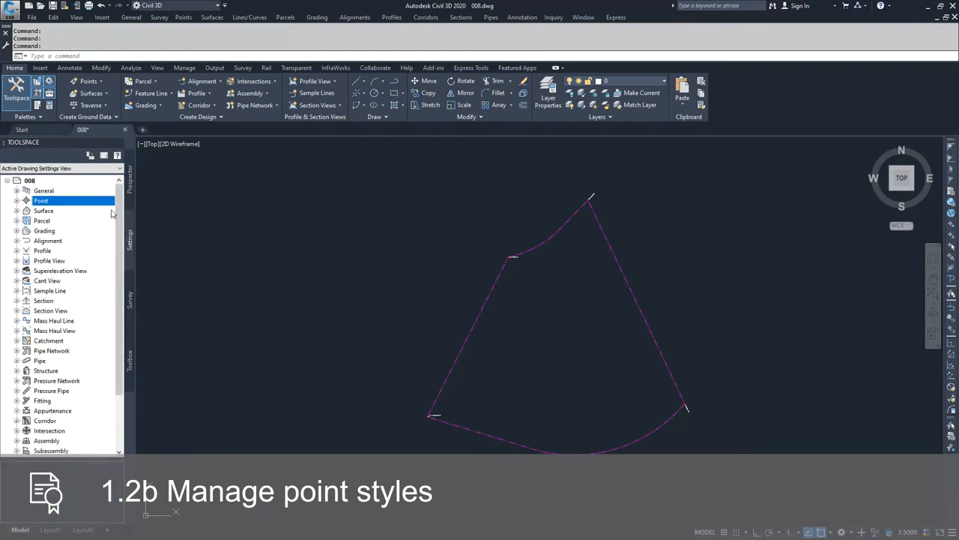
pyautogui.click(17, 201)
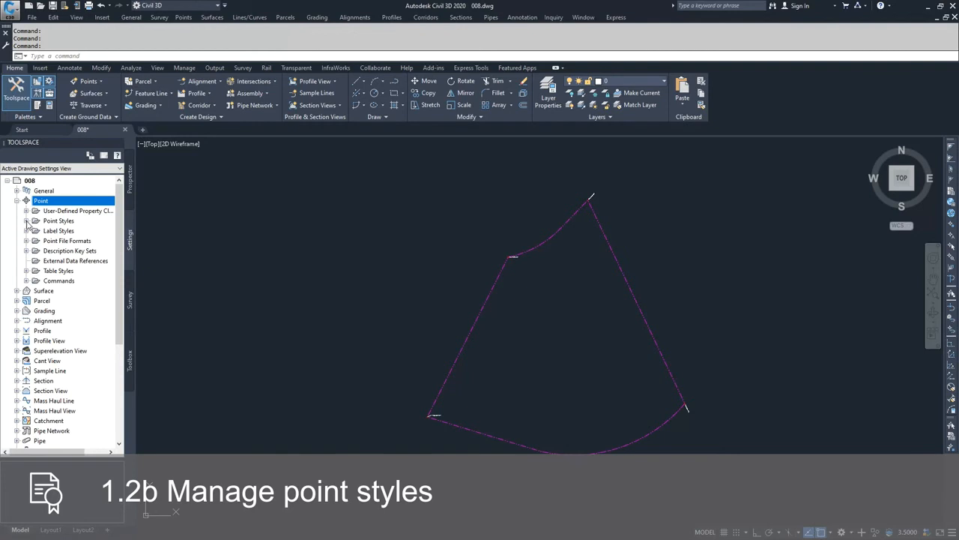
pyautogui.click(26, 221)
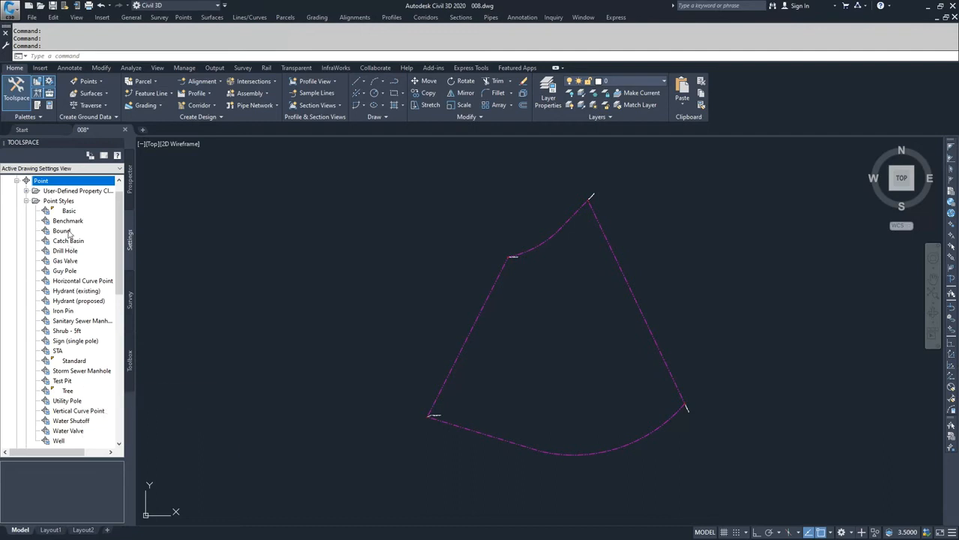
pyautogui.click(57, 202)
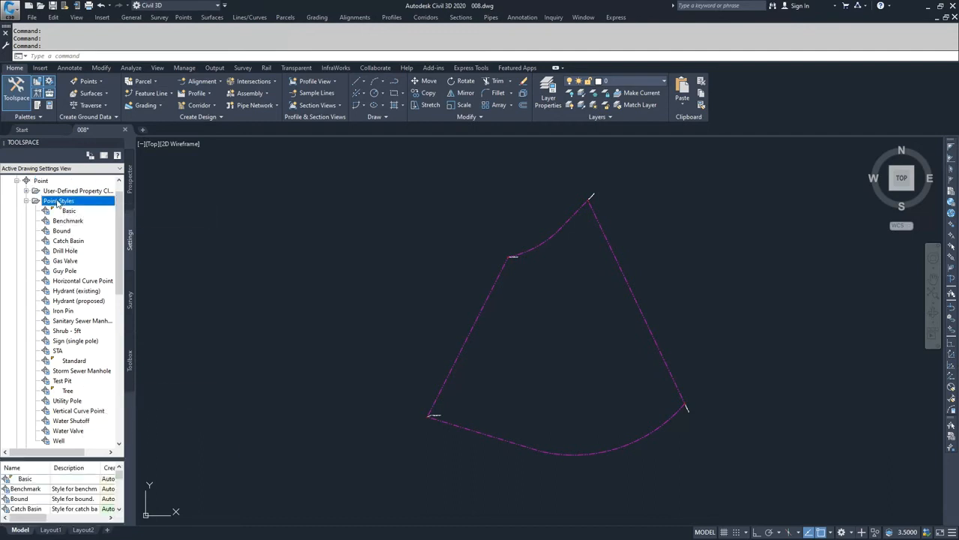
pyautogui.rightClick(58, 205)
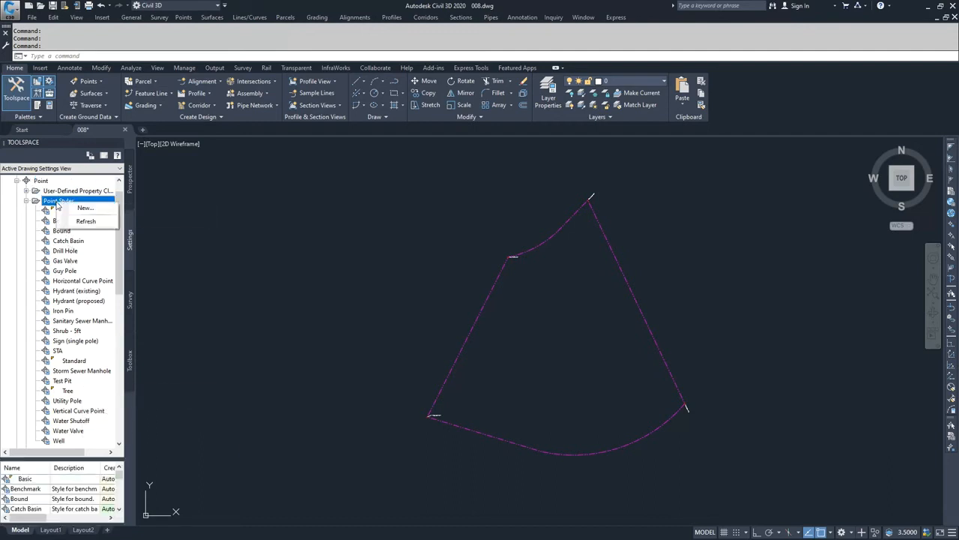
pyautogui.click(84, 210)
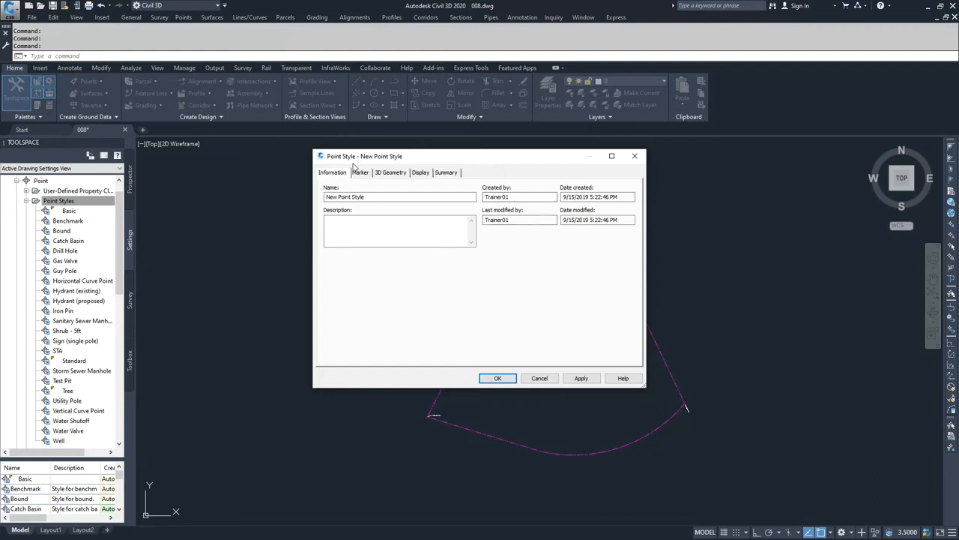
pyautogui.moveTo(381, 197); pyautogui.dragTo(324, 196)
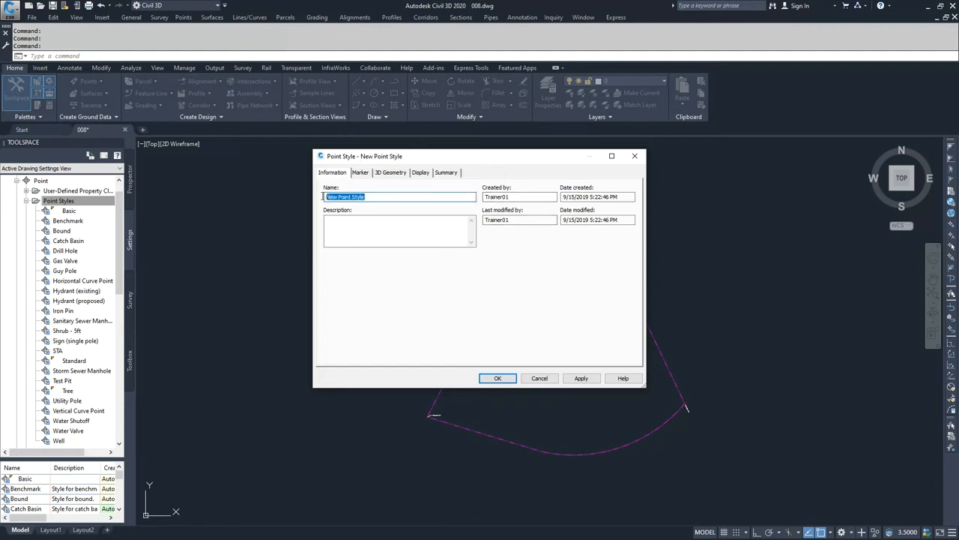
pyautogui.write('CALC')
# - Review the marker size options of the CALC point style and keep Use drawing scale
pyautogui.click(362, 174)
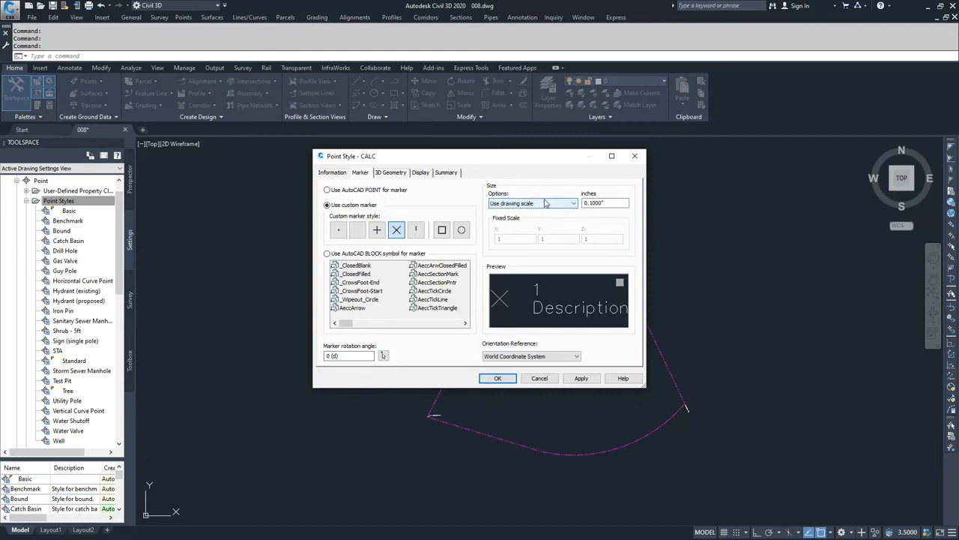
pyautogui.click(574, 205)
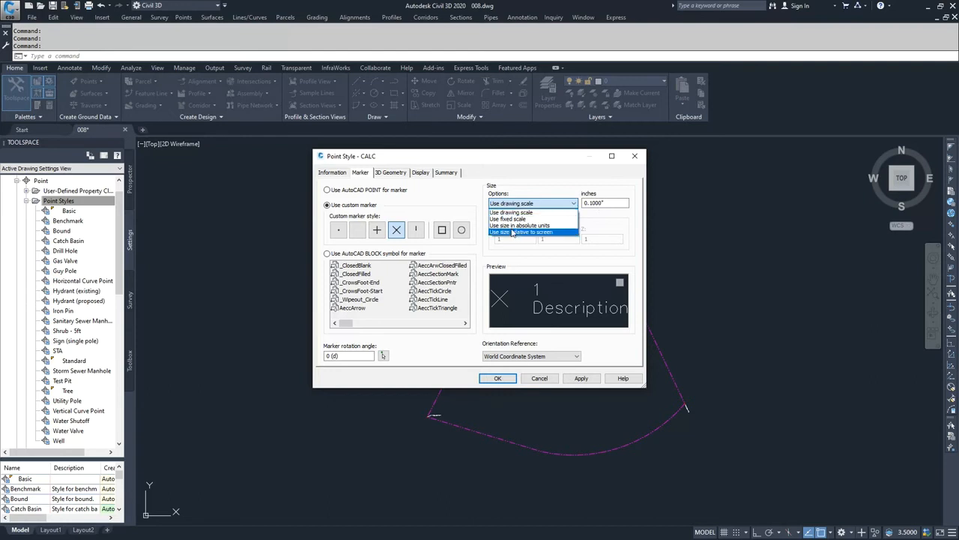
pyautogui.click(558, 209)
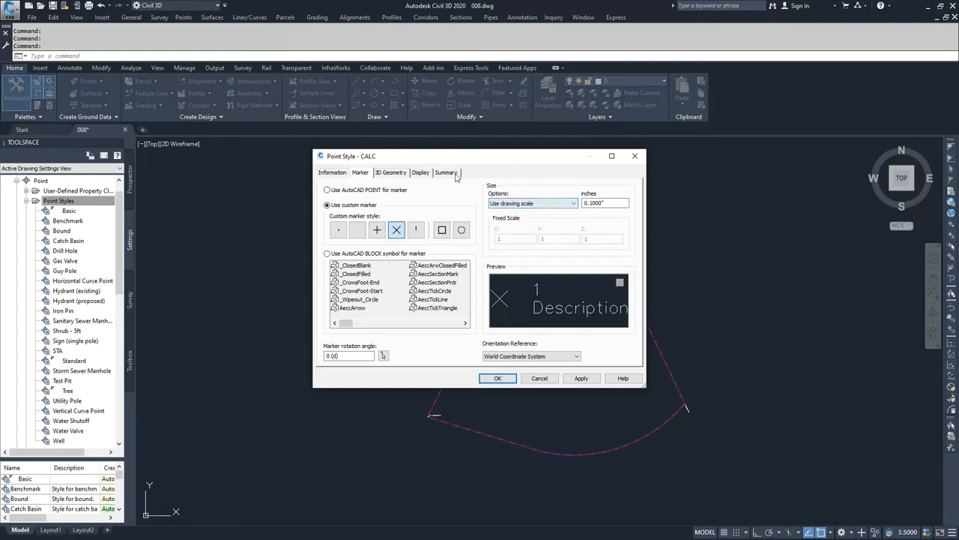
# - Set the CALC point style's custom marker to a plus inside a circle and keep its 3D point display mode at Use Point Elevation
pyautogui.click(378, 231)
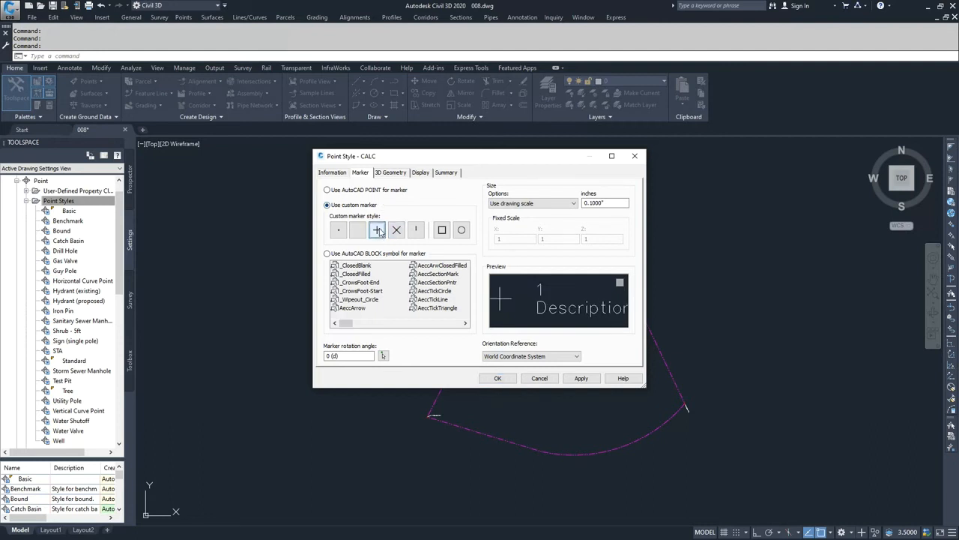
pyautogui.click(462, 230)
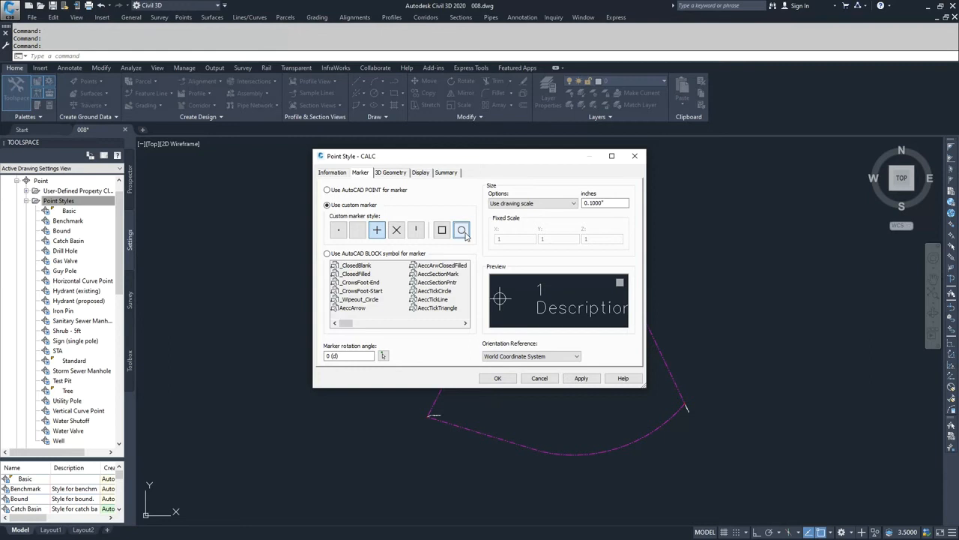
pyautogui.click(391, 173)
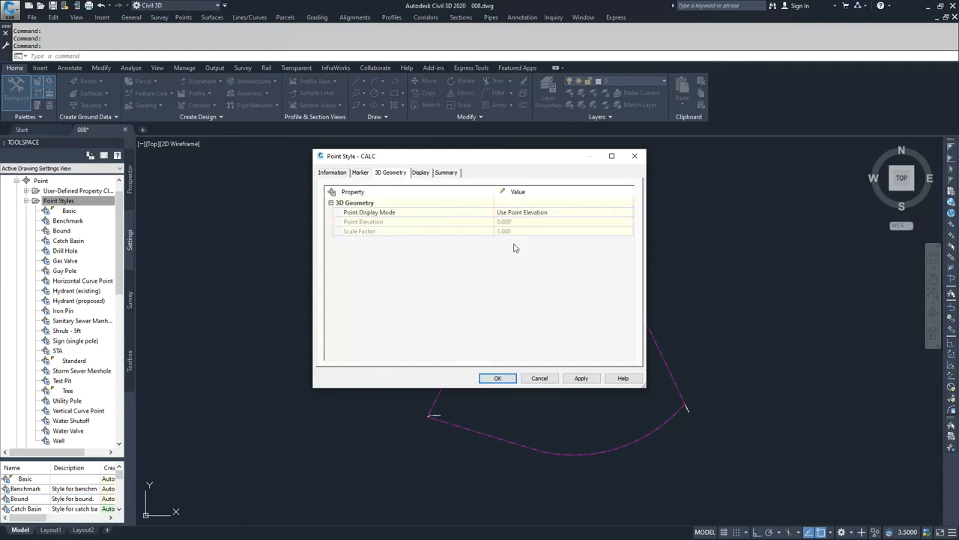
pyautogui.click(562, 213)
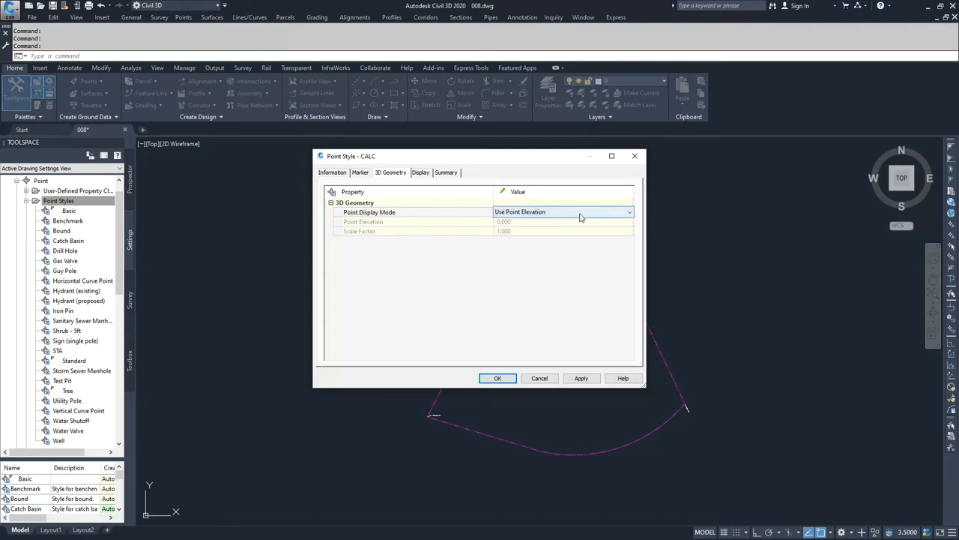
pyautogui.click(554, 214)
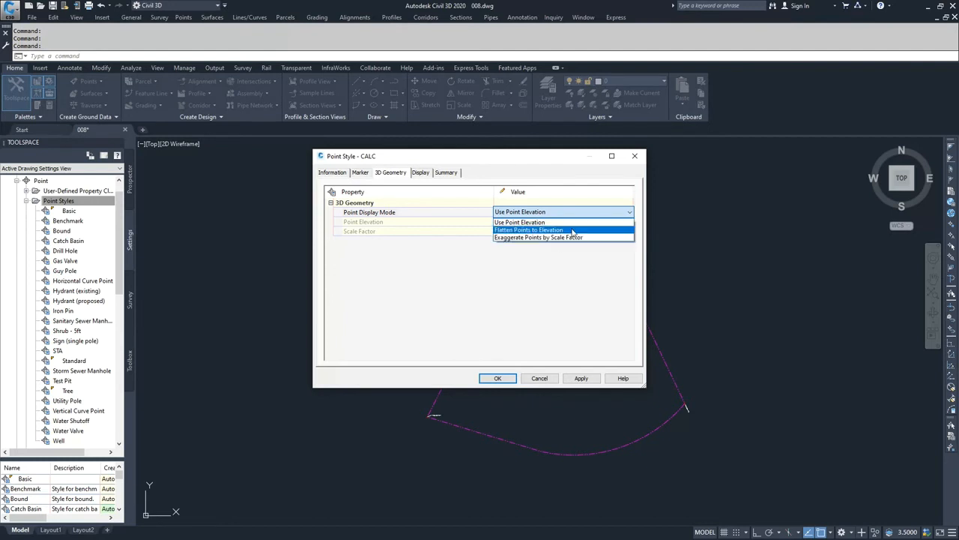
pyautogui.click(575, 222)
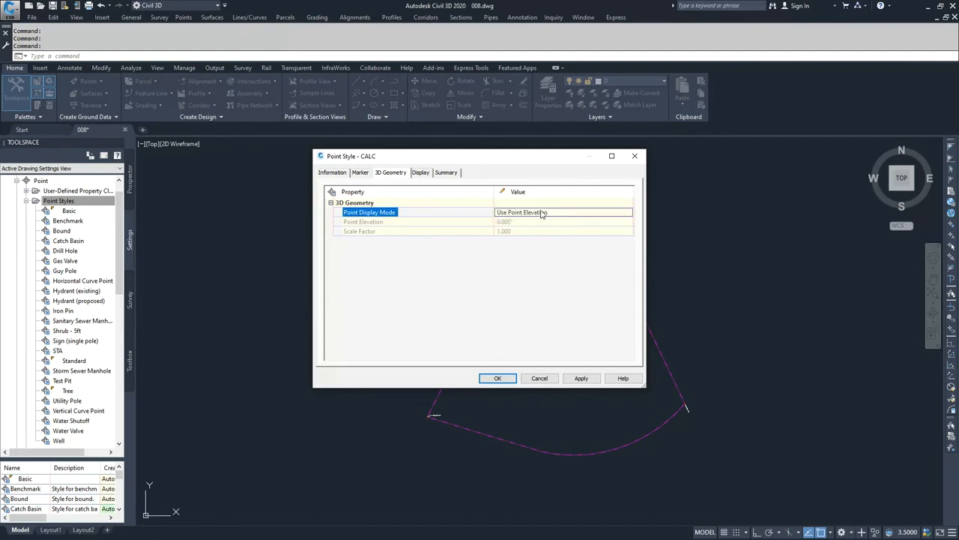
# - Review the CALC point style's display view directions and summary, and save the style
pyautogui.click(422, 173)
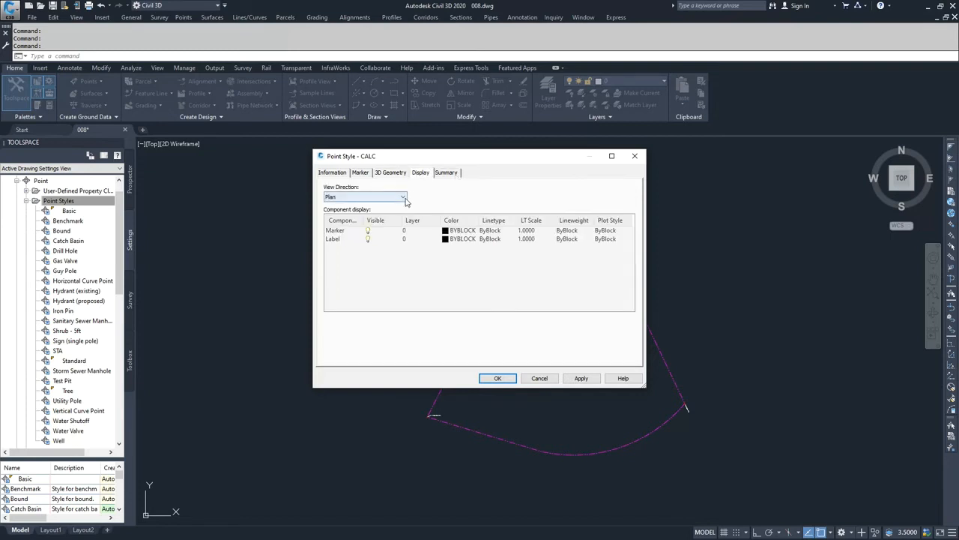
pyautogui.click(405, 200)
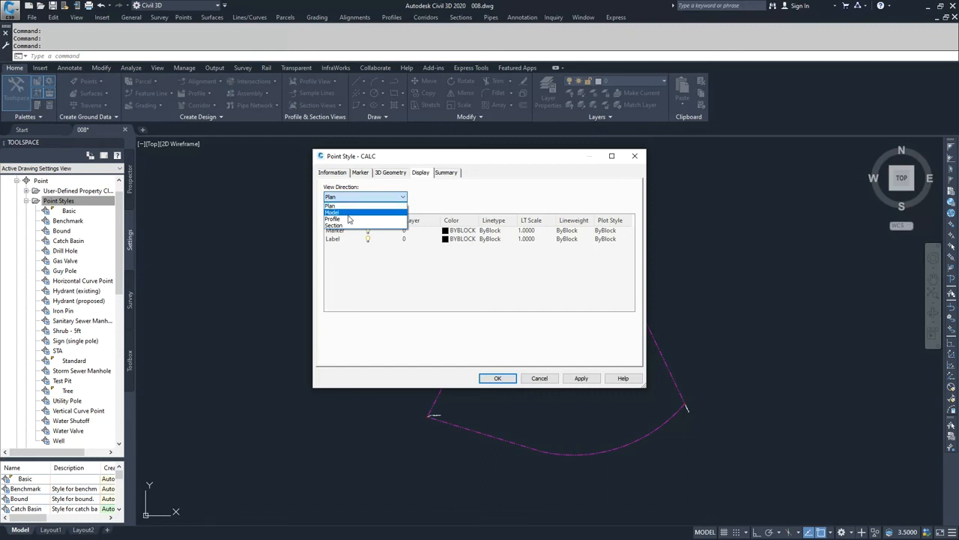
pyautogui.click(433, 200)
pyautogui.click(451, 173)
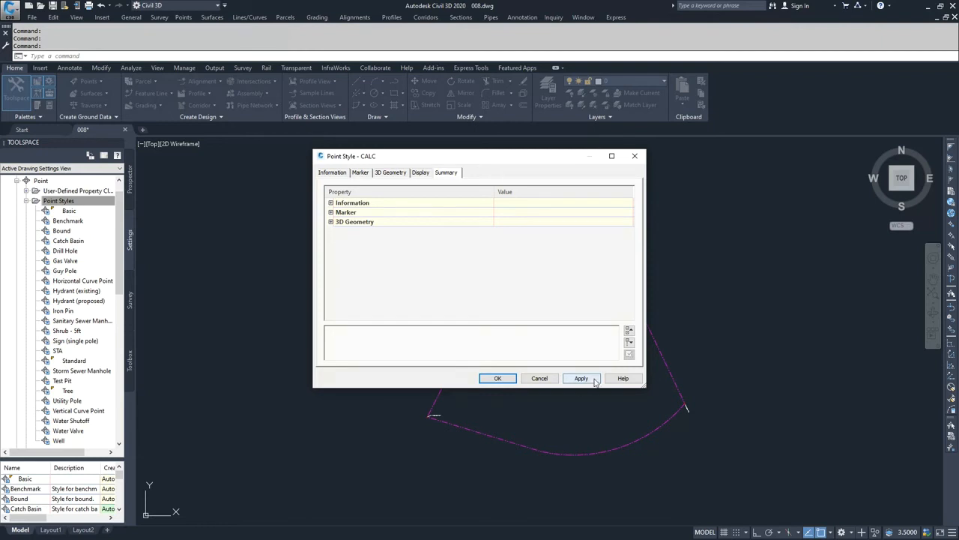
pyautogui.click(497, 379)
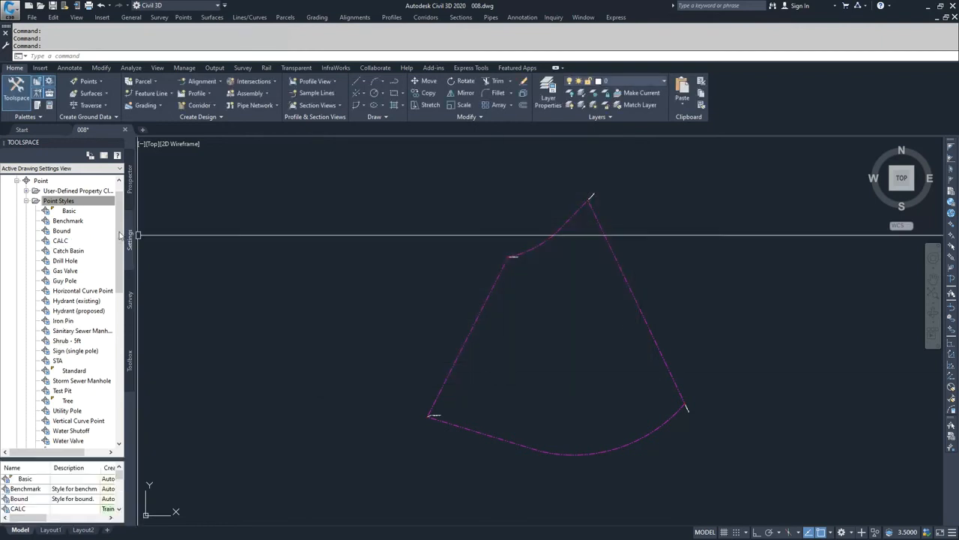
# - Locate the CALC style among the point styles, and collapse the Point Styles and Point collections
pyautogui.click(61, 240)
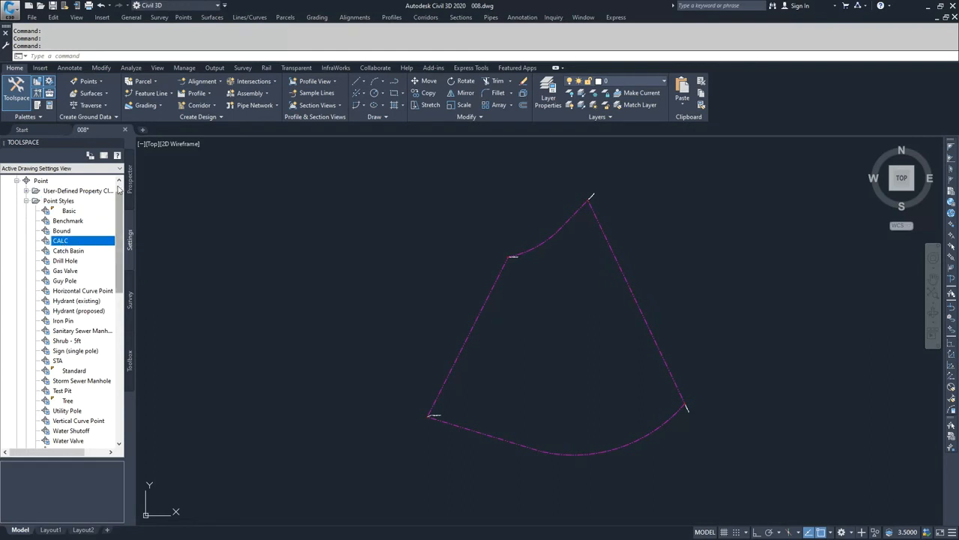
pyautogui.click(27, 201)
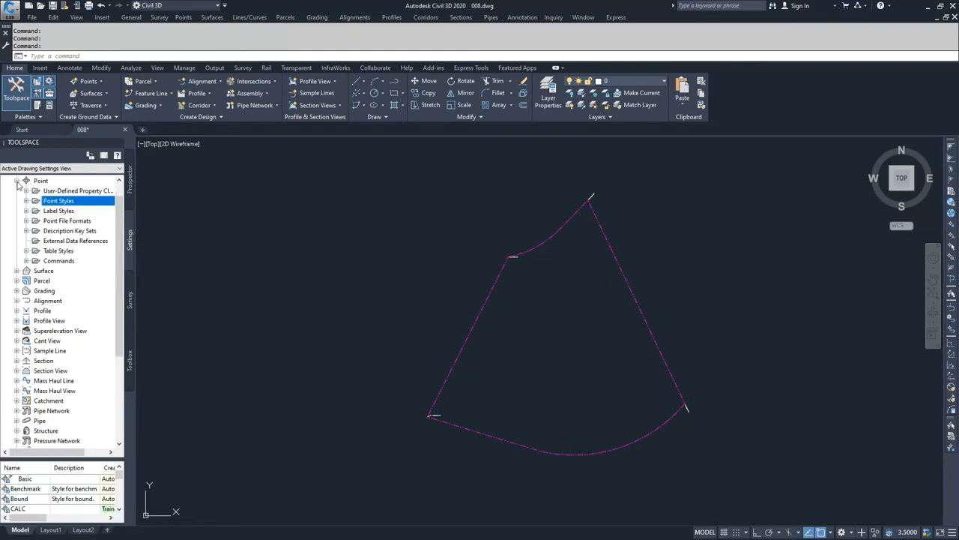
pyautogui.click(16, 181)
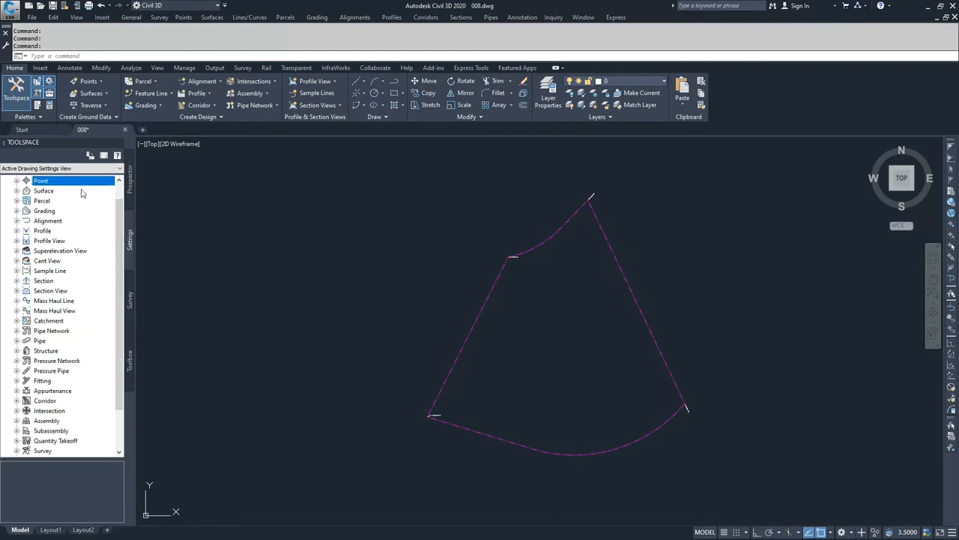
pyautogui.click(132, 191)
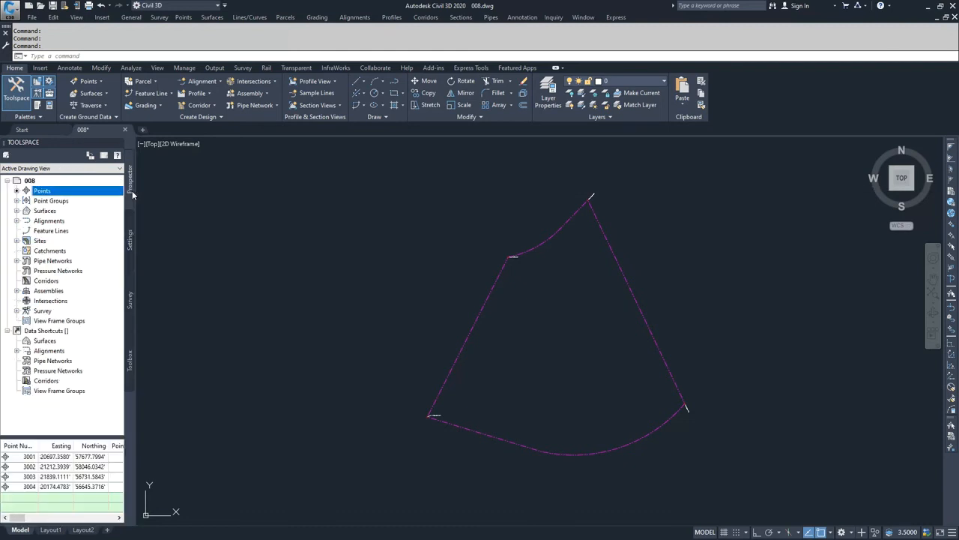
pyautogui.rightClick(45, 193)
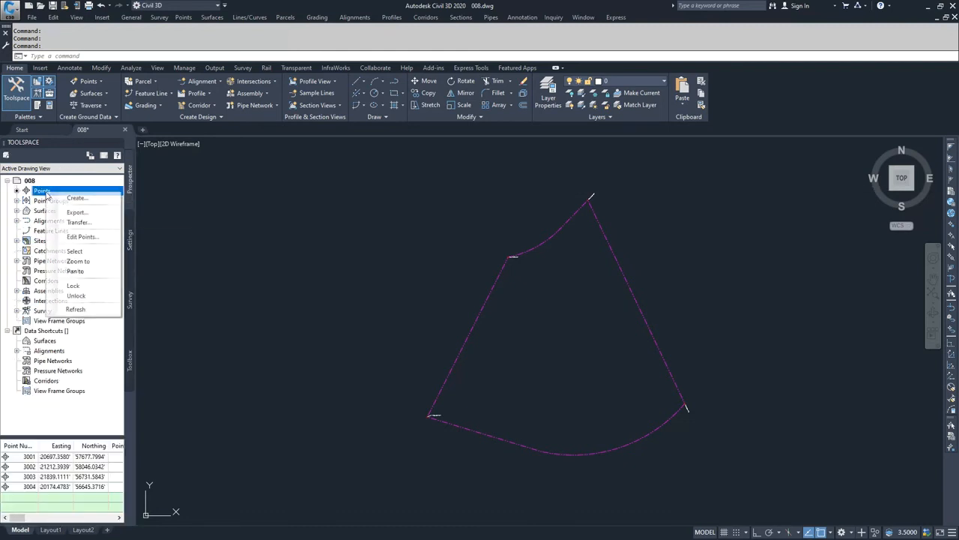
pyautogui.click(81, 237)
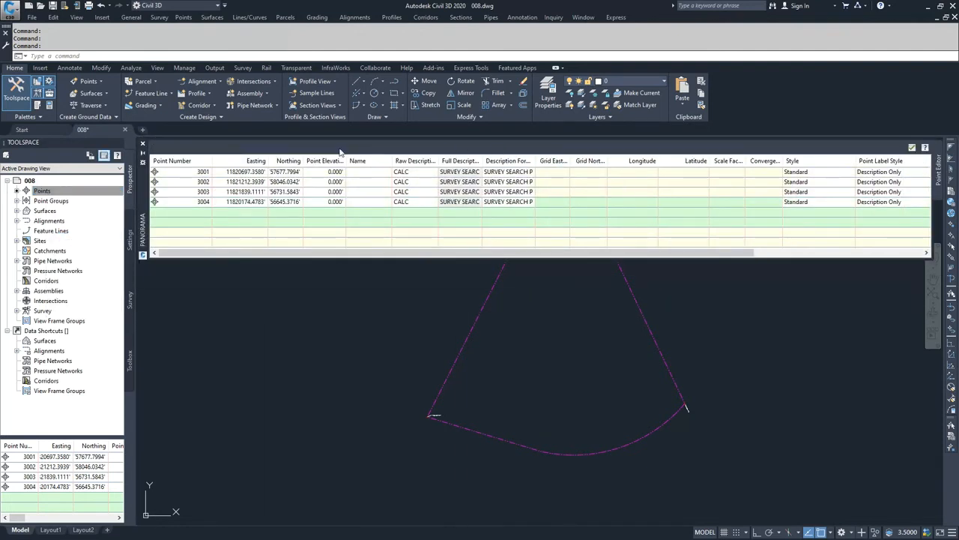
pyautogui.click(809, 172)
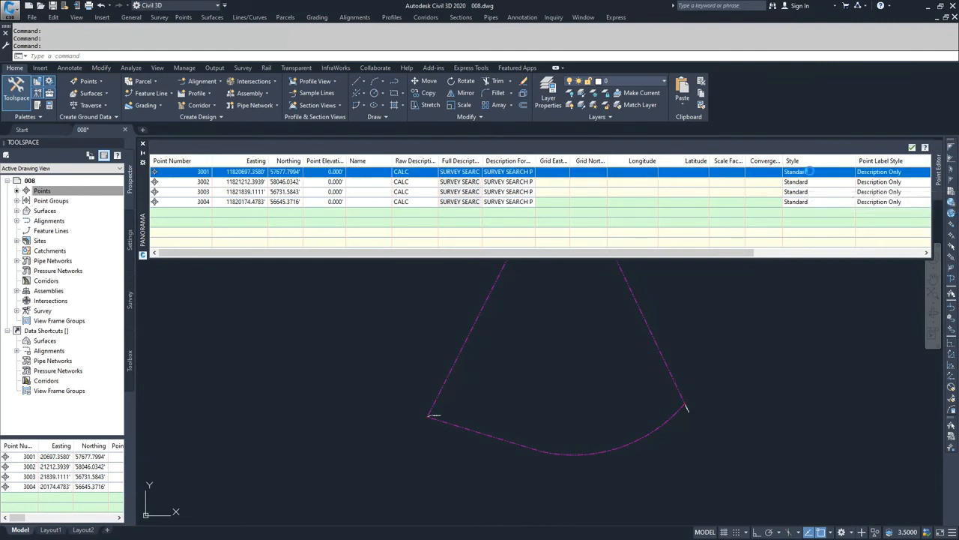
pyautogui.keyDown('shift'); pyautogui.click(805, 203); pyautogui.keyUp('shift')
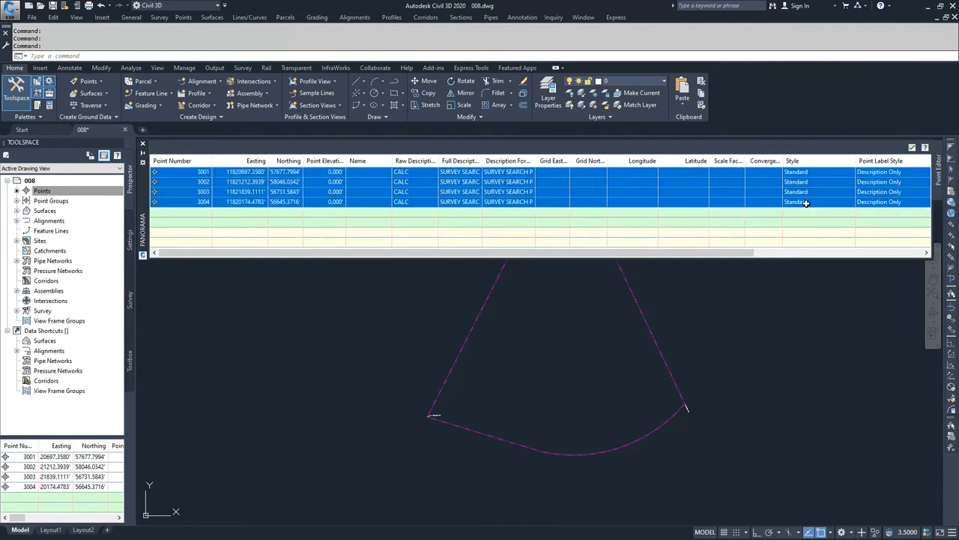
pyautogui.click(805, 202)
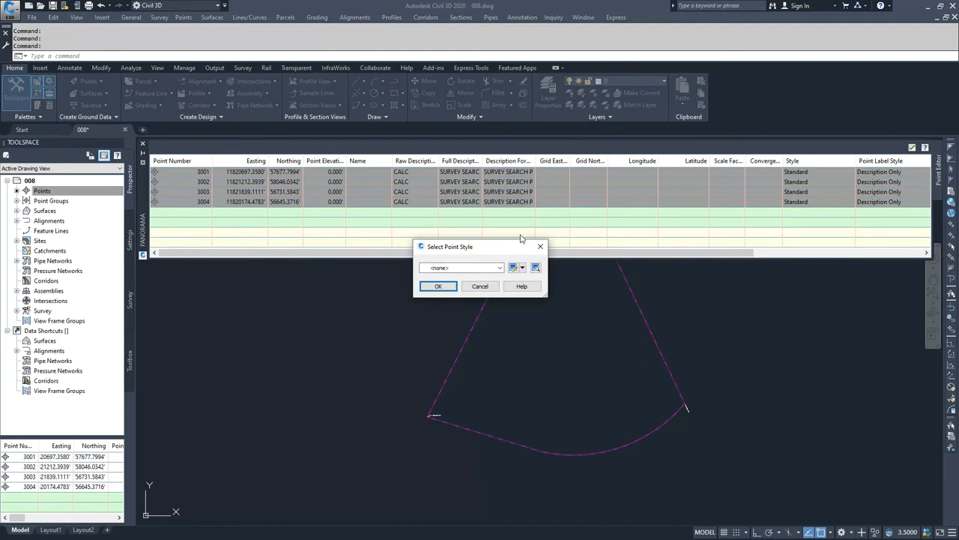
pyautogui.click(475, 269)
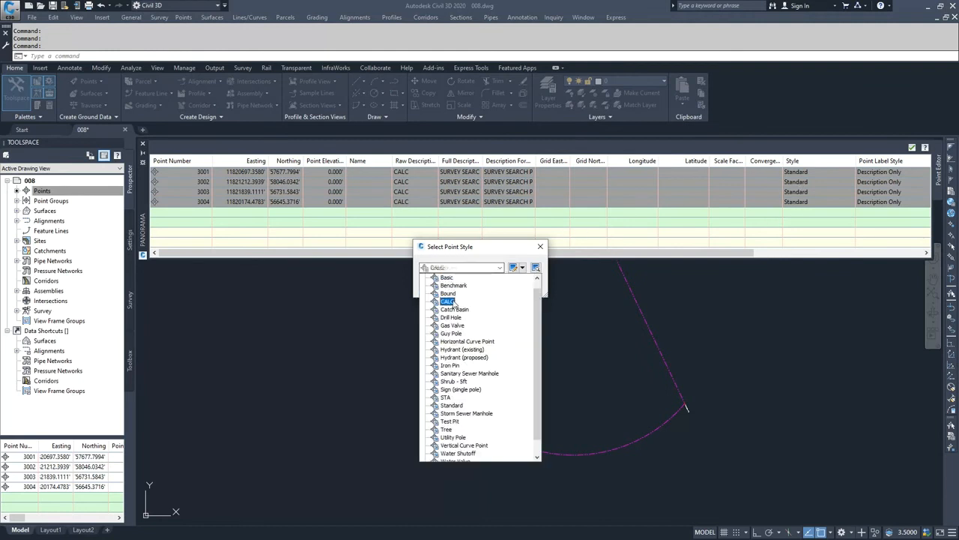
pyautogui.click(478, 255)
pyautogui.click(480, 287)
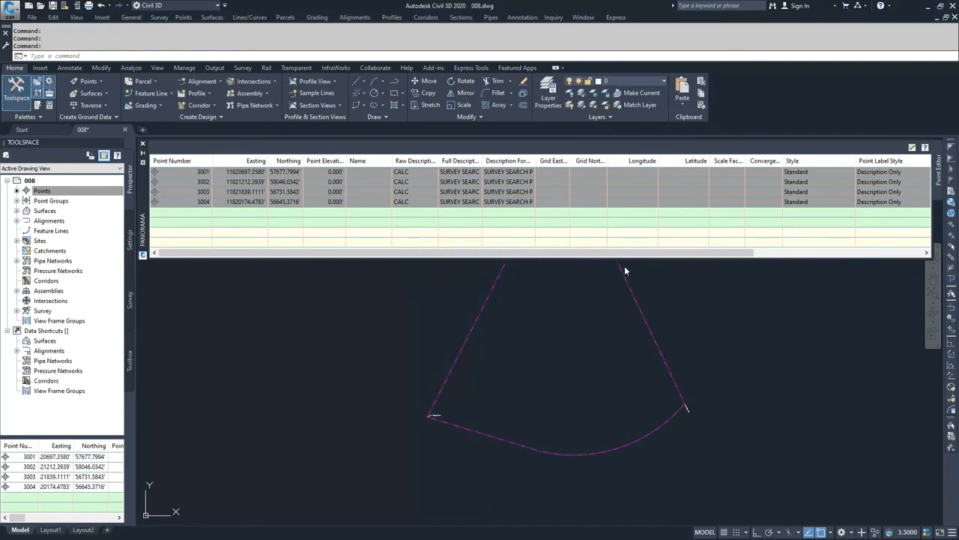
pyautogui.click(510, 240)
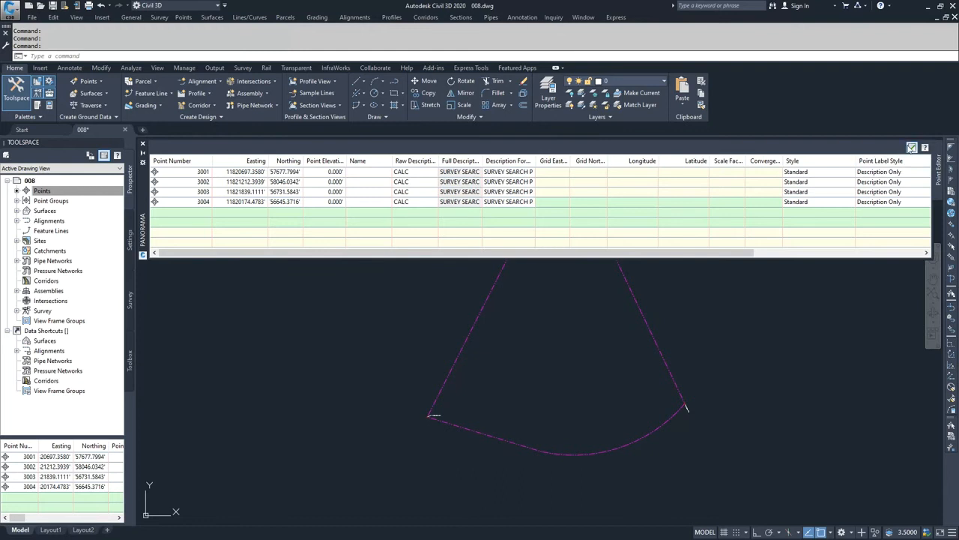
pyautogui.click(912, 148)
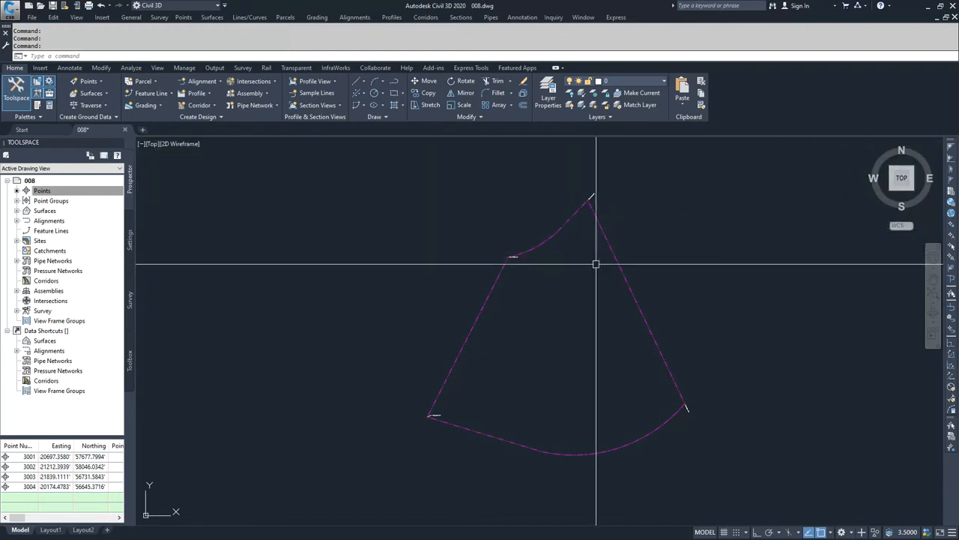
# - Open the Essentials description key set under the drawing's point settings for editing its keys
pyautogui.click(131, 244)
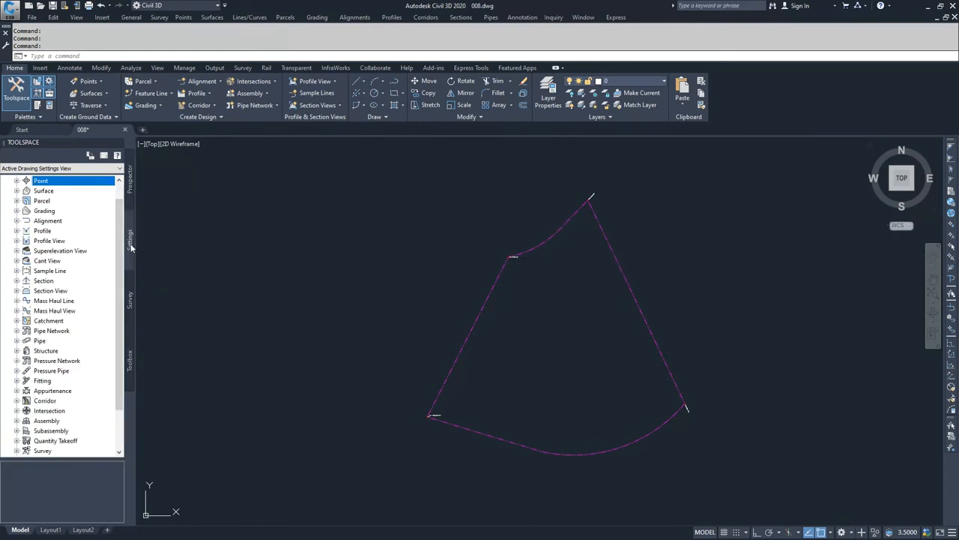
pyautogui.click(17, 180)
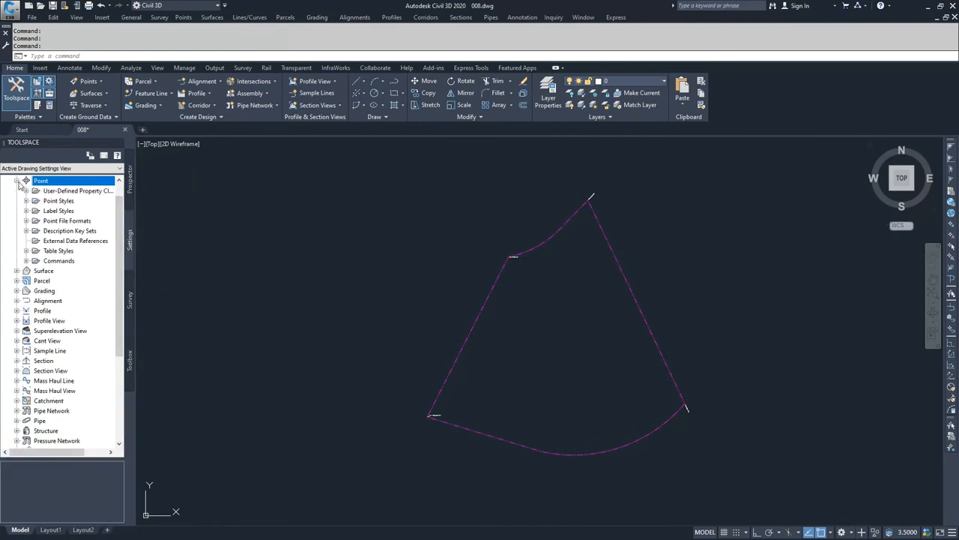
pyautogui.click(26, 231)
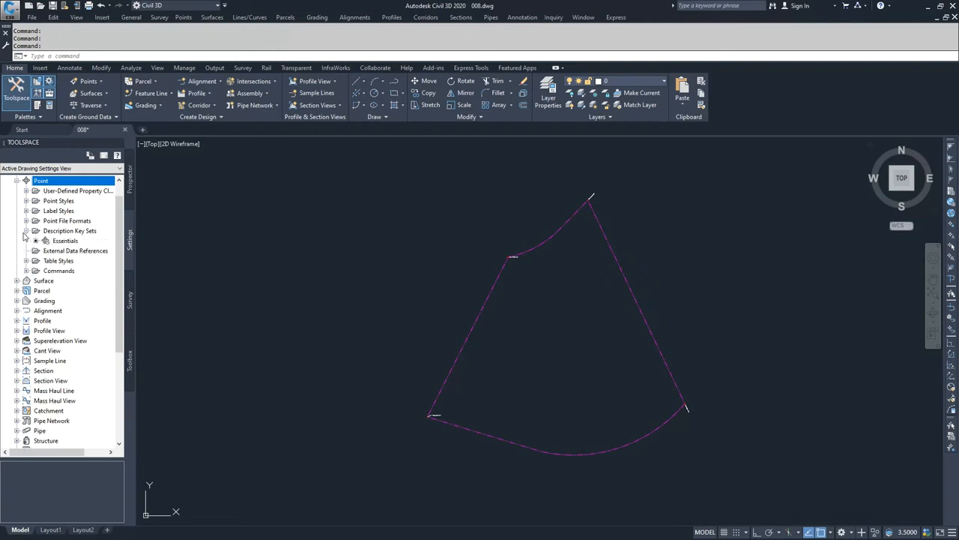
pyautogui.rightClick(66, 242)
pyautogui.click(101, 262)
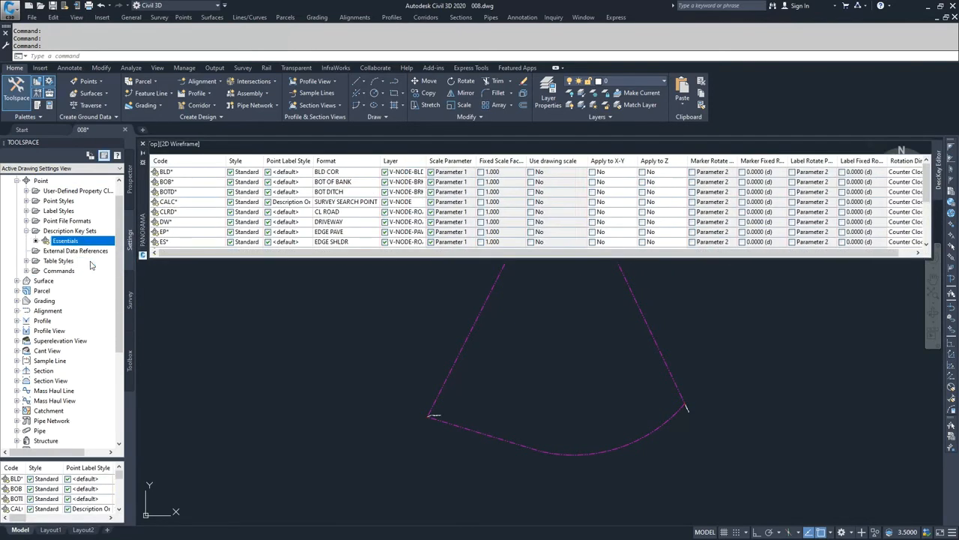
# - Assign the CALC point style to the CALC* description key and close the key editor
pyautogui.click(190, 201)
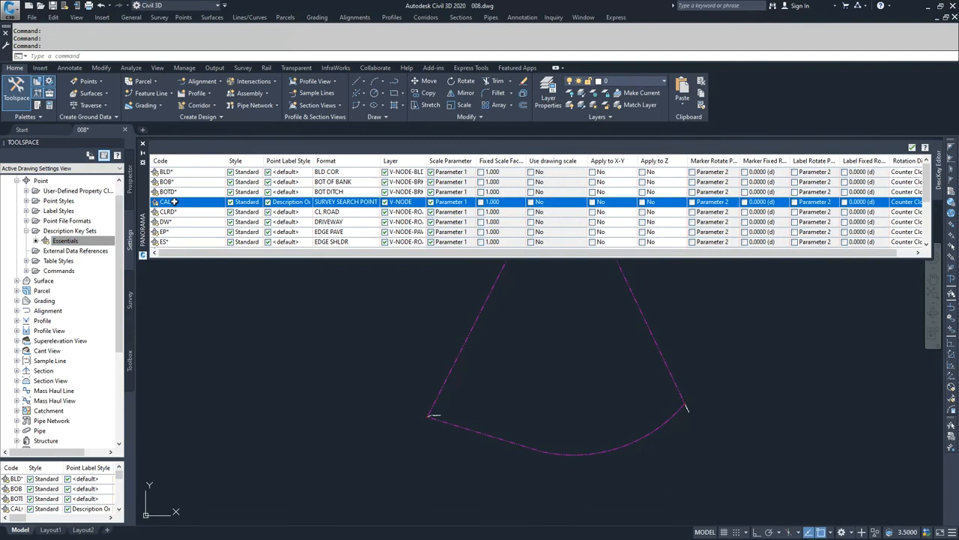
pyautogui.click(252, 202)
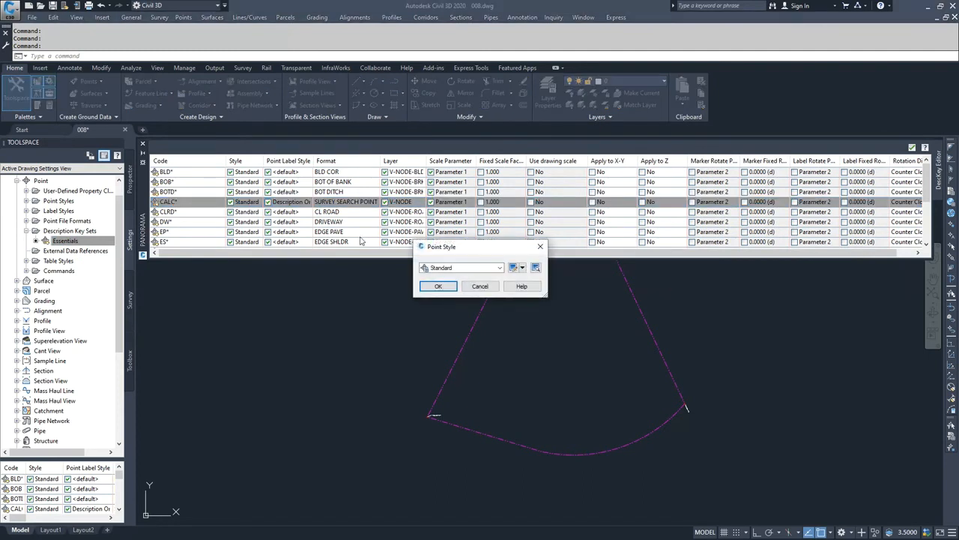
pyautogui.click(493, 268)
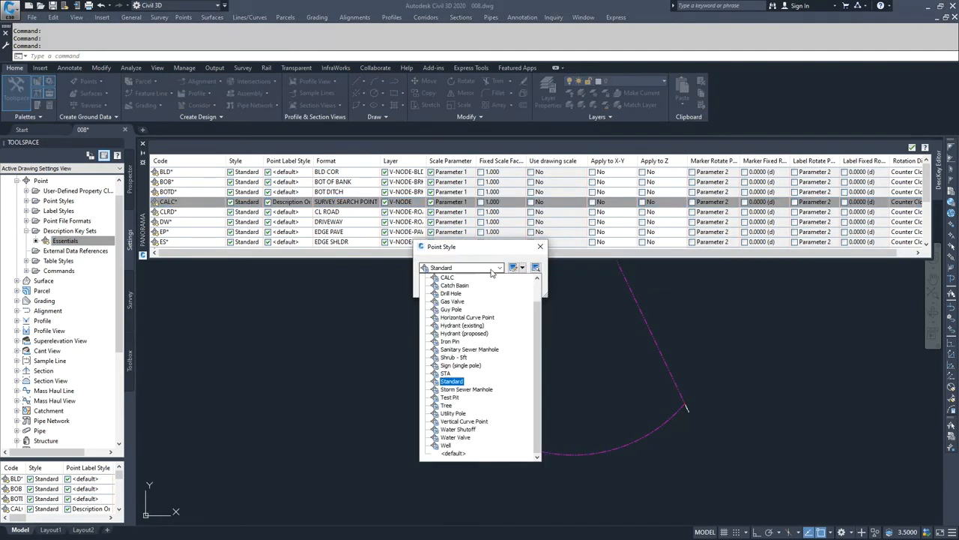
pyautogui.click(450, 278)
pyautogui.click(441, 286)
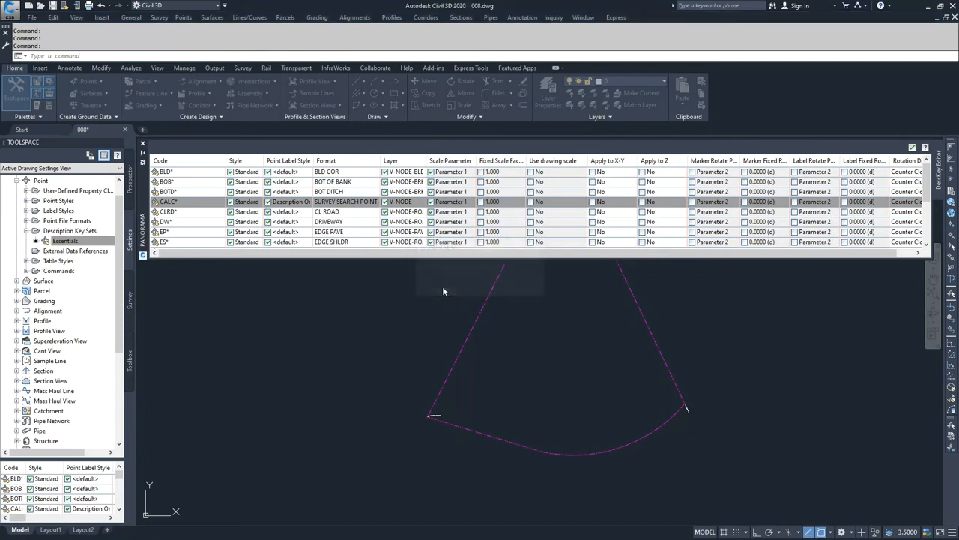
pyautogui.click(912, 147)
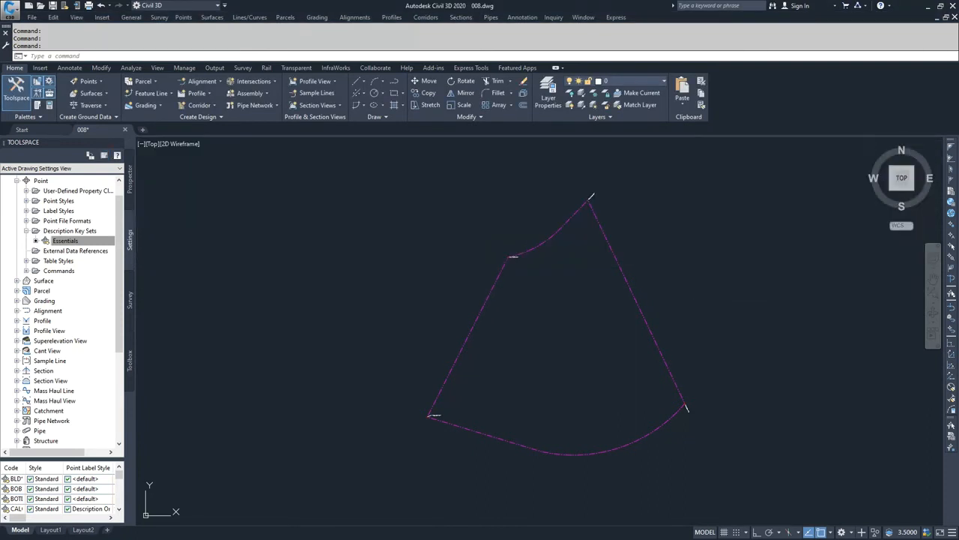
# - Select all the drawing's points, apply the description keys to them, and inspect a survey search point's marker up close
pyautogui.click(131, 193)
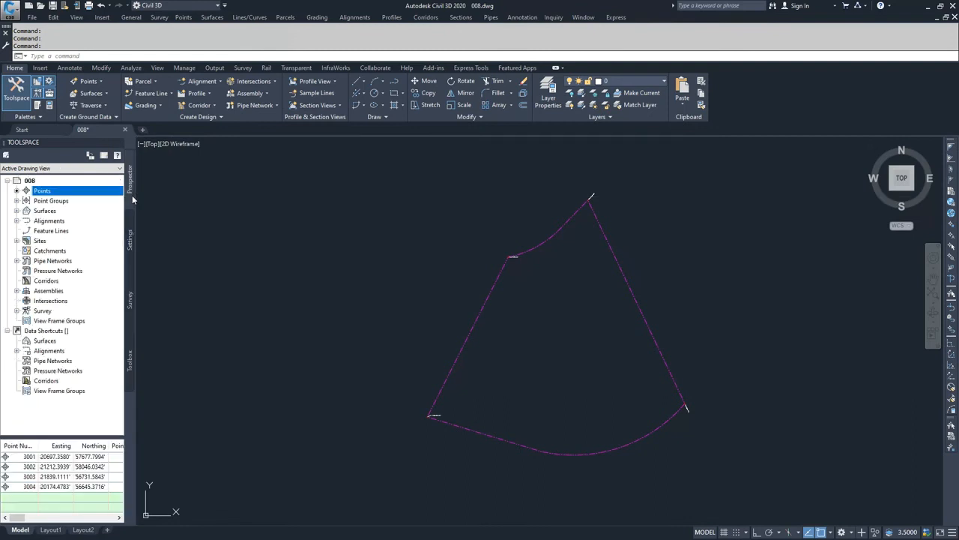
pyautogui.rightClick(44, 193)
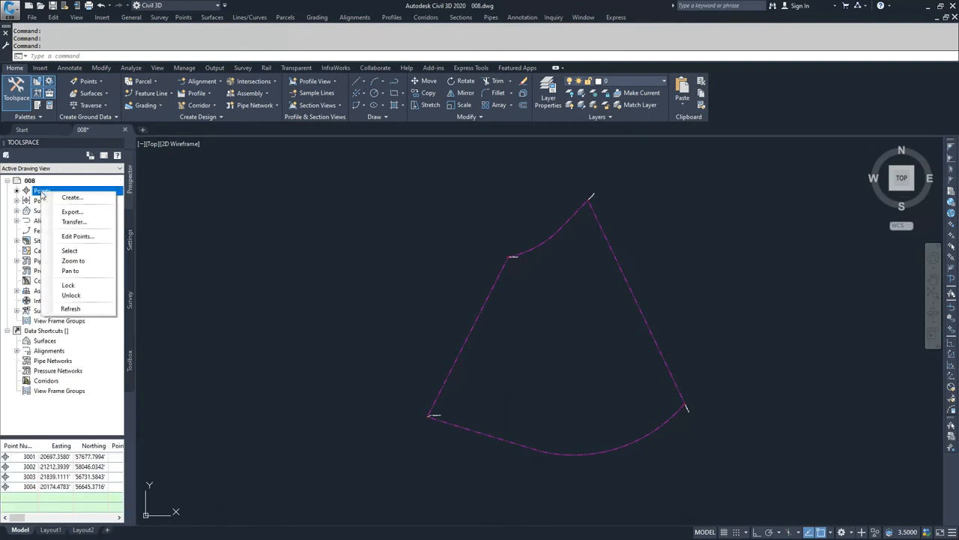
pyautogui.click(70, 251)
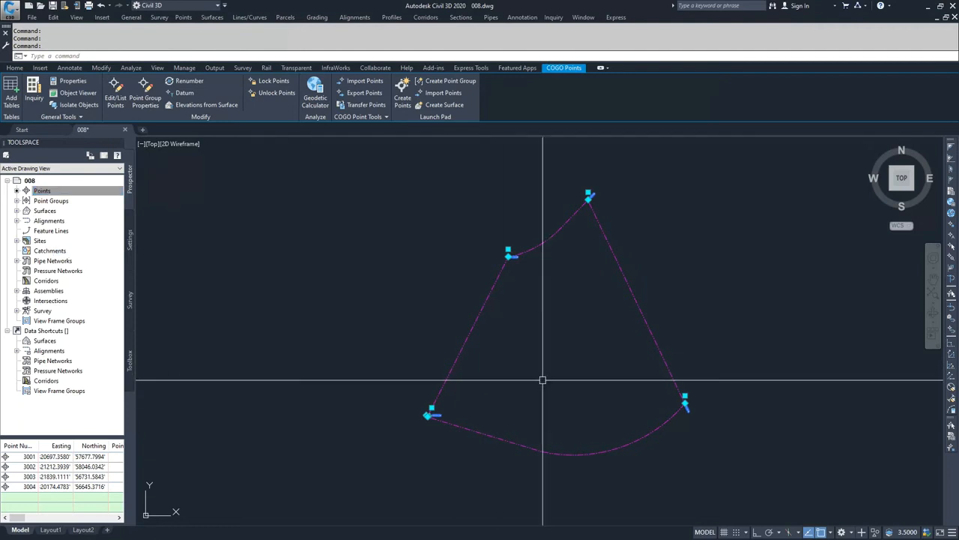
pyautogui.rightClick(559, 303)
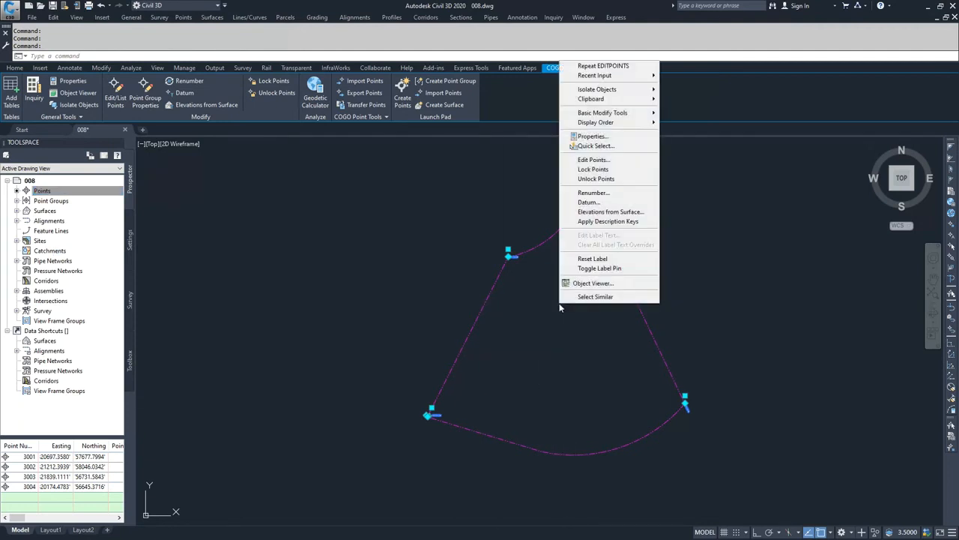
pyautogui.click(609, 221)
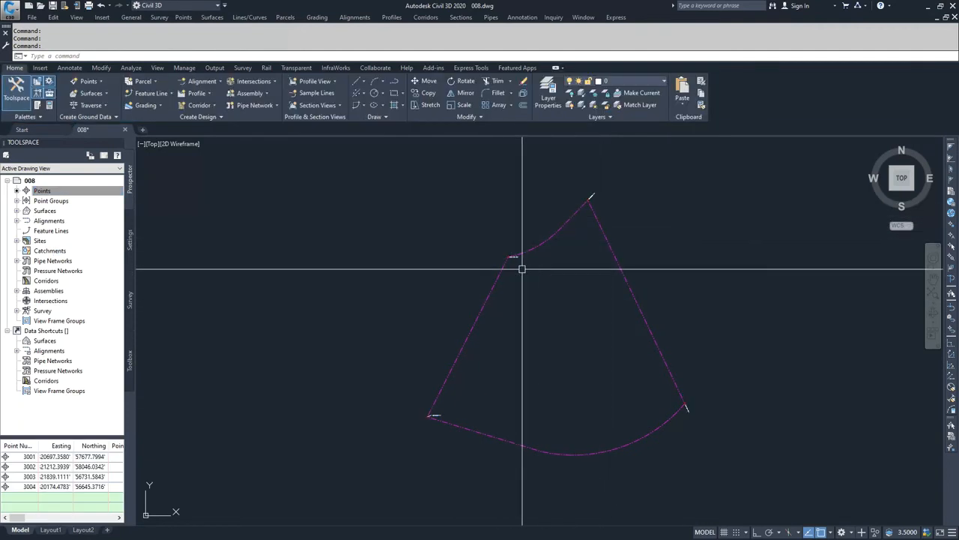
pyautogui.scroll(5, 504, 255)
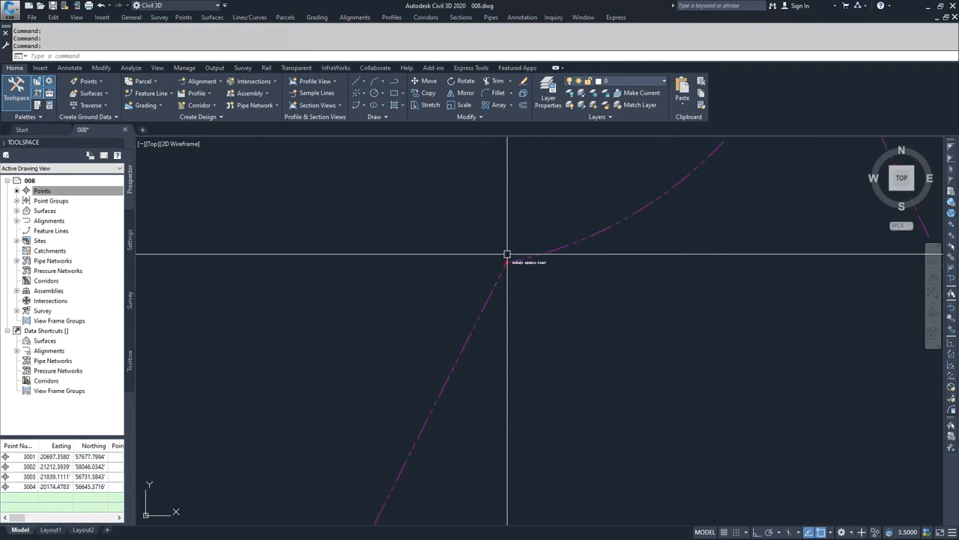
pyautogui.scroll(3, 505, 286)
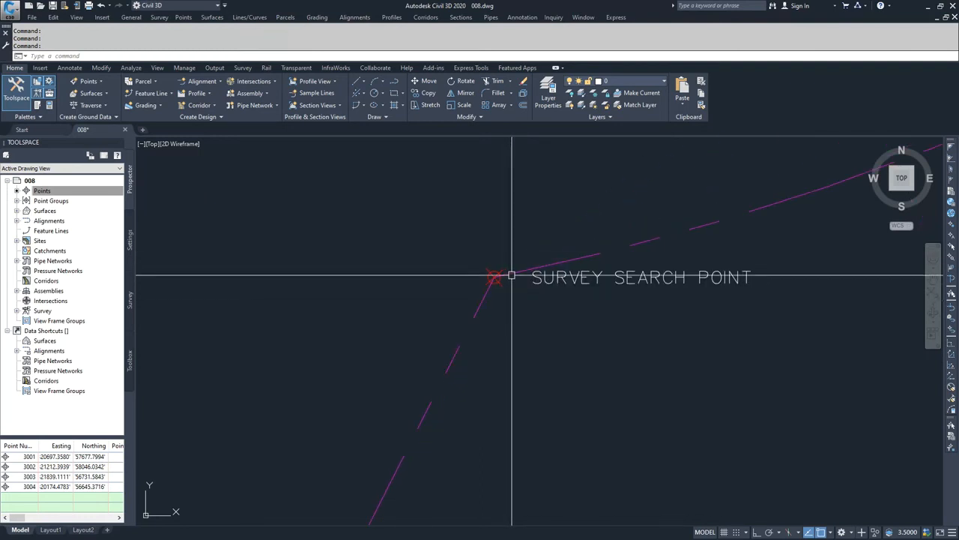
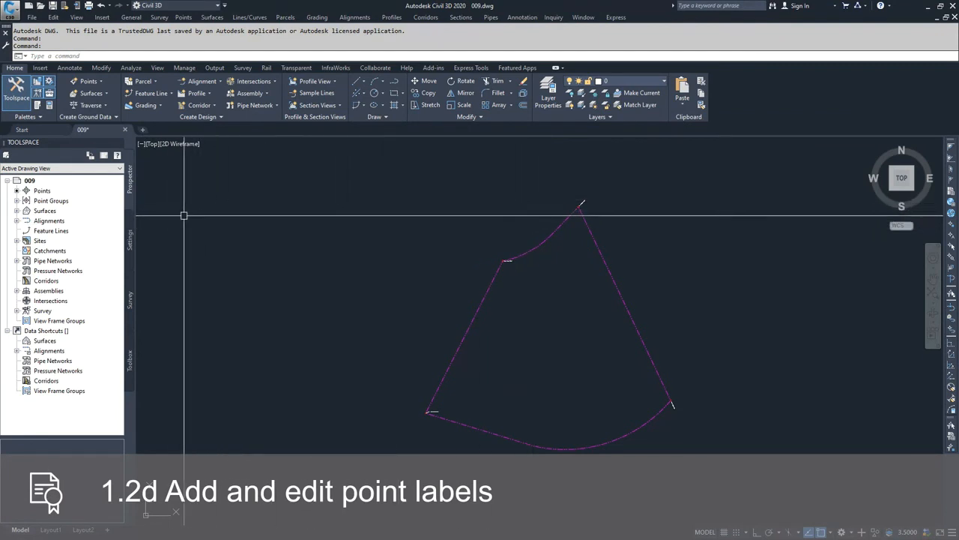
# - Expand the point label styles in the drawing's settings and check the options available for the collection and the Description Only style
pyautogui.click(132, 244)
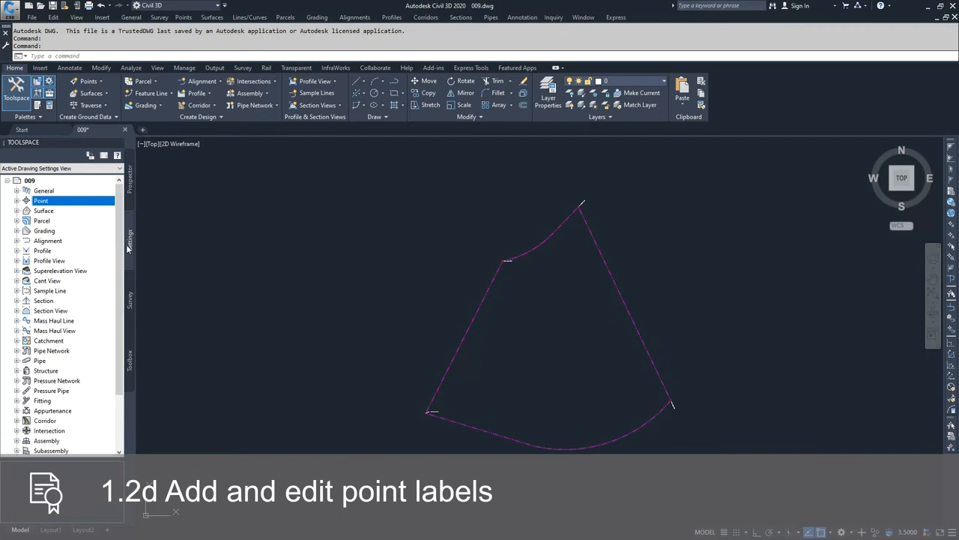
pyautogui.click(16, 201)
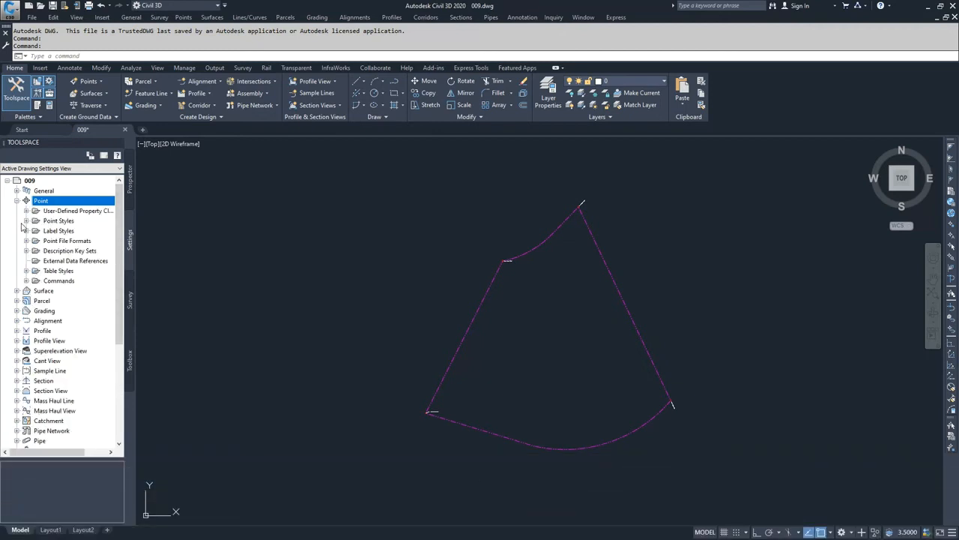
pyautogui.click(26, 230)
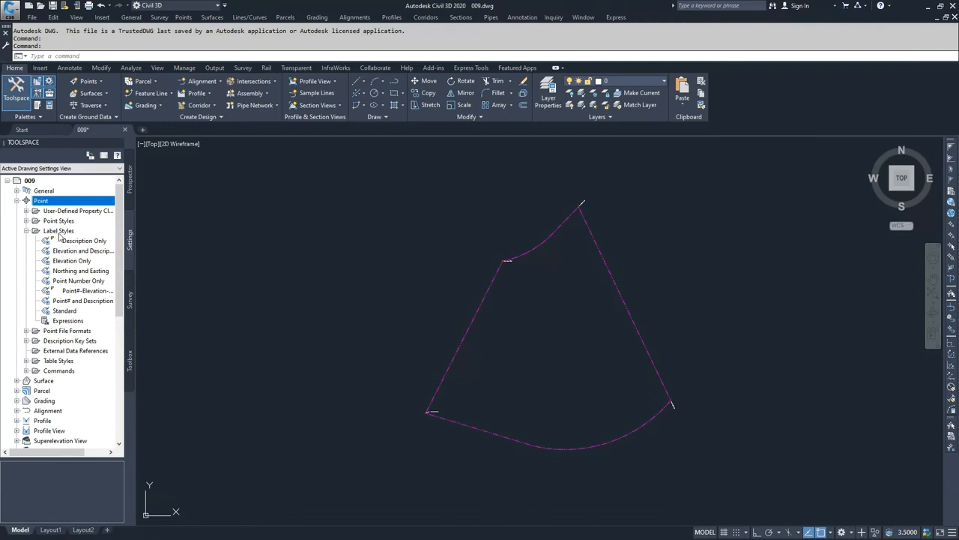
pyautogui.rightClick(61, 233)
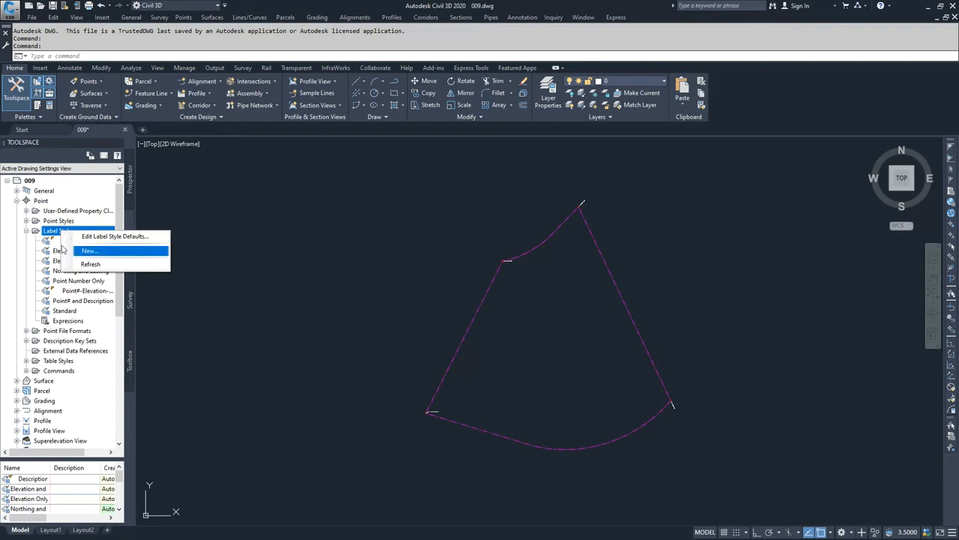
pyautogui.click(50, 231)
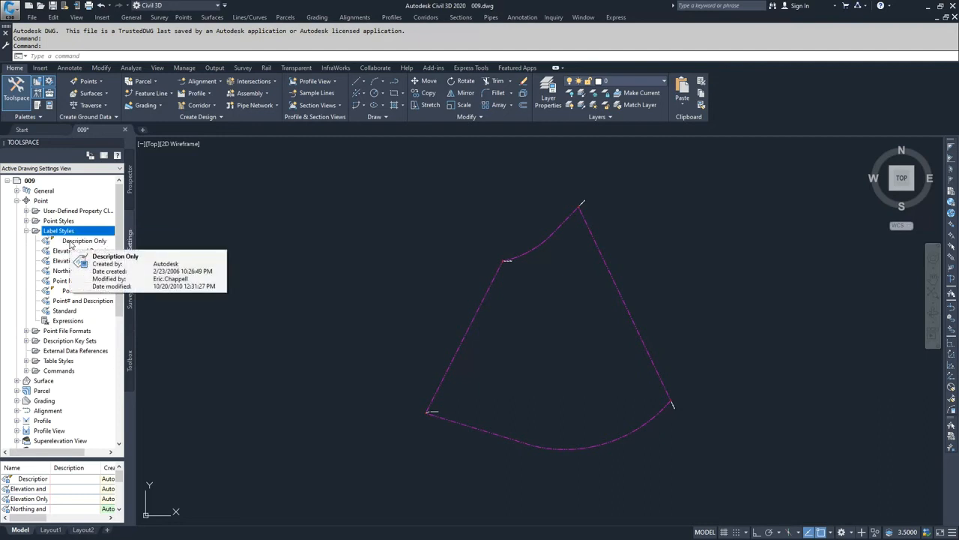
pyautogui.rightClick(72, 245)
pyautogui.click(67, 245)
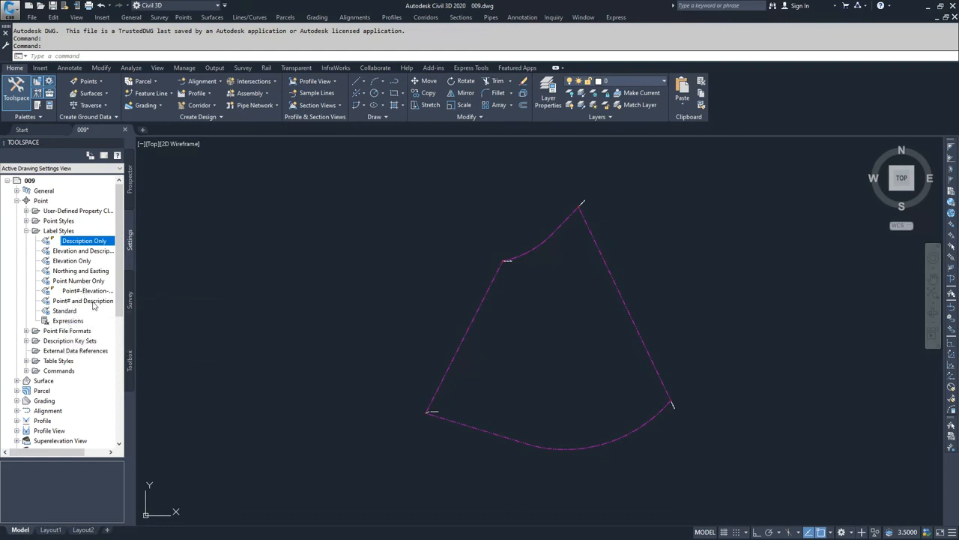
# - Copy the Point# and Description label style and name the copy "Point# - Raw Description - Full Description"
pyautogui.rightClick(83, 304)
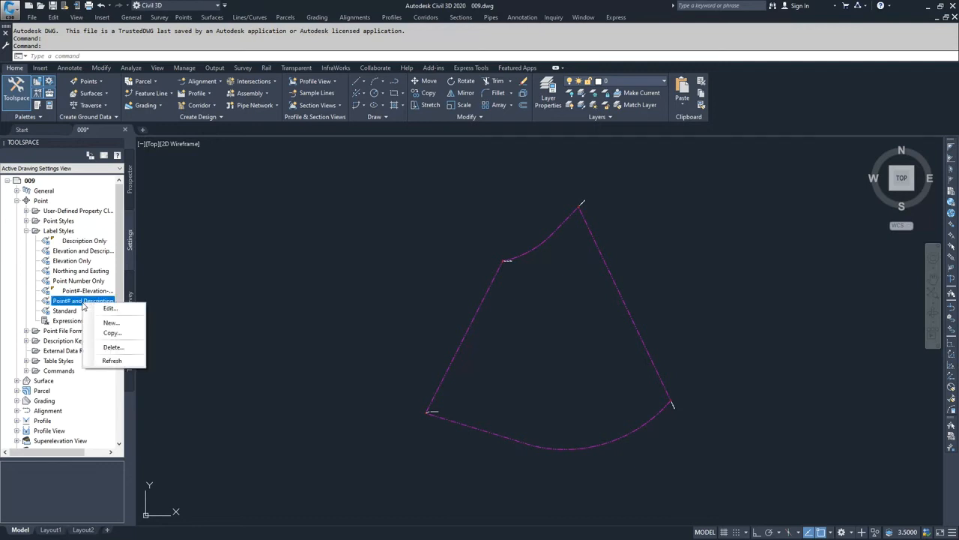
pyautogui.click(113, 335)
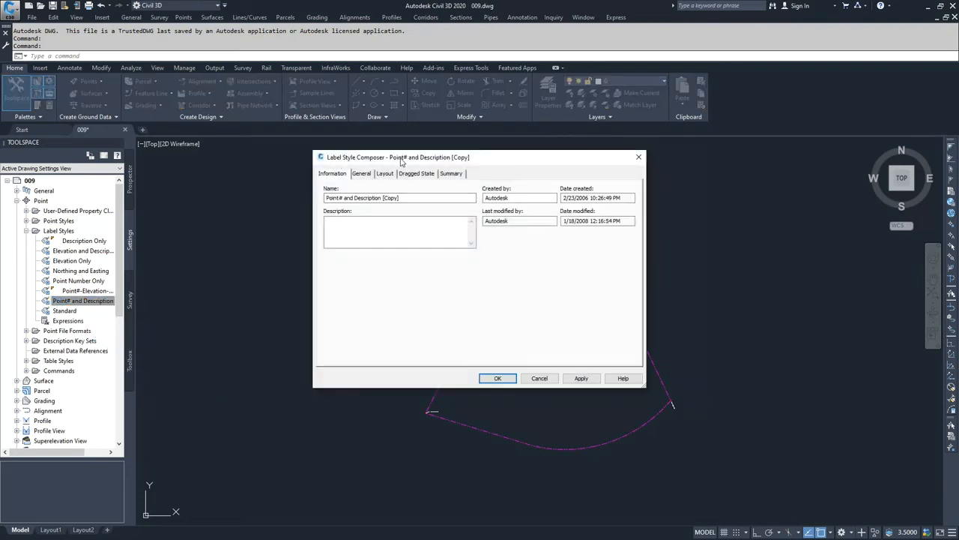
pyautogui.moveTo(401, 197); pyautogui.dragTo(384, 197)
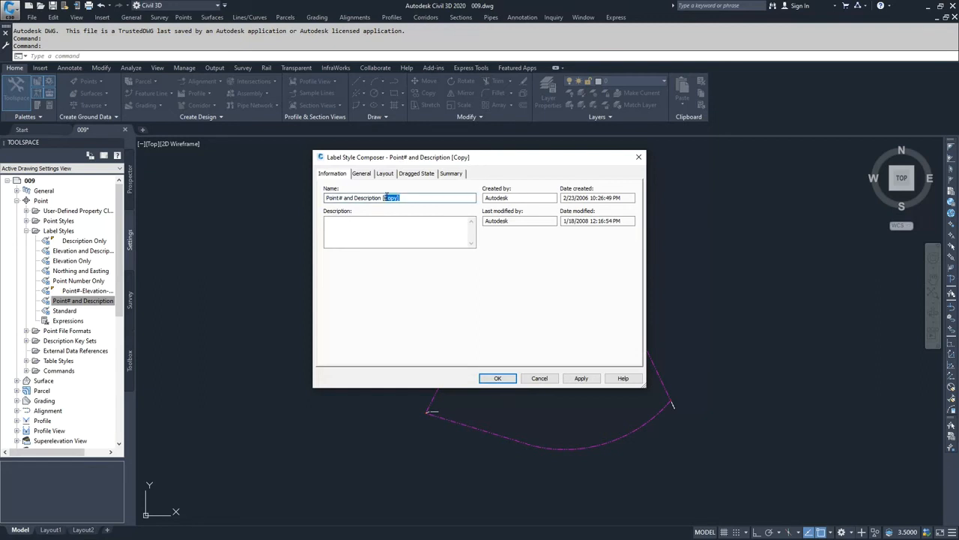
pyautogui.press('BackSpace')
pyautogui.press('BackSpace')
pyautogui.write('- Raw Description - Full Description')
# - Review the new label style's general settings, checking the choices for orientation reference and forced insertion
pyautogui.click(363, 173)
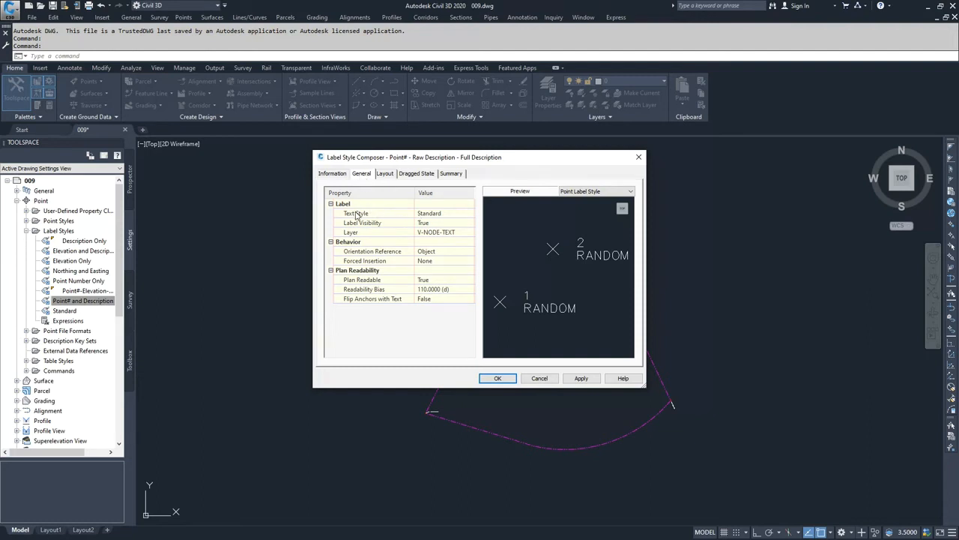
pyautogui.click(448, 255)
pyautogui.click(455, 256)
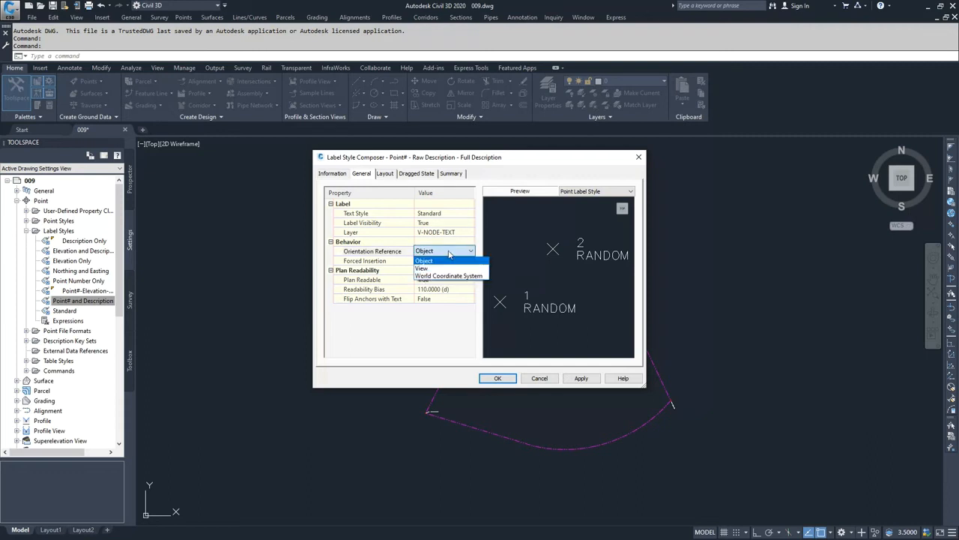
pyautogui.click(449, 256)
pyautogui.click(442, 261)
pyautogui.click(451, 261)
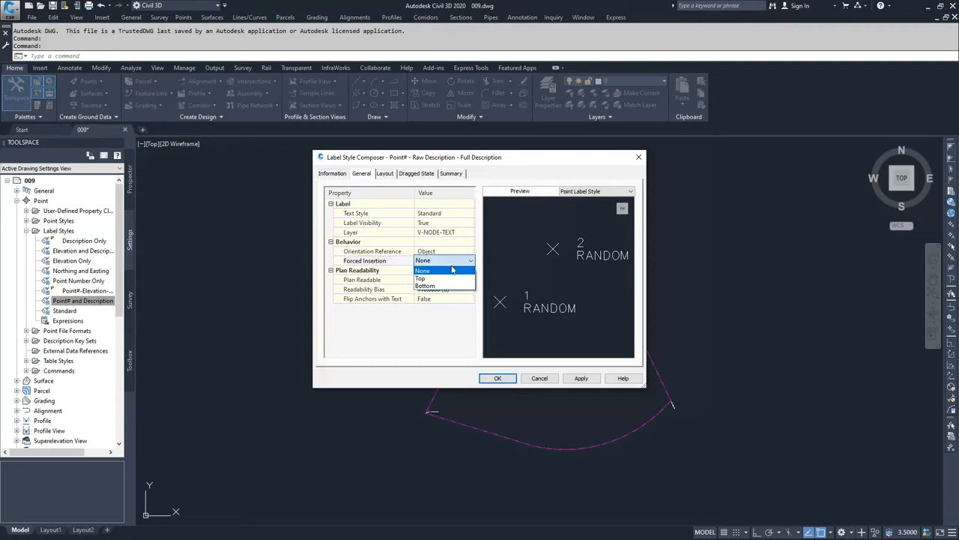
pyautogui.click(433, 270)
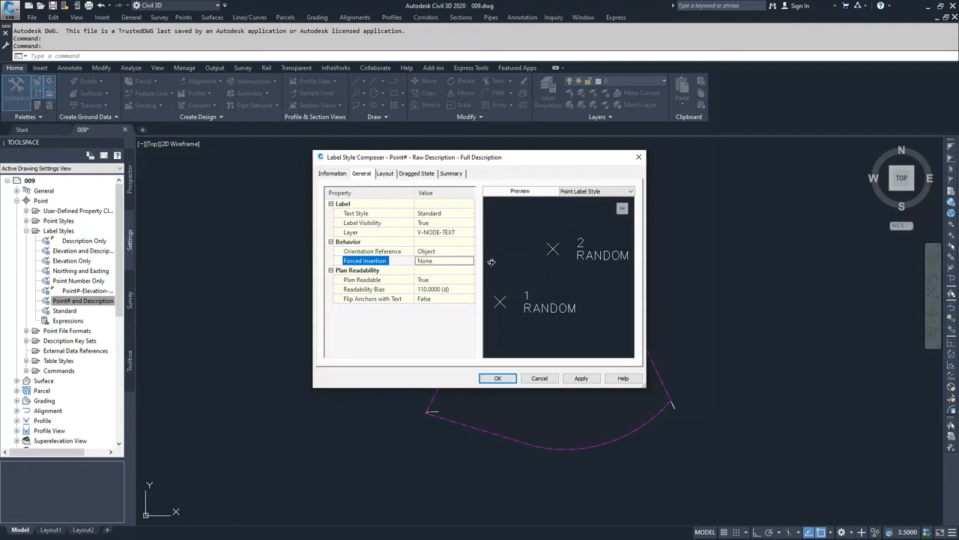
# - Check the label style's layout components and add a text component named Raw Description
pyautogui.click(385, 175)
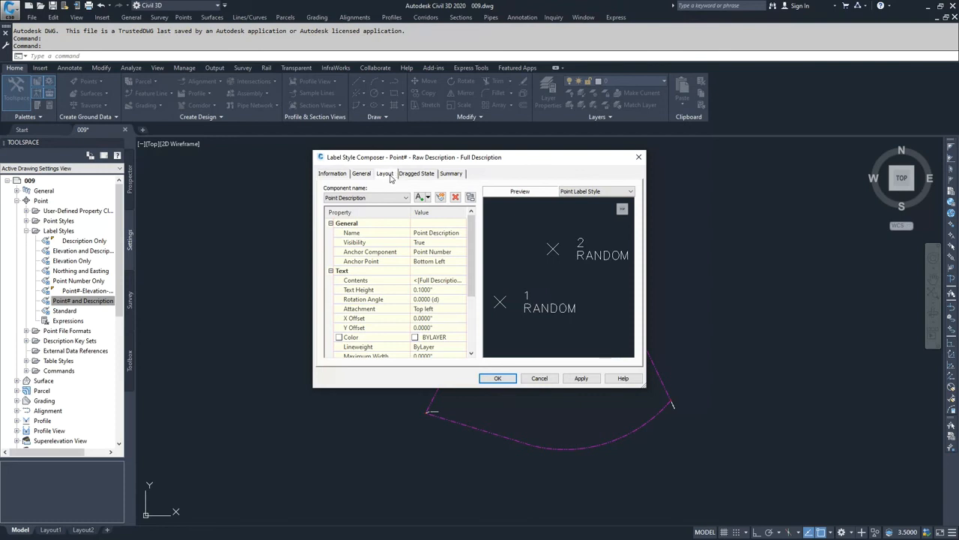
pyautogui.click(369, 196)
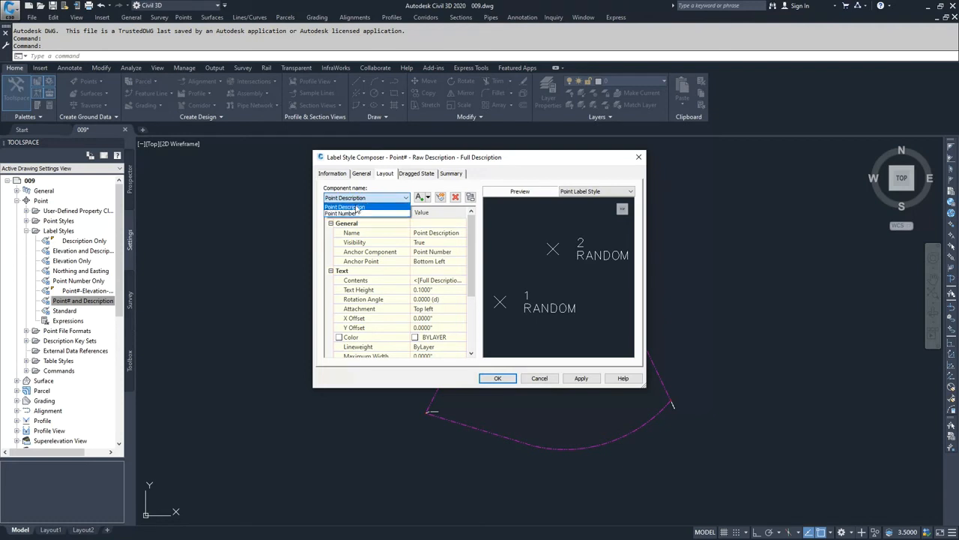
pyautogui.click(362, 200)
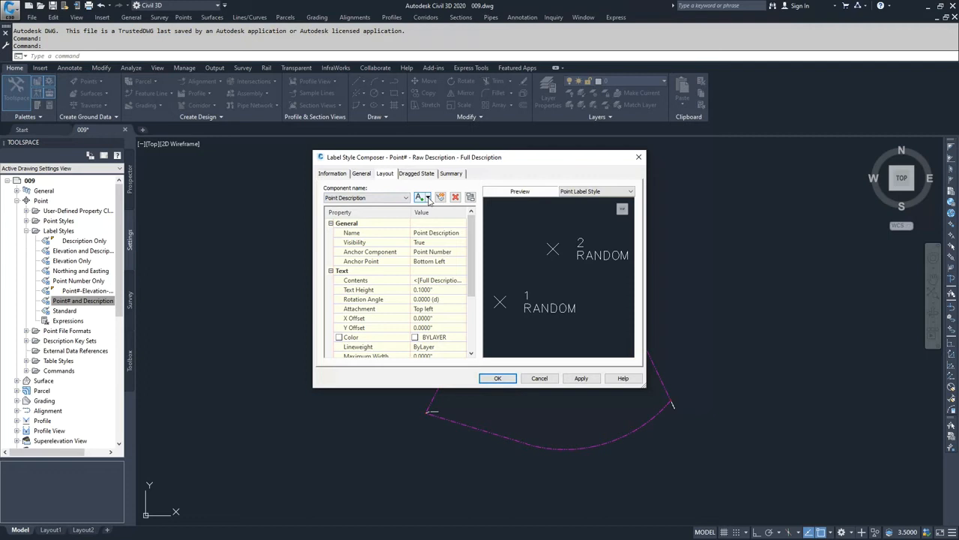
pyautogui.click(427, 197)
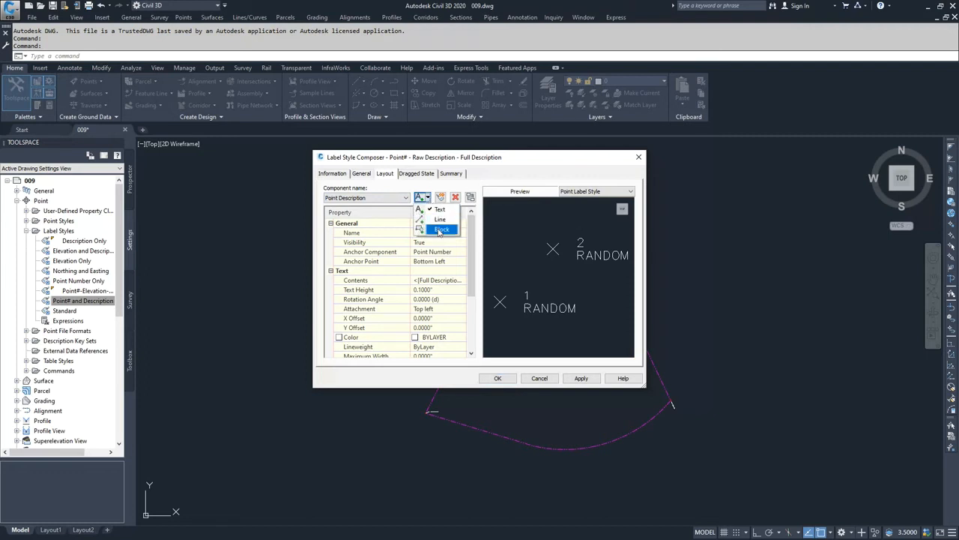
pyautogui.click(428, 199)
pyautogui.click(428, 198)
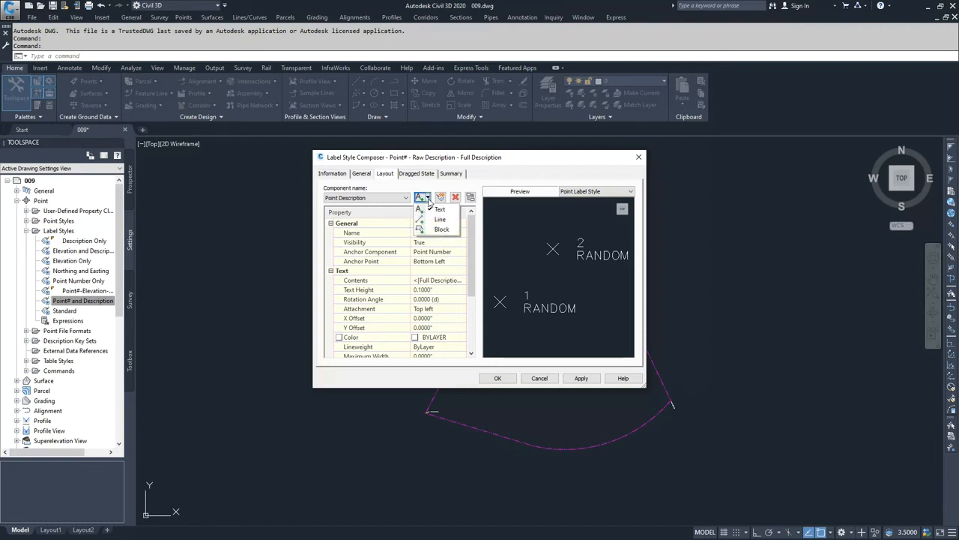
pyautogui.click(441, 212)
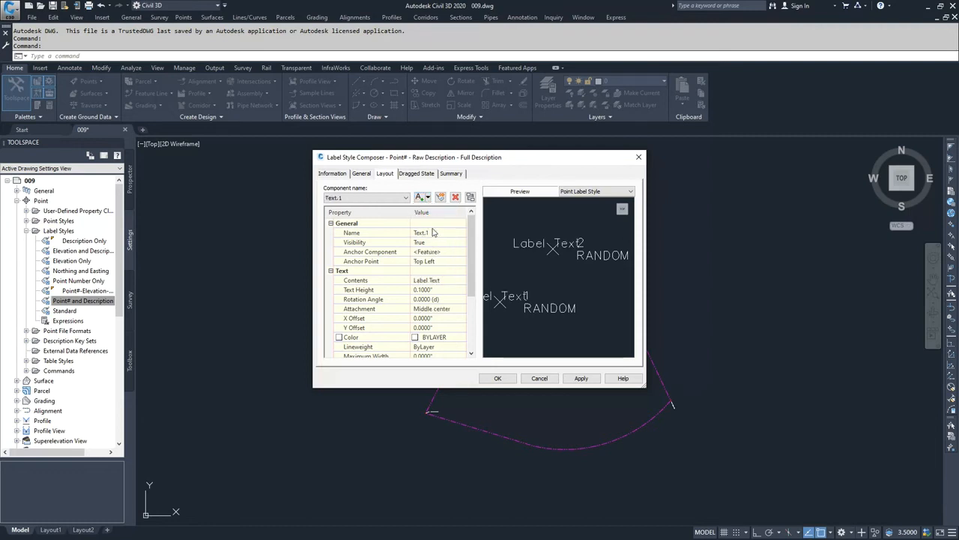
pyautogui.click(431, 233)
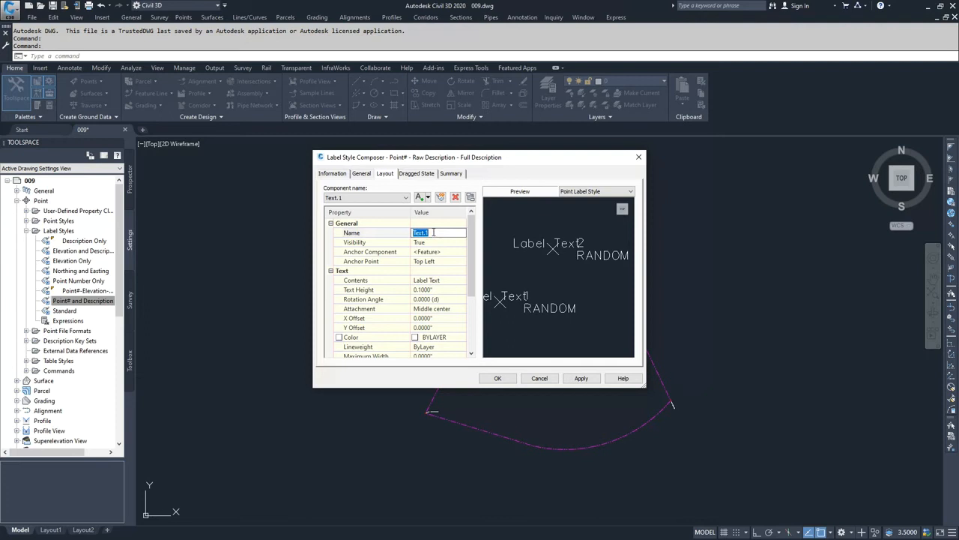
pyautogui.write('Raw Description')
# - Anchor the Raw Description component to the Point Number component at its Bottom Left anchor point
pyautogui.click(439, 253)
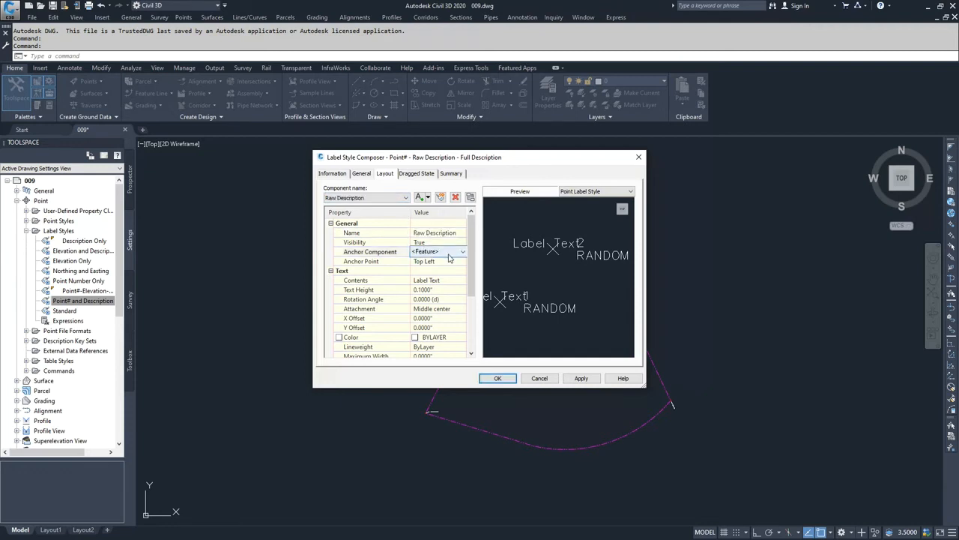
pyautogui.click(442, 253)
pyautogui.click(441, 277)
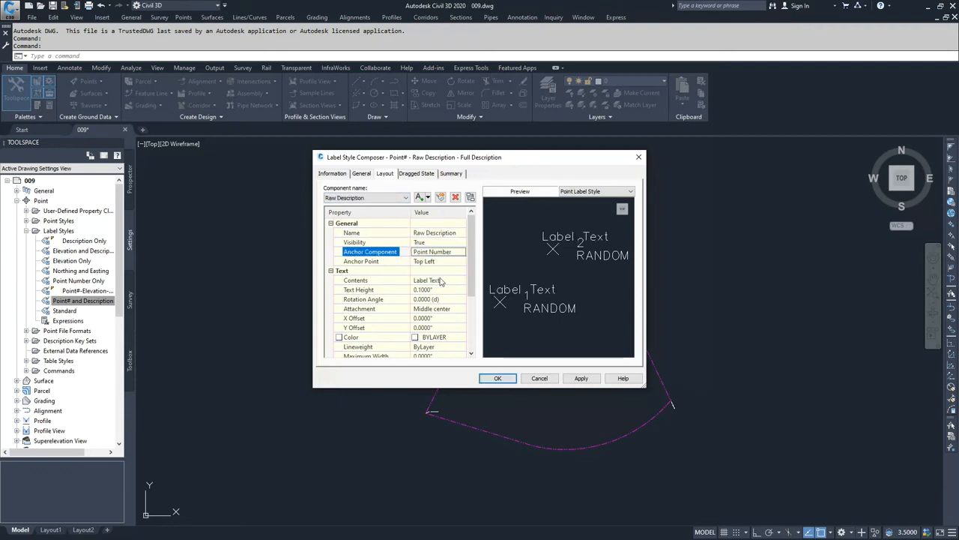
pyautogui.click(439, 261)
pyautogui.click(439, 262)
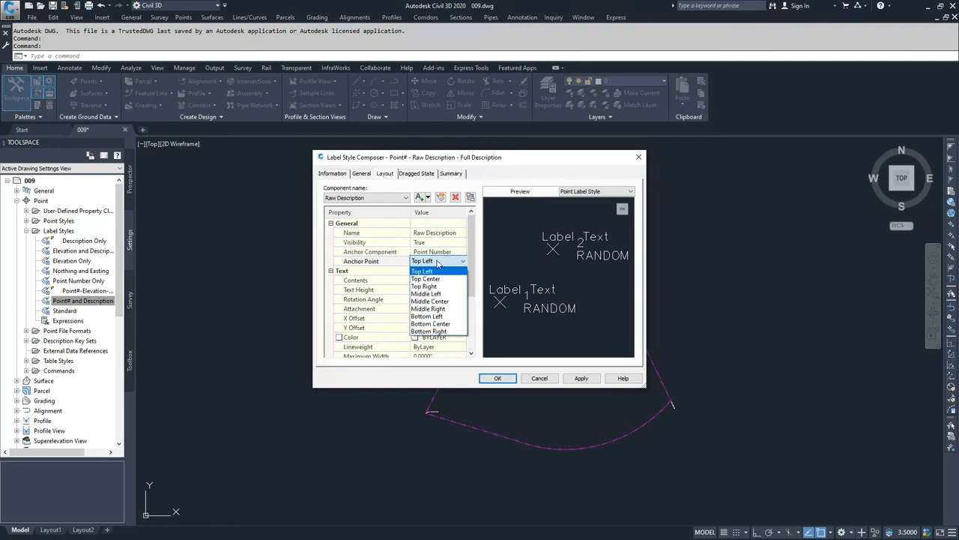
pyautogui.click(438, 315)
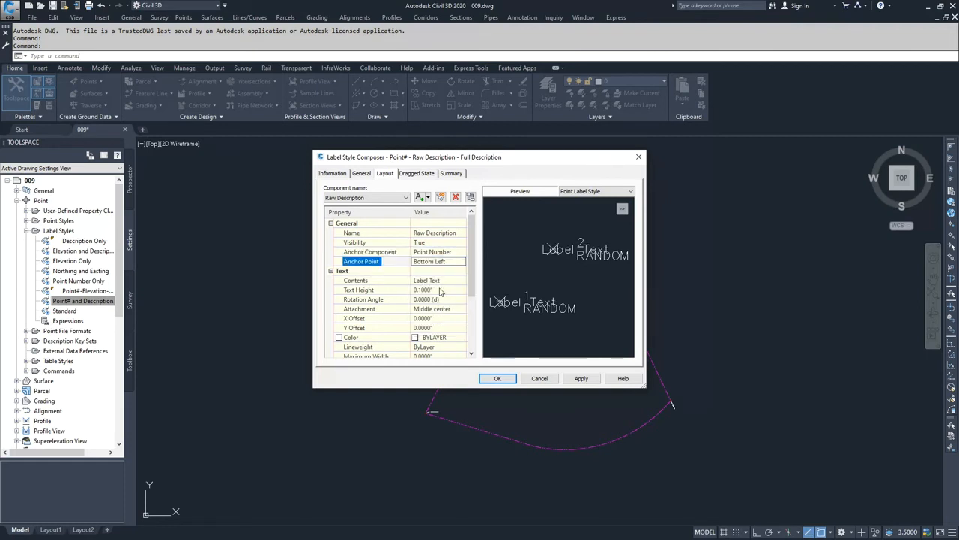
# - Rename the label's Point Description component to Full Description
pyautogui.click(390, 199)
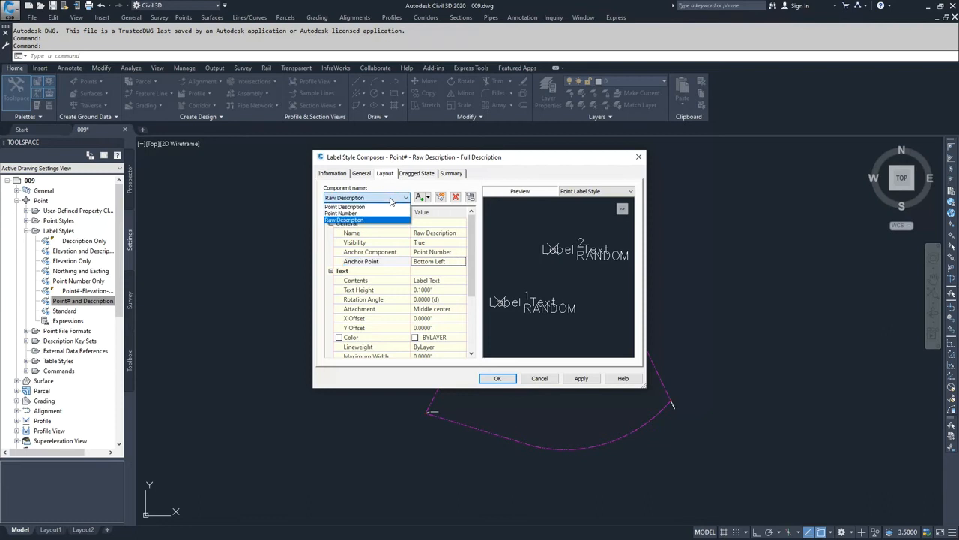
pyautogui.click(345, 207)
pyautogui.click(426, 233)
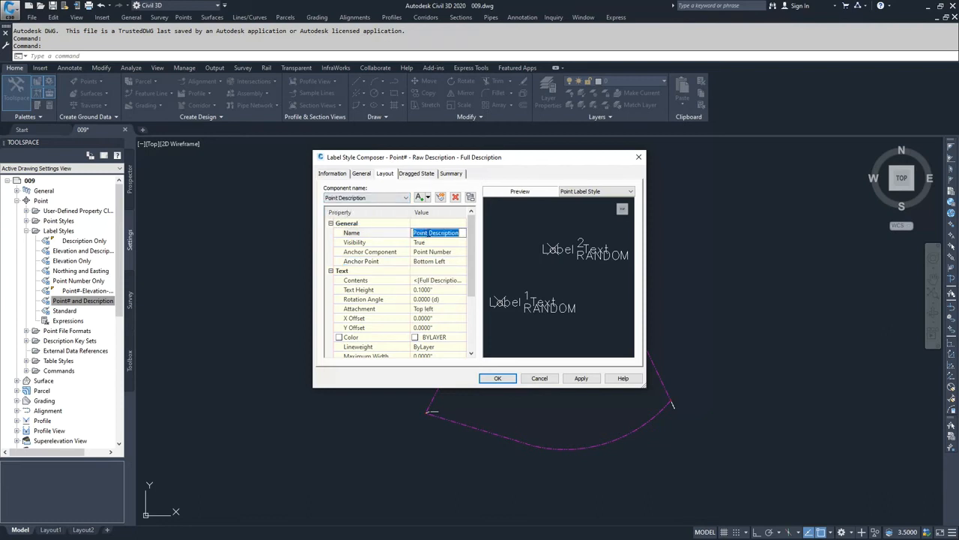
pyautogui.moveTo(427, 233); pyautogui.dragTo(384, 235)
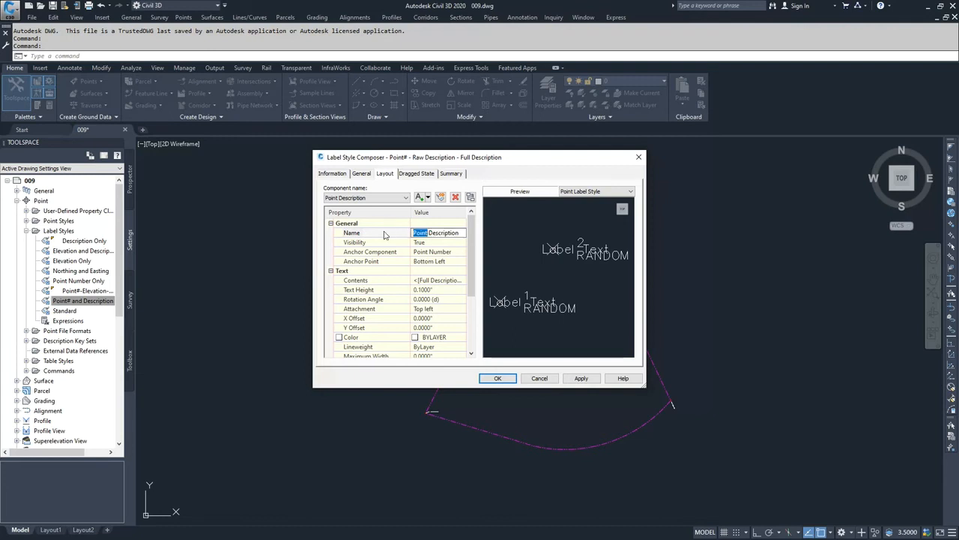
pyautogui.write('Full')
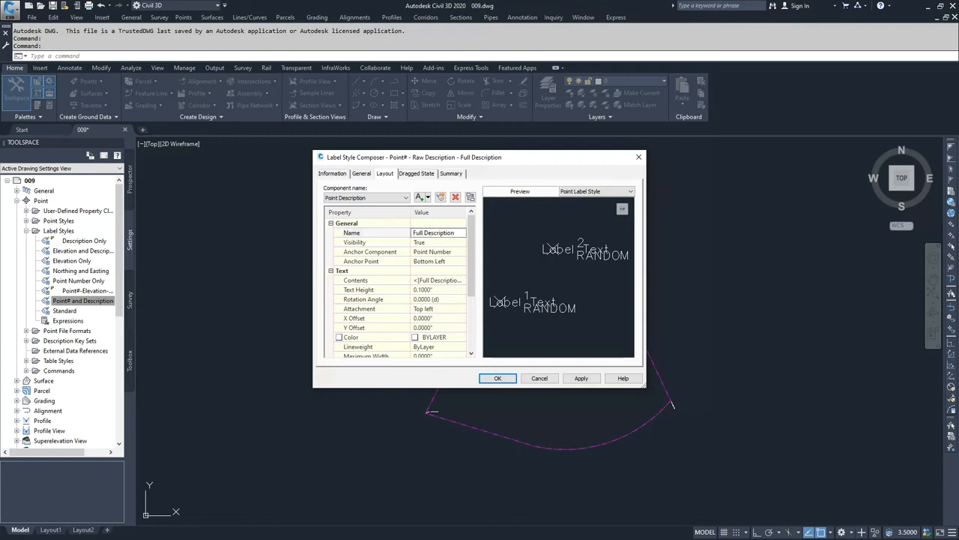
# - Set the Full Description component's anchor component to Raw Description
pyautogui.click(423, 242)
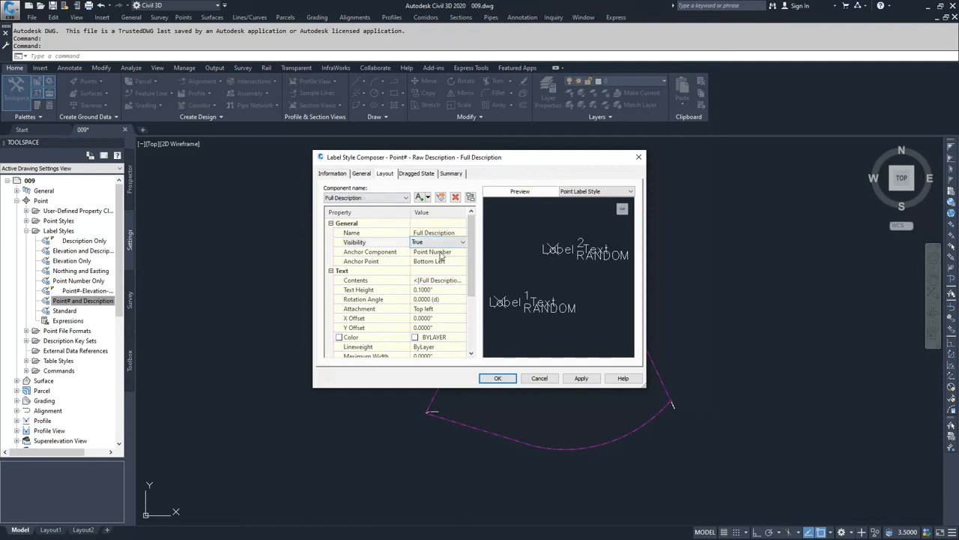
pyautogui.click(439, 251)
pyautogui.click(449, 252)
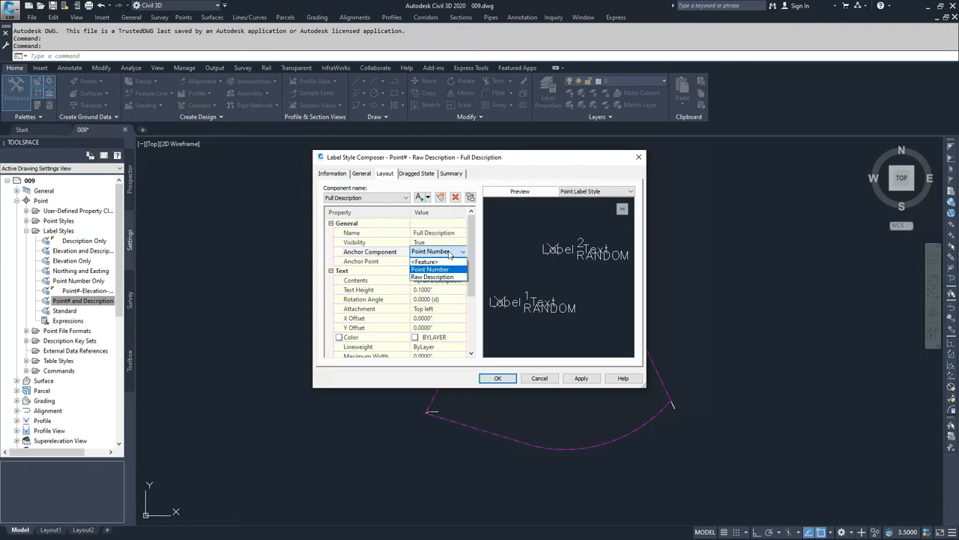
pyautogui.click(432, 277)
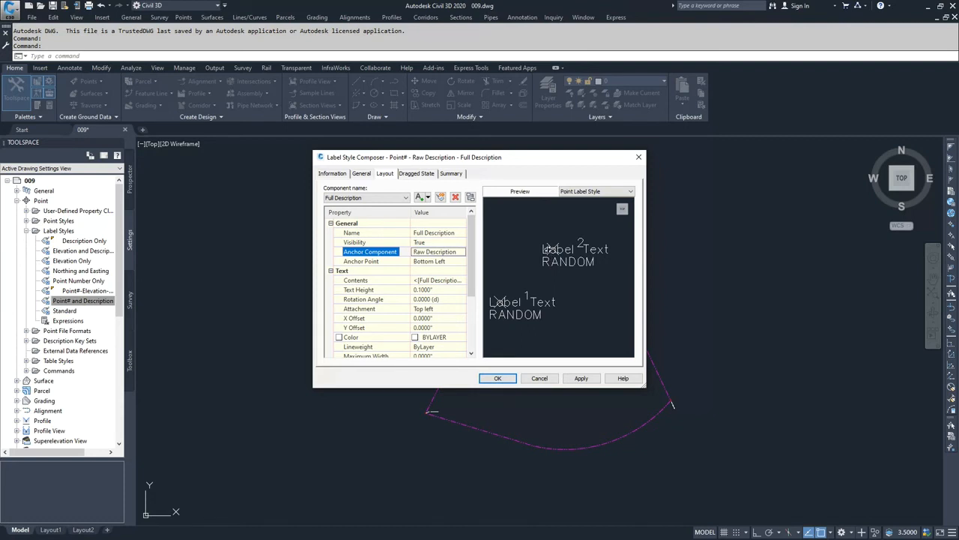
# - Open the Raw Description component's text contents for editing and delete the placeholder label text
pyautogui.click(397, 197)
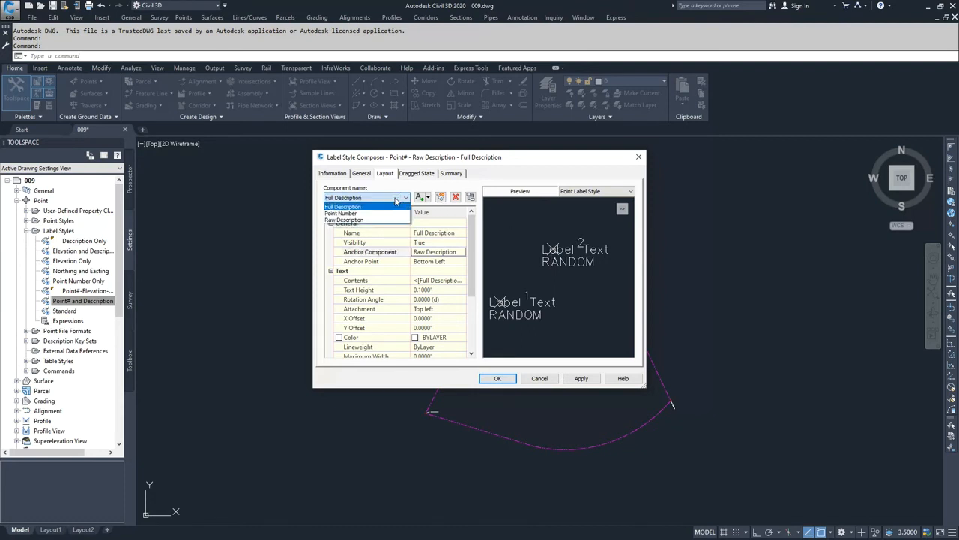
pyautogui.click(356, 220)
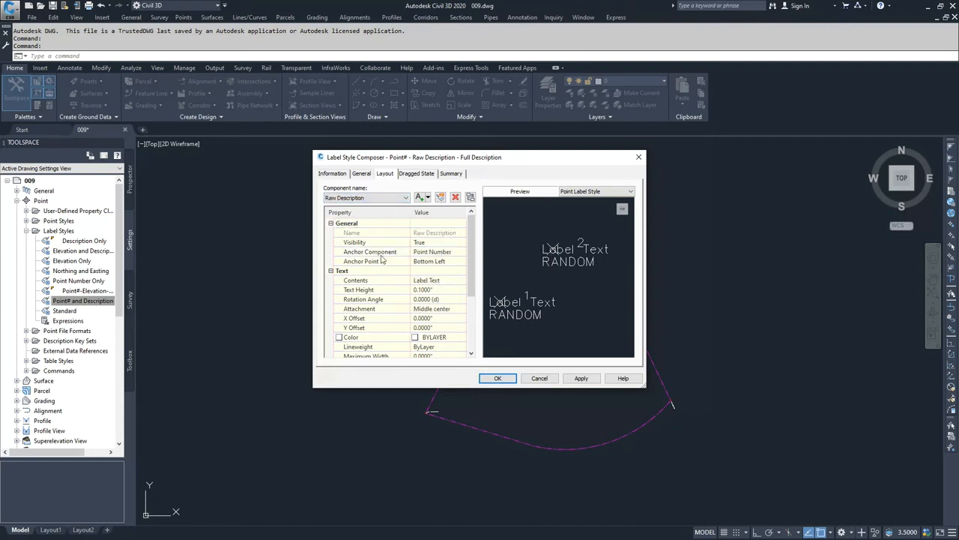
pyautogui.click(441, 282)
pyautogui.click(463, 282)
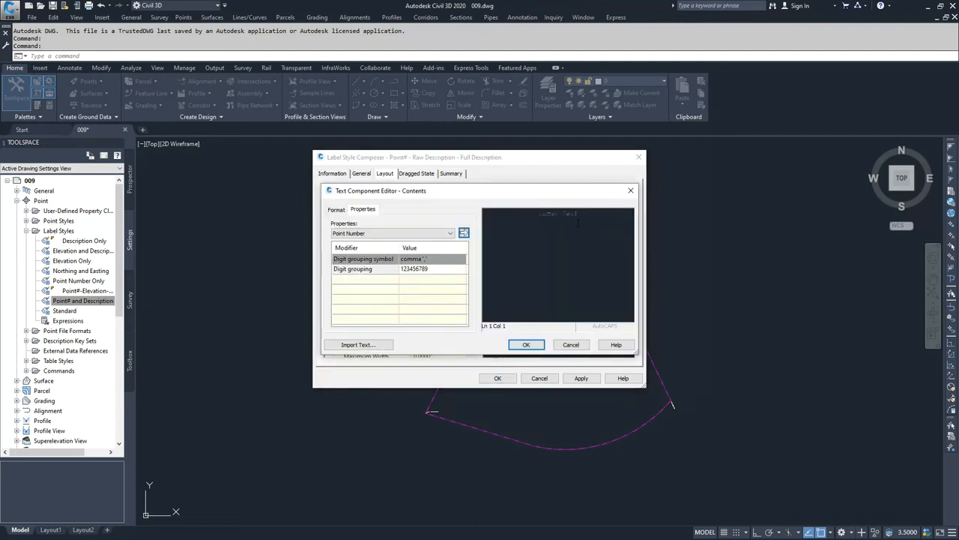
pyautogui.moveTo(577, 213); pyautogui.dragTo(525, 213)
pyautogui.press('Delete')
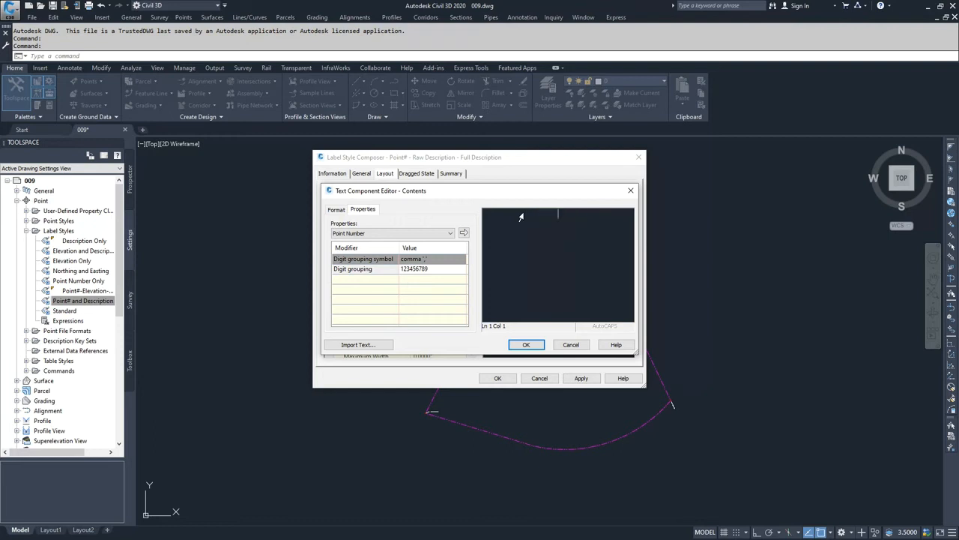
# - Insert the Raw Description property into the component's contents, with capitalization set to preserve case, and accept the text
pyautogui.click(439, 235)
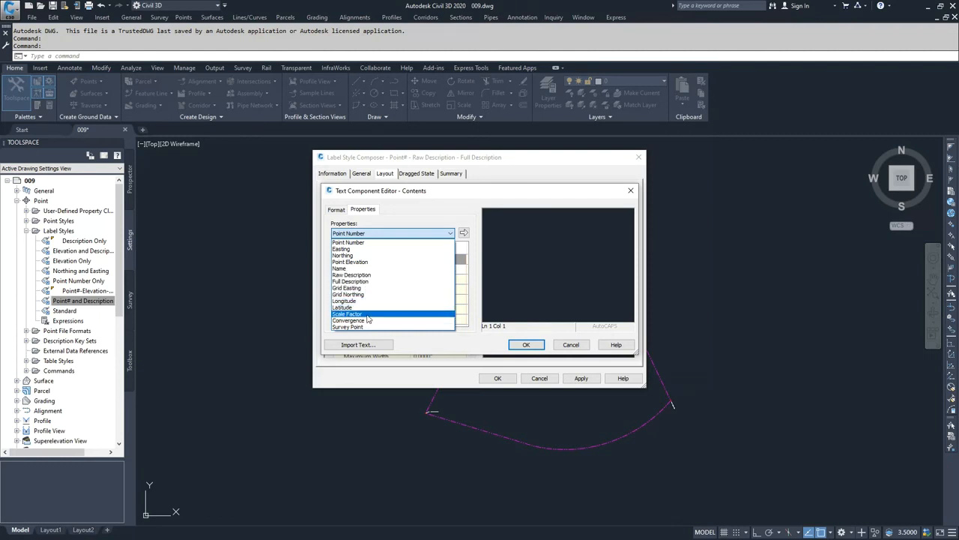
pyautogui.click(365, 276)
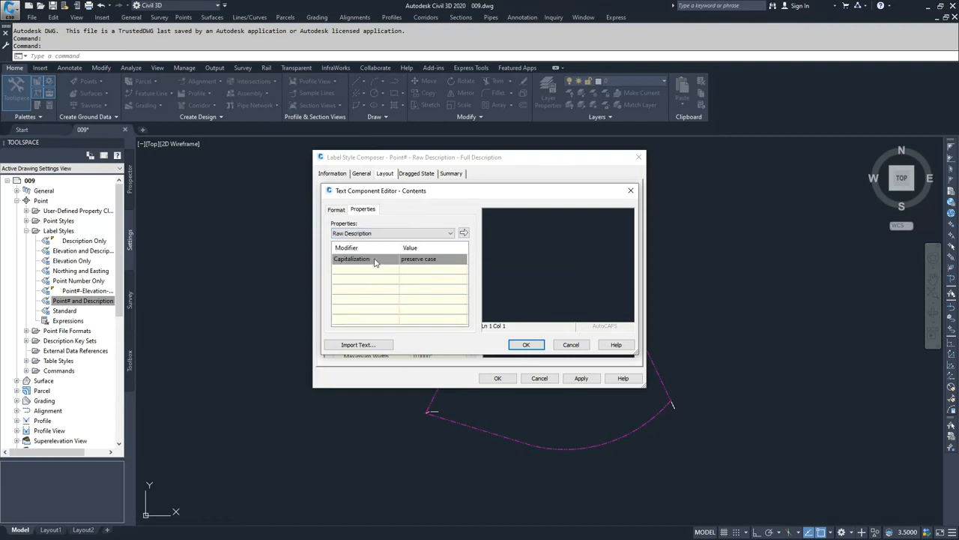
pyautogui.click(429, 259)
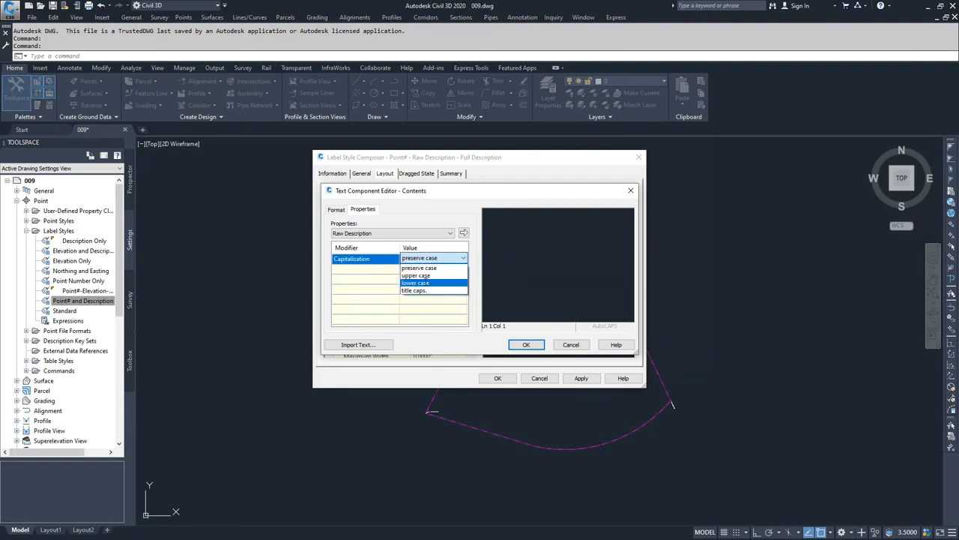
pyautogui.click(433, 269)
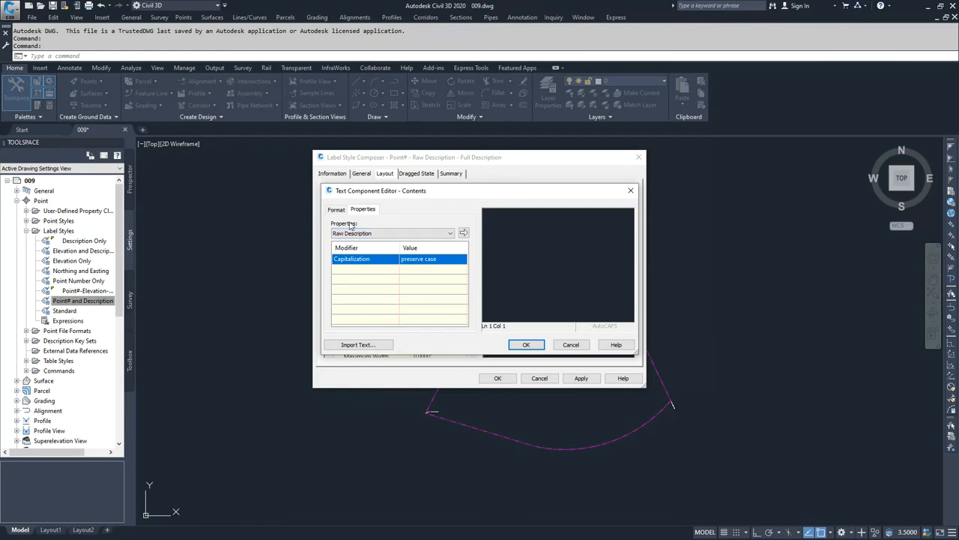
pyautogui.click(464, 233)
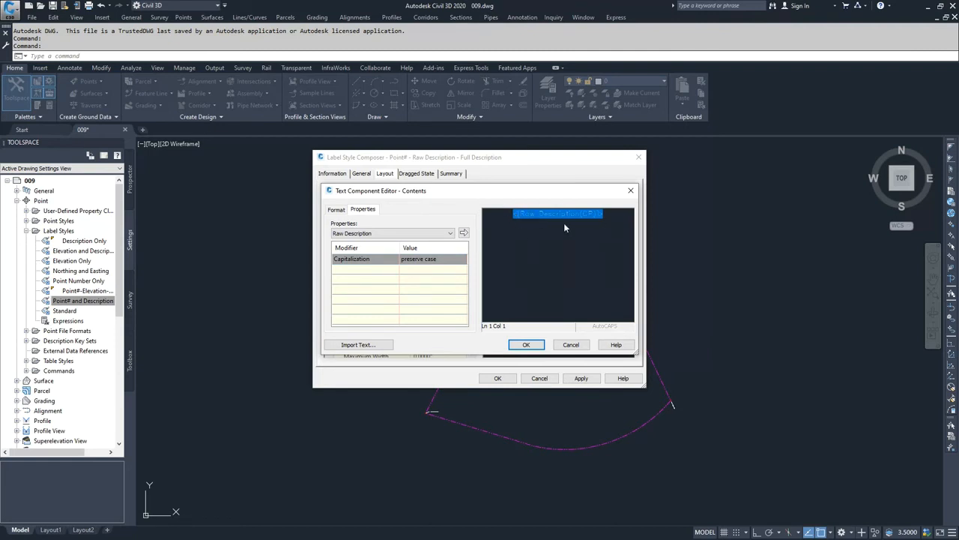
pyautogui.click(528, 345)
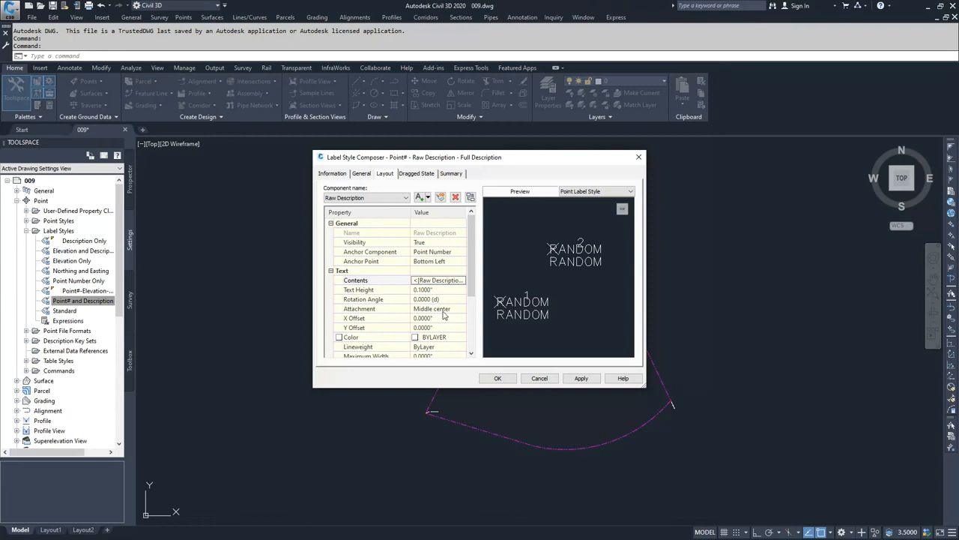
# - Set the Raw Description component's text attachment to Top left
pyautogui.click(443, 313)
pyautogui.click(447, 312)
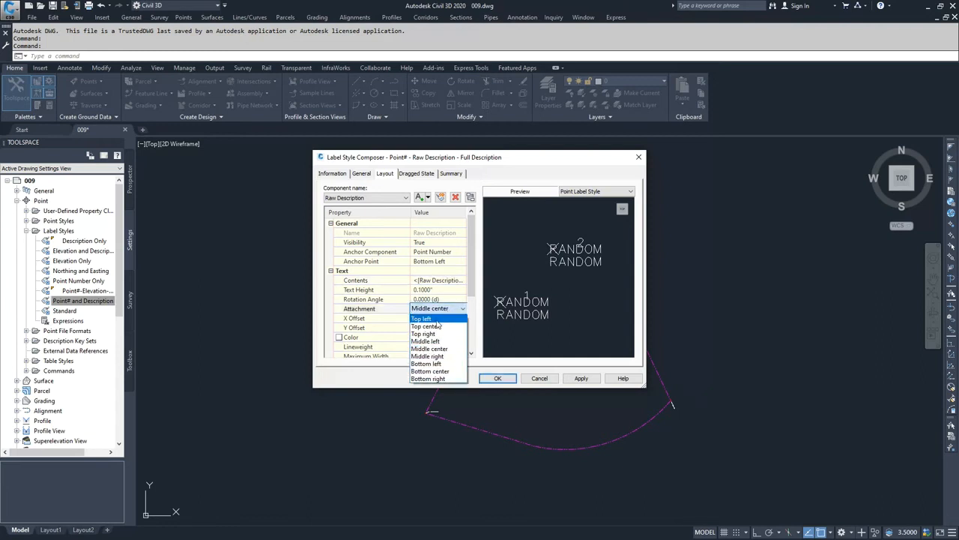
pyautogui.click(437, 319)
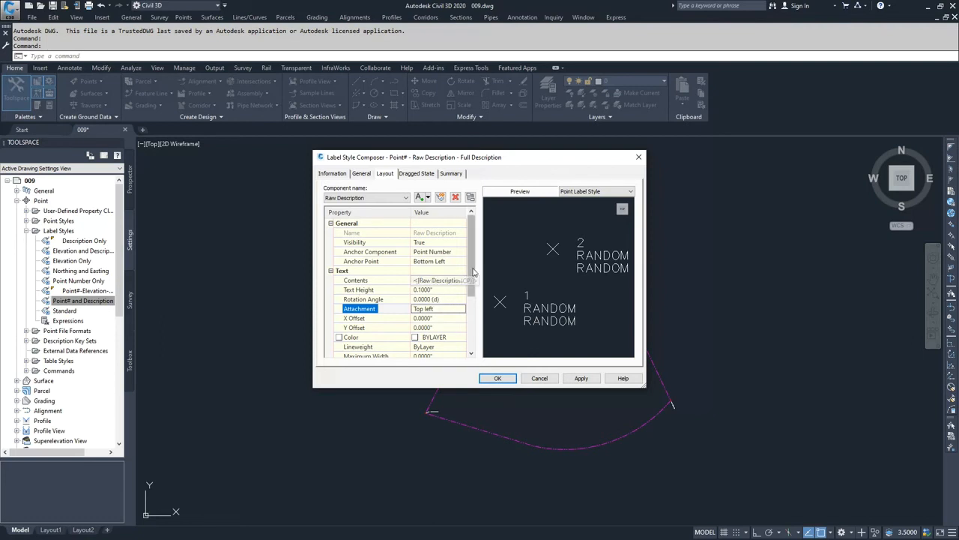
# - Review the label style's border, dragged state and summary settings, and save the style
pyautogui.scroll(-3, 471, 319)
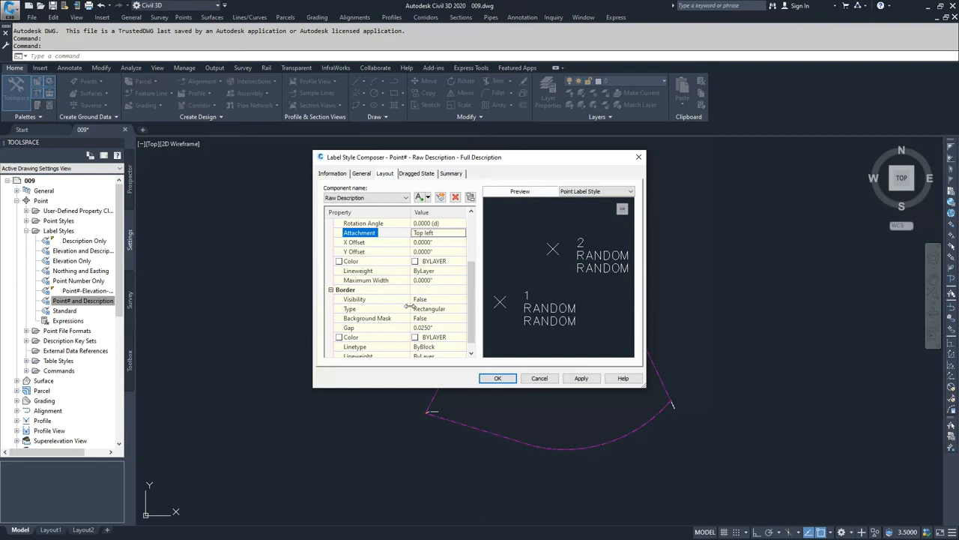
pyautogui.moveTo(473, 288); pyautogui.dragTo(473, 299)
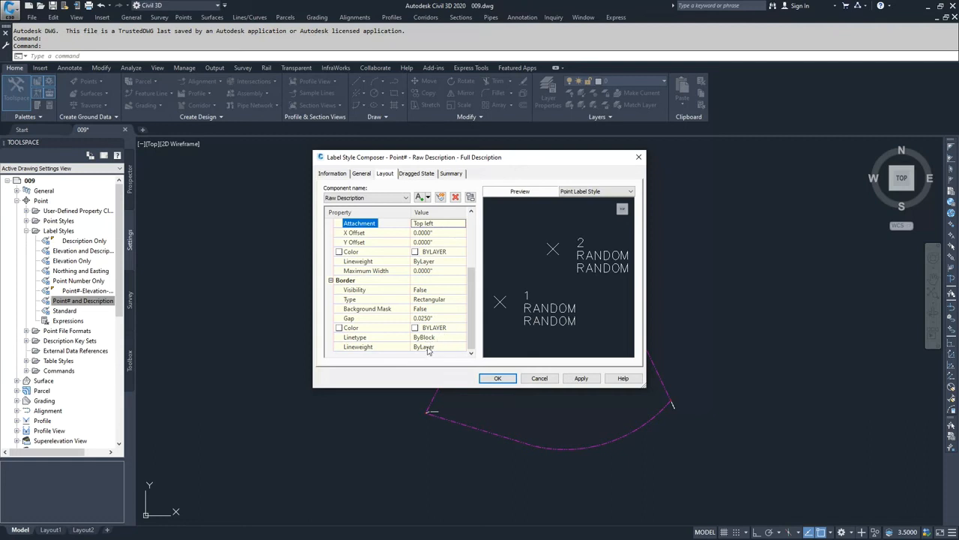
pyautogui.click(413, 174)
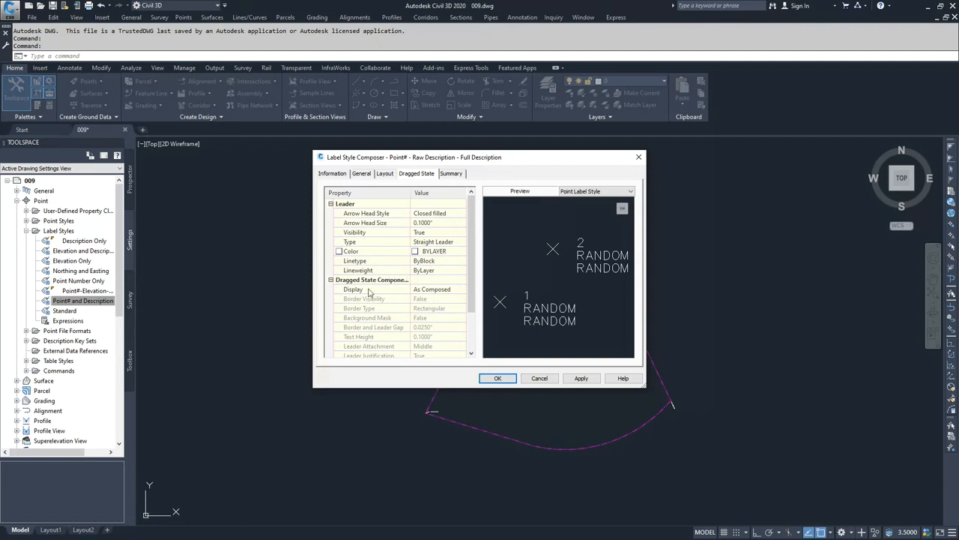
pyautogui.scroll(-1, 472, 237)
pyautogui.scroll(-1, 467, 270)
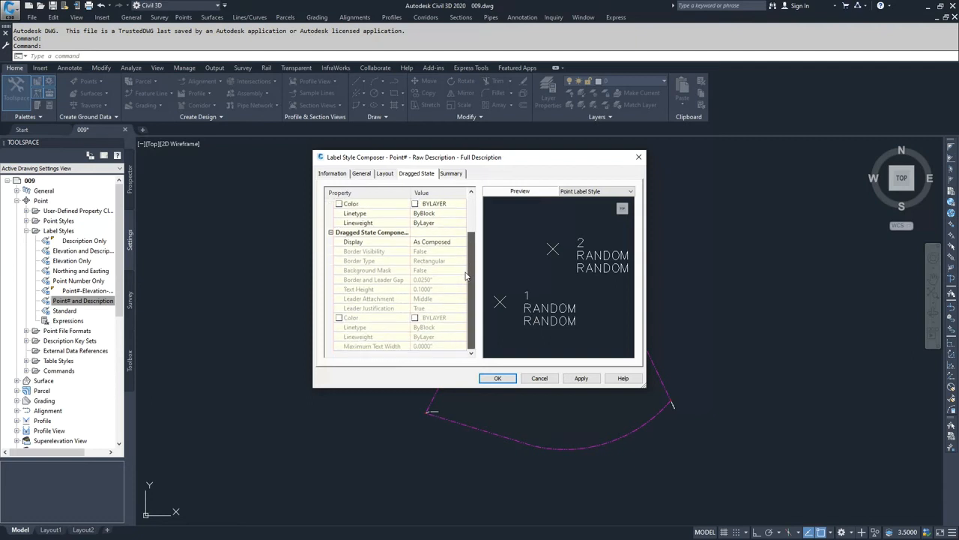
pyautogui.scroll(2, 465, 276)
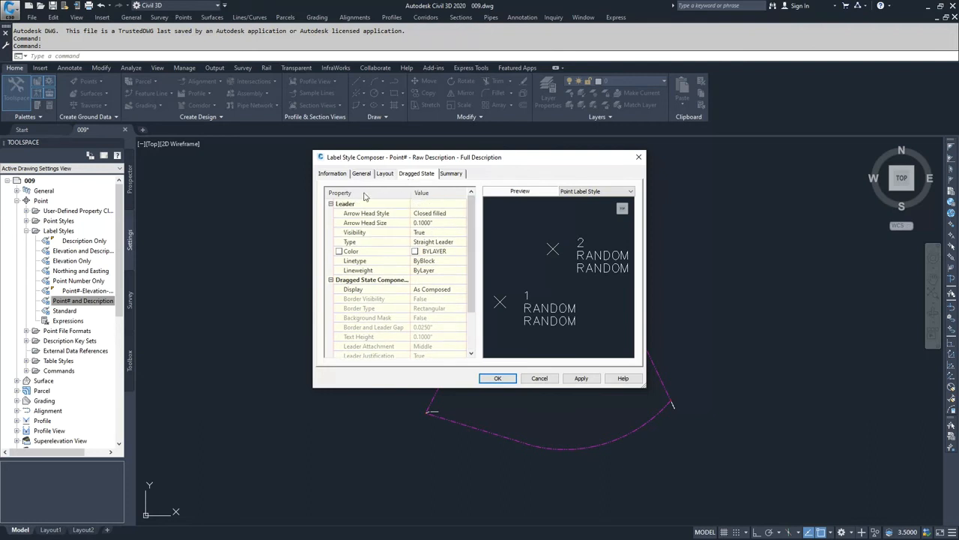
pyautogui.click(453, 176)
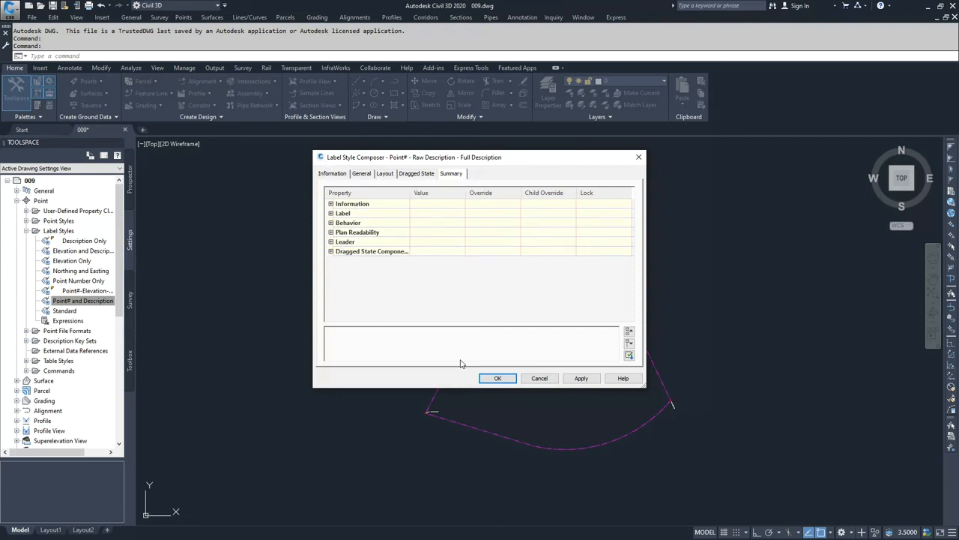
pyautogui.click(577, 378)
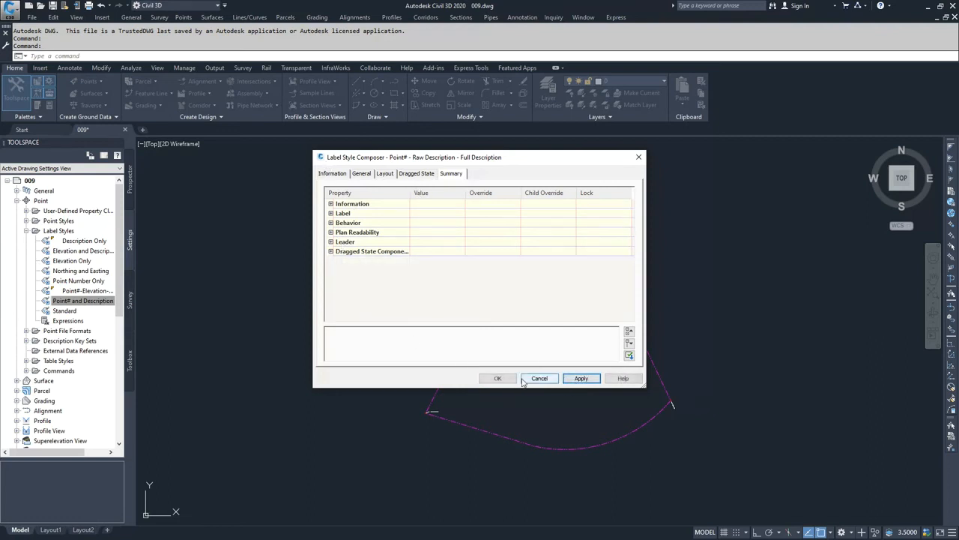
pyautogui.click(497, 377)
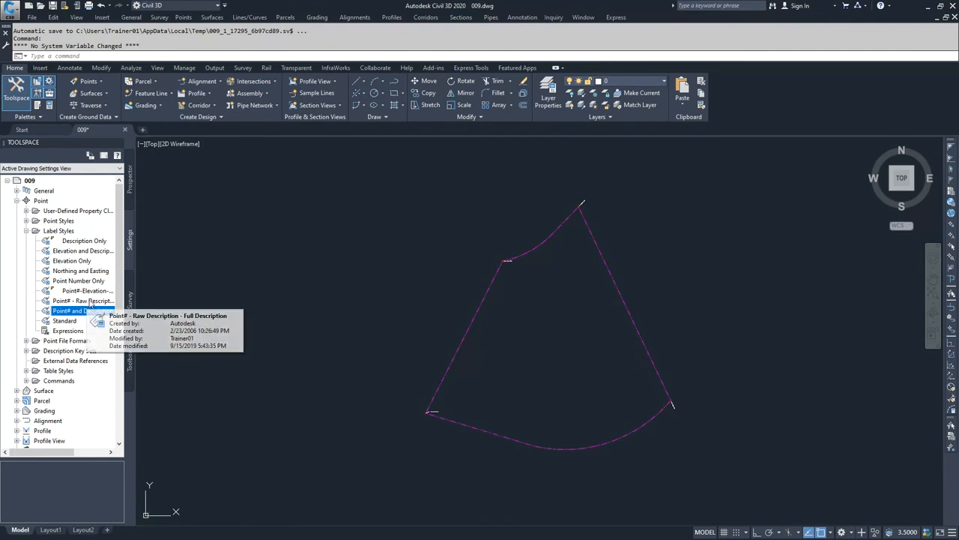
# - Examine the styles and point label styles assigned to the drawing's points in the point editor
pyautogui.click(130, 185)
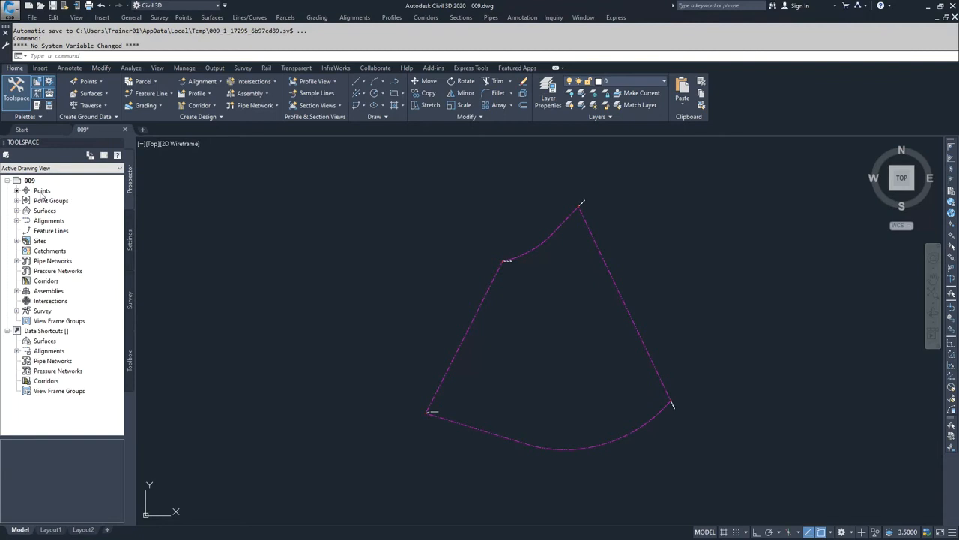
pyautogui.rightClick(41, 192)
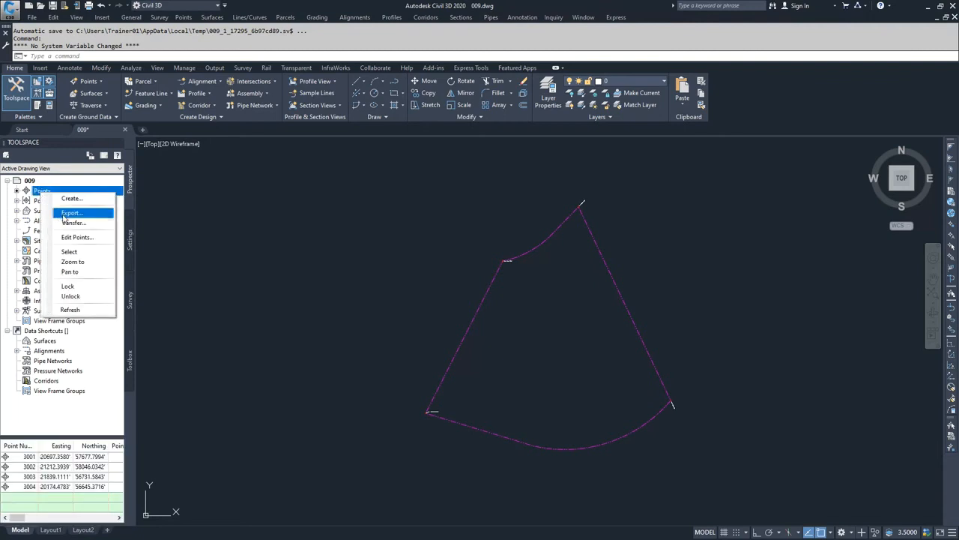
pyautogui.click(75, 238)
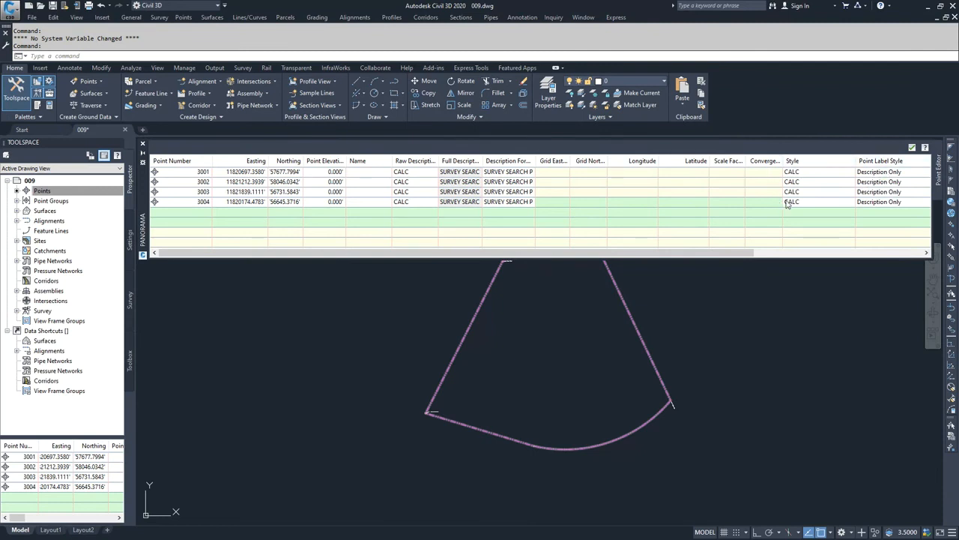
pyautogui.click(912, 148)
# - In the Essentials description key set, assign the Point# - Raw Description - Full Description label style to the CALC* code
pyautogui.click(130, 251)
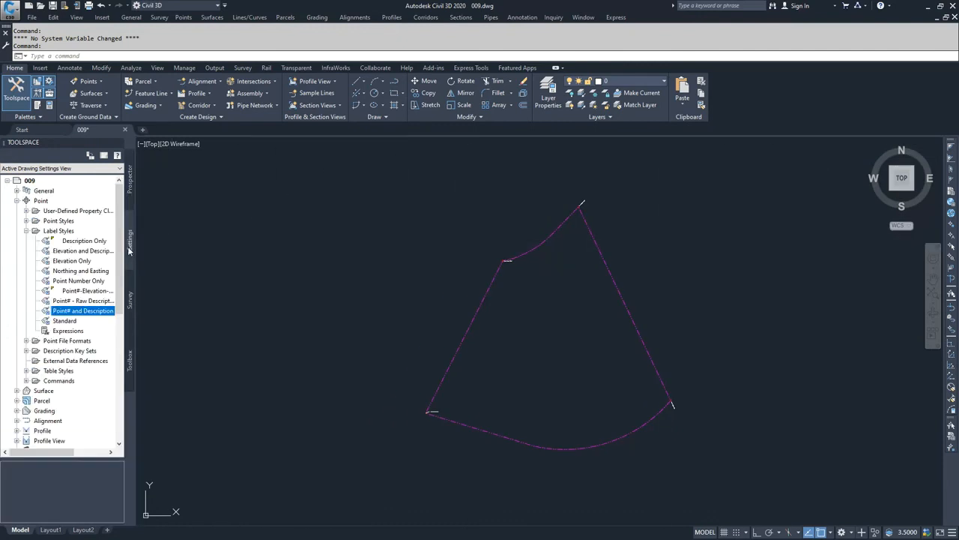
pyautogui.click(27, 231)
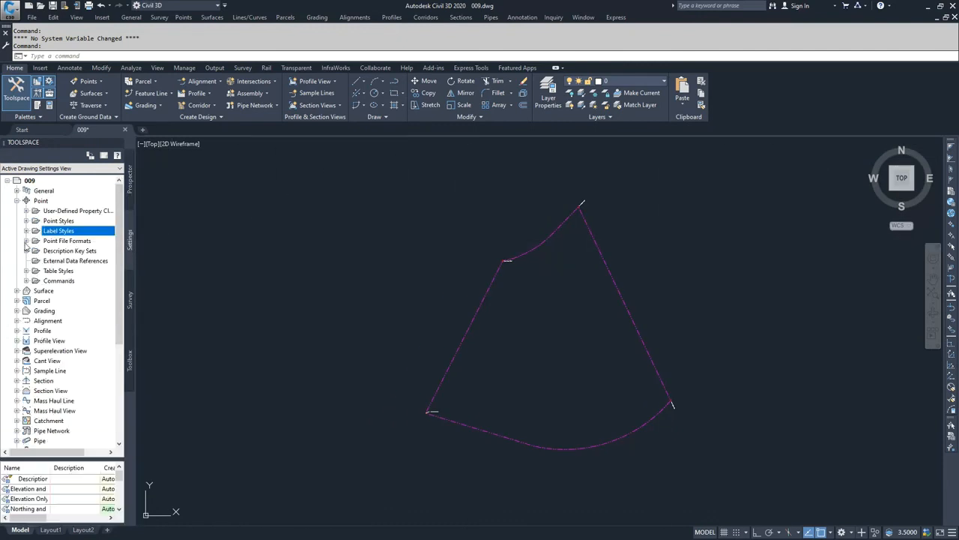
pyautogui.click(26, 251)
pyautogui.click(64, 260)
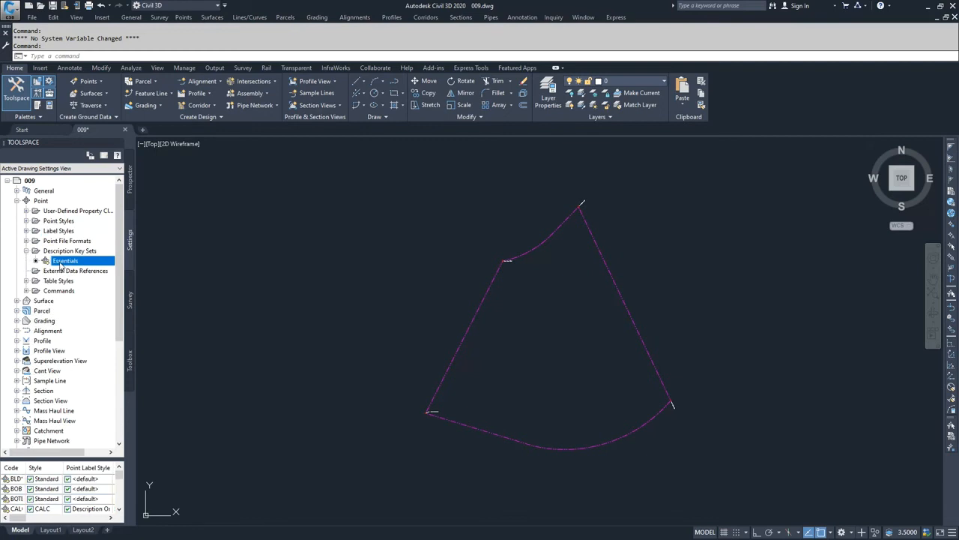
pyautogui.rightClick(66, 261)
pyautogui.click(93, 282)
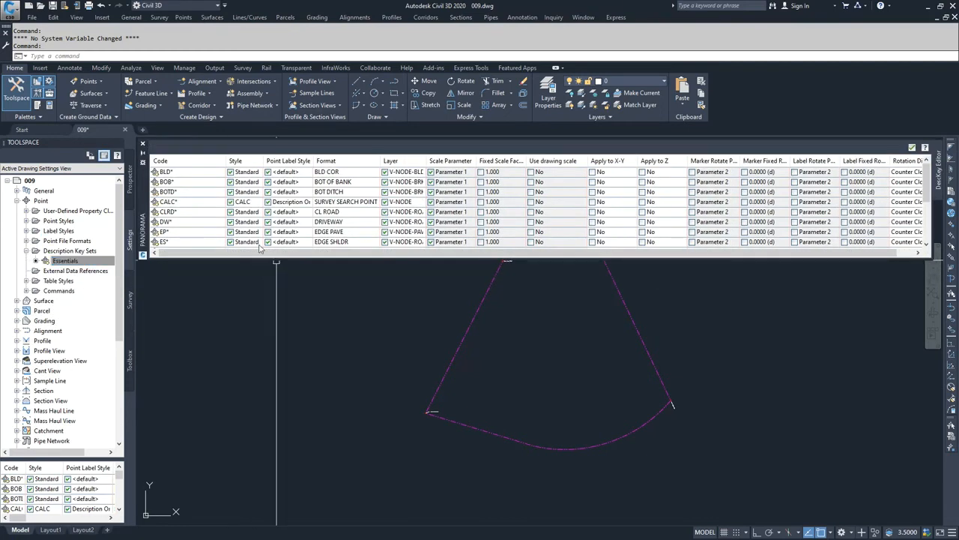
pyautogui.click(168, 204)
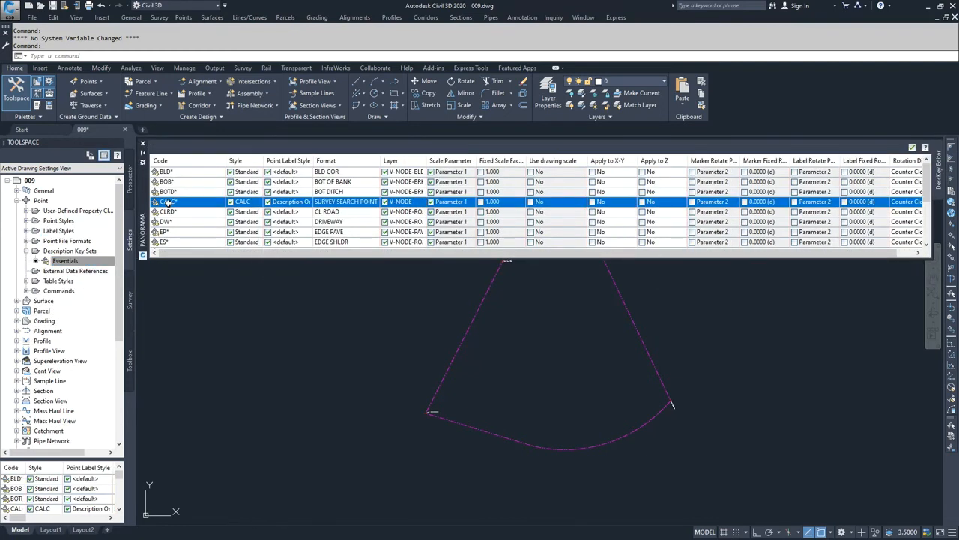
pyautogui.click(288, 203)
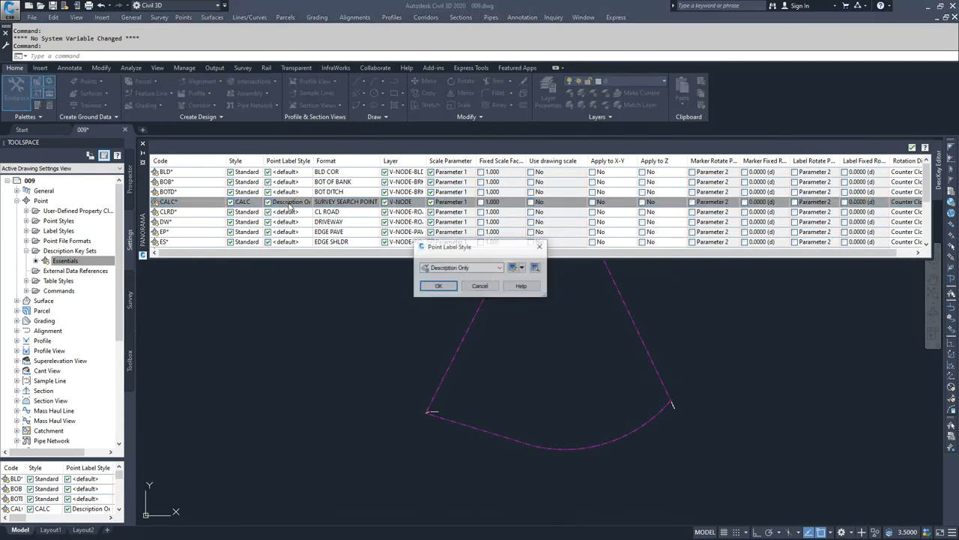
pyautogui.click(451, 268)
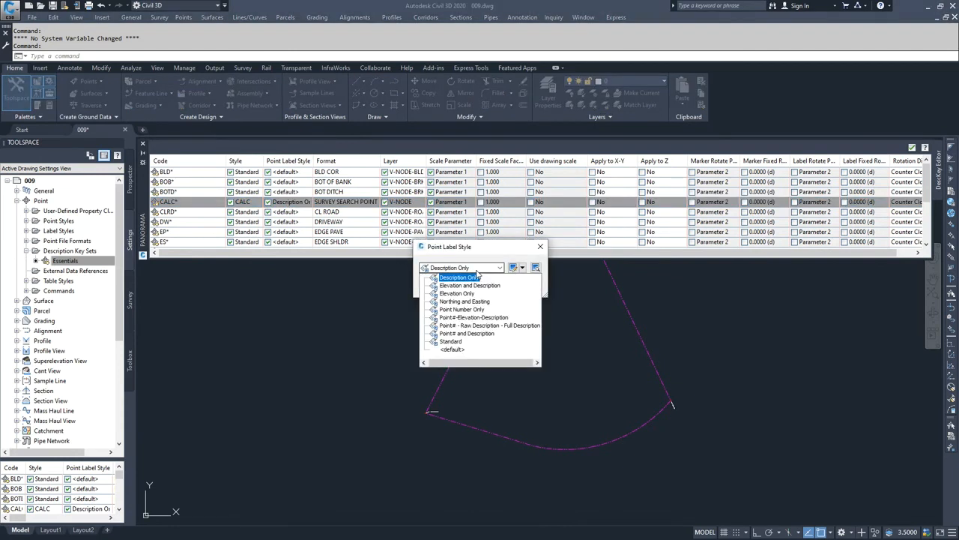
pyautogui.click(479, 325)
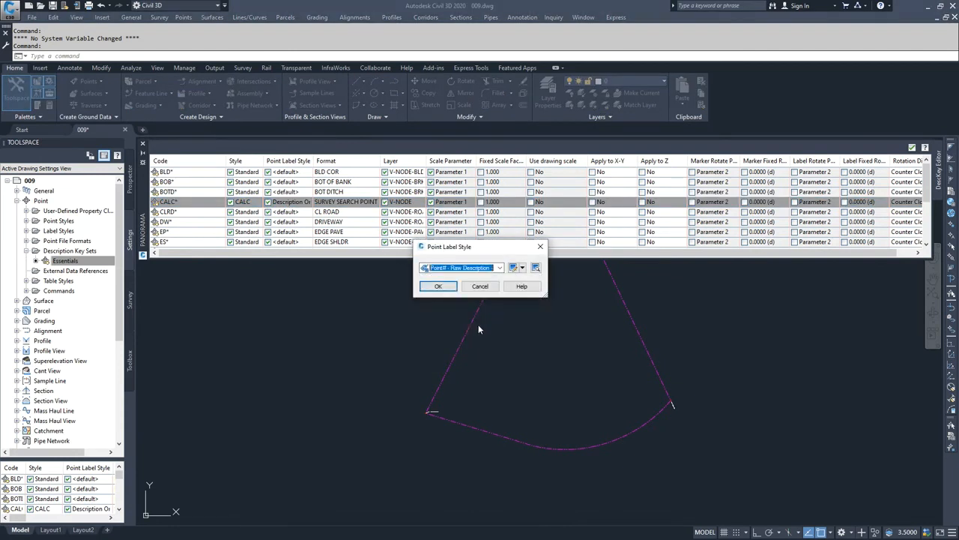
pyautogui.click(438, 286)
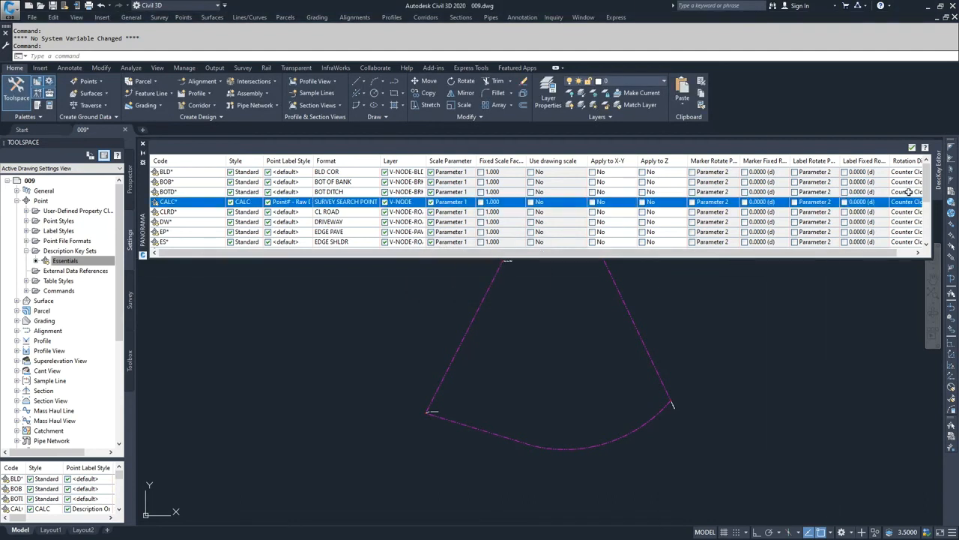
pyautogui.click(912, 147)
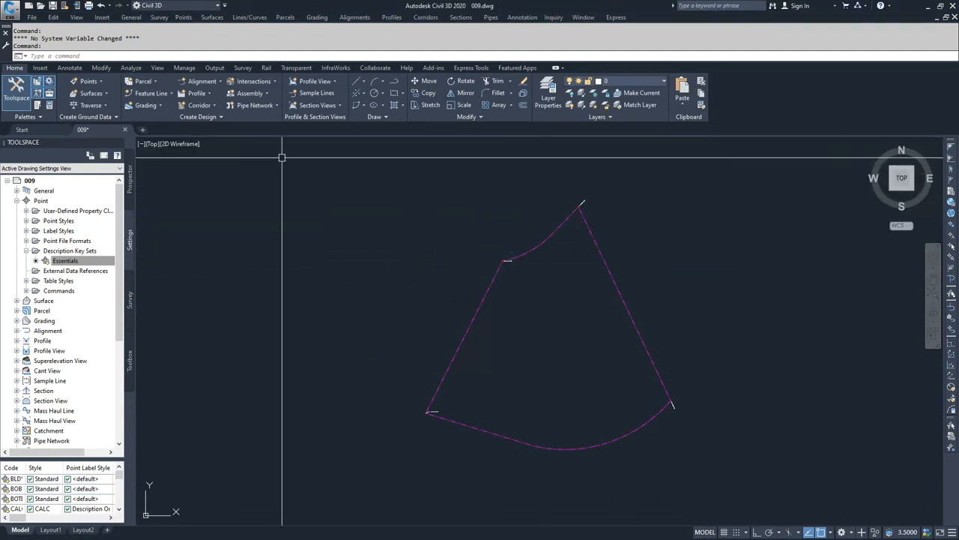
# - Apply the description keys to all of the drawing's points and check the updated label up close at point 3001
pyautogui.click(131, 184)
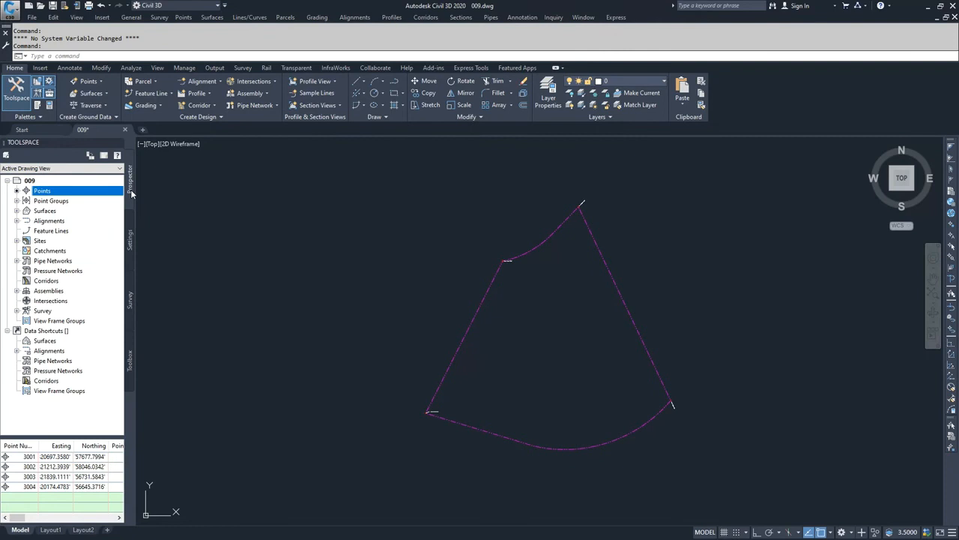
pyautogui.rightClick(43, 191)
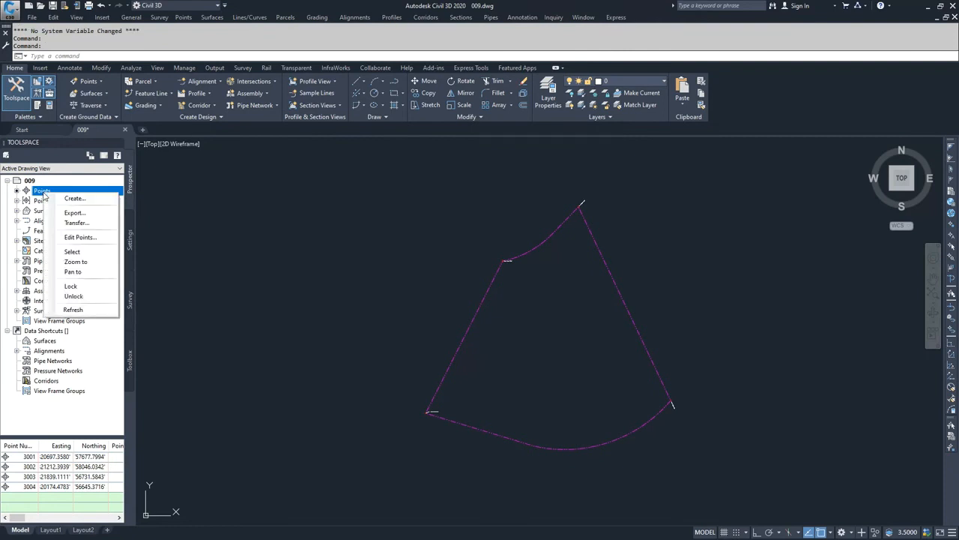
pyautogui.click(72, 252)
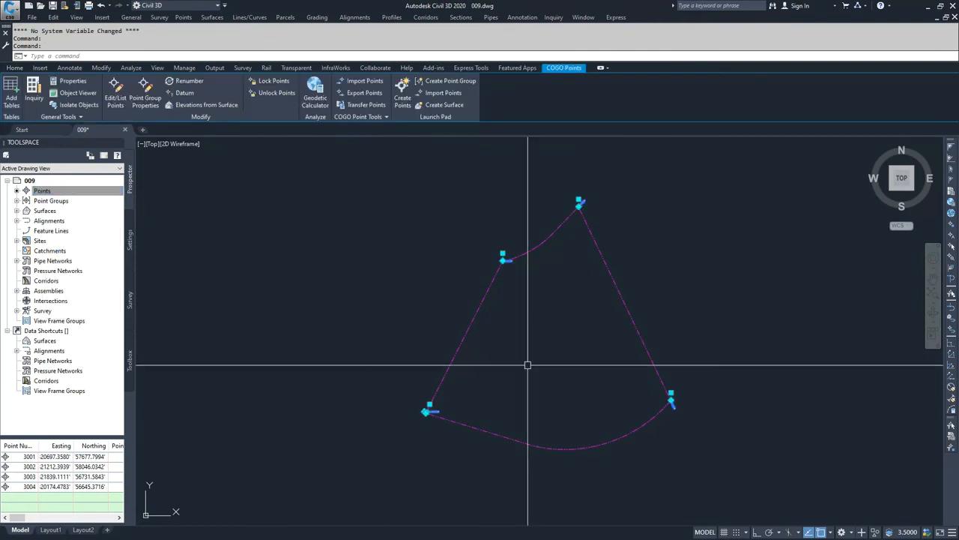
pyautogui.rightClick(542, 320)
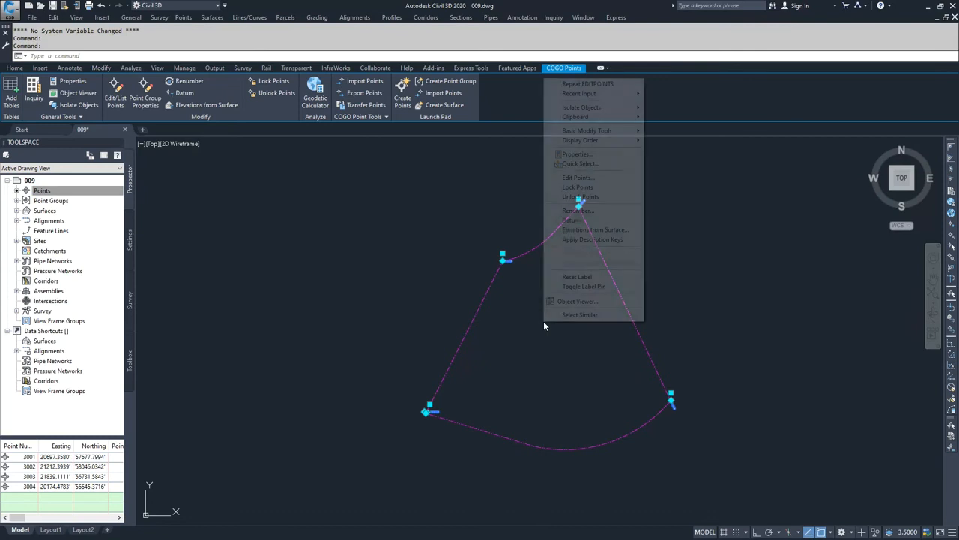
pyautogui.click(592, 239)
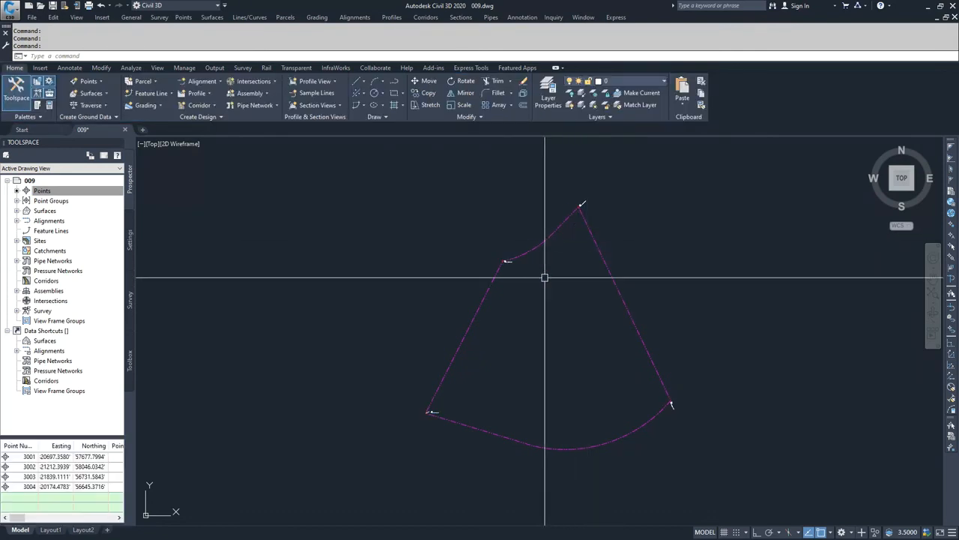
pyautogui.scroll(6, 505, 259)
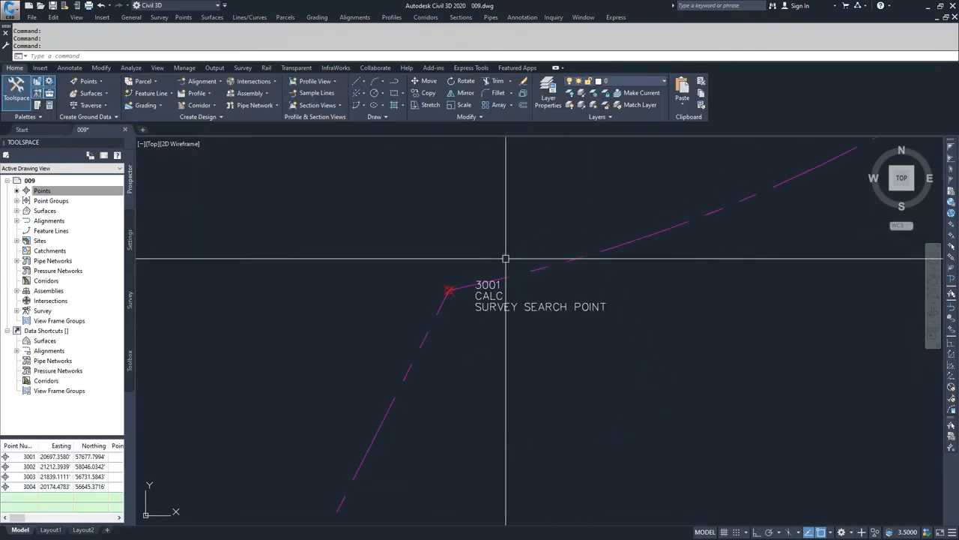
pyautogui.scroll(2, 505, 259)
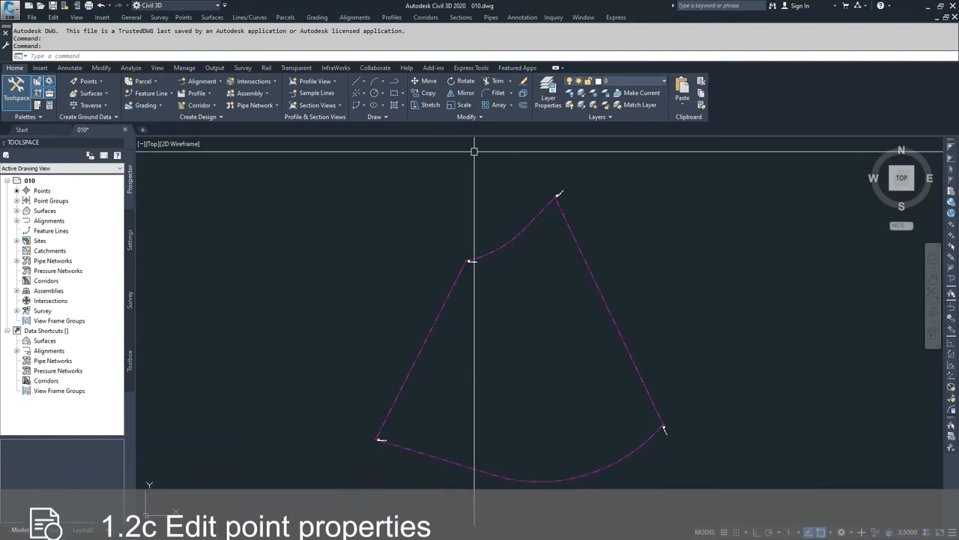
# - Manually create a point where the northern boundary's arc meets its straight segment, with description GS and elevation 150
pyautogui.click(101, 82)
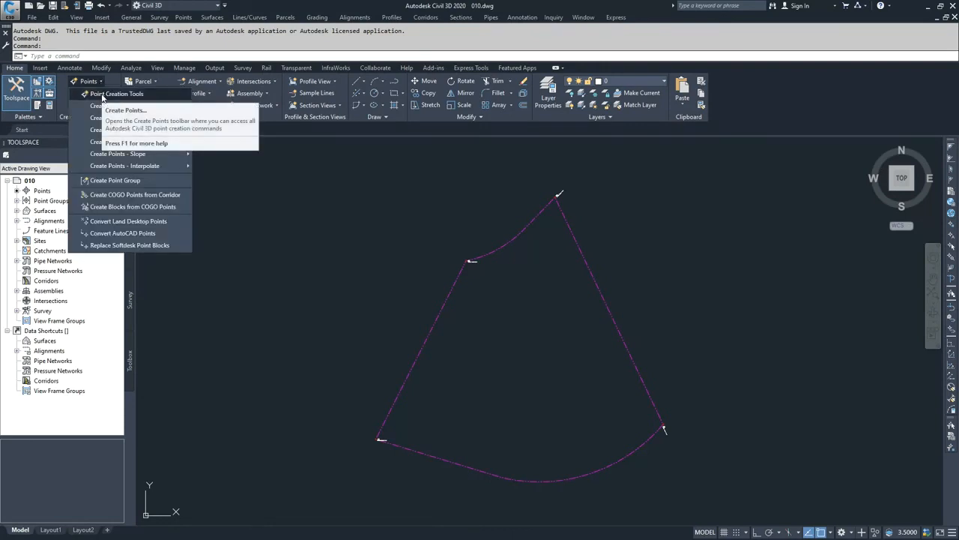
pyautogui.click(102, 93)
pyautogui.click(671, 178)
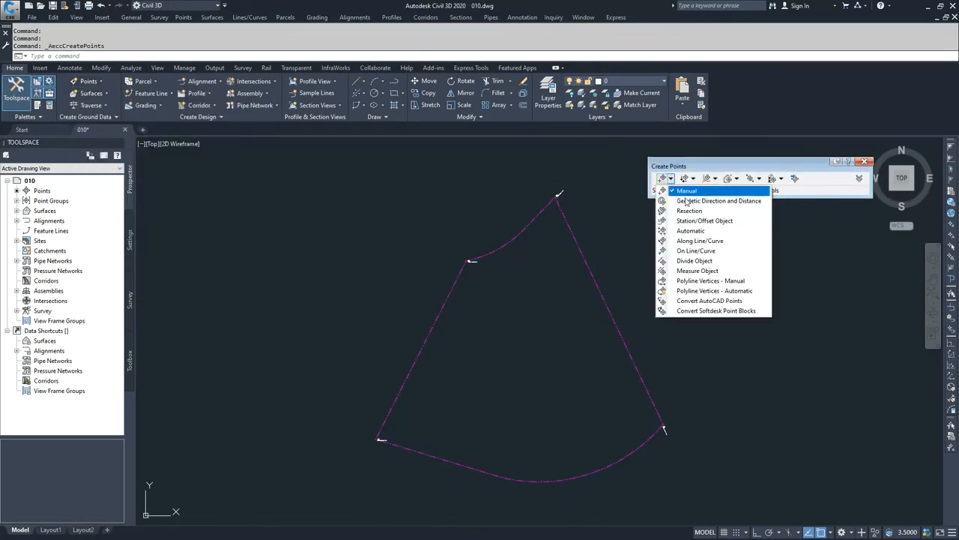
pyautogui.click(686, 191)
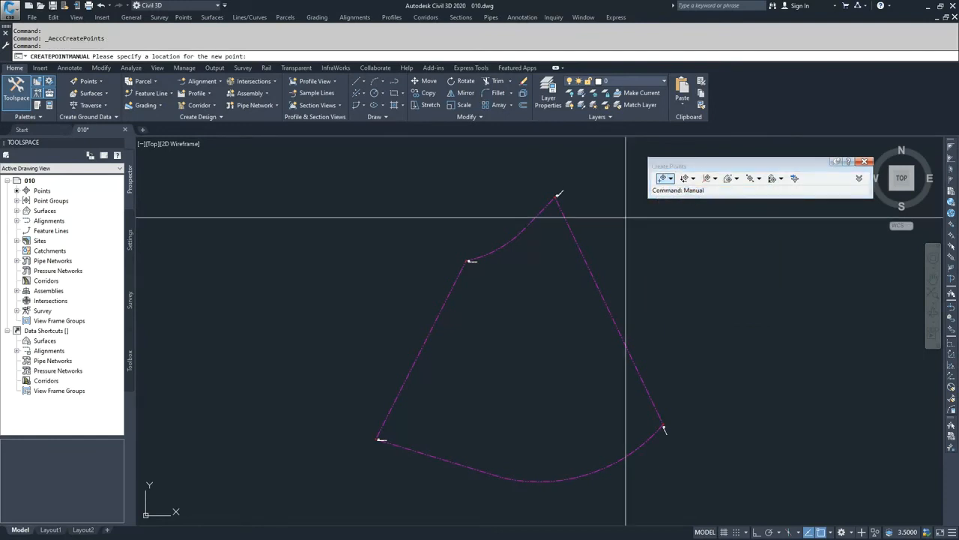
pyautogui.click(518, 234)
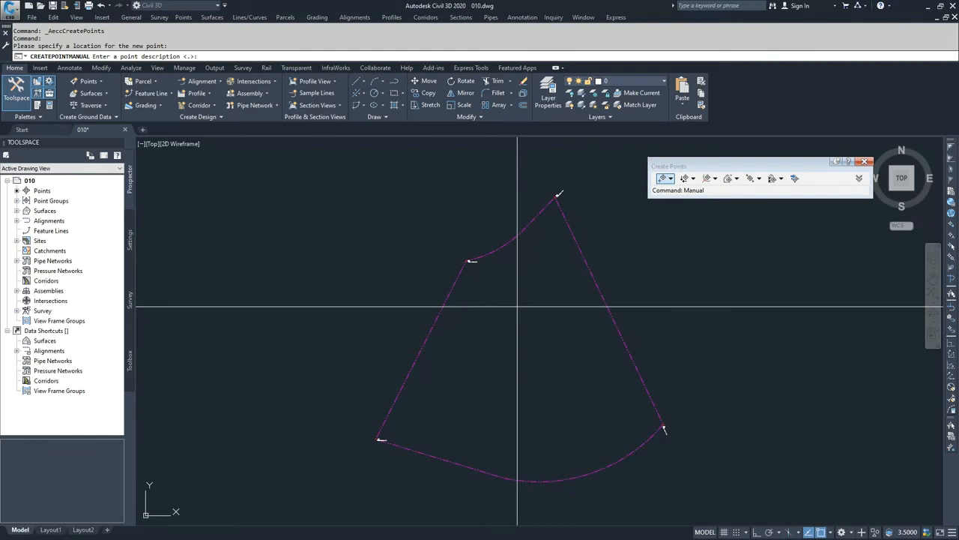
pyautogui.write('GS')
pyautogui.press('Return')
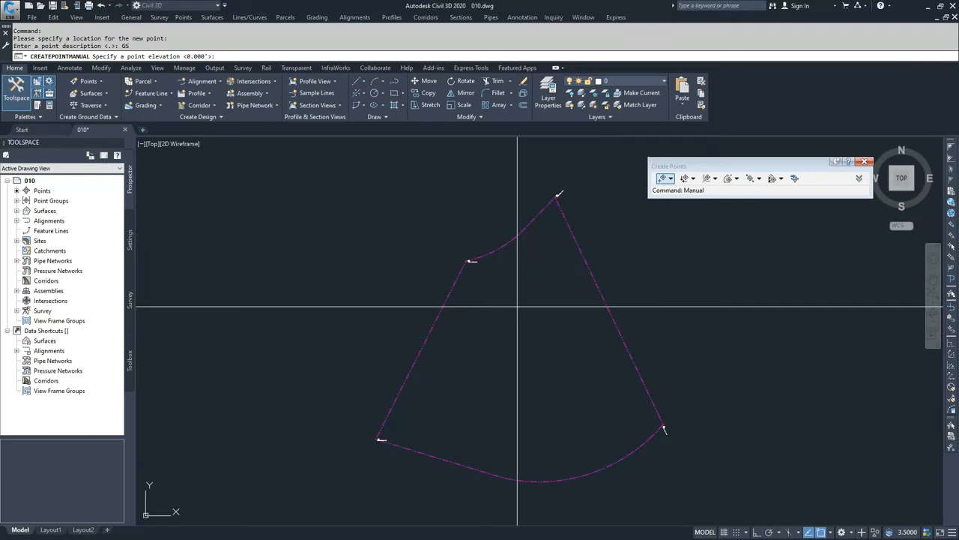
pyautogui.press('Return')
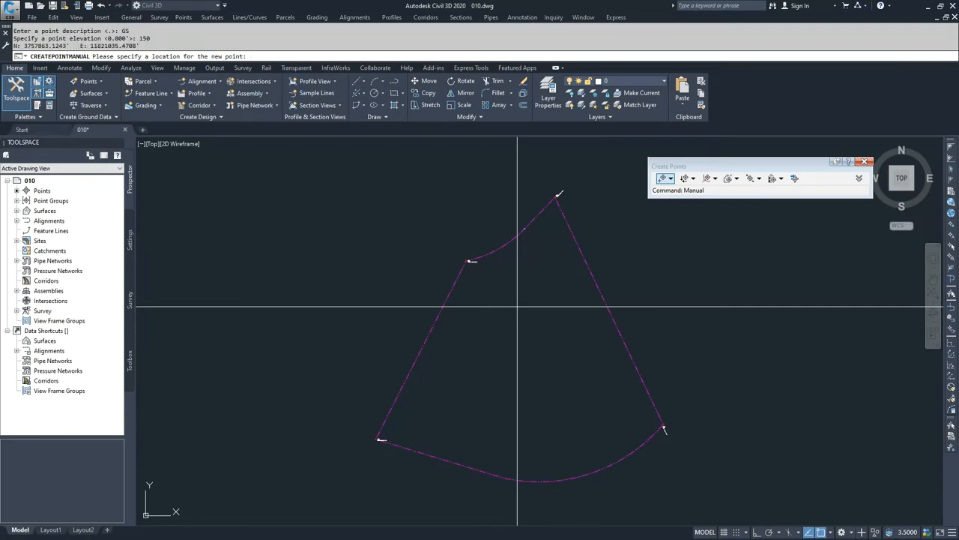
# - Create a GS point at elevation 100 where the southern boundary's straight segment meets its arc
pyautogui.click(536, 484)
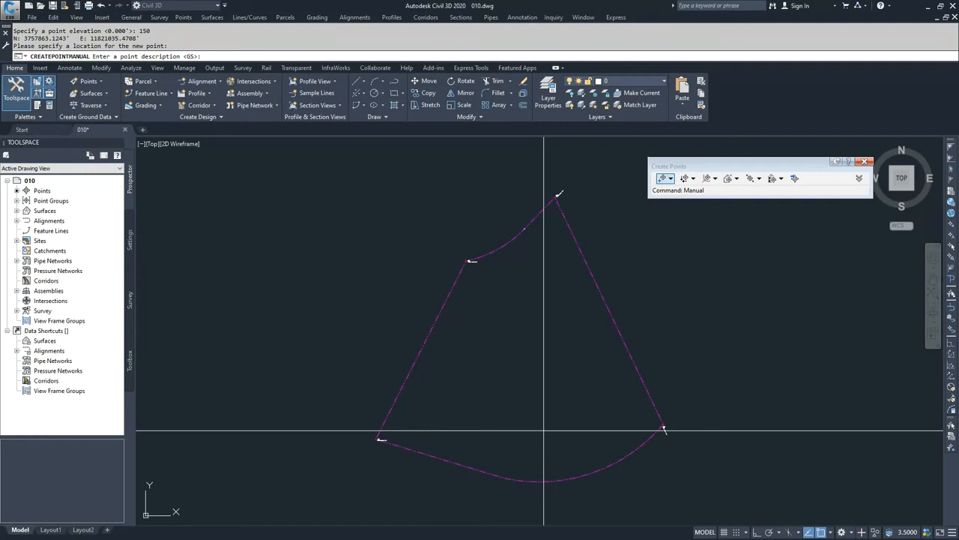
pyautogui.press('Return')
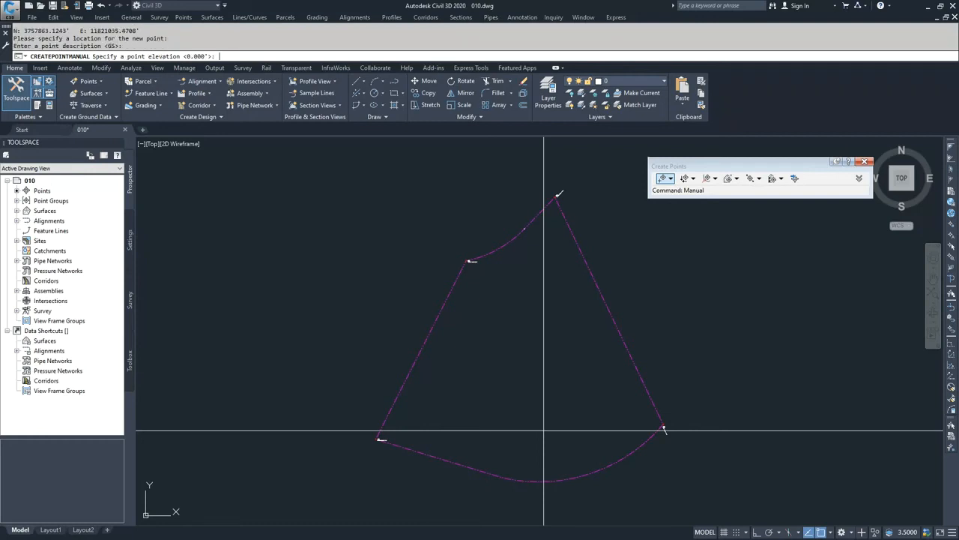
pyautogui.press('Return')
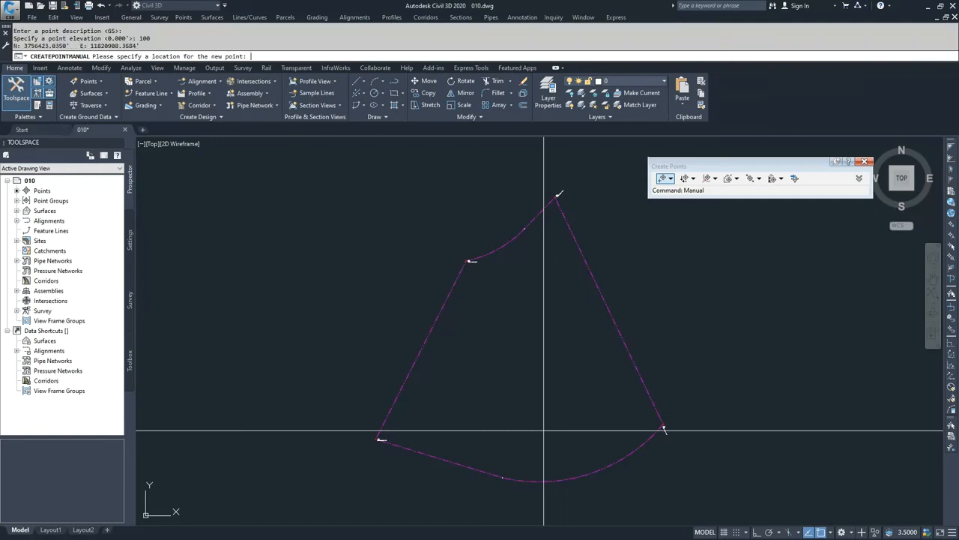
# - Create a GS point at the midpoint of the western boundary line with elevation 125
pyautogui.keyDown('shift'); pyautogui.rightClick(472, 399); pyautogui.keyUp('shift')
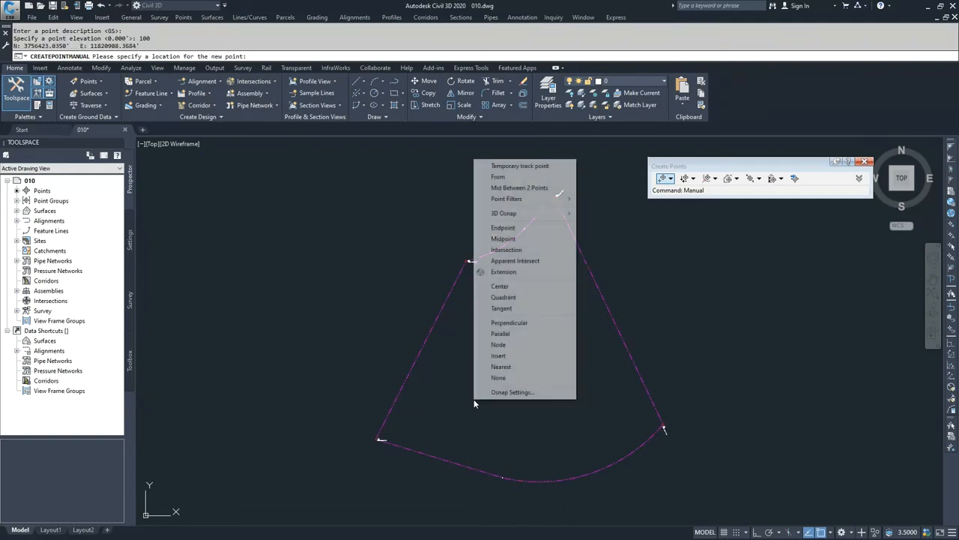
pyautogui.click(503, 238)
pyautogui.click(433, 335)
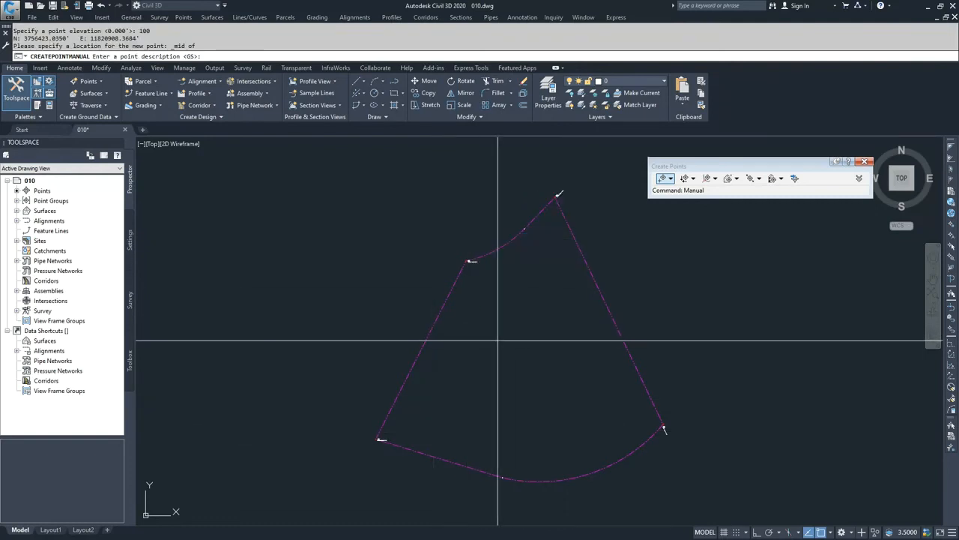
pyautogui.press('Return')
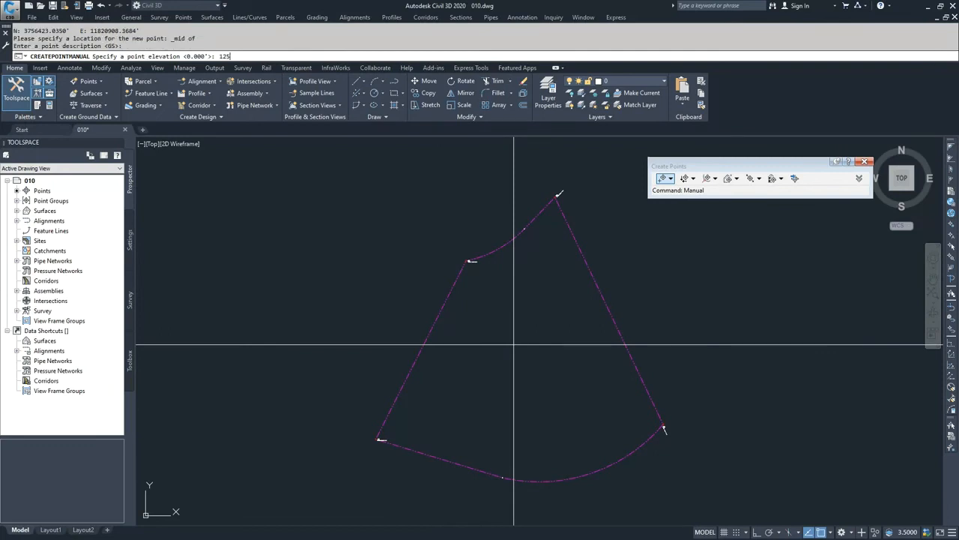
pyautogui.press('Return')
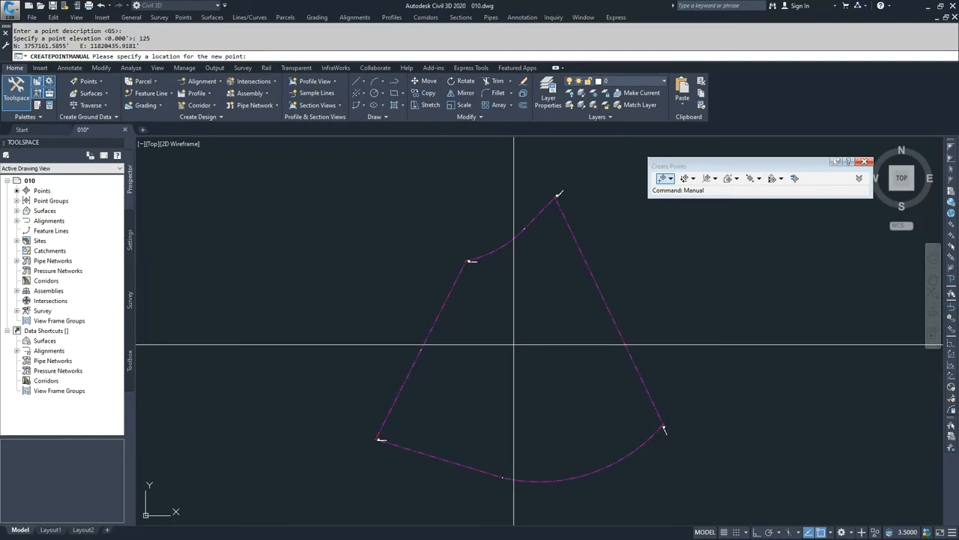
# - Create a GS point at the midpoint of the eastern boundary line with elevation 125, and end point creation
pyautogui.keyDown('shift'); pyautogui.rightClick(513, 346); pyautogui.keyUp('shift')
pyautogui.click(578, 187)
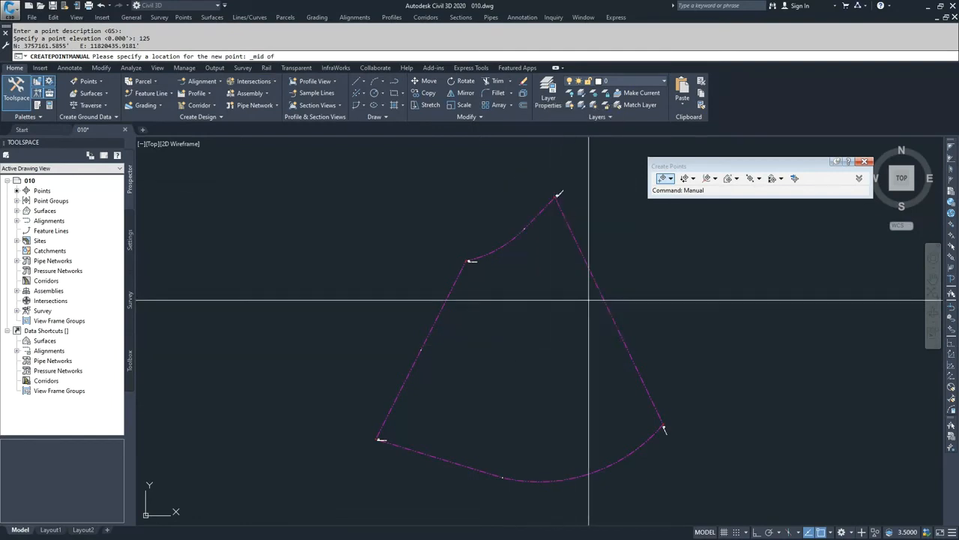
pyautogui.click(607, 317)
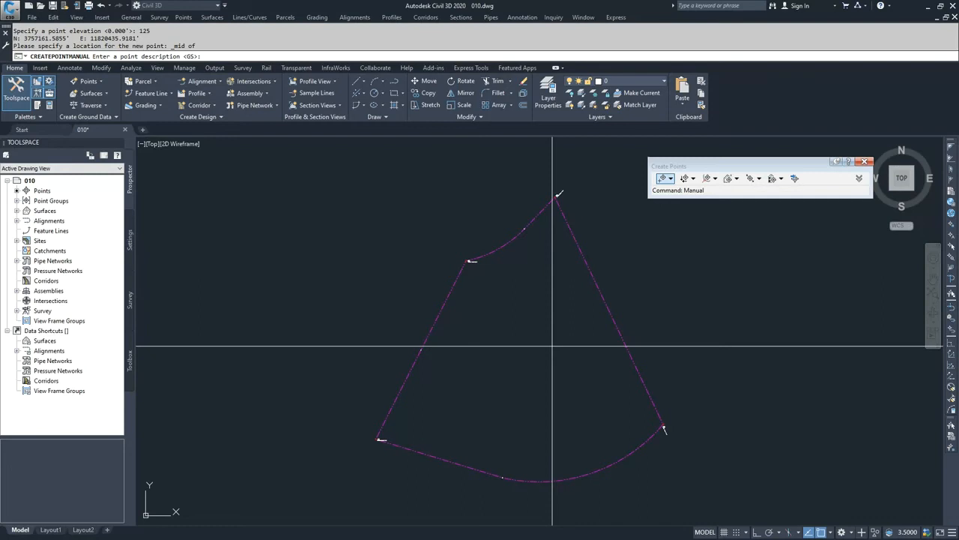
pyautogui.press('Return')
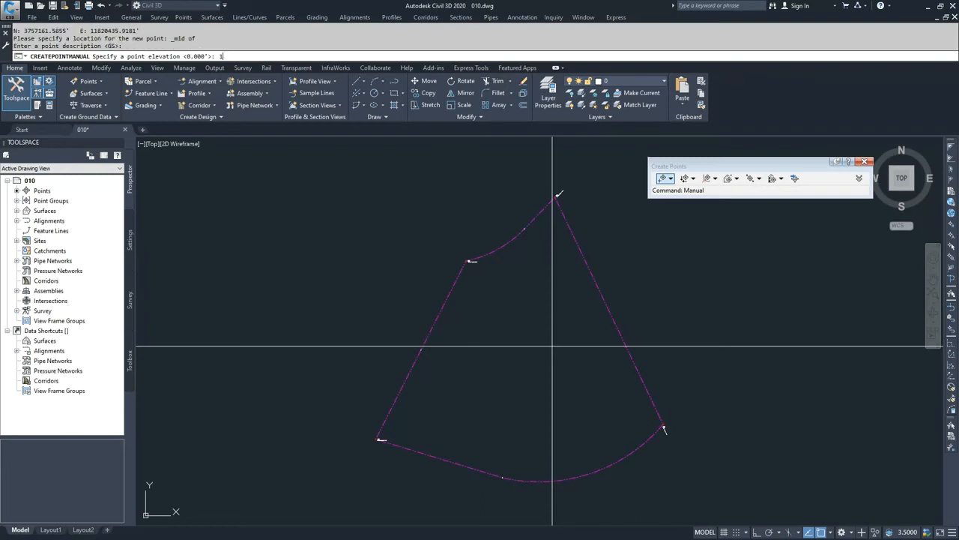
pyautogui.press('Return')
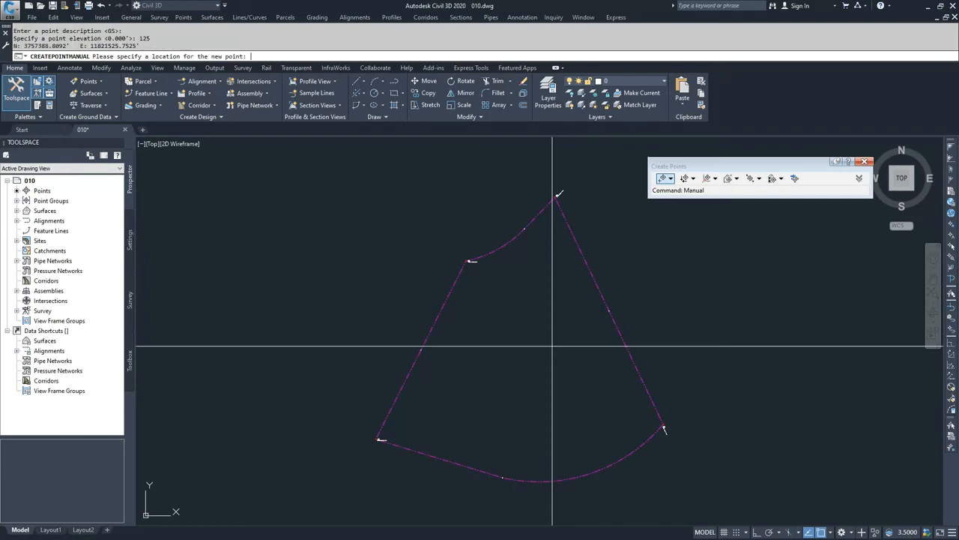
pyautogui.press('Escape')
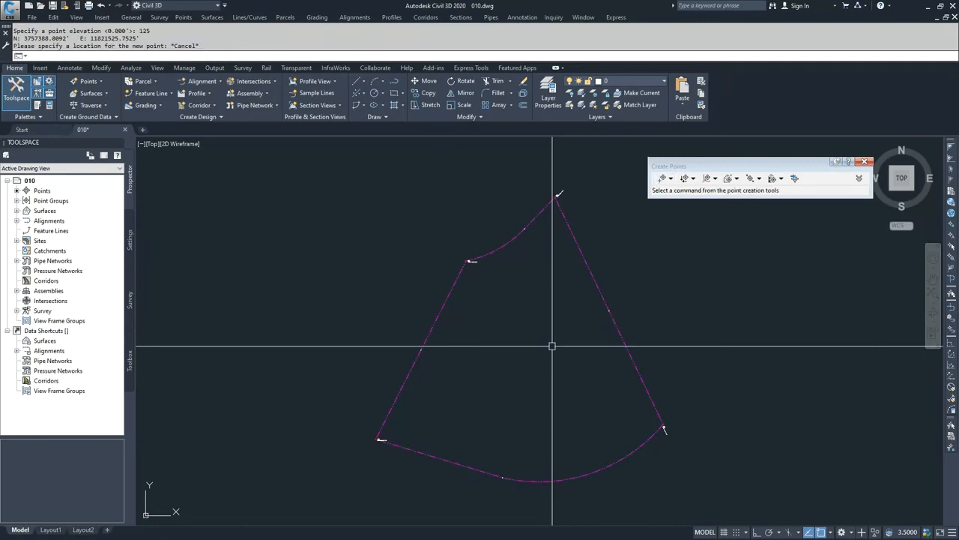
pyautogui.click(865, 162)
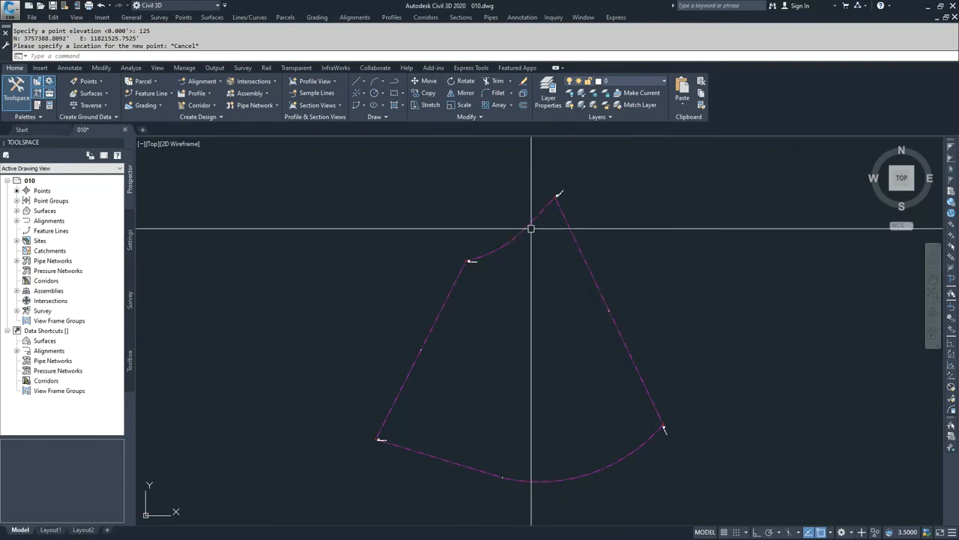
# - Examine the elevations, descriptions, styles and layers of all points in the point editor
pyautogui.click(38, 192)
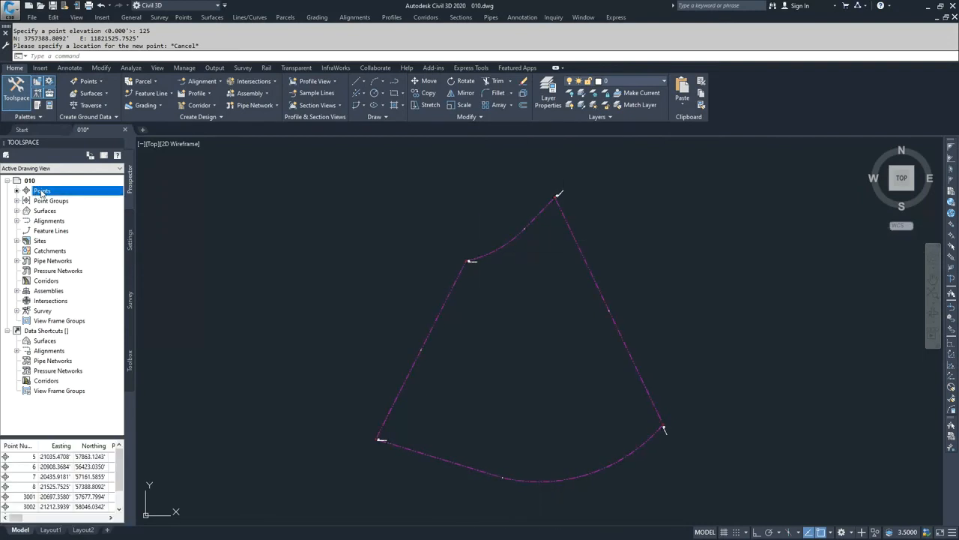
pyautogui.rightClick(39, 192)
pyautogui.click(77, 235)
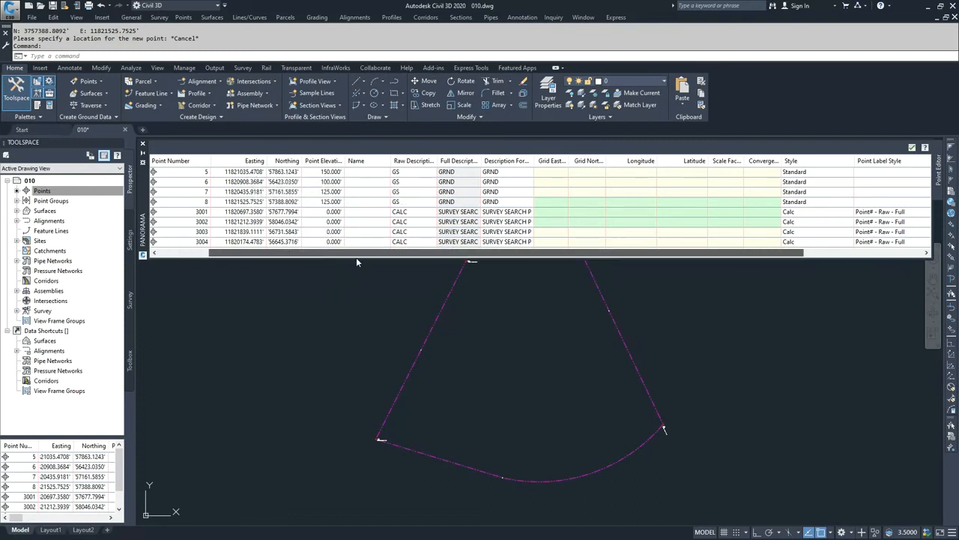
pyautogui.moveTo(356, 257); pyautogui.dragTo(427, 259)
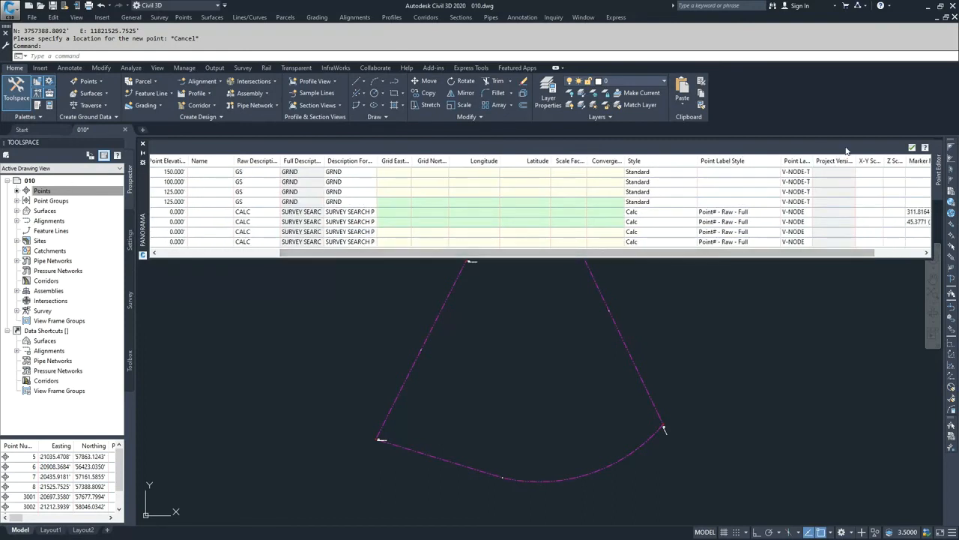
pyautogui.click(912, 147)
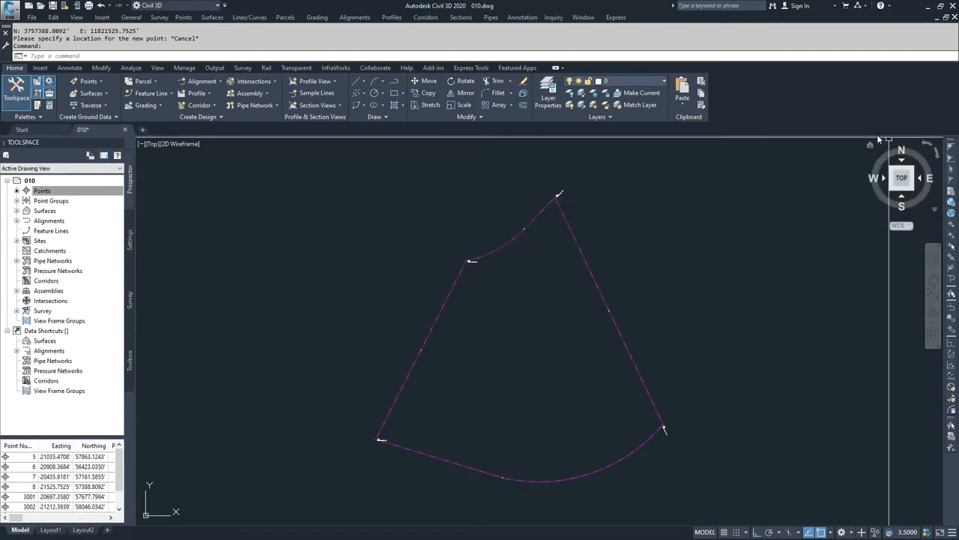
# - Apply a datum elevation change of +50 to the points, starting from the GS point on the northern boundary
pyautogui.click(526, 225)
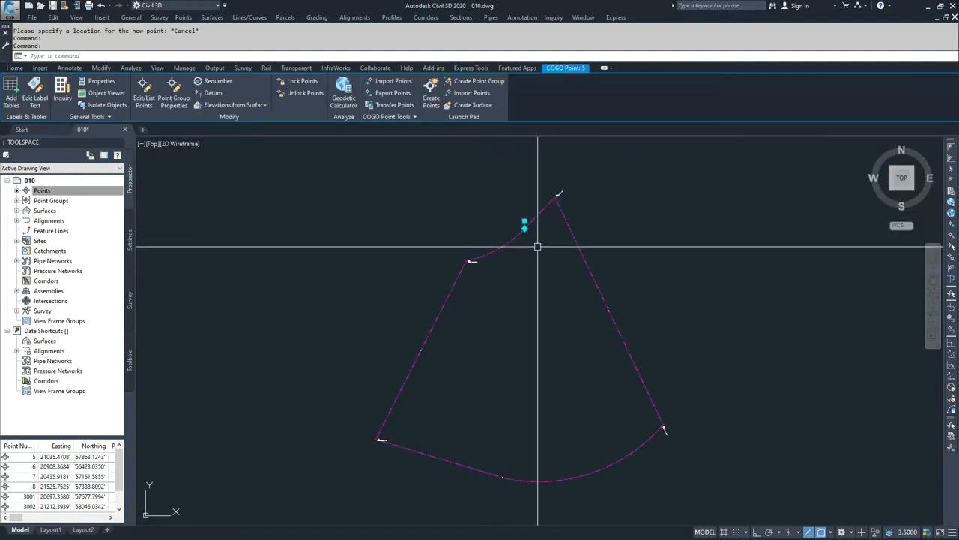
pyautogui.click(215, 95)
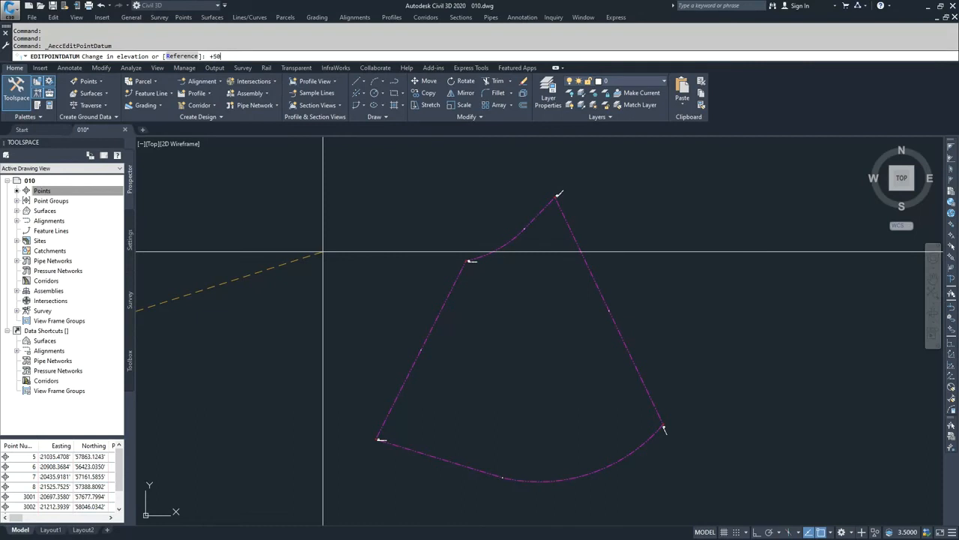
pyautogui.press('Return')
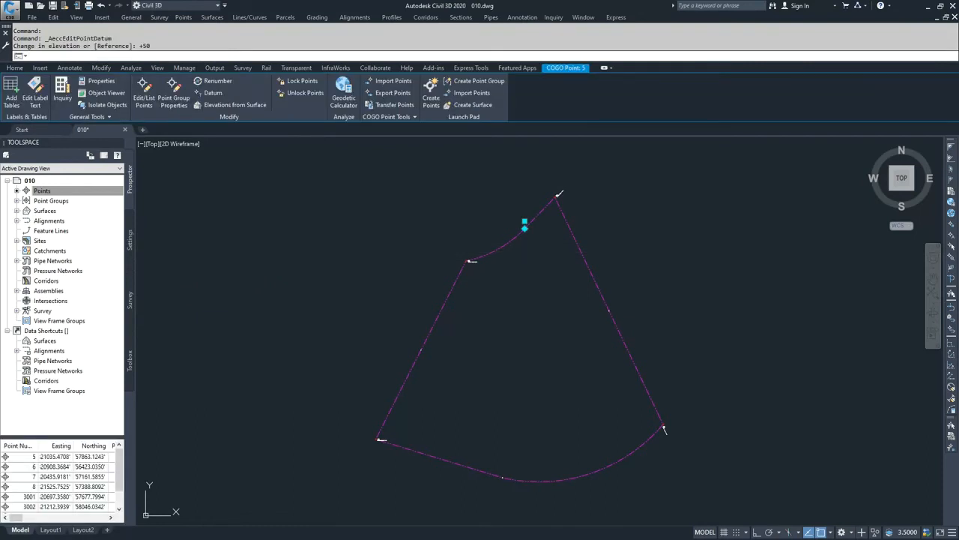
# - Check the elevations of all points in the point editor following the datum change
pyautogui.click(54, 194)
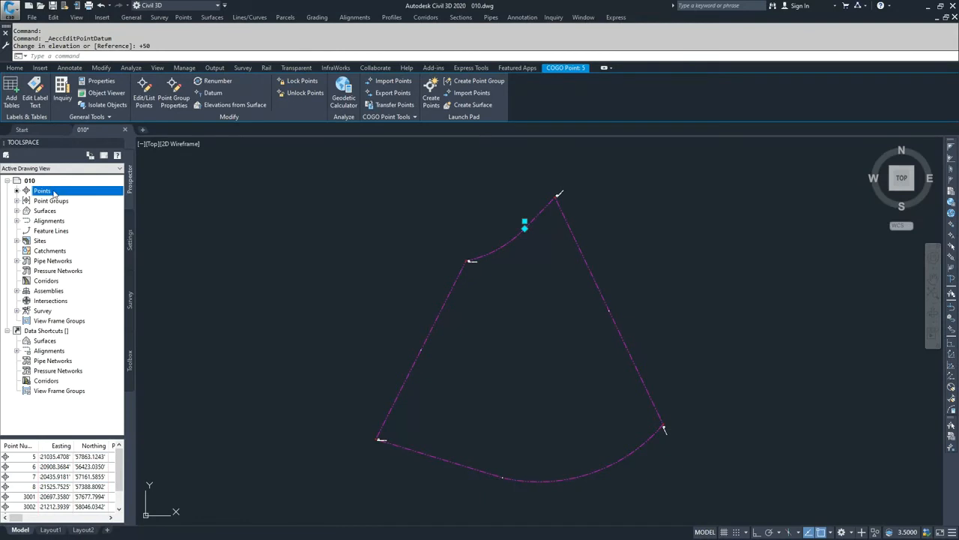
pyautogui.rightClick(54, 192)
pyautogui.click(80, 237)
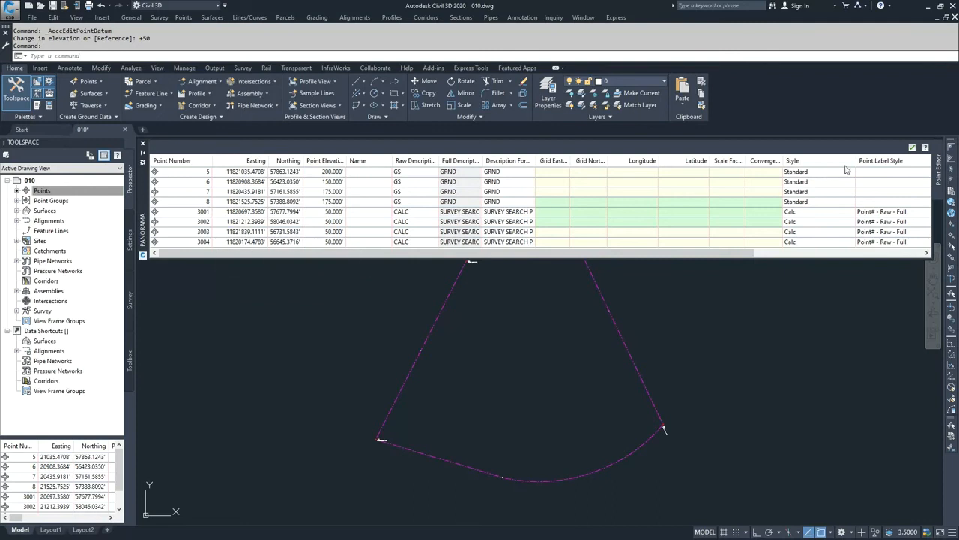
# - Review the elevations of CALC points 3001 to 3004 in the point editor, then close the editor
pyautogui.click(337, 212)
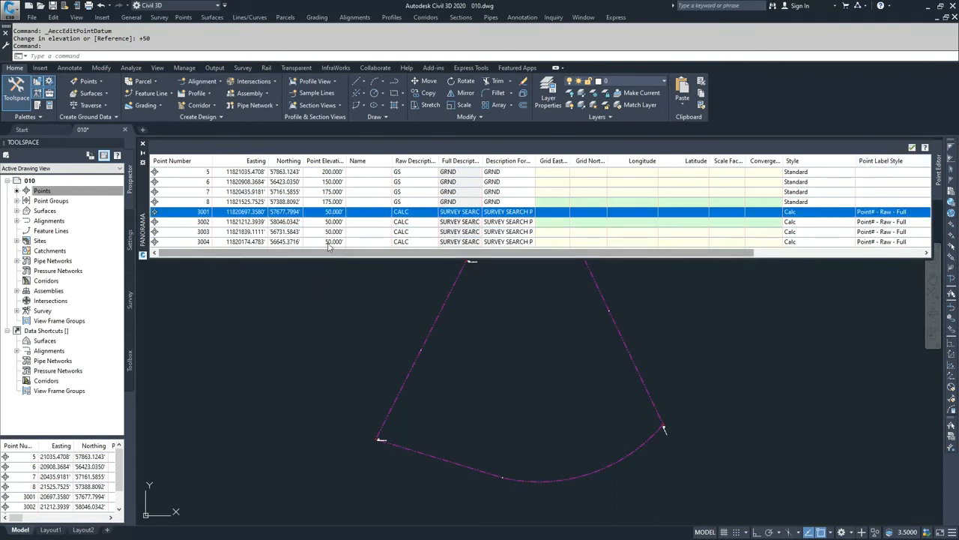
pyautogui.keyDown('shift'); pyautogui.click(329, 242); pyautogui.keyUp('shift')
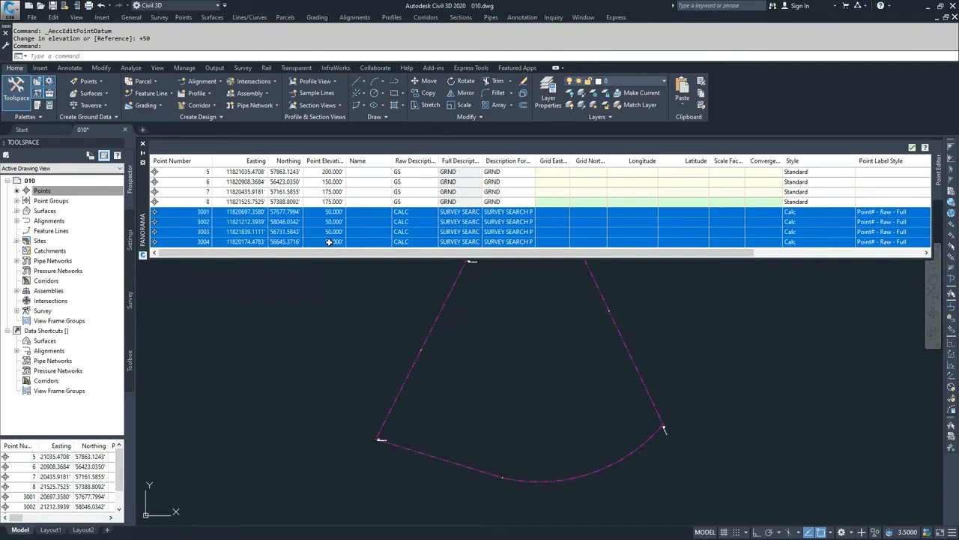
pyautogui.click(329, 242)
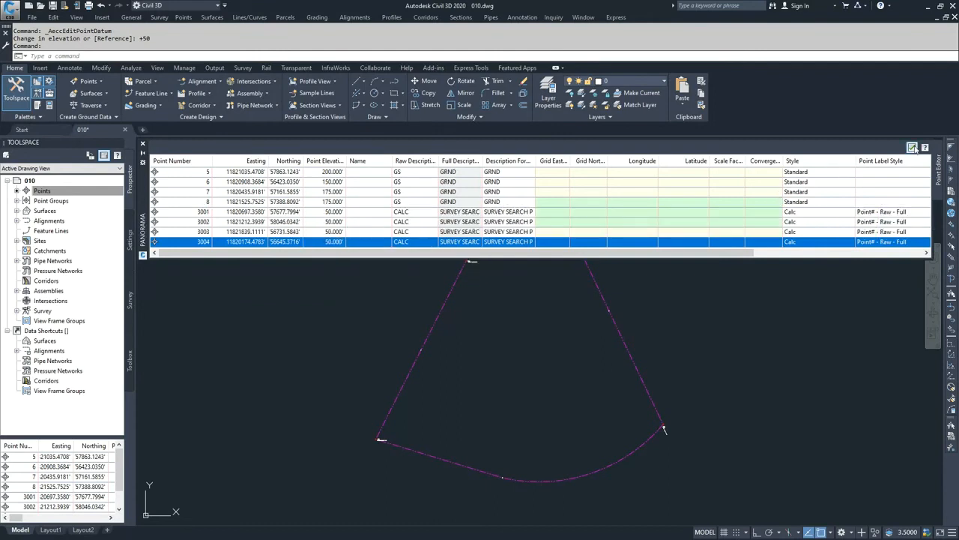
pyautogui.click(912, 147)
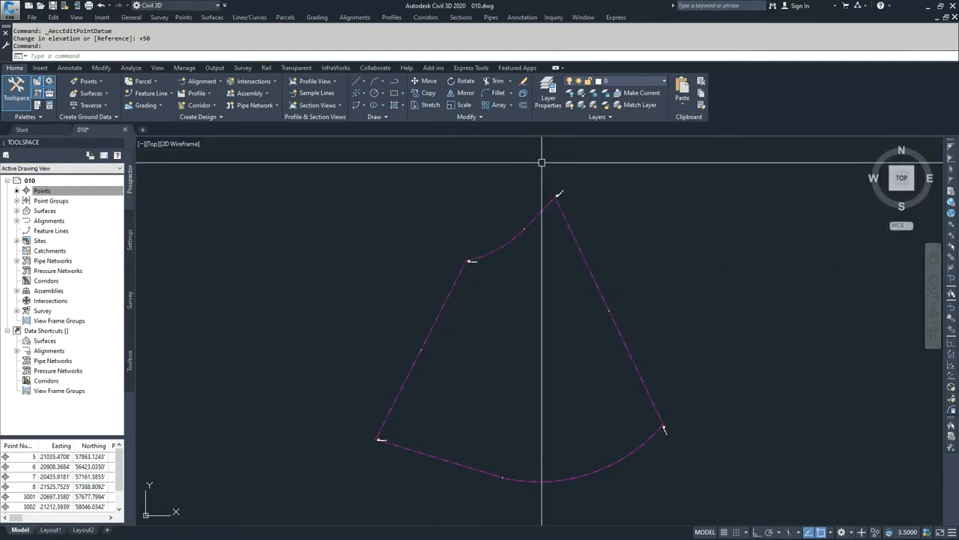
# - Apply a datum elevation change of -50 to the points, starting from the GS point on the northern boundary
pyautogui.click(524, 225)
pyautogui.click(209, 90)
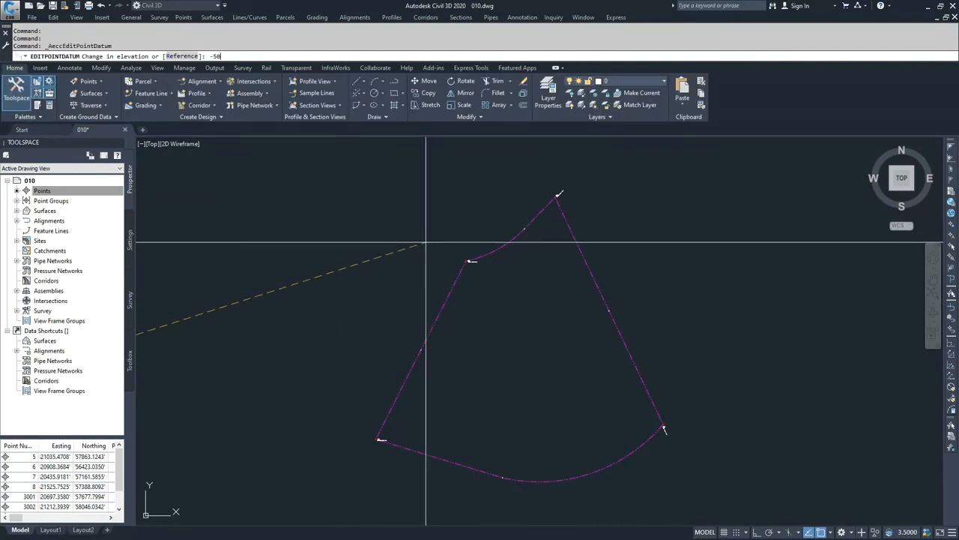
pyautogui.press('Return')
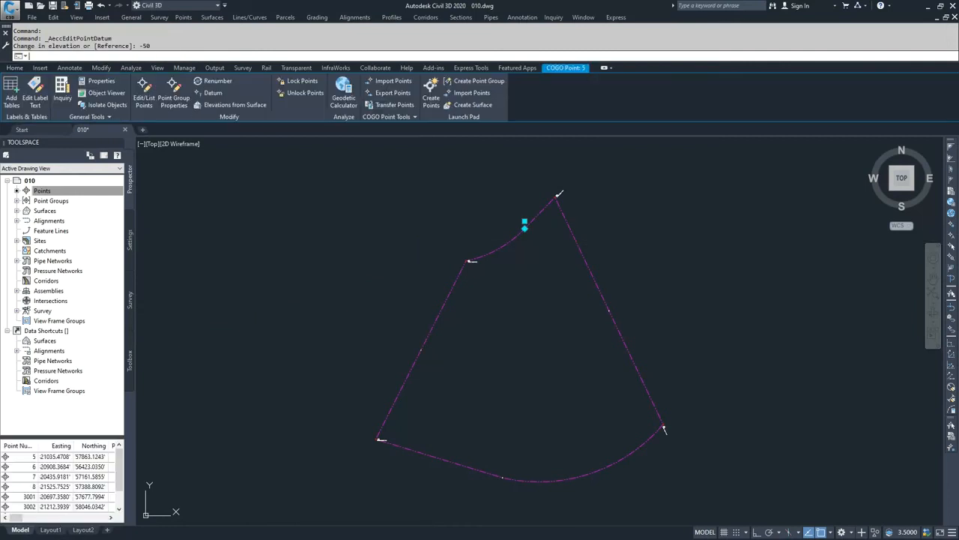
# - Examine the elevations of GS points 5 to 8 in the point editor following the -50 datum change, then close it
pyautogui.rightClick(54, 193)
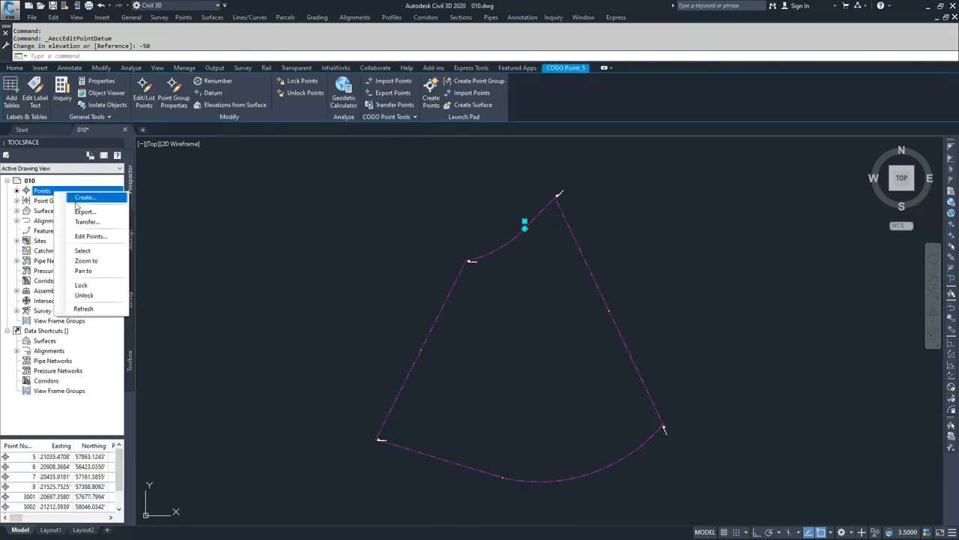
pyautogui.click(90, 236)
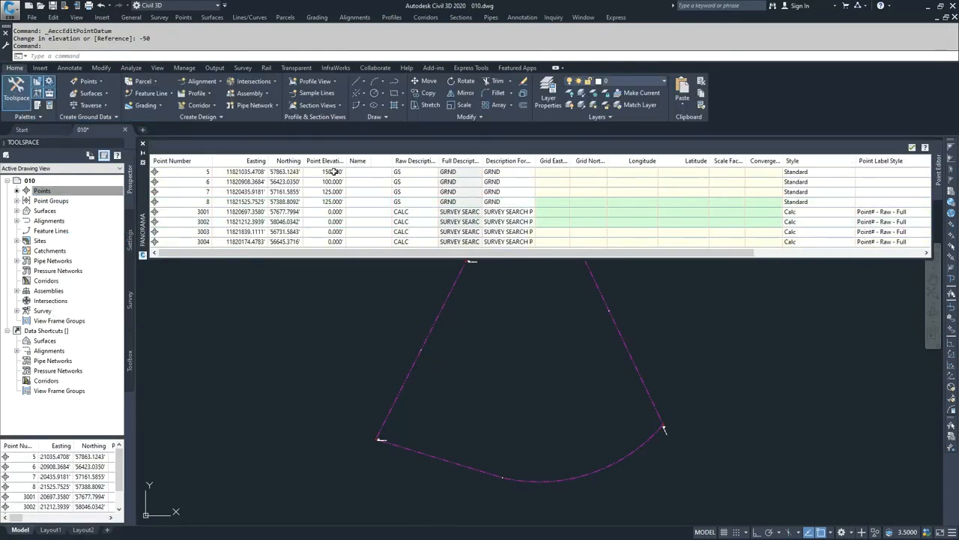
pyautogui.click(331, 202)
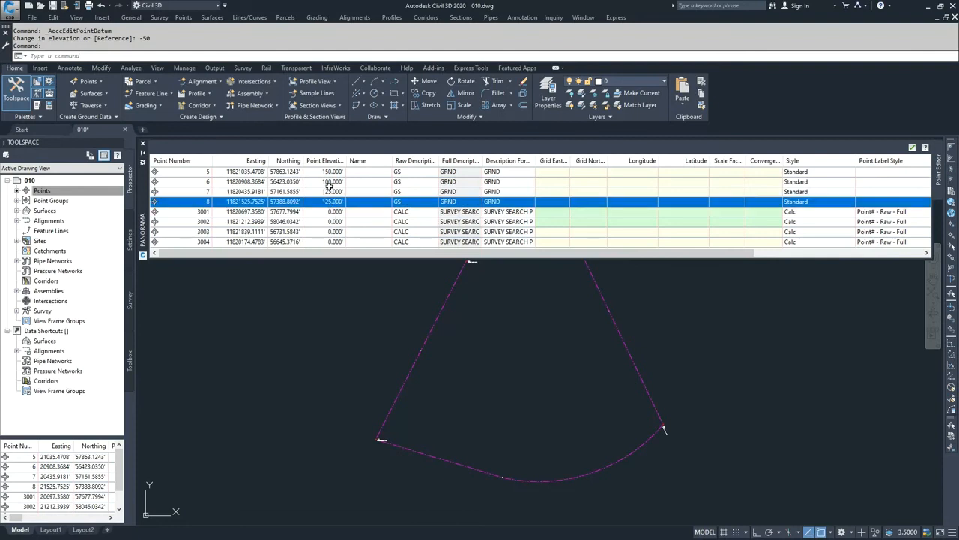
pyautogui.click(332, 172)
pyautogui.click(332, 172)
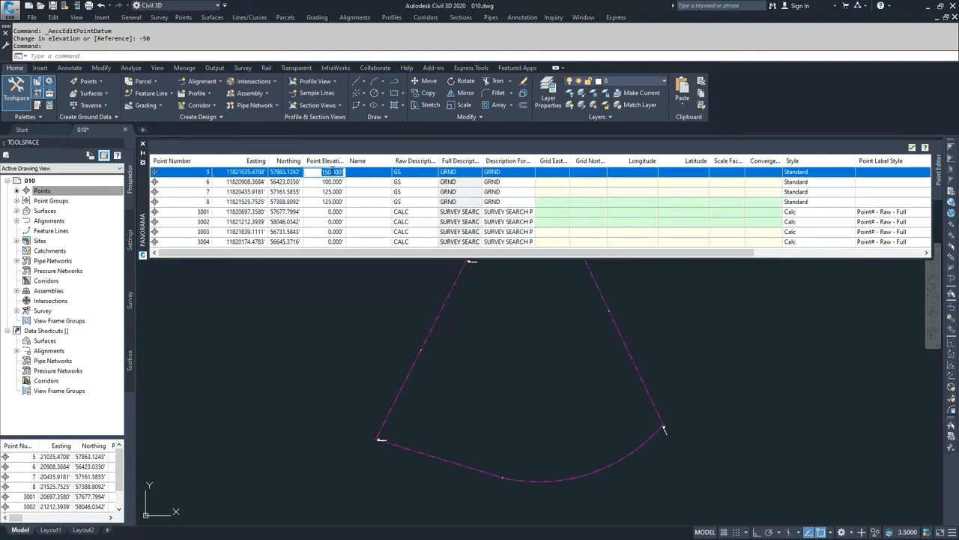
pyautogui.click(332, 182)
pyautogui.click(332, 182)
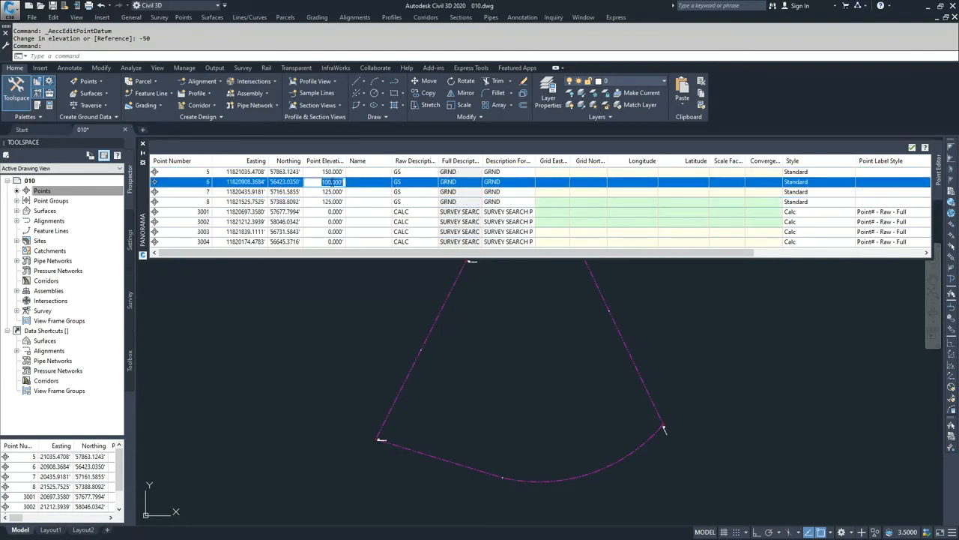
pyautogui.click(331, 192)
pyautogui.click(330, 202)
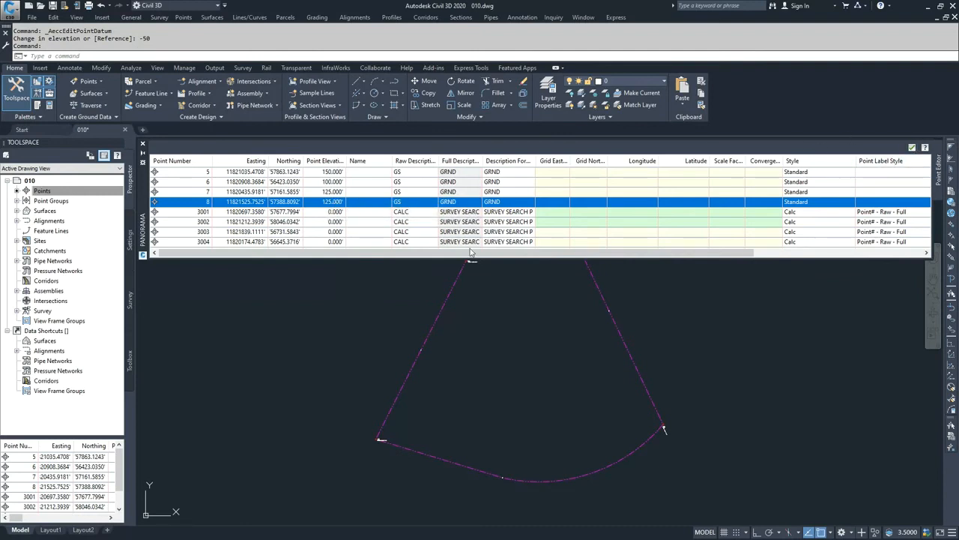
pyautogui.click(912, 145)
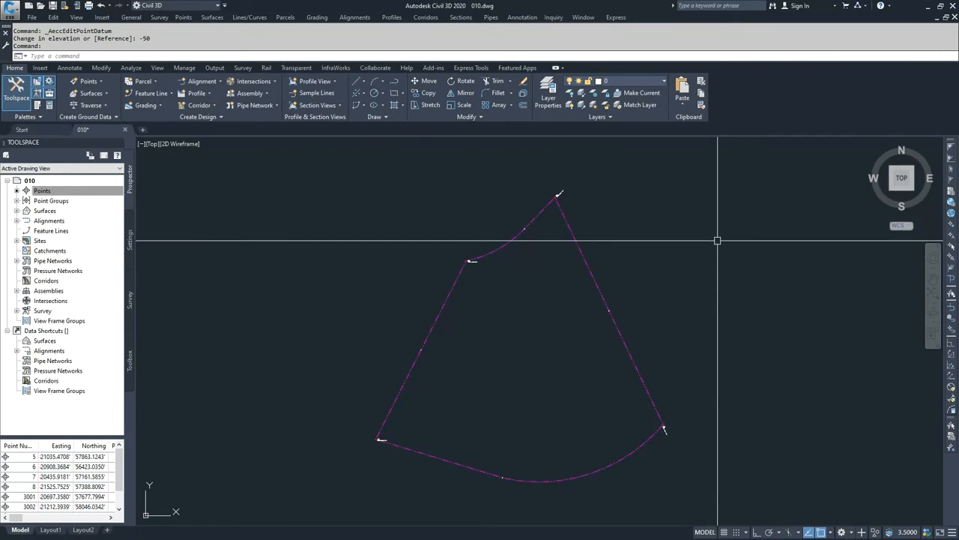
# - Set the zone category to USA, California in the drawing settings
pyautogui.click(11, 9)
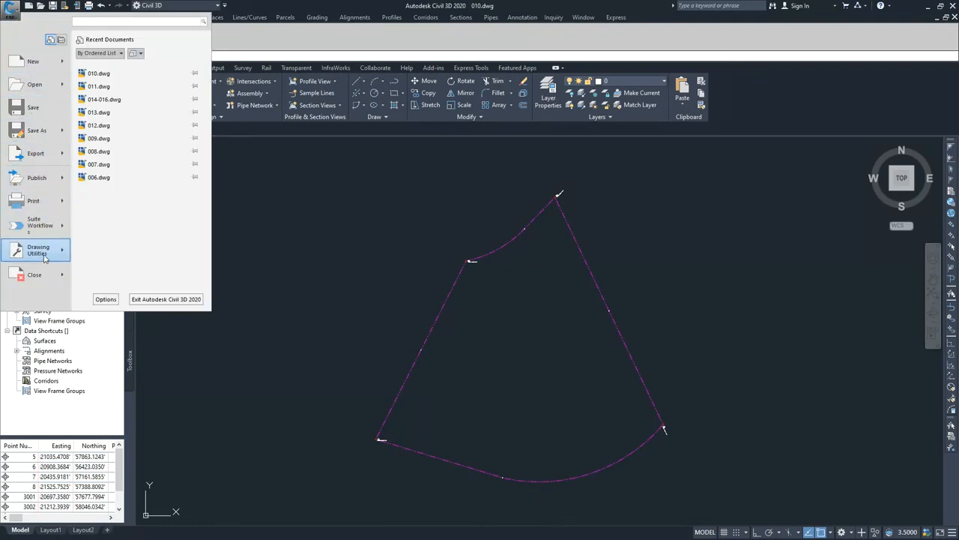
pyautogui.click(45, 257)
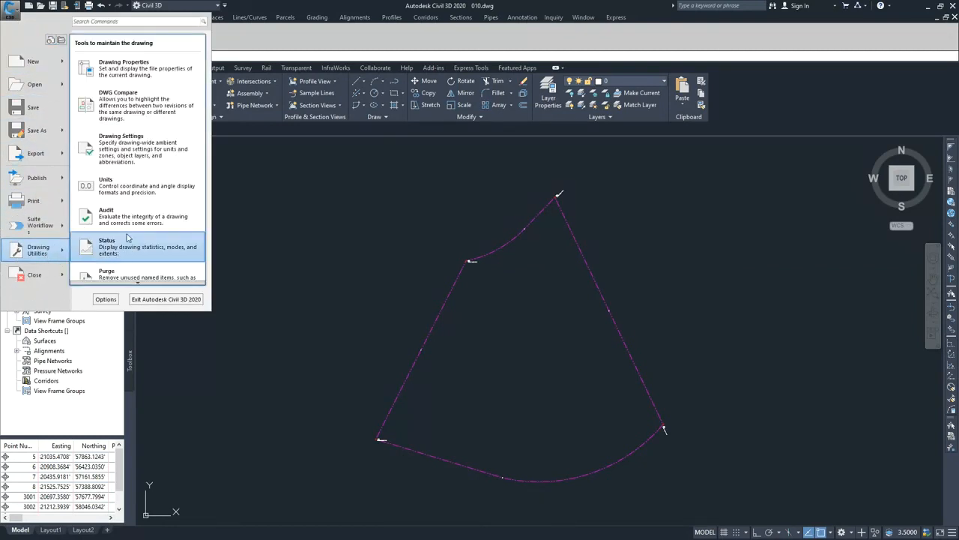
pyautogui.click(137, 150)
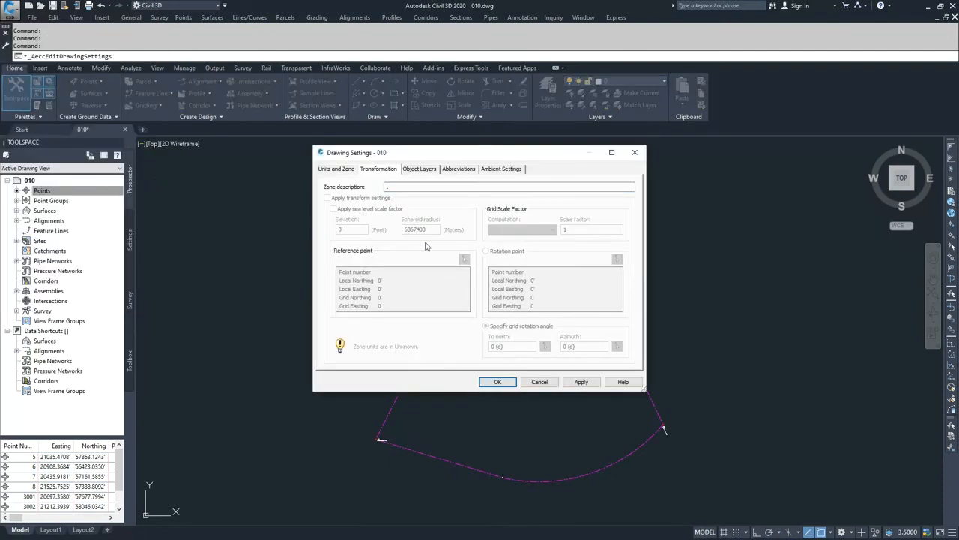
pyautogui.click(349, 171)
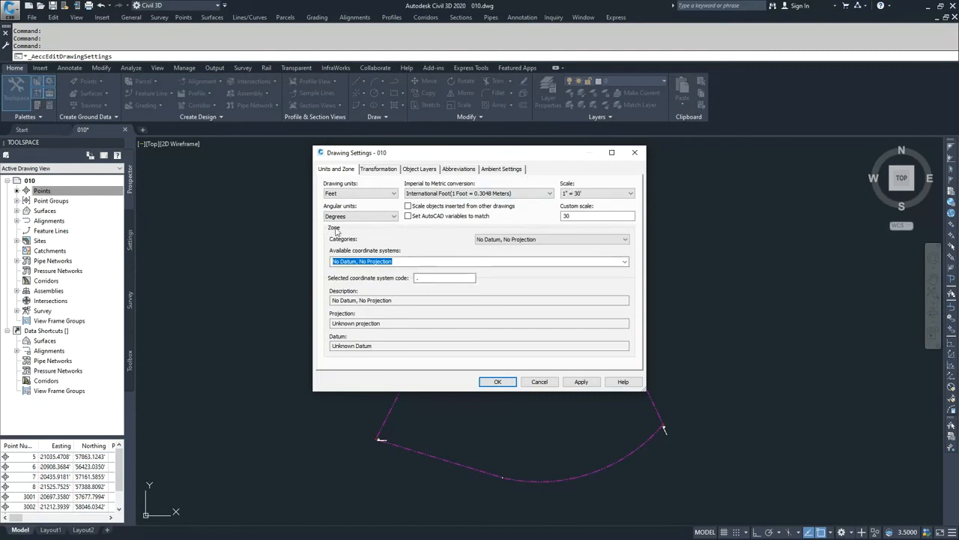
pyautogui.click(539, 241)
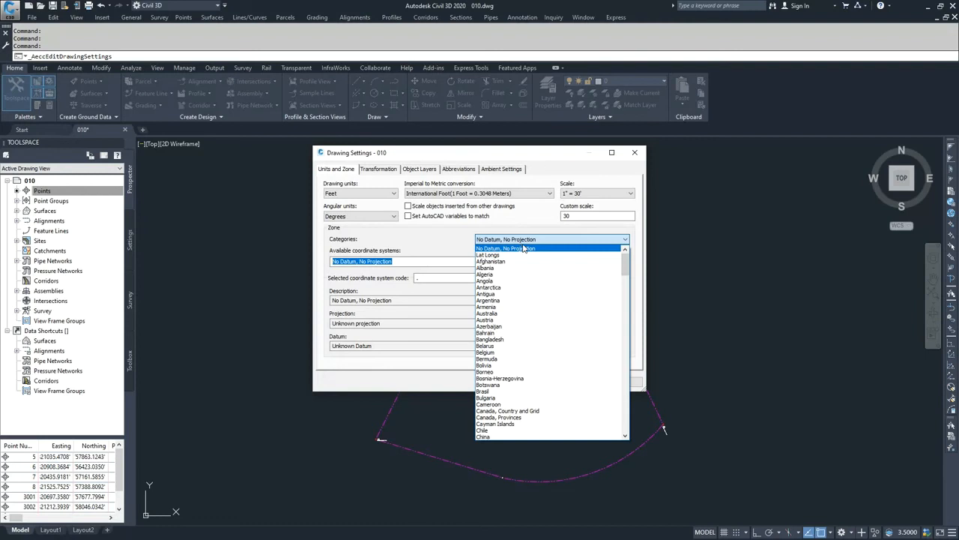
pyautogui.scroll(-2, 536, 322)
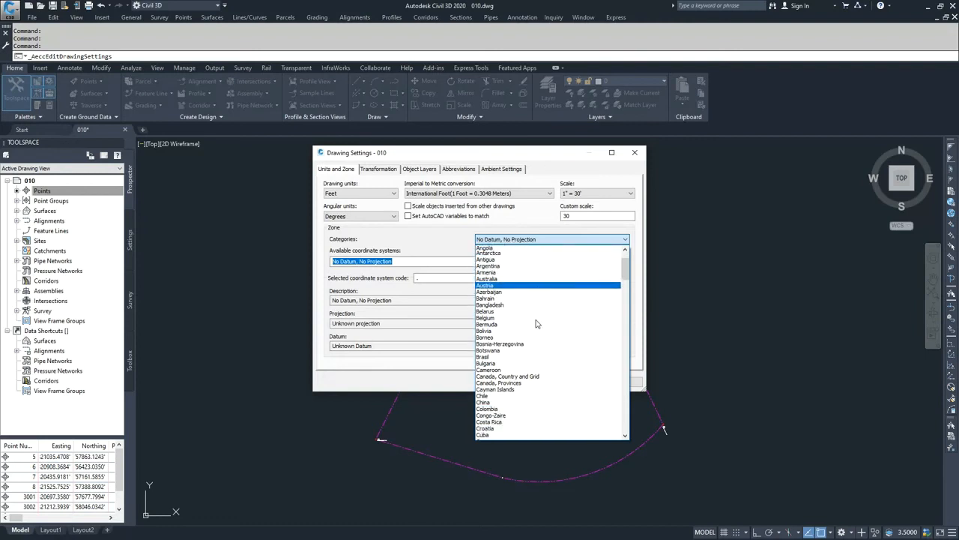
pyautogui.scroll(-20, 535, 323)
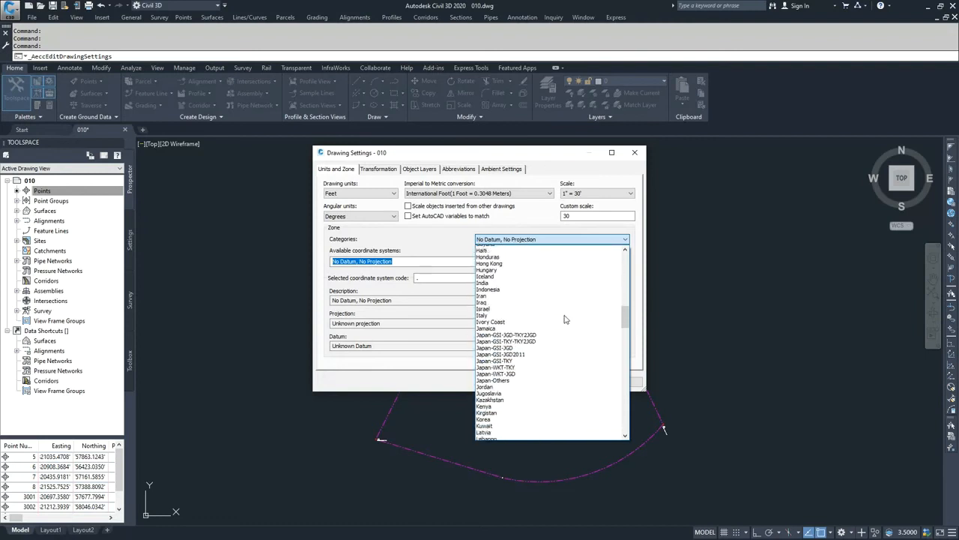
pyautogui.scroll(-15, 566, 320)
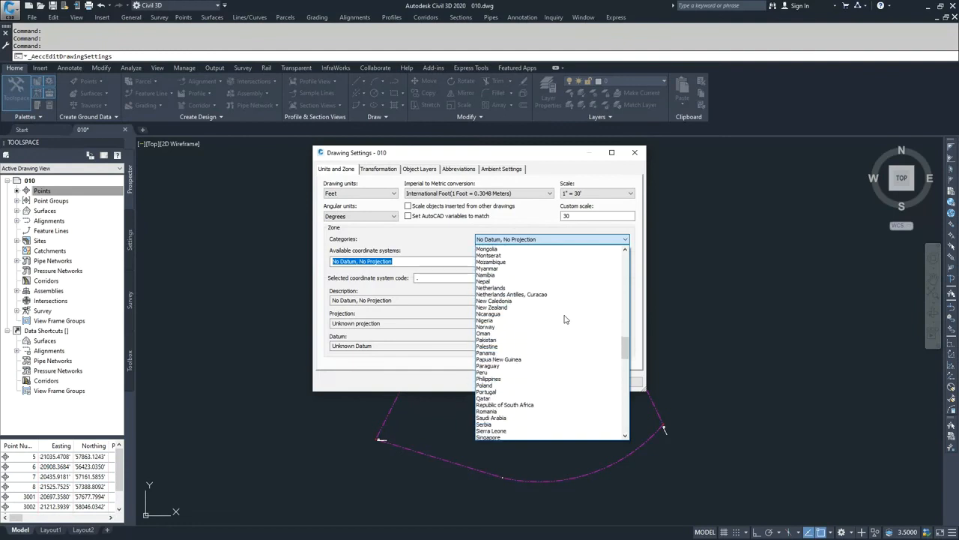
pyautogui.scroll(-12, 566, 320)
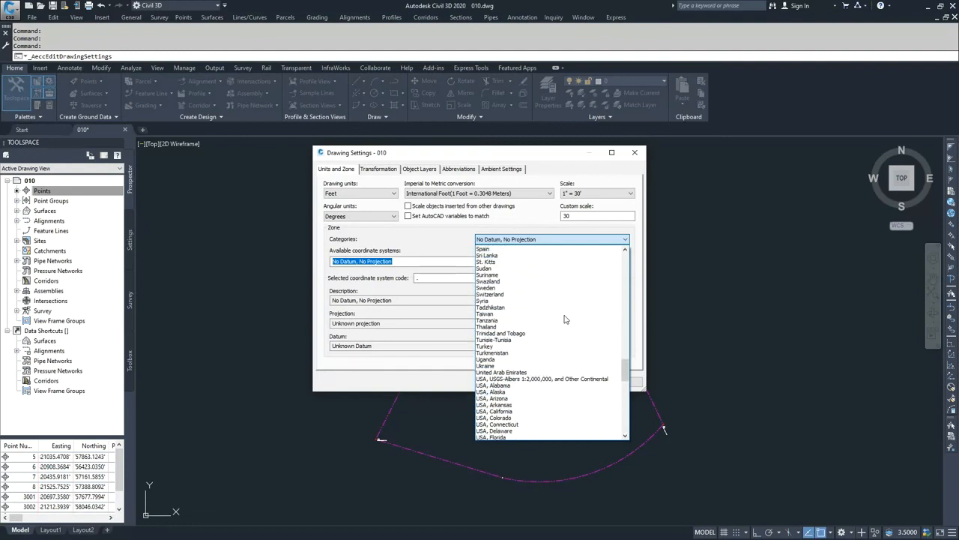
pyautogui.scroll(-3, 565, 320)
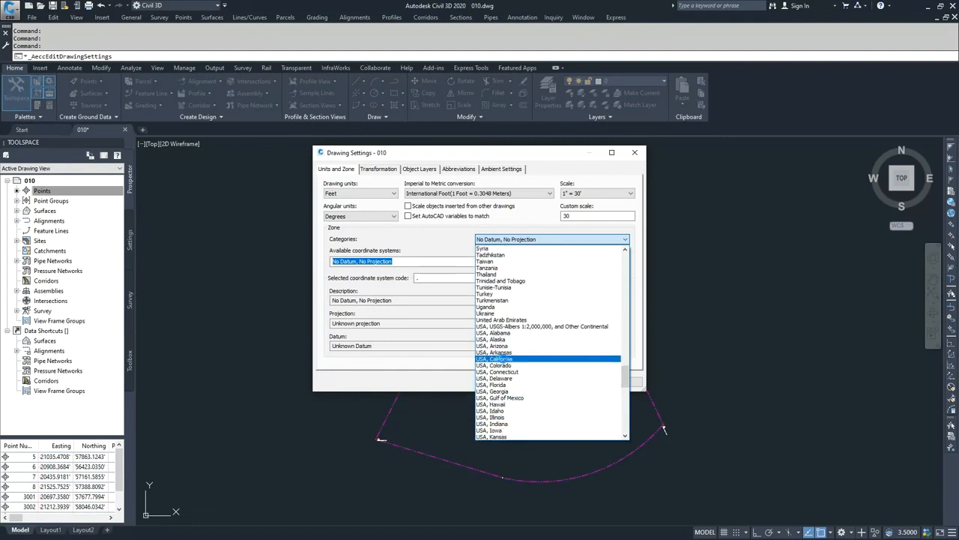
pyautogui.click(500, 358)
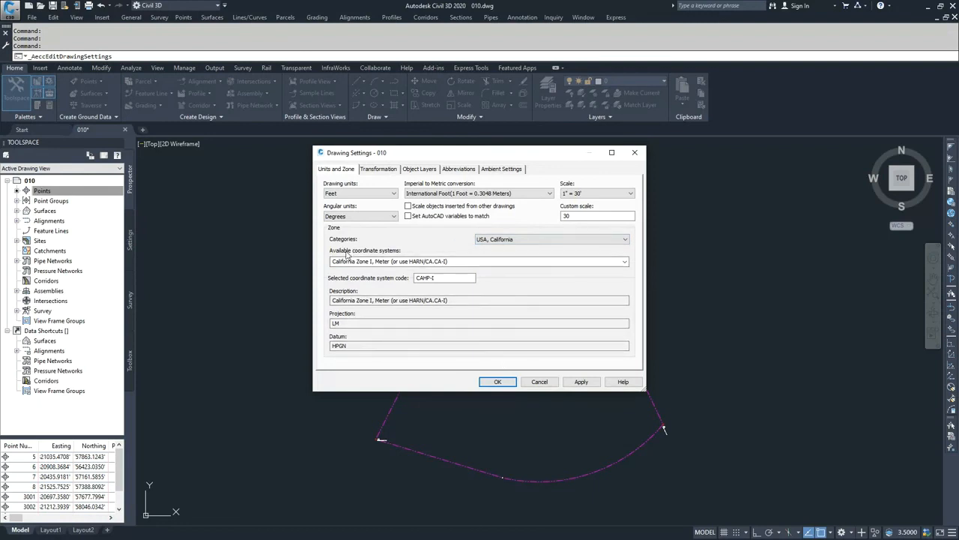
# - Assign the coordinate system California Zone I, US FT (or use HARN/CA.CA-IF) and apply the drawing settings
pyautogui.click(603, 261)
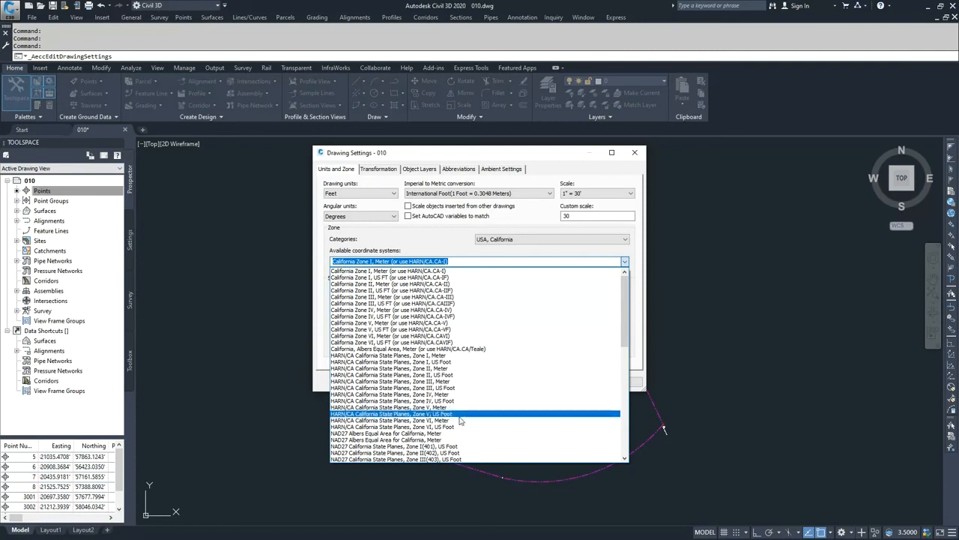
pyautogui.scroll(-4, 453, 446)
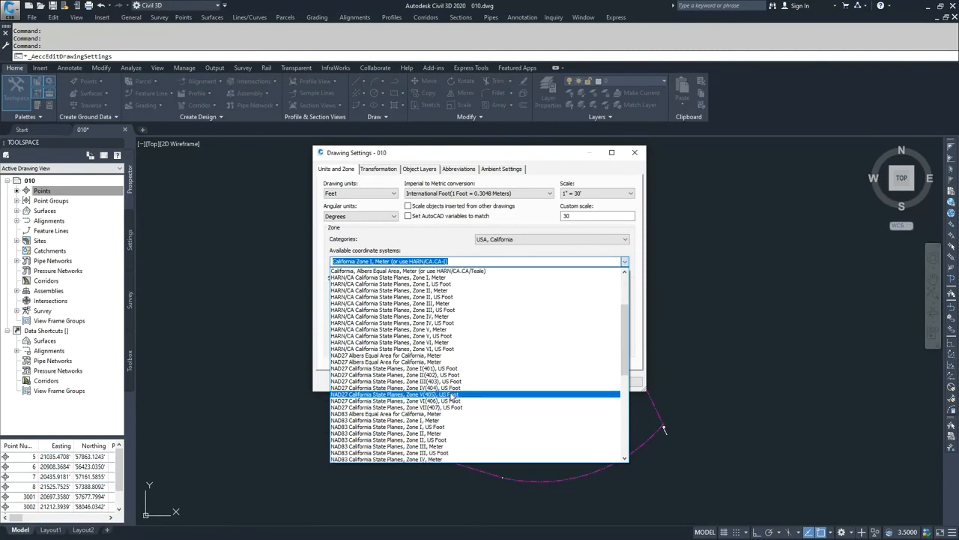
pyautogui.scroll(-2, 434, 368)
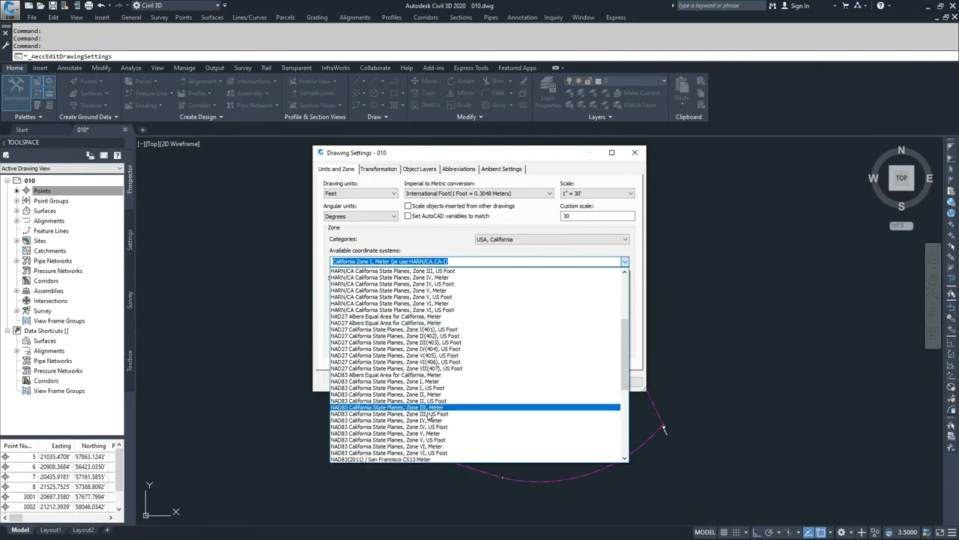
pyautogui.scroll(7, 438, 422)
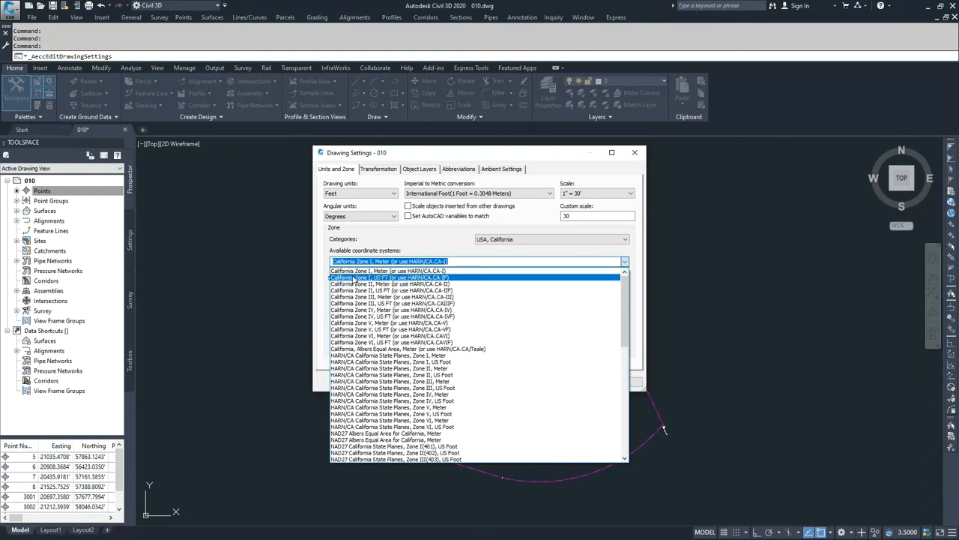
pyautogui.click(390, 278)
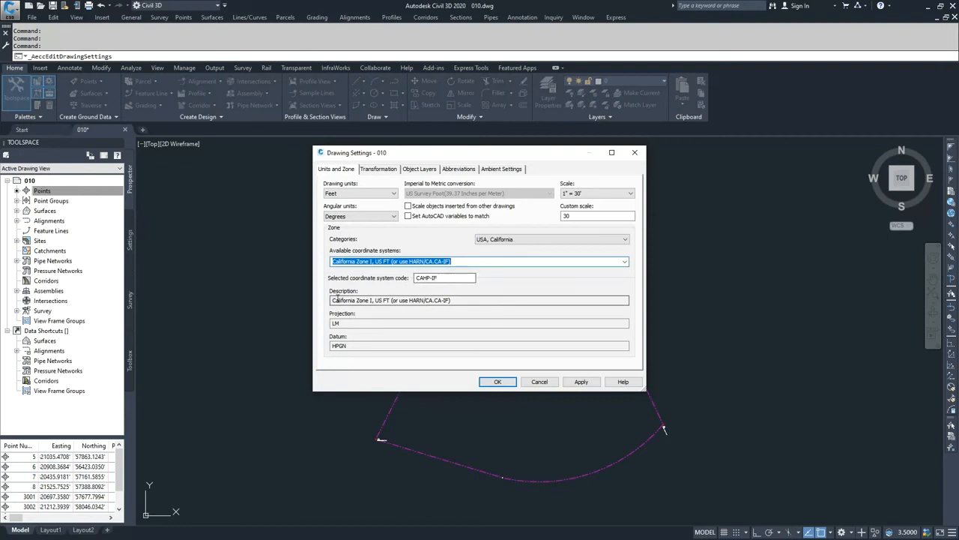
pyautogui.click(377, 168)
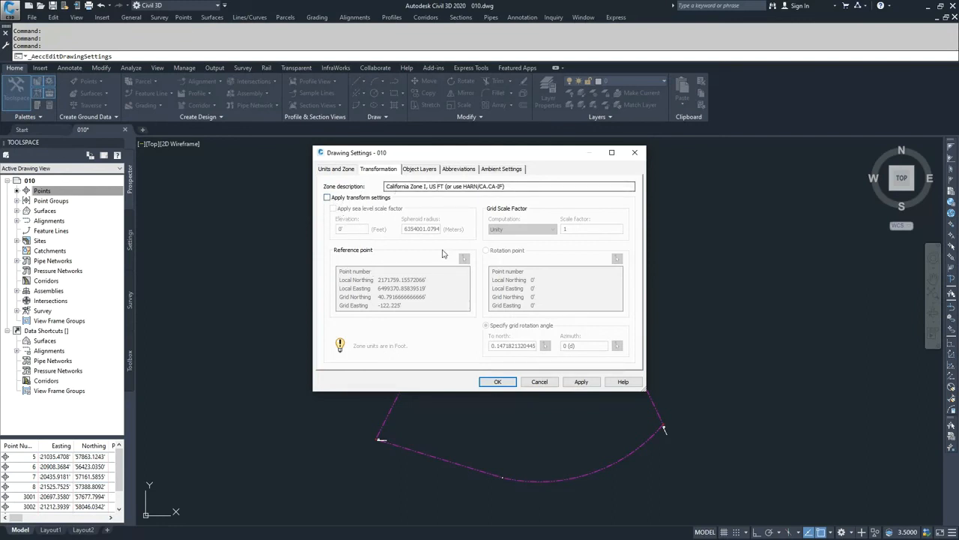
pyautogui.click(581, 383)
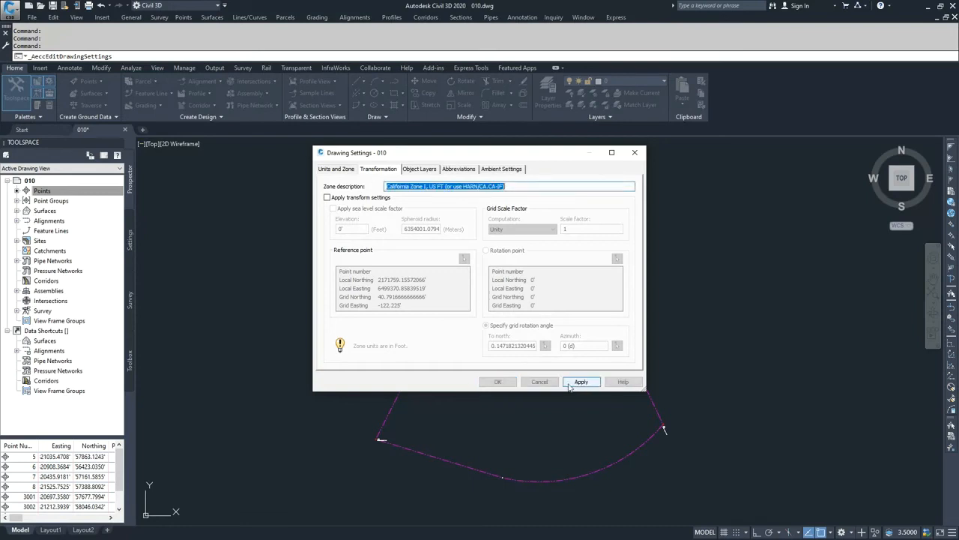
pyautogui.click(499, 382)
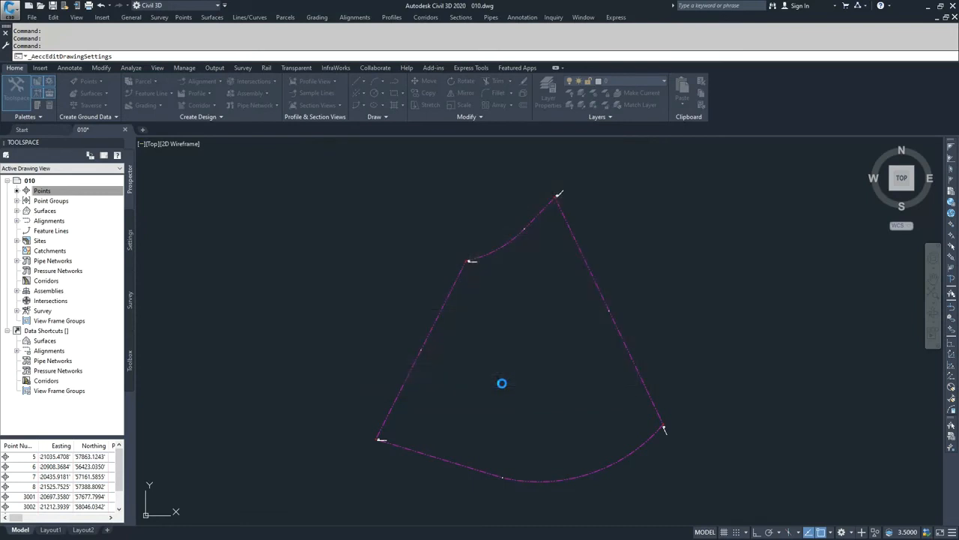
# - Open all points of drawing 010 in the point editor with the coordinate system assigned
pyautogui.rightClick(41, 192)
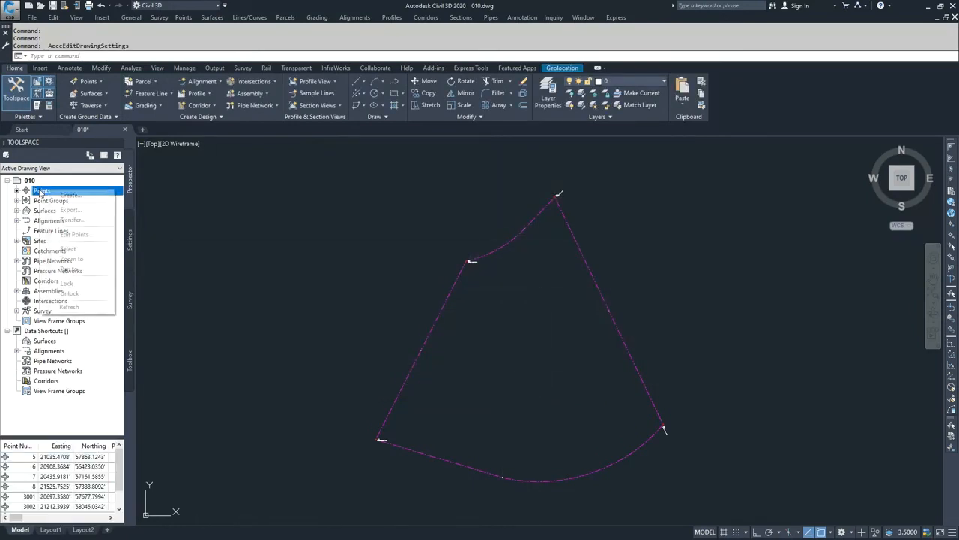
pyautogui.click(75, 235)
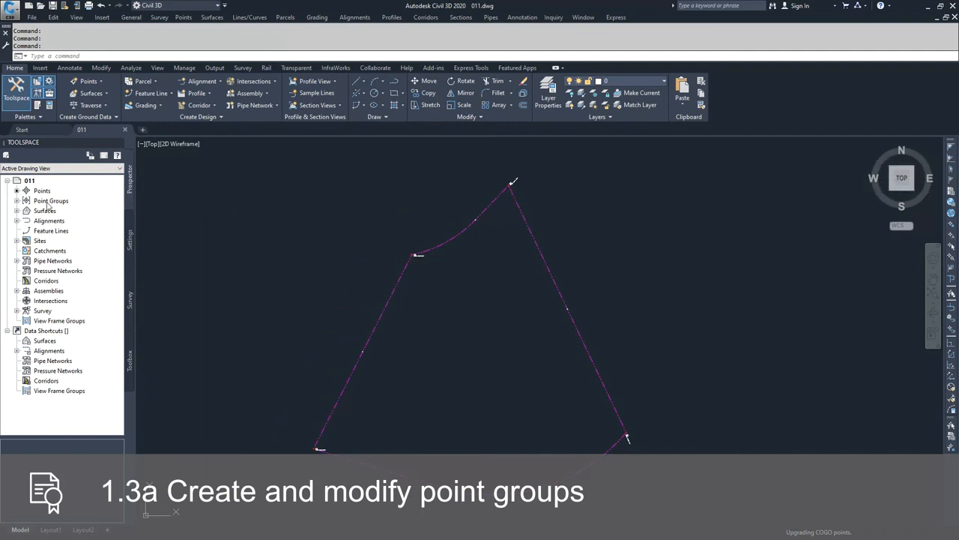
# - Start a new point group in drawing 011 and name it GS
pyautogui.click(17, 201)
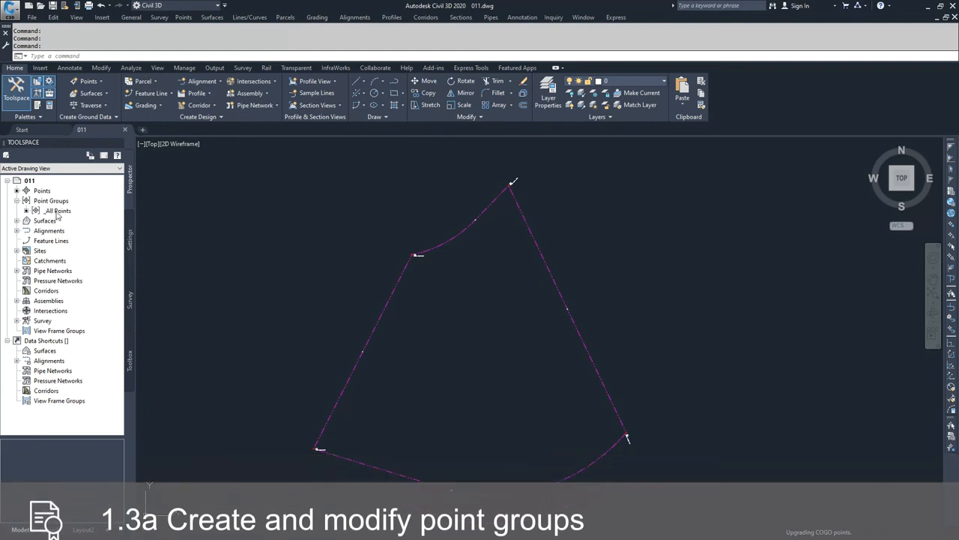
pyautogui.moveTo(58, 214)
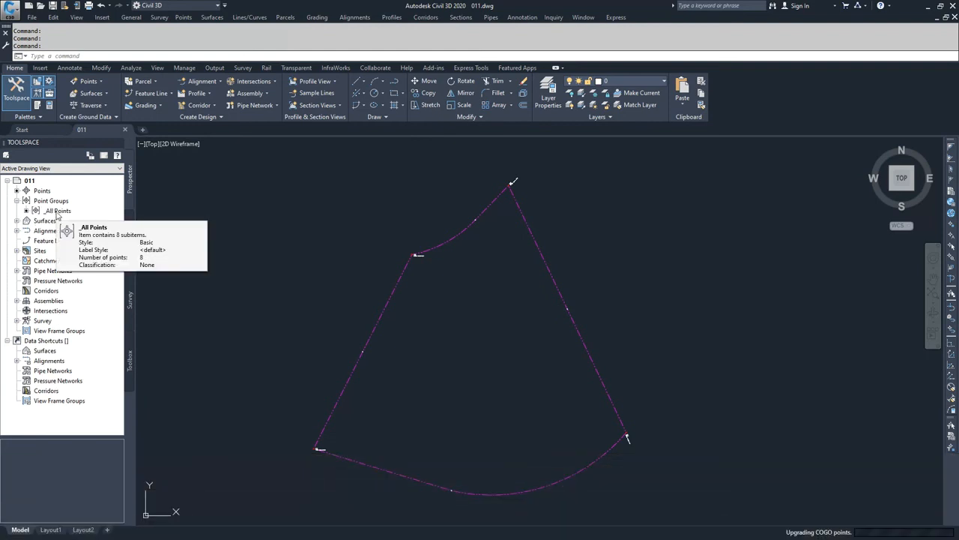
pyautogui.click(56, 212)
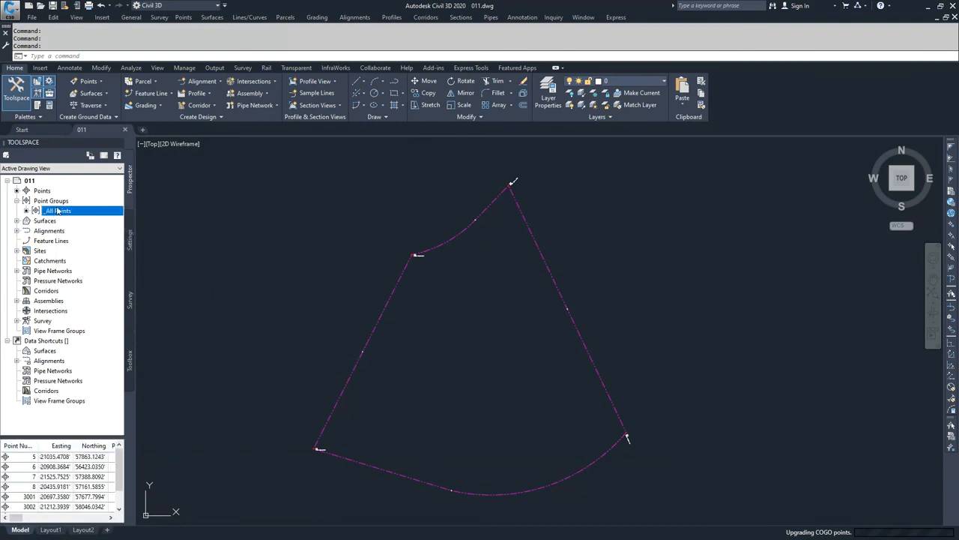
pyautogui.click(53, 200)
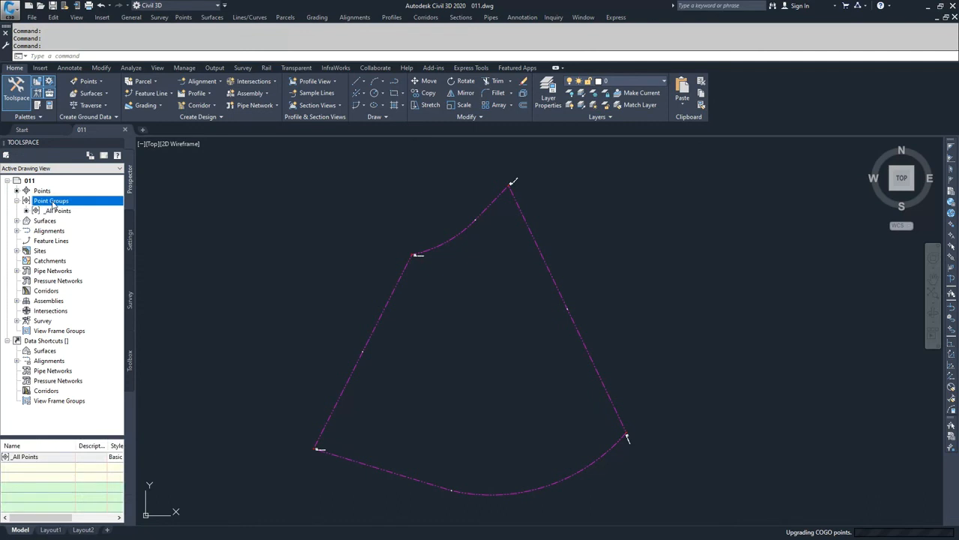
pyautogui.rightClick(54, 202)
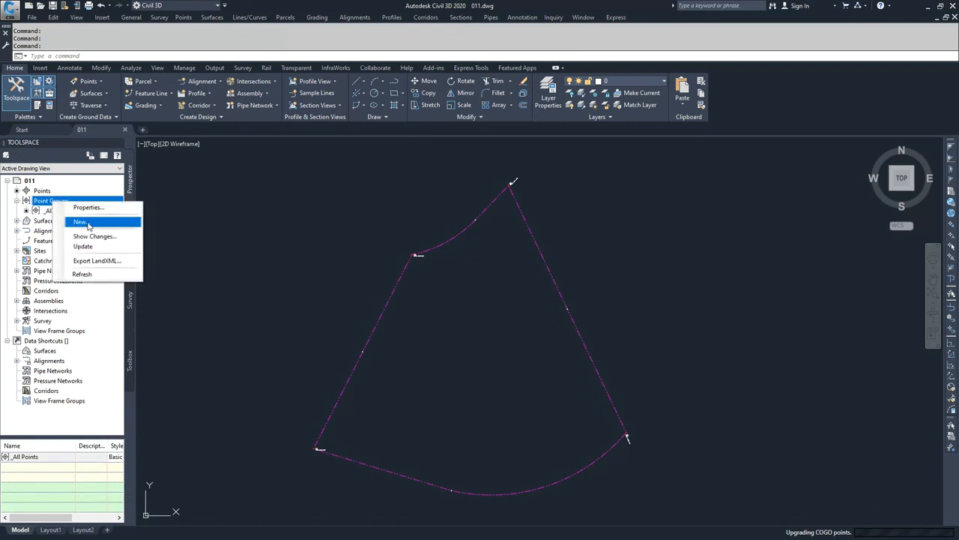
pyautogui.click(81, 222)
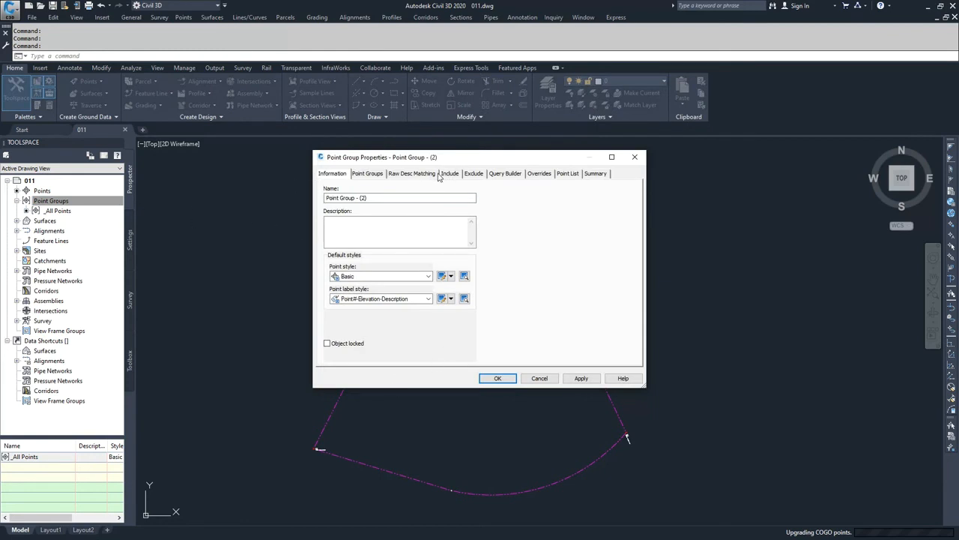
pyautogui.moveTo(378, 198); pyautogui.dragTo(309, 194)
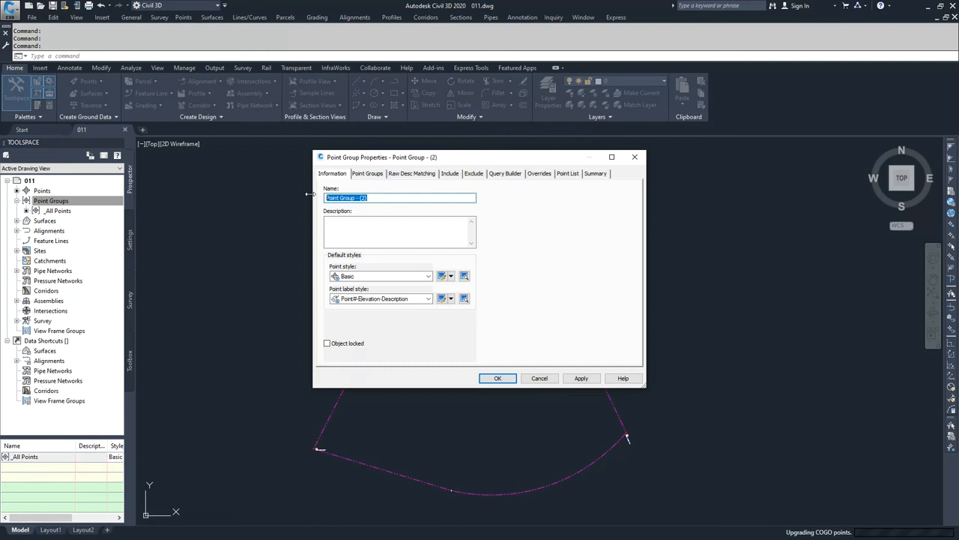
pyautogui.write('GS')
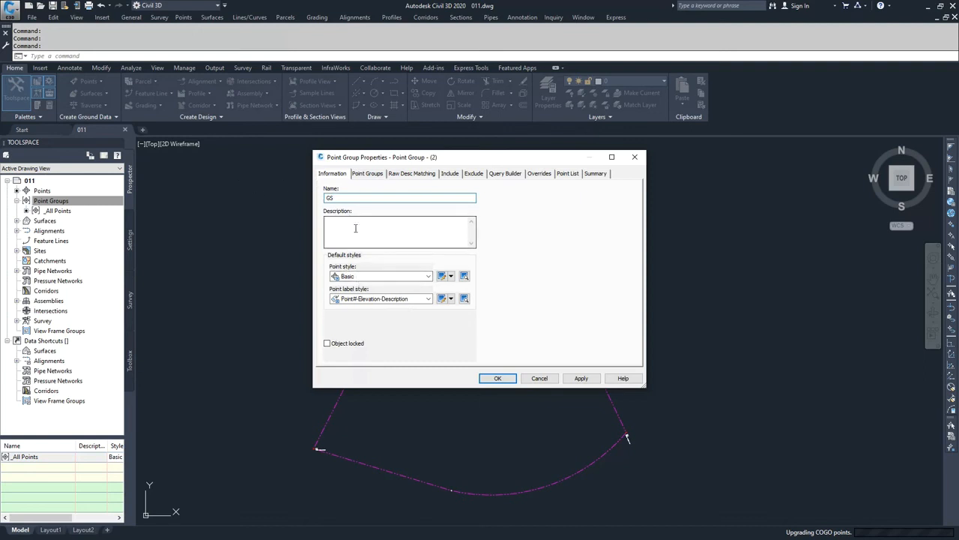
# - Choose Basic as the GS group's default point style and Point#-Elevation-Description as its point label style
pyautogui.click(427, 277)
pyautogui.click(359, 288)
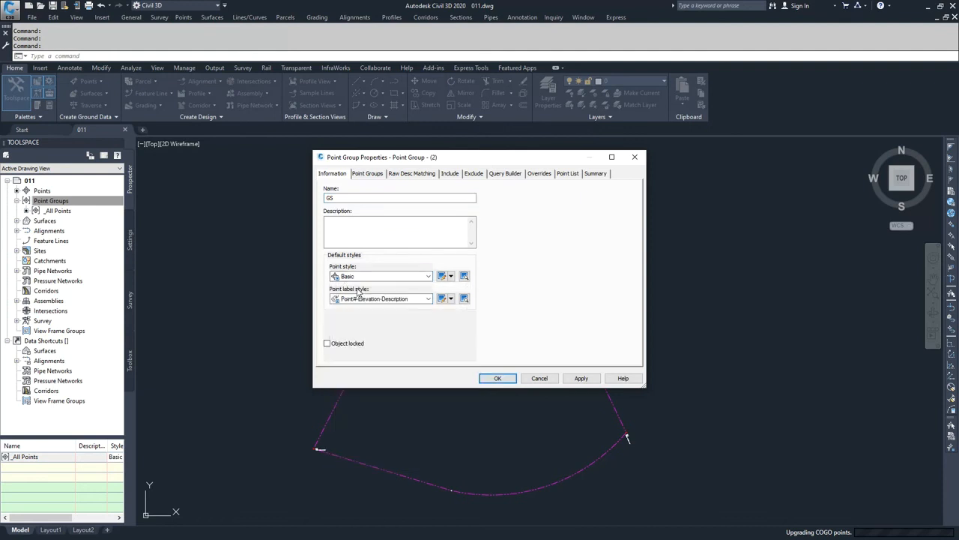
pyautogui.click(428, 299)
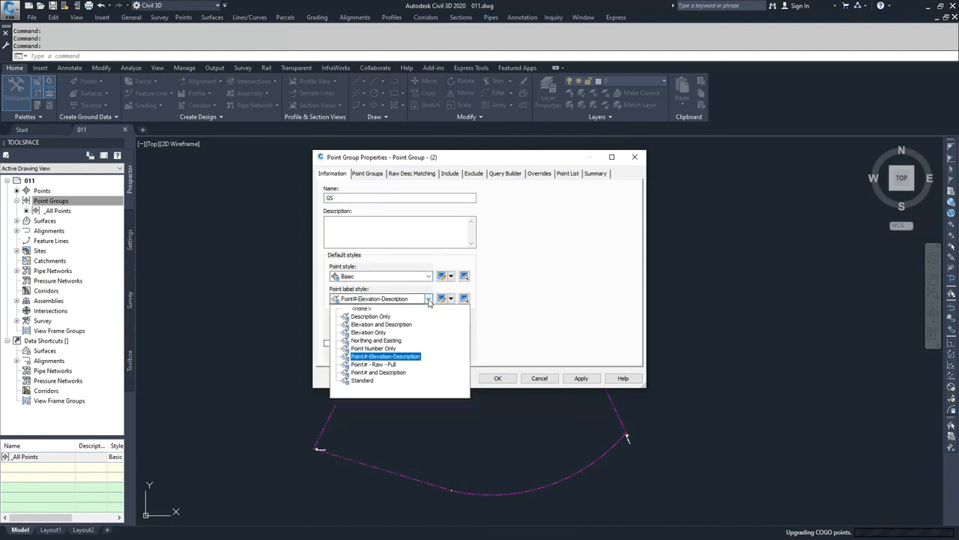
pyautogui.click(388, 357)
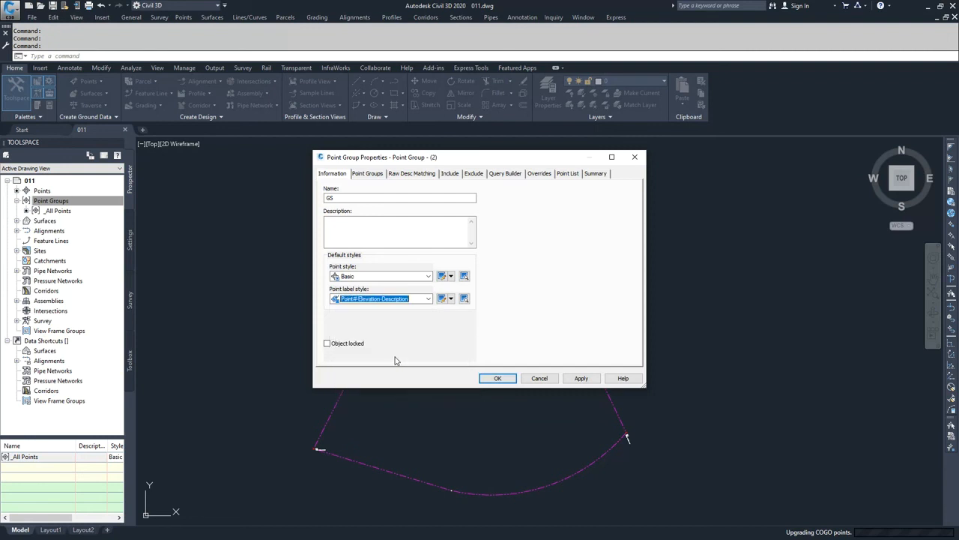
# - Match the GS group's points by the raw description code GS*
pyautogui.click(370, 175)
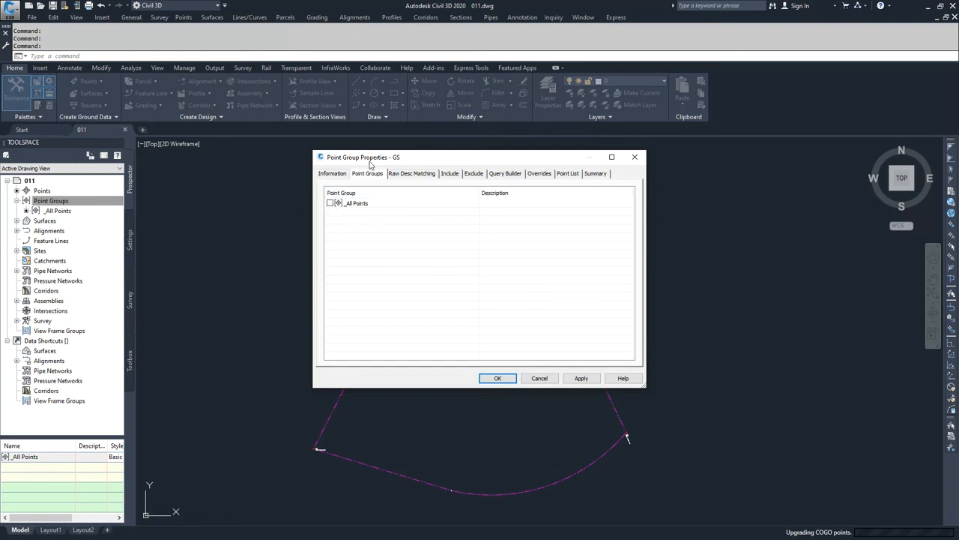
pyautogui.click(405, 174)
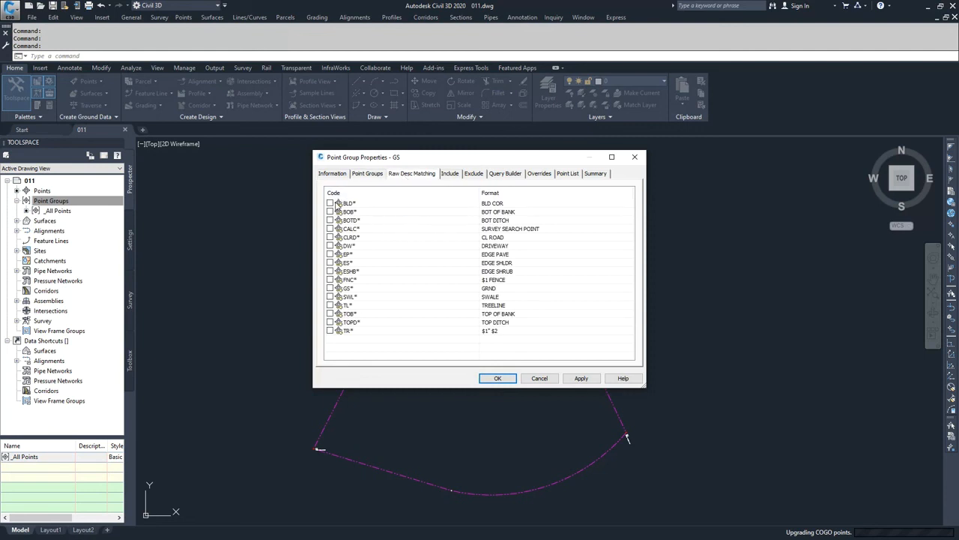
pyautogui.click(330, 288)
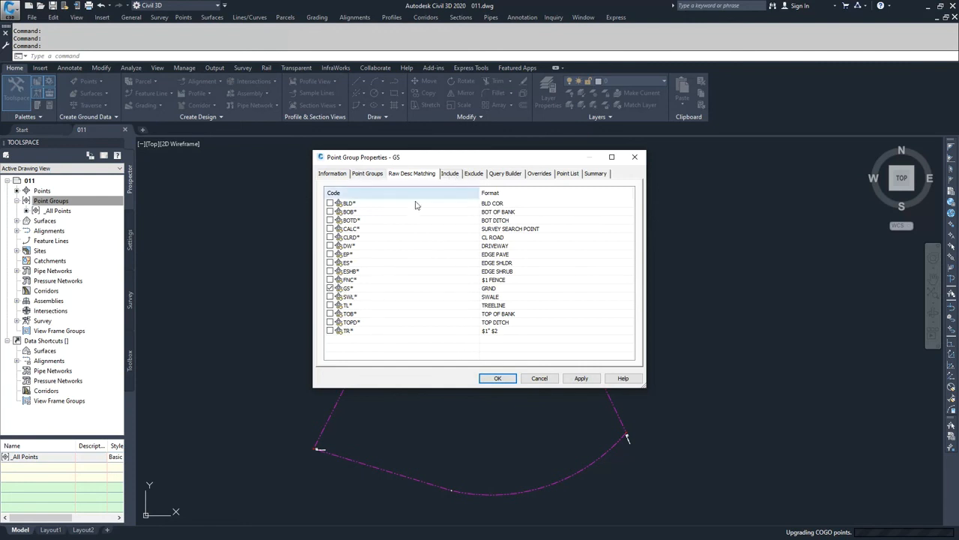
# - Include point numbers 3001, 3003-3004 in the GS group and check its point list
pyautogui.click(450, 173)
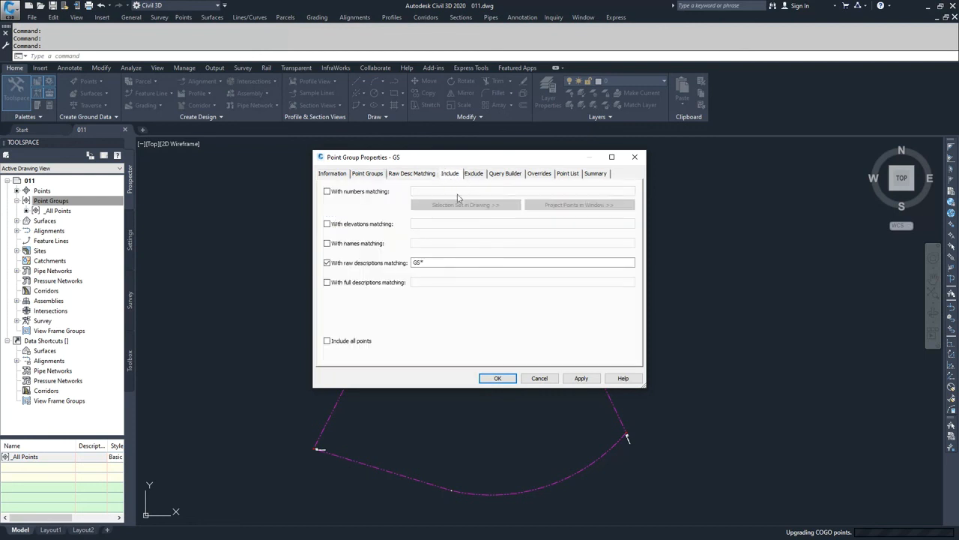
pyautogui.click(327, 192)
pyautogui.click(423, 191)
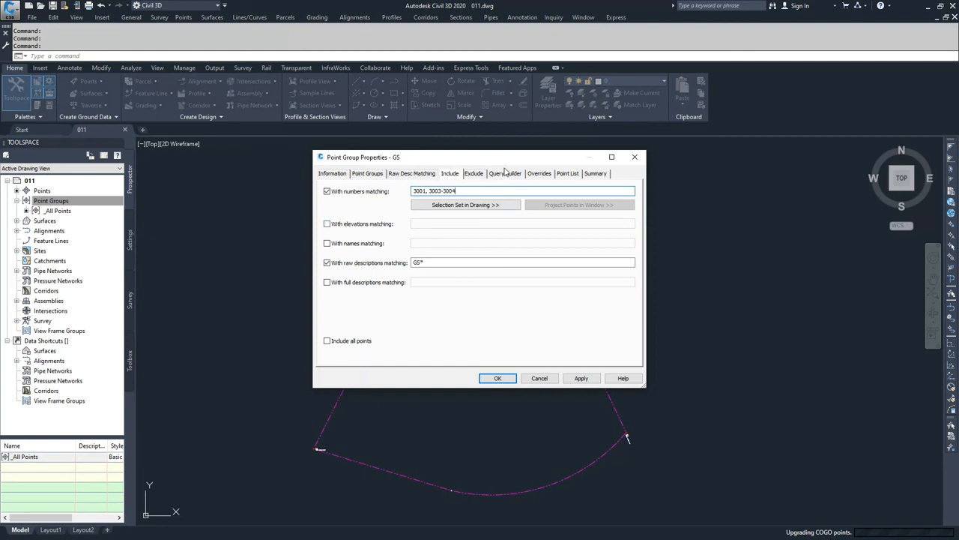
pyautogui.click(568, 174)
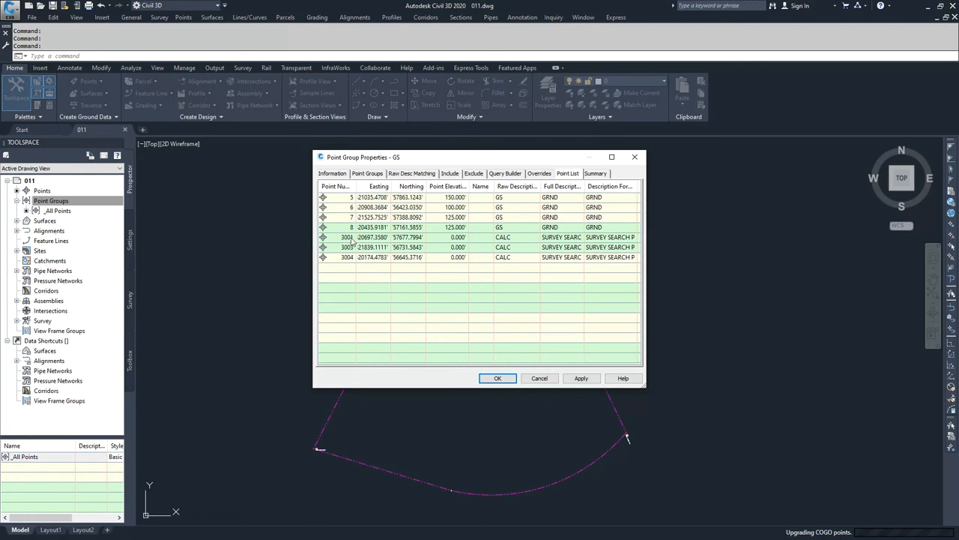
pyautogui.moveTo(352, 252)
# - Clear the point numbers from the GS group's include criteria and switch off number matching
pyautogui.click(450, 173)
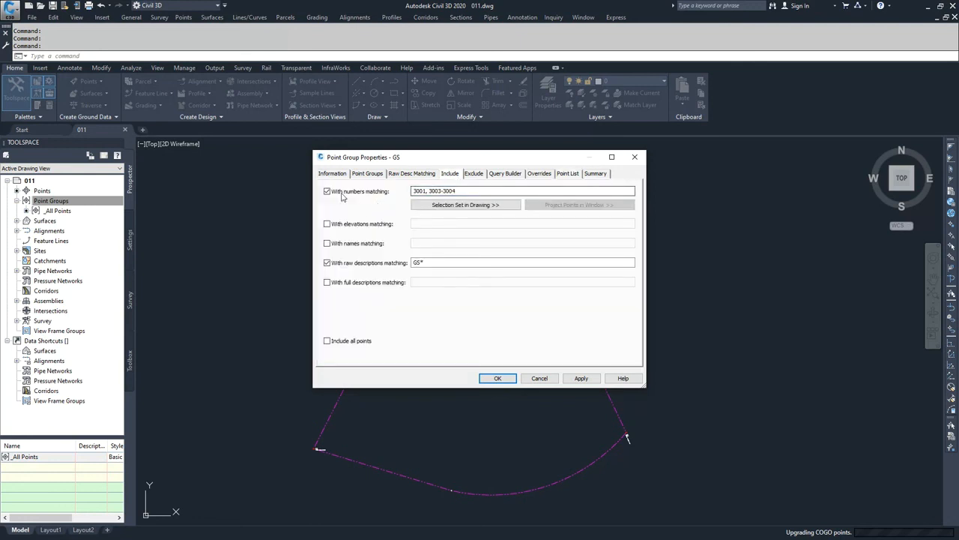
pyautogui.press('Delete')
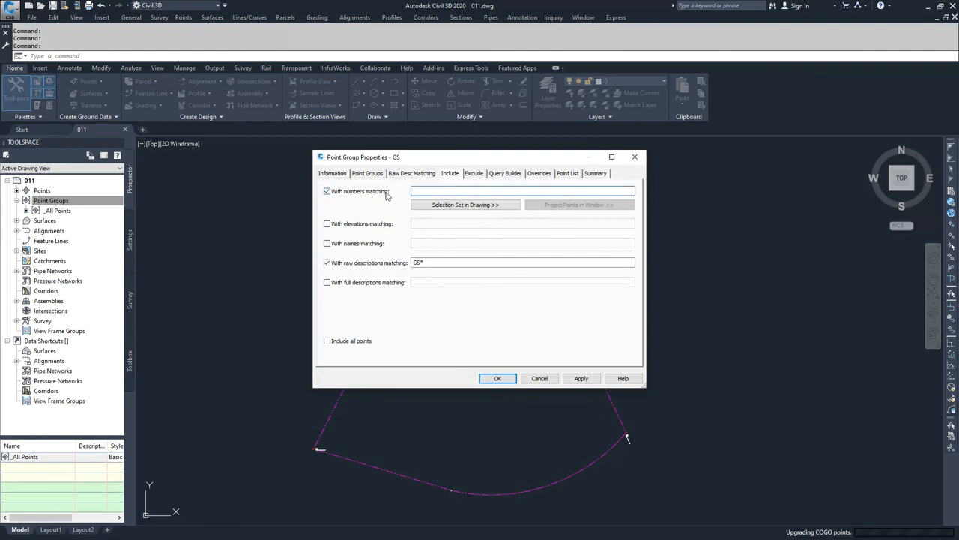
pyautogui.click(326, 192)
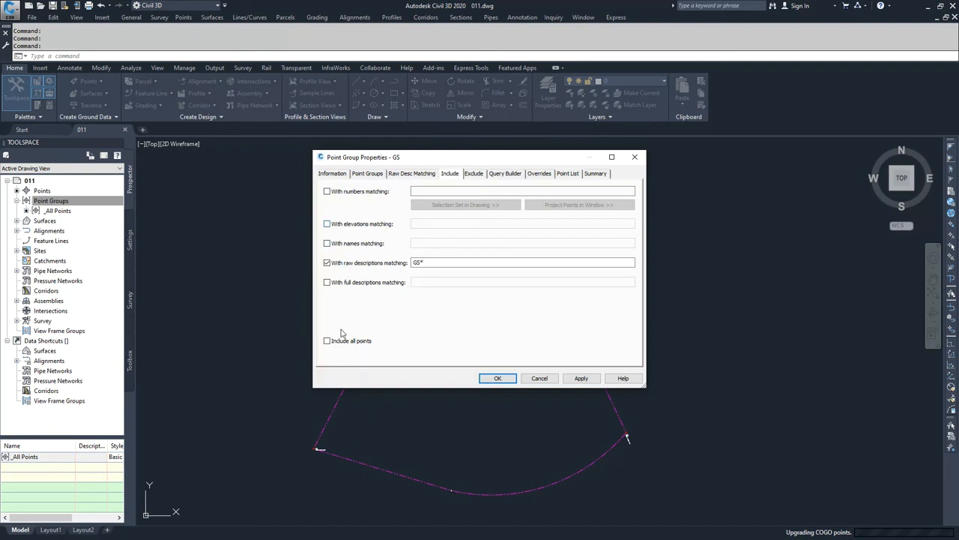
# - Review the GS group's exclusions, query, overrides, point list and summary, then apply the properties and finish creating the group
pyautogui.click(472, 176)
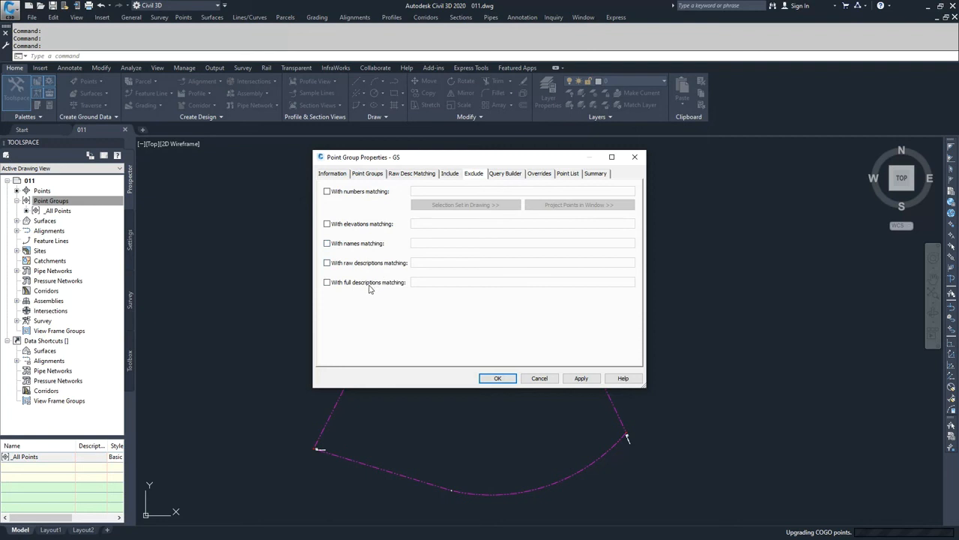
pyautogui.click(505, 175)
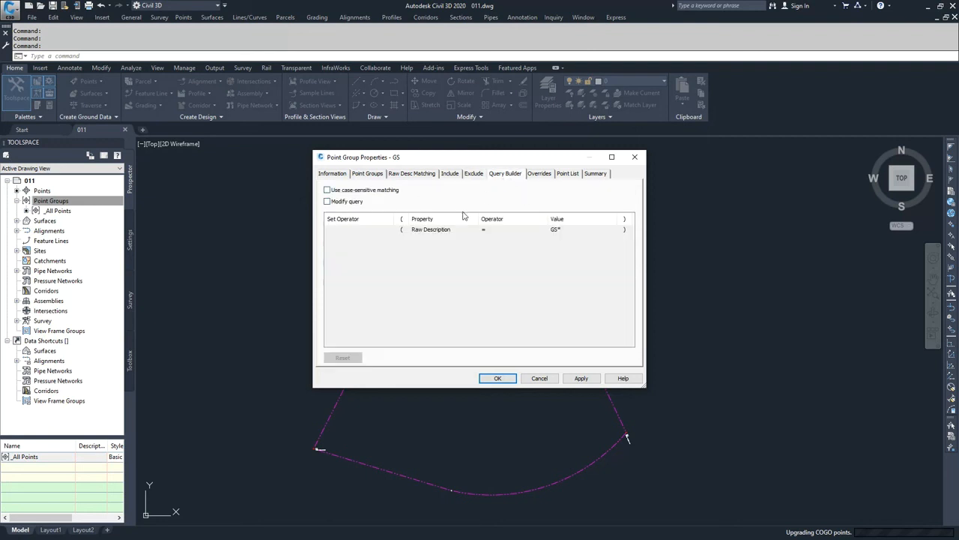
pyautogui.click(473, 174)
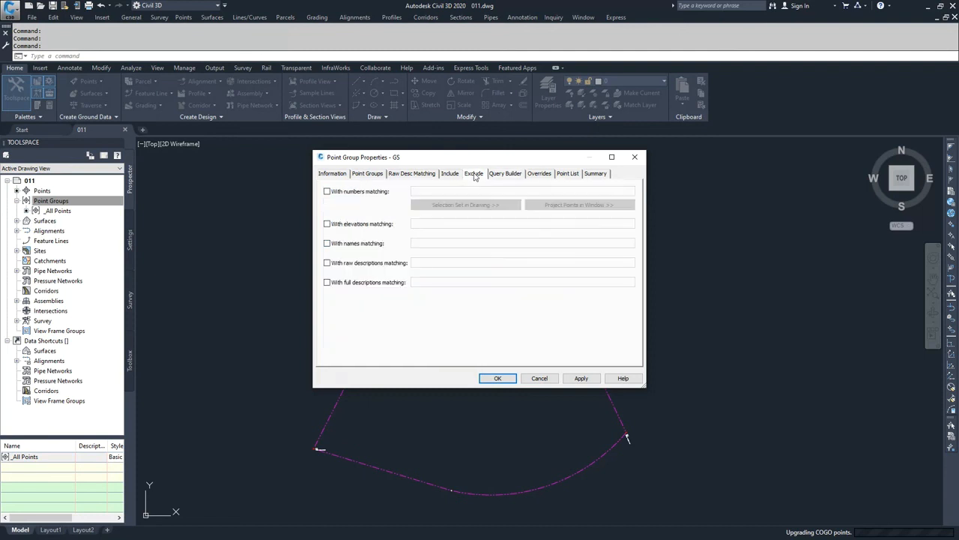
pyautogui.click(517, 174)
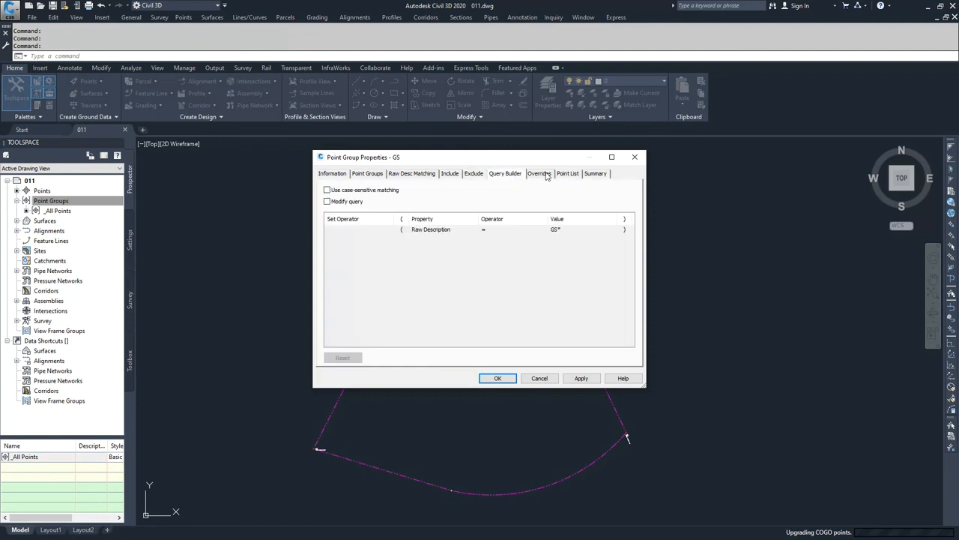
pyautogui.click(547, 175)
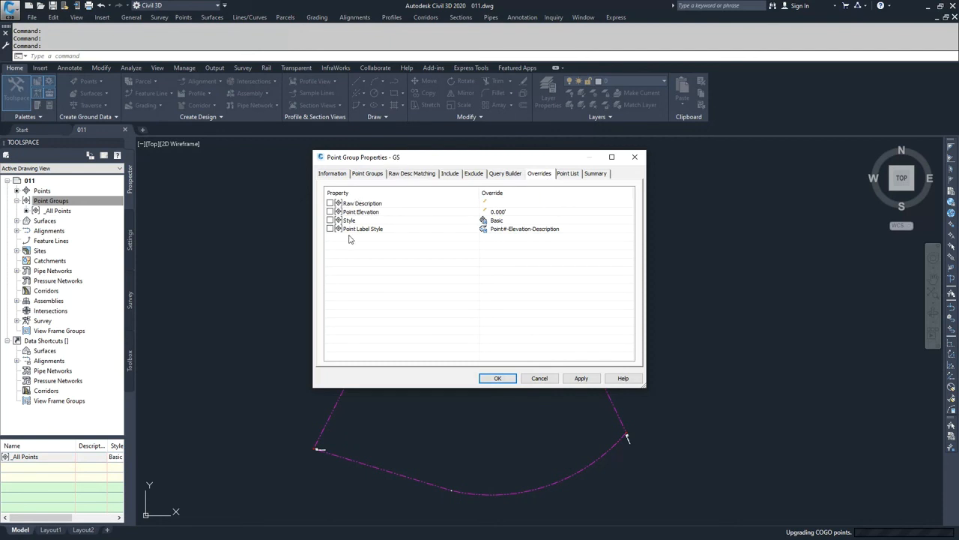
pyautogui.click(568, 174)
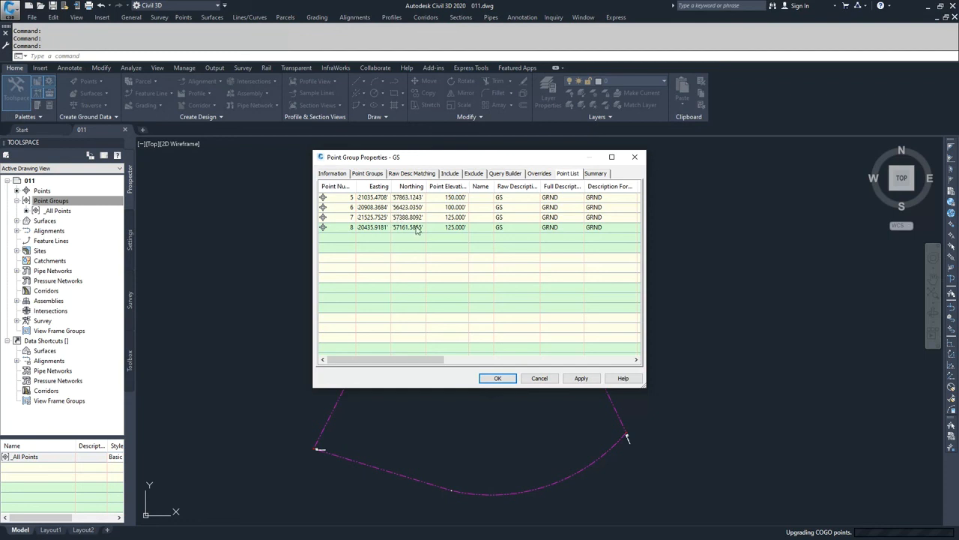
pyautogui.click(597, 177)
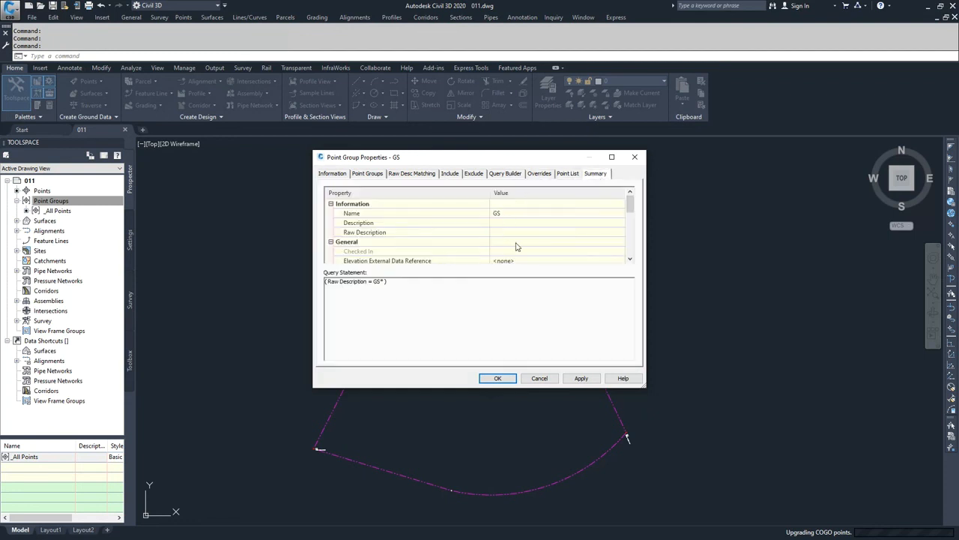
pyautogui.click(581, 379)
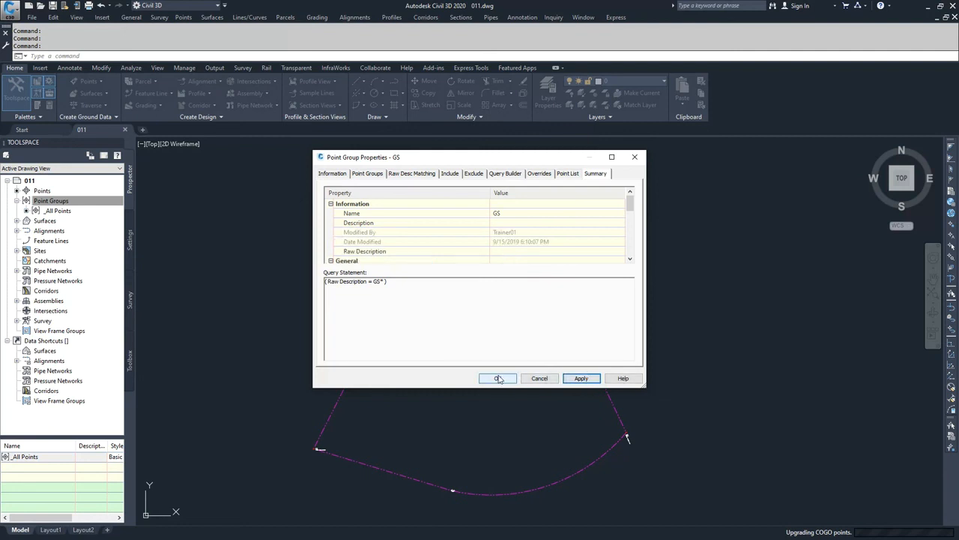
pyautogui.click(498, 378)
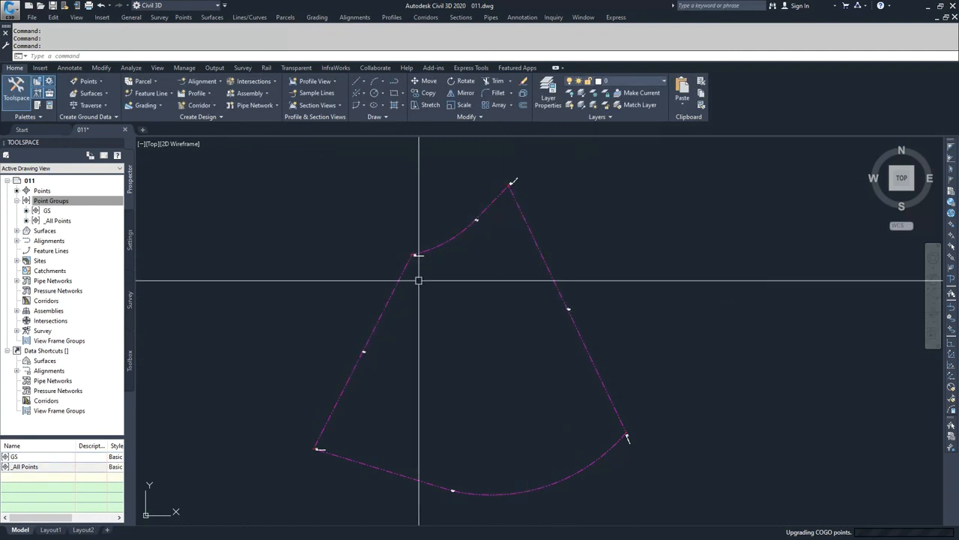
# - Examine the GS group's points in the point editor, close it and inspect them in the drawing
pyautogui.rightClick(47, 211)
pyautogui.click(83, 230)
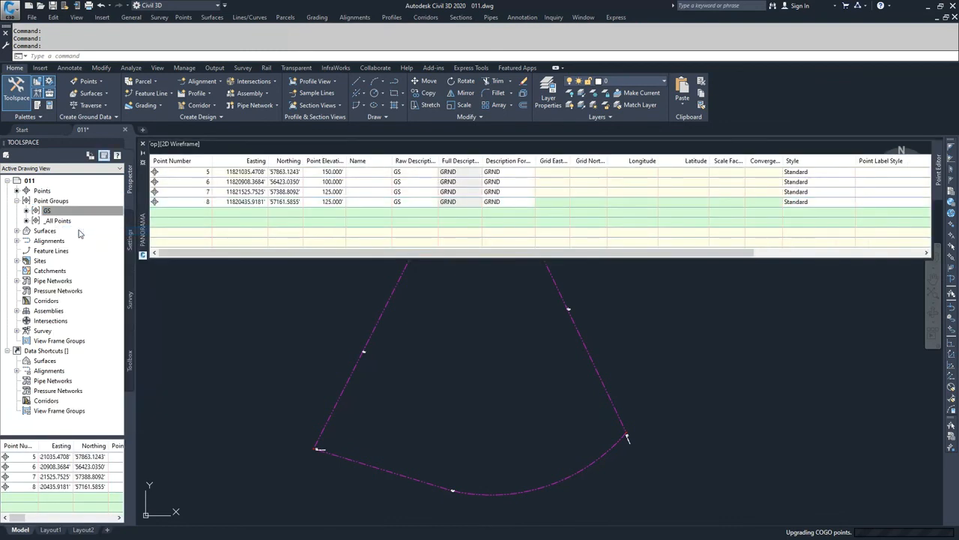
pyautogui.click(48, 212)
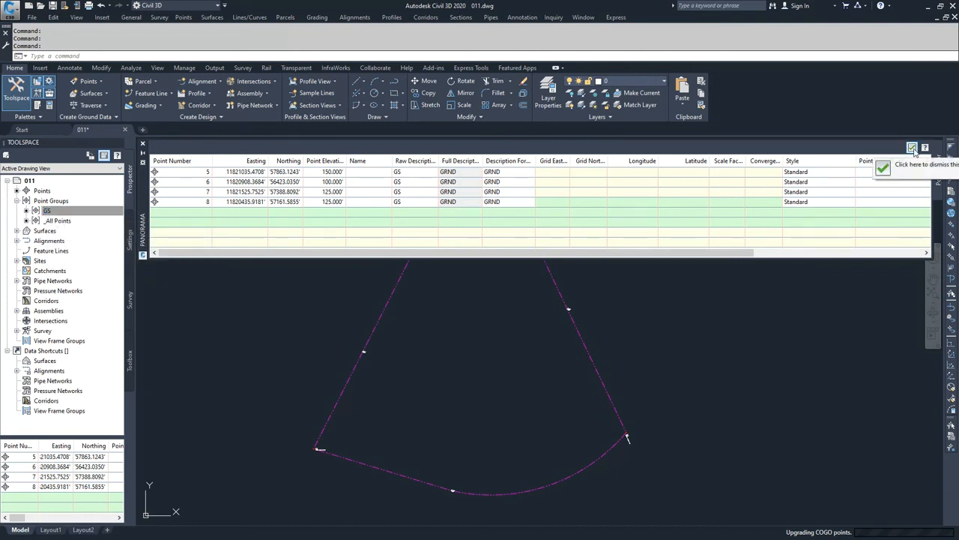
pyautogui.moveTo(735, 256); pyautogui.dragTo(790, 257)
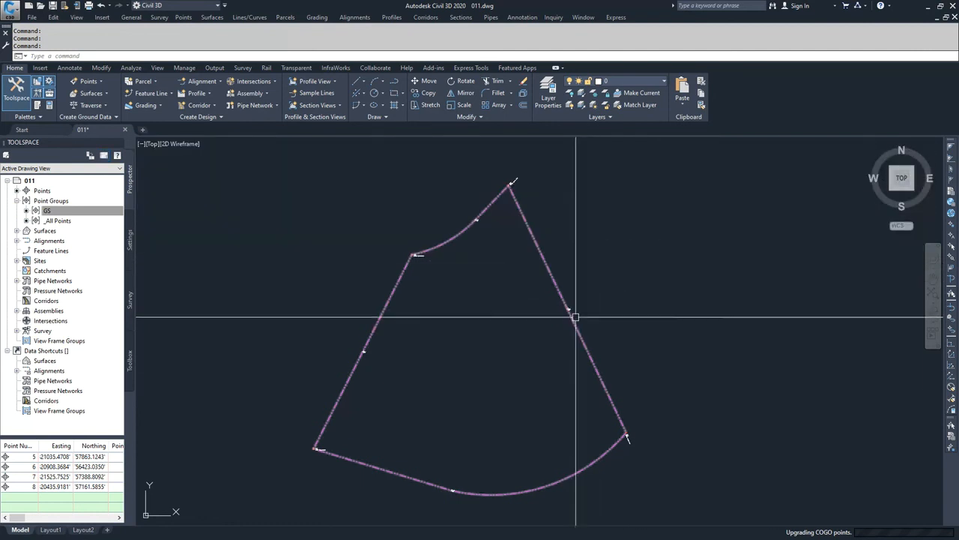
pyautogui.scroll(5, 573, 314)
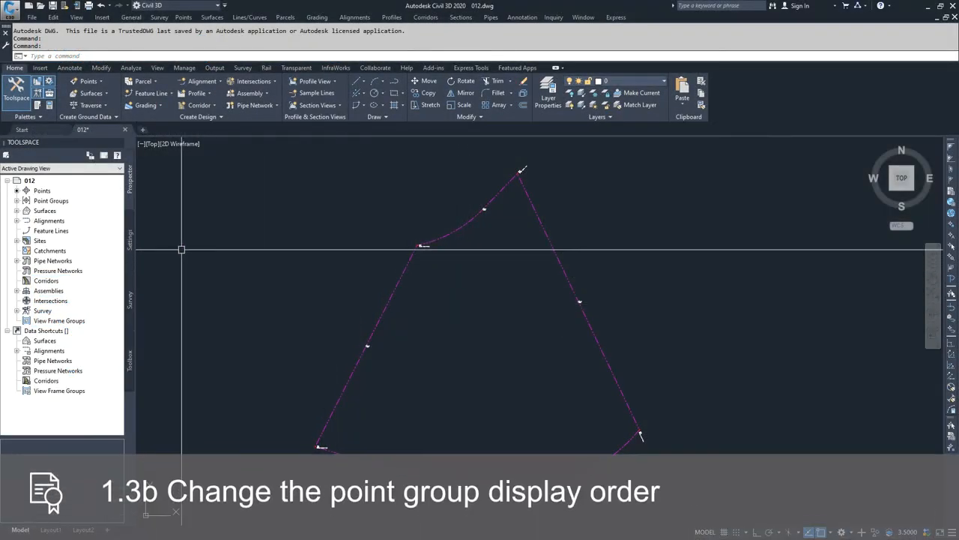
# - Create a new point label style named "Display Order Change" from the _All Points group's properties
pyautogui.click(16, 201)
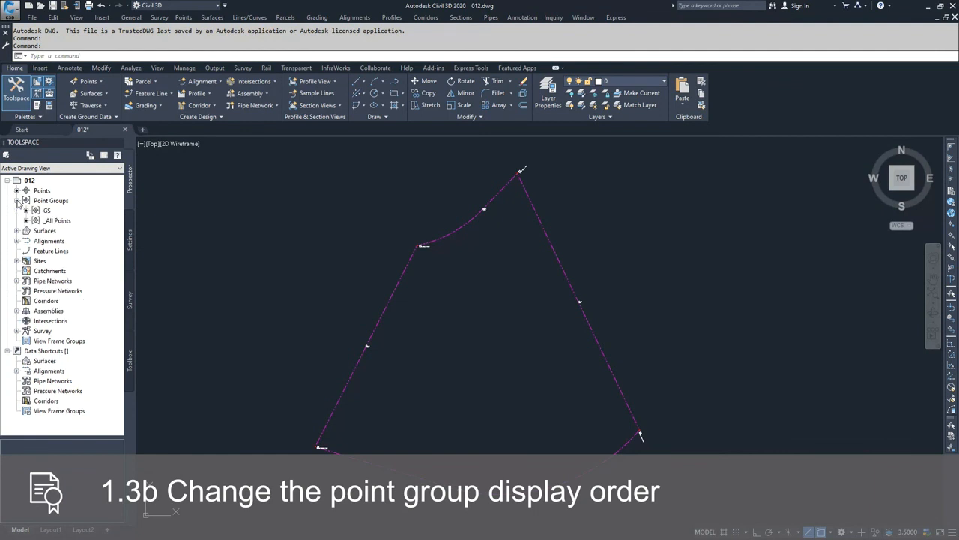
pyautogui.click(57, 221)
pyautogui.rightClick(59, 221)
pyautogui.click(113, 229)
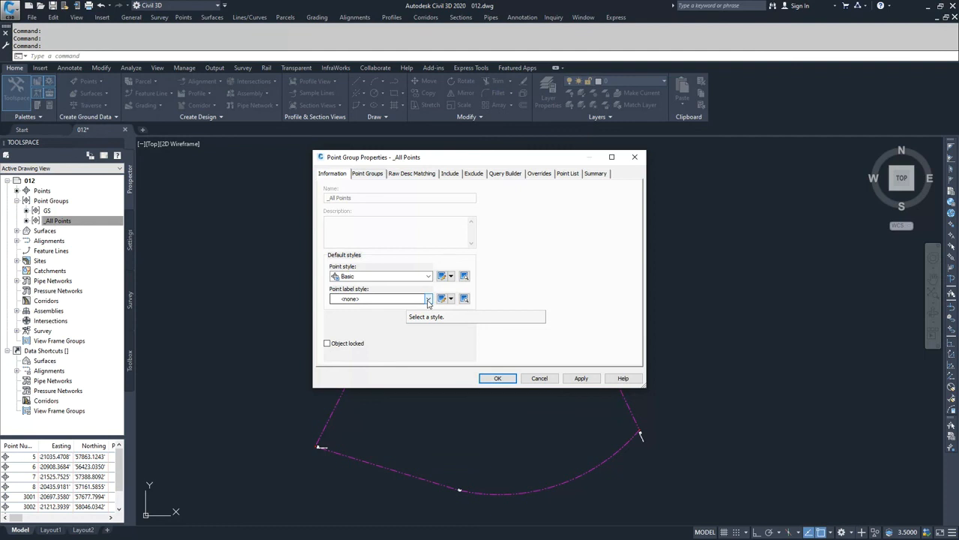
pyautogui.click(450, 298)
pyautogui.click(473, 308)
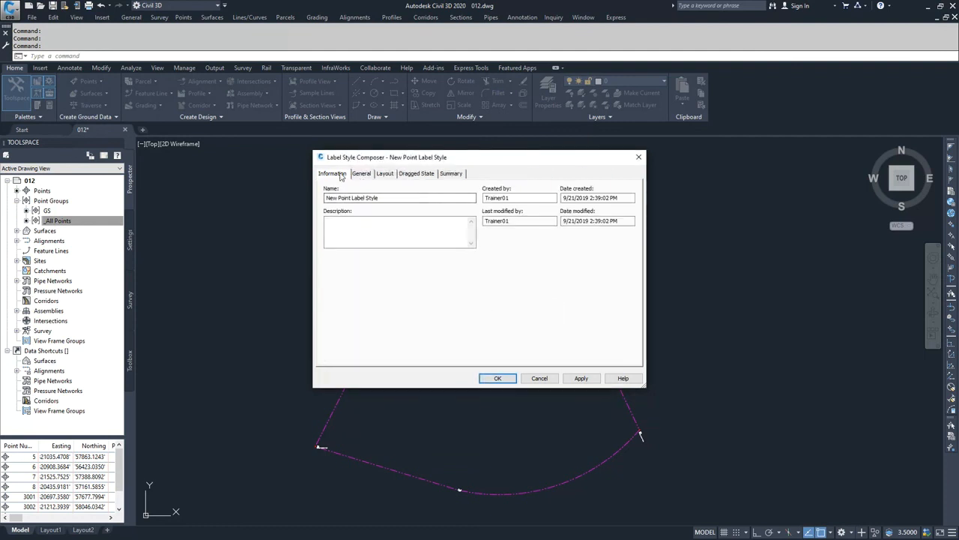
pyautogui.moveTo(385, 198); pyautogui.dragTo(319, 198)
pyautogui.write('Display Order Change')
# - Replace the Point Number component's contents with "DISPLAY ORDER CHANGE" and set its text height to 1"
pyautogui.click(386, 175)
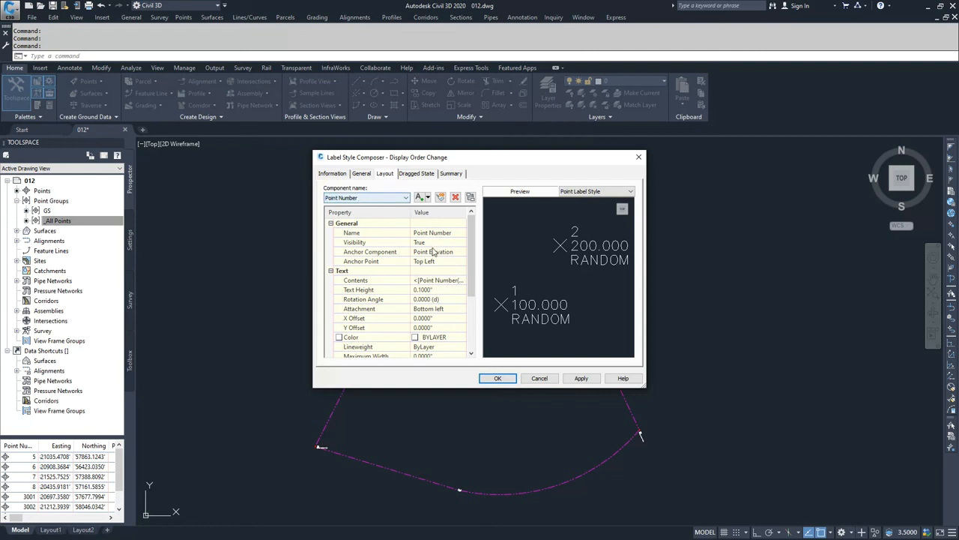
pyautogui.click(441, 280)
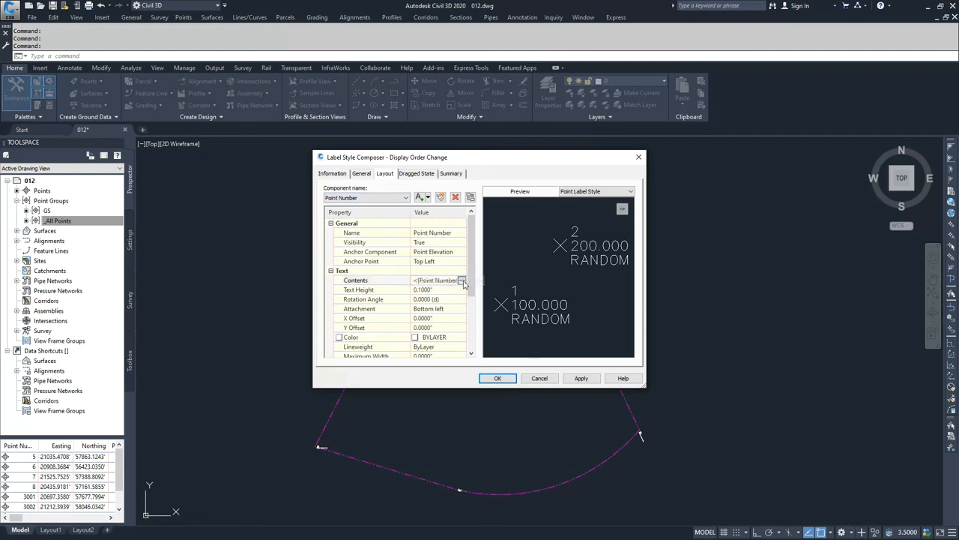
pyautogui.click(466, 279)
pyautogui.moveTo(585, 215); pyautogui.dragTo(492, 216)
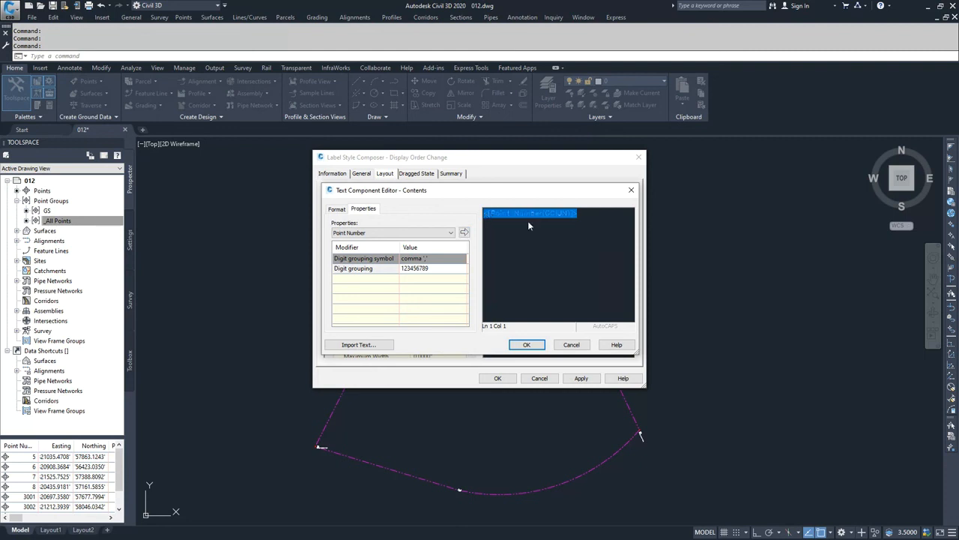
pyautogui.press('Delete')
pyautogui.write('N SF')
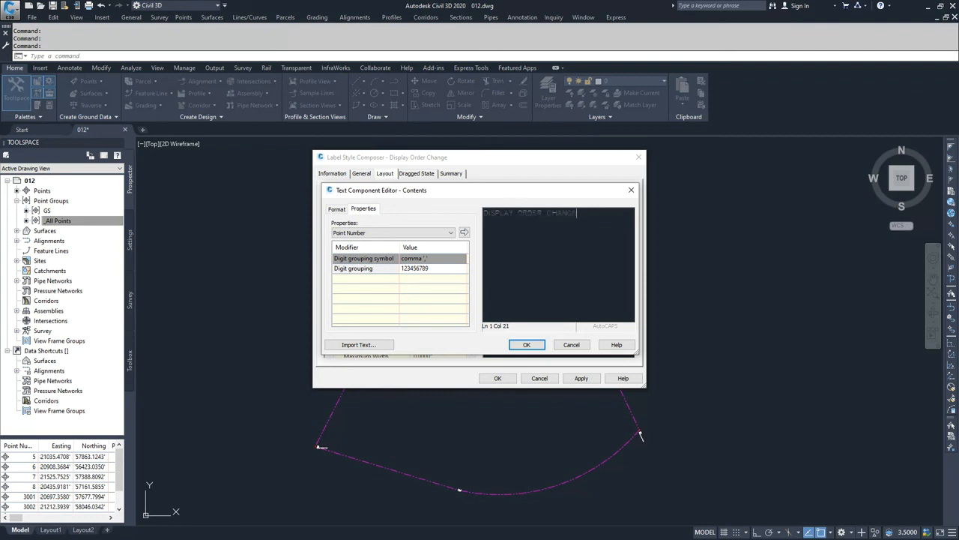
pyautogui.click(533, 344)
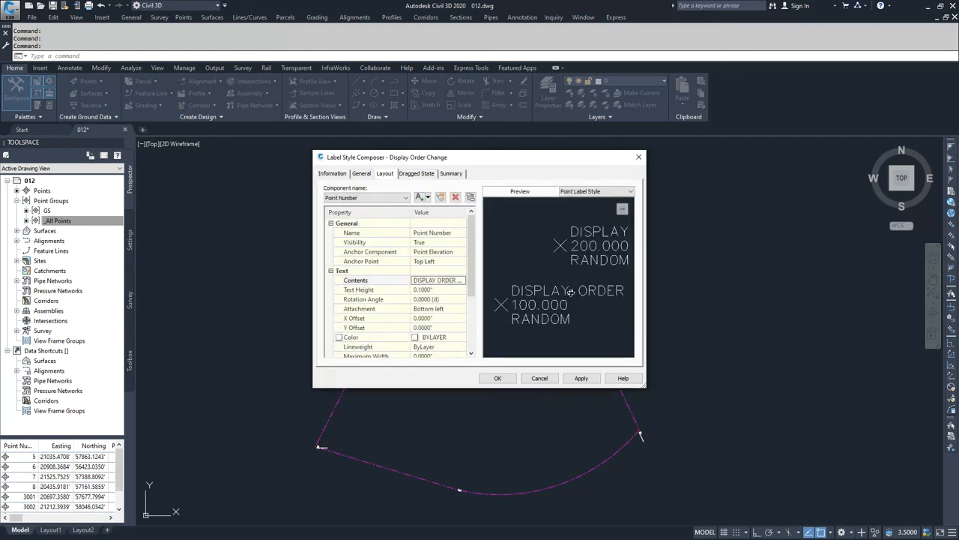
pyautogui.click(432, 290)
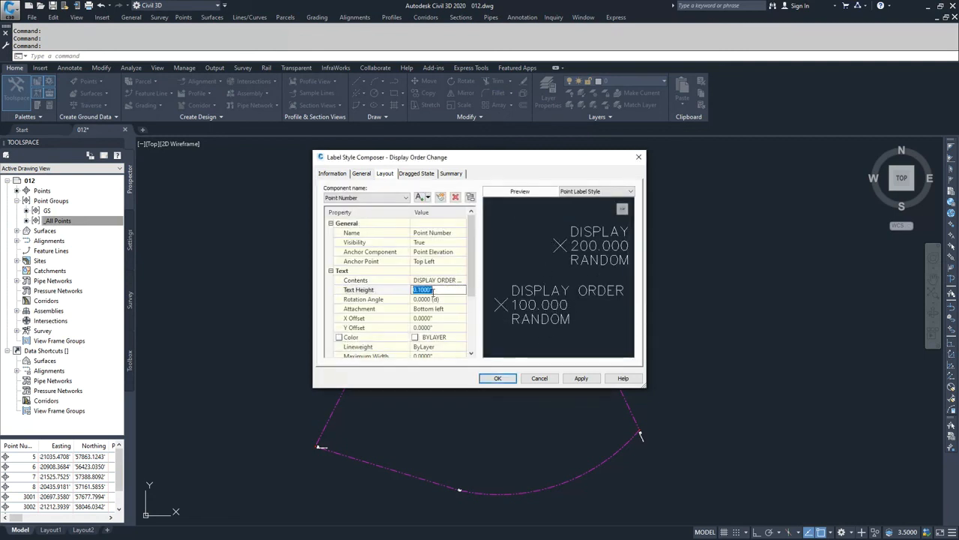
pyautogui.write('1')
# - Set the visibility of the Point Elevation and Point Description label components to False
pyautogui.click(404, 197)
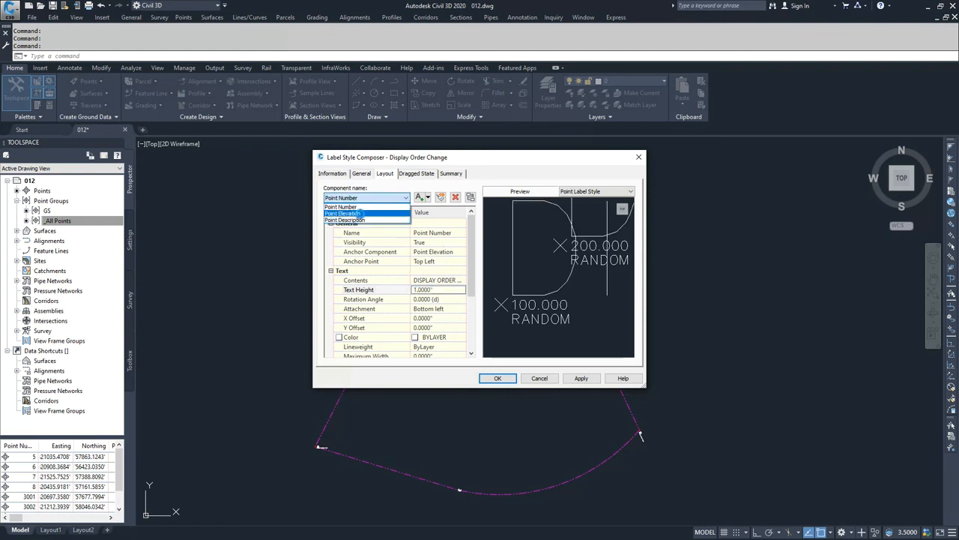
pyautogui.click(378, 214)
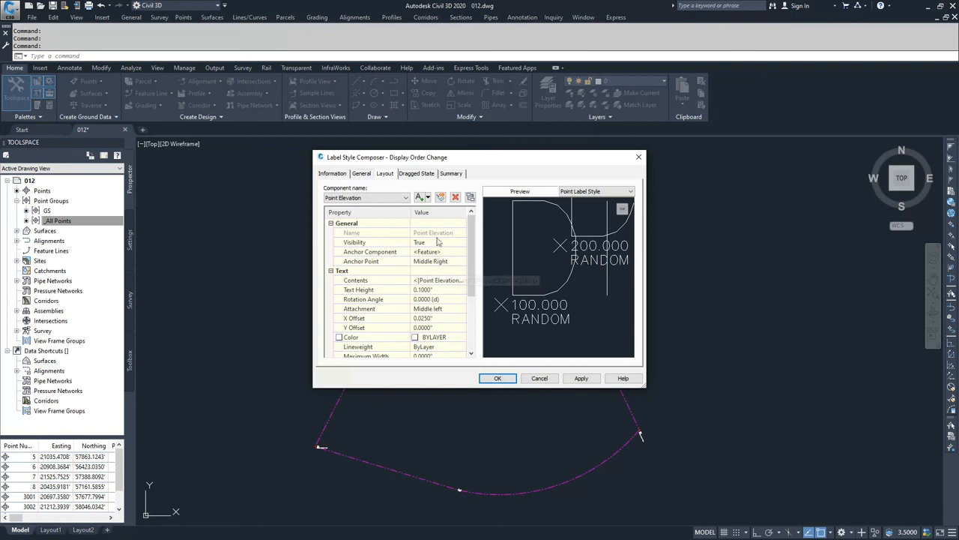
pyautogui.click(431, 243)
pyautogui.click(461, 242)
pyautogui.click(439, 260)
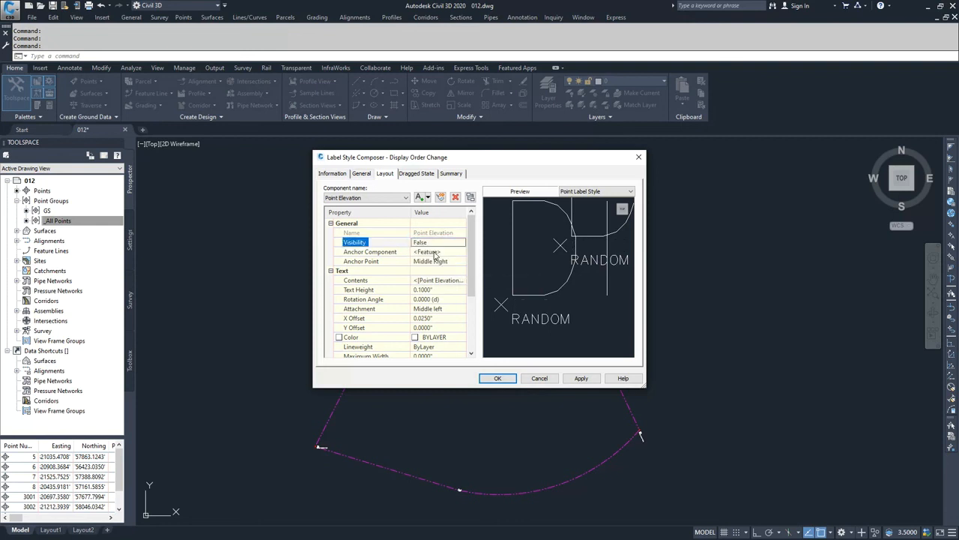
pyautogui.click(390, 198)
pyautogui.click(361, 224)
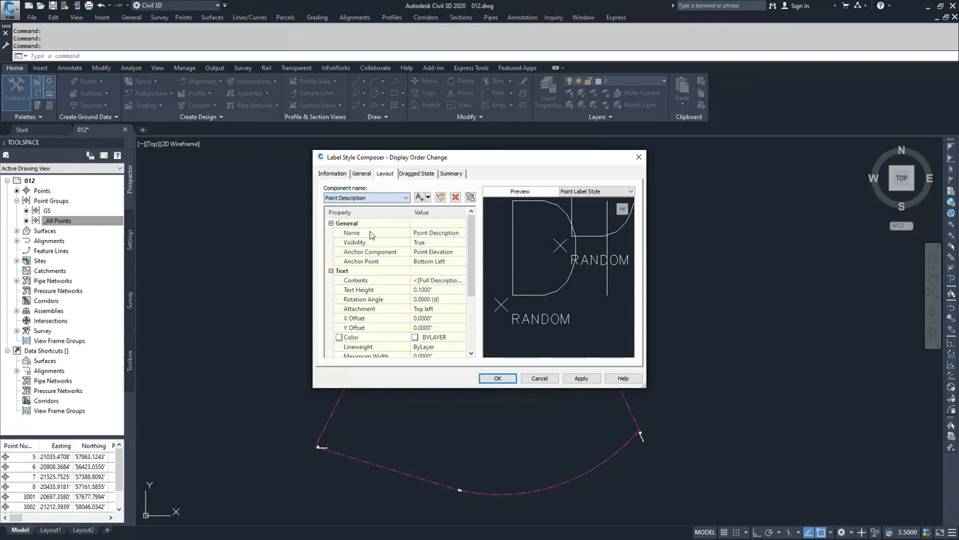
pyautogui.click(432, 243)
pyautogui.click(463, 242)
pyautogui.click(439, 260)
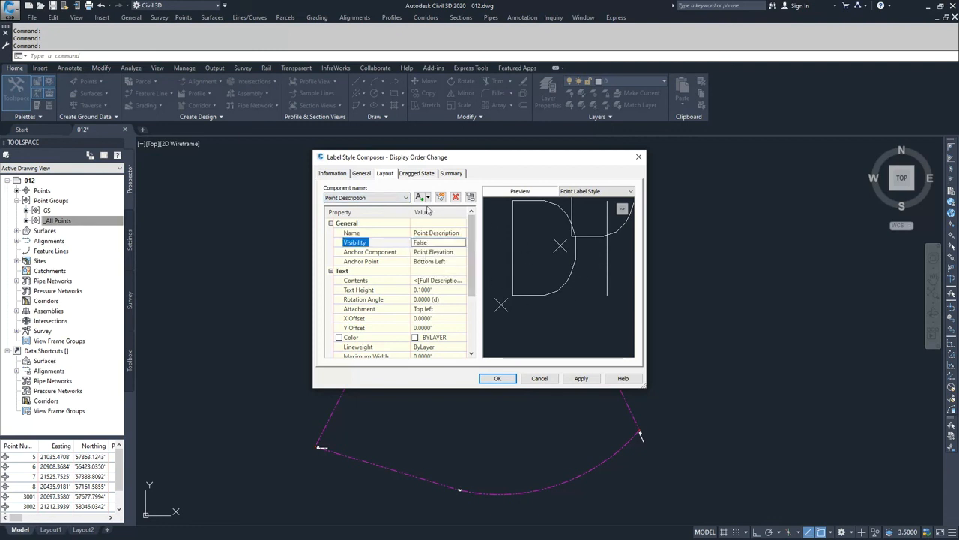
# - Apply and accept the Display Order Change label style, and apply it to the _All Points group
pyautogui.click(383, 199)
pyautogui.click(352, 205)
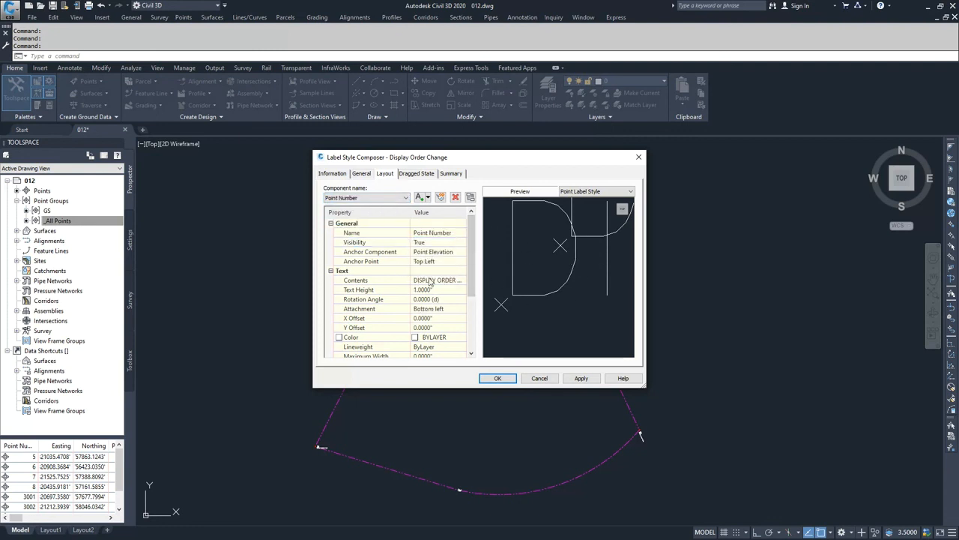
pyautogui.click(581, 378)
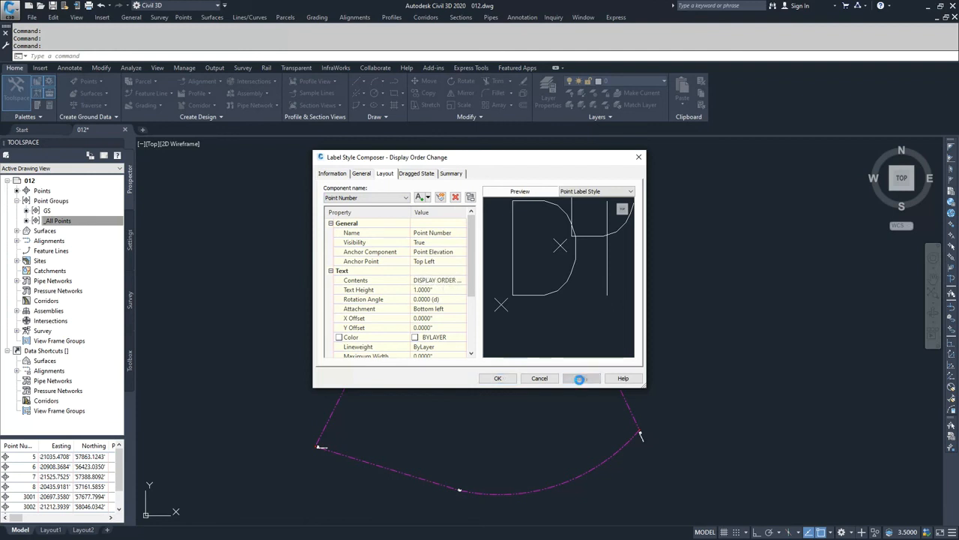
pyautogui.click(498, 377)
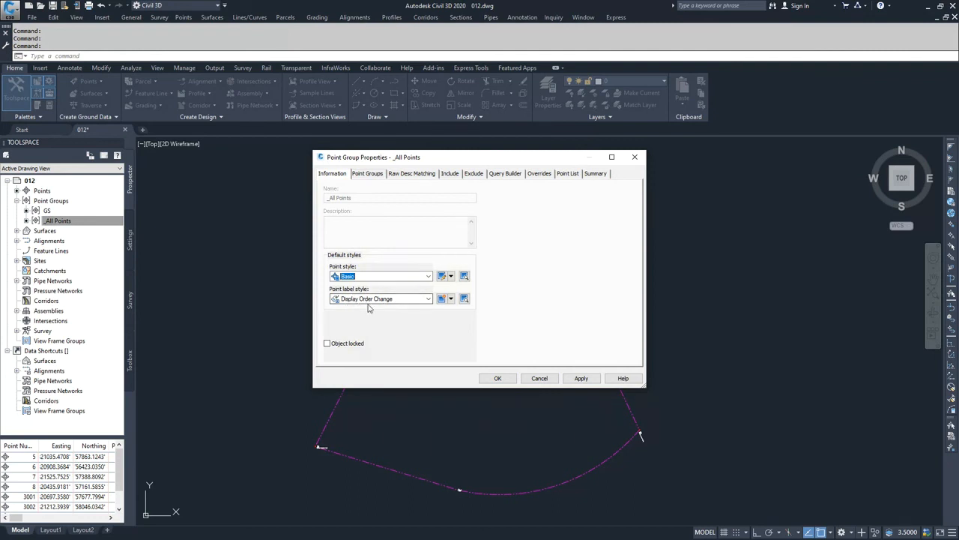
pyautogui.click(579, 379)
pyautogui.click(498, 377)
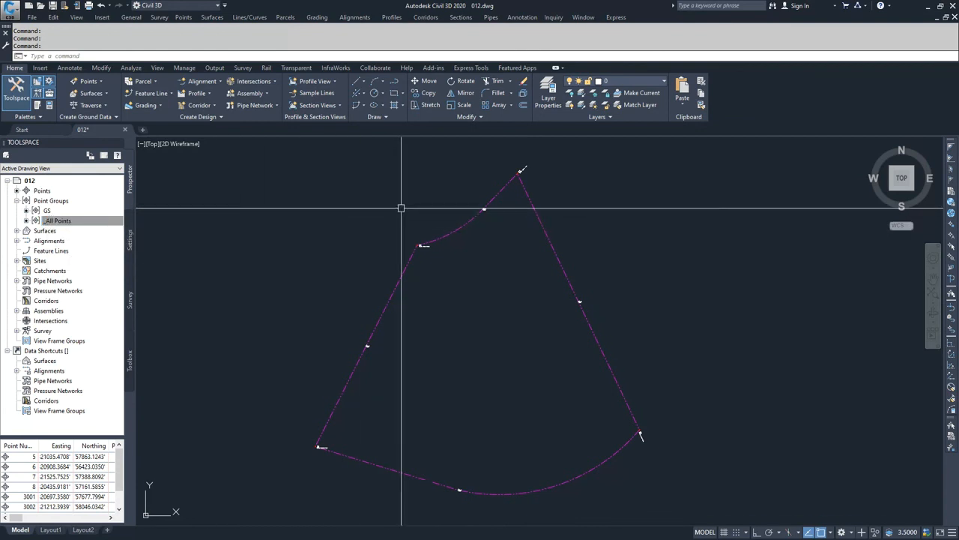
# - Move the GS group below _All Points in the point group display order and inspect the labels in the drawing
pyautogui.scroll(6, 470, 209)
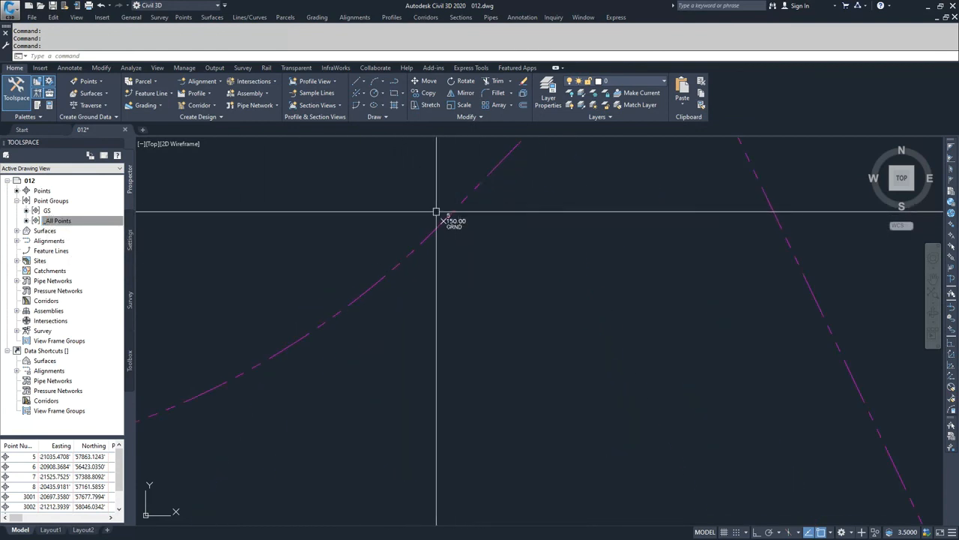
pyautogui.moveTo(456, 206); pyautogui.dragTo(440, 295, button='middle')
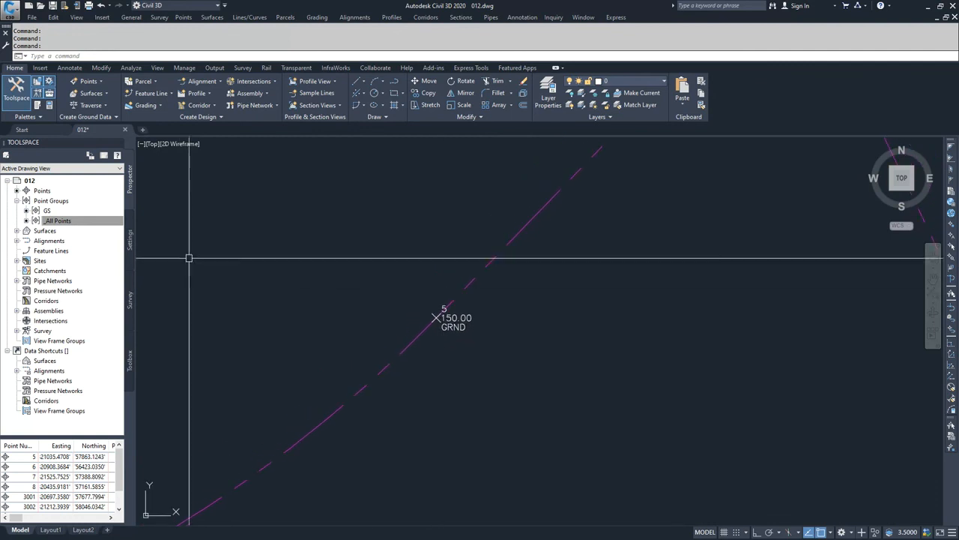
pyautogui.click(56, 202)
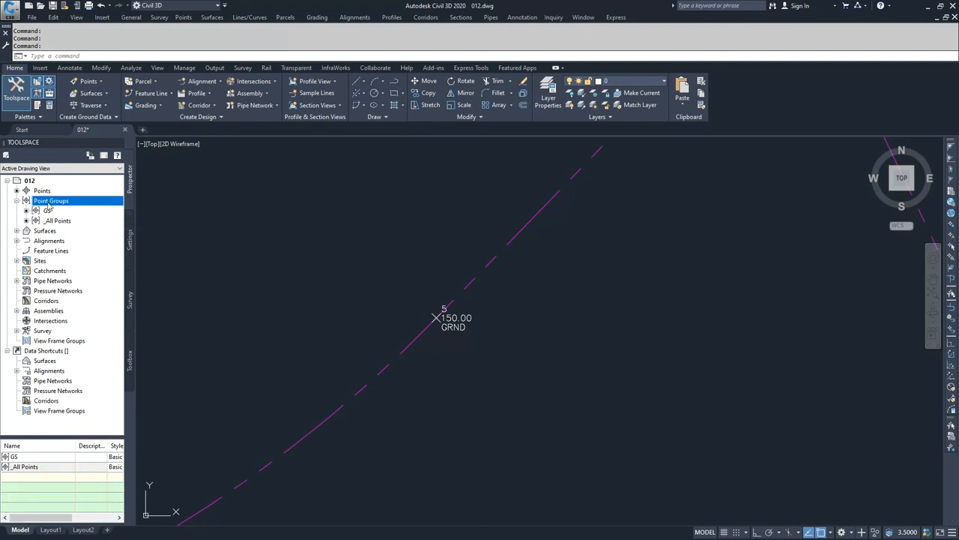
pyautogui.rightClick(60, 202)
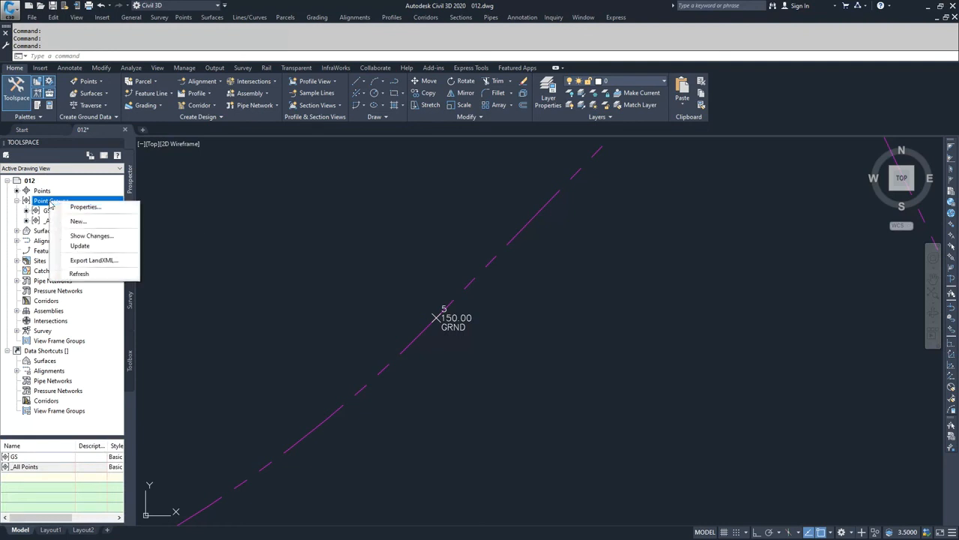
pyautogui.click(87, 207)
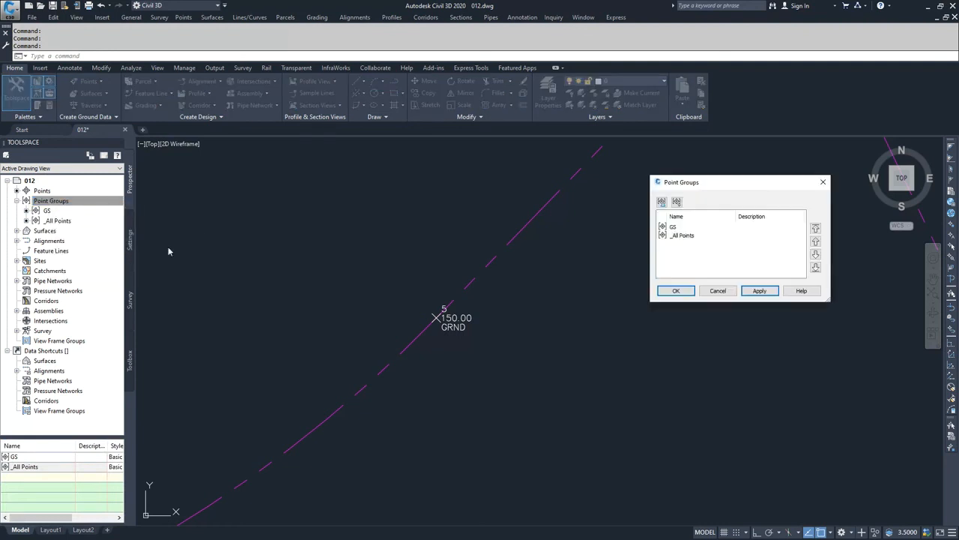
pyautogui.click(686, 229)
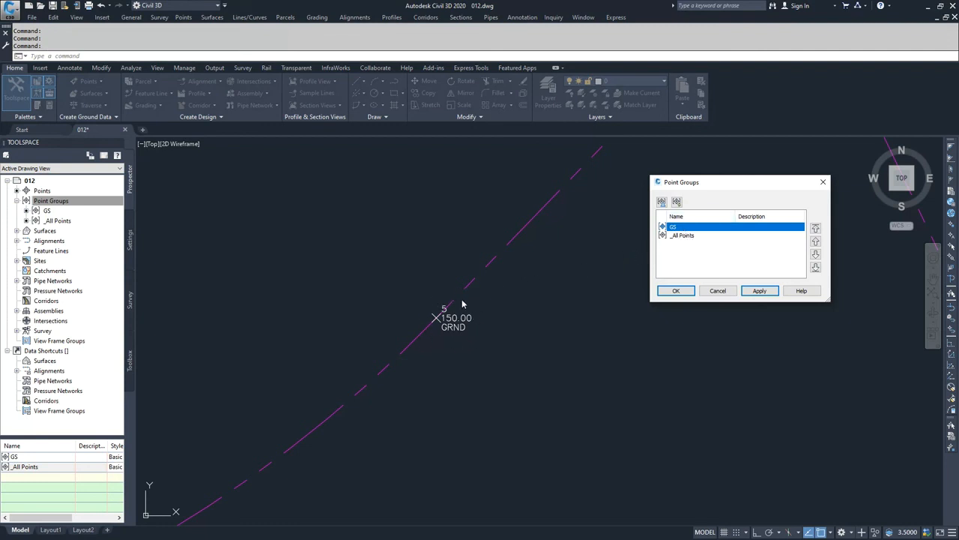
pyautogui.click(816, 254)
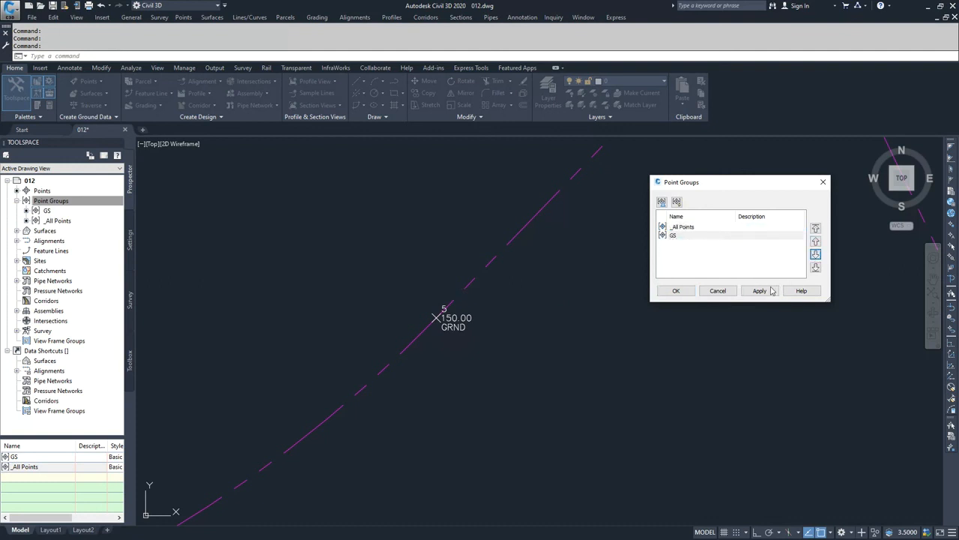
pyautogui.click(675, 291)
pyautogui.scroll(-4, 631, 330)
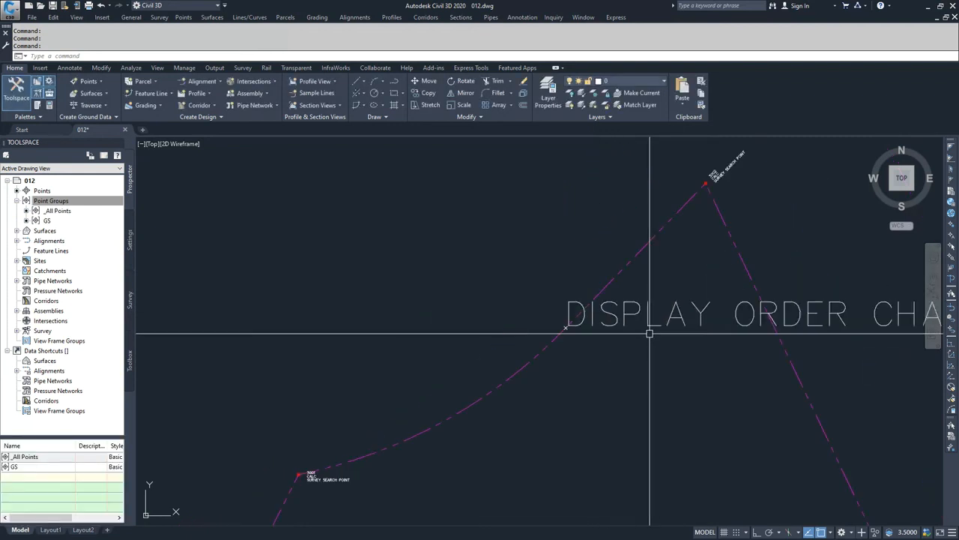
pyautogui.scroll(-2, 692, 345)
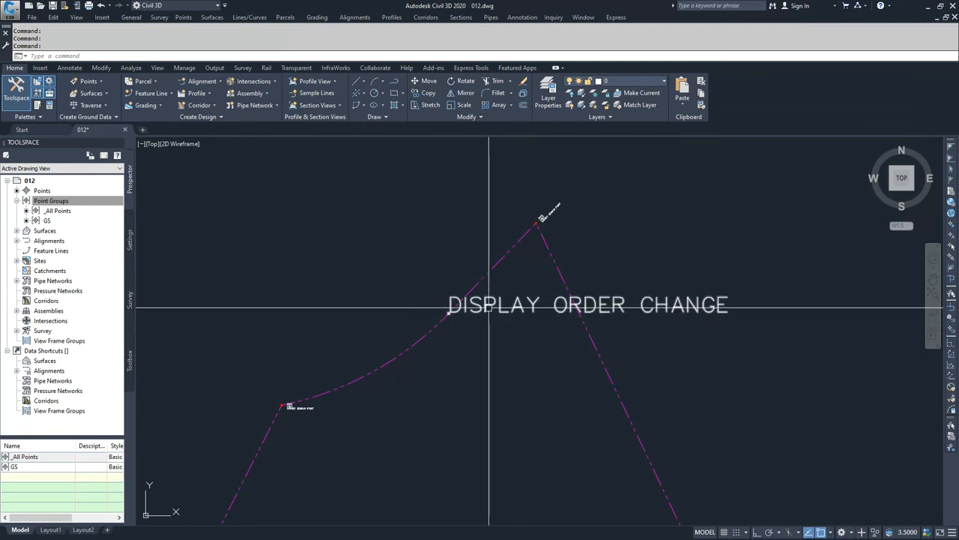
# - Move the GS group back above _All Points in the point group display order and accept the change
pyautogui.rightClick(63, 200)
pyautogui.click(86, 207)
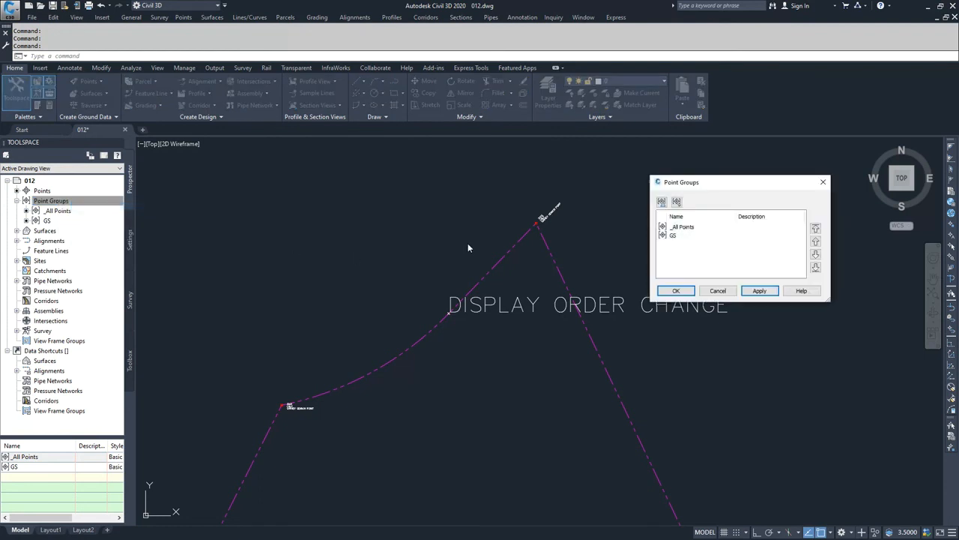
pyautogui.click(662, 236)
pyautogui.click(815, 241)
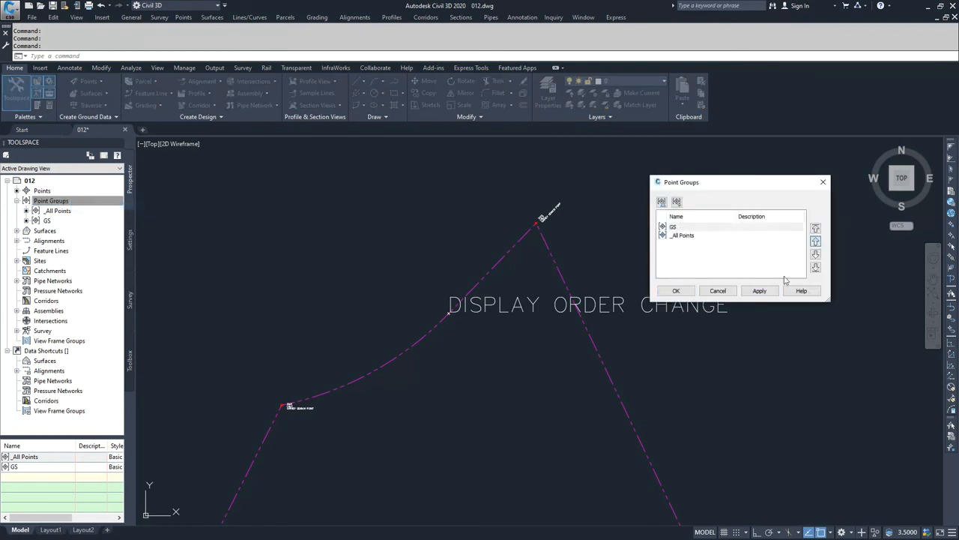
pyautogui.click(676, 291)
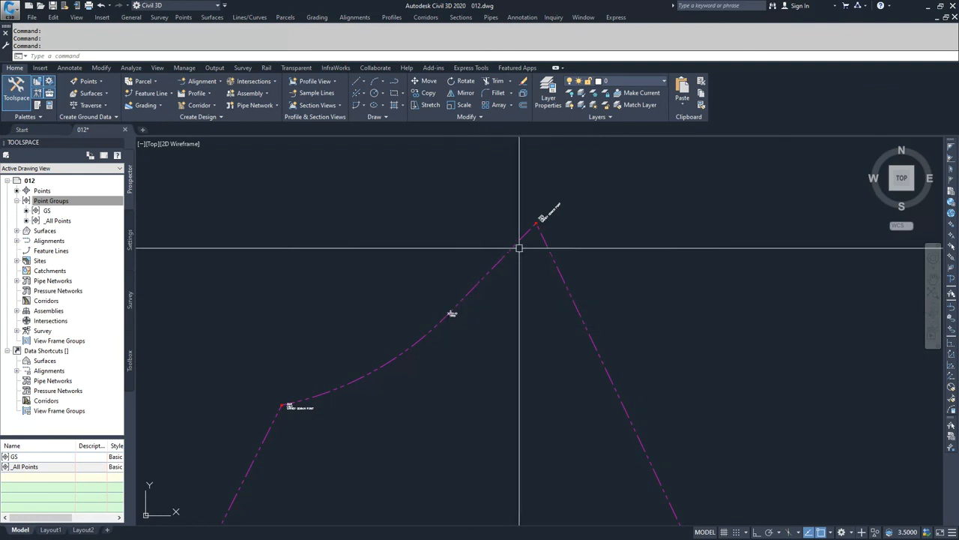
# - Turn on the Point Label Style override with Display Order Change for the _All Points group, and apply and accept it
pyautogui.scroll(3, 542, 216)
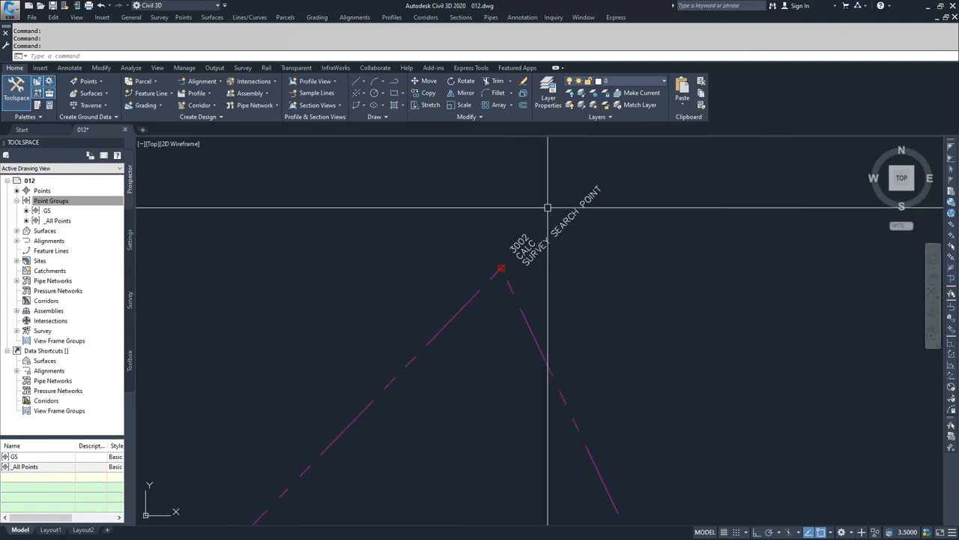
pyautogui.scroll(3, 547, 222)
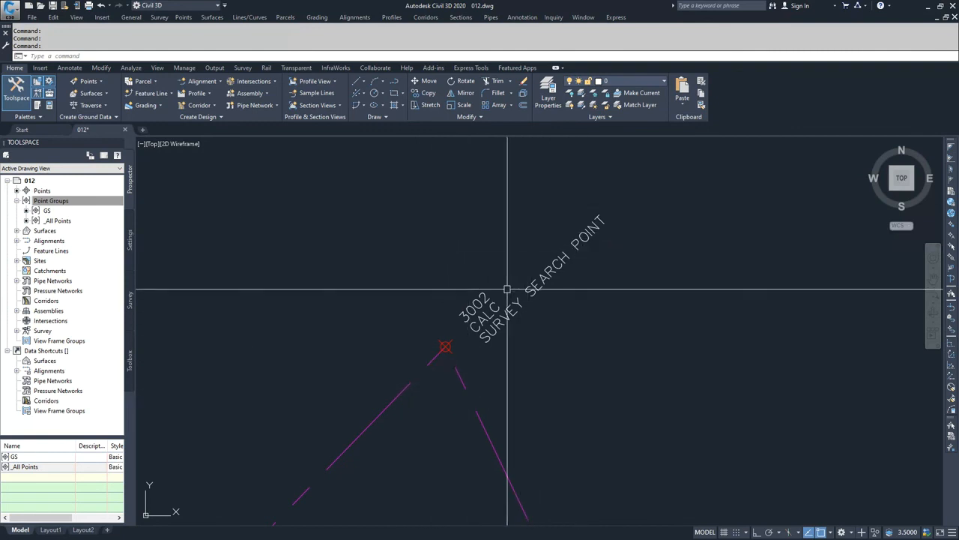
pyautogui.click(56, 223)
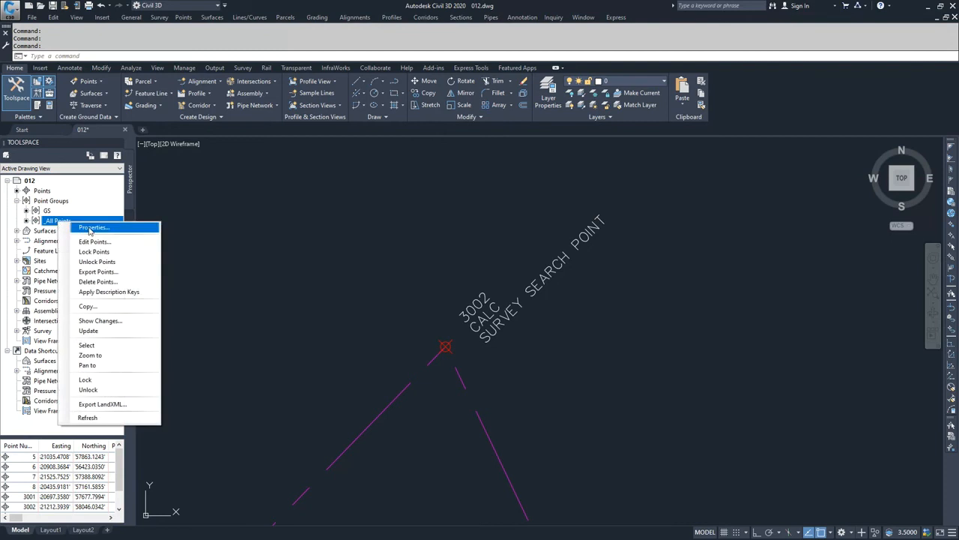
pyautogui.click(92, 227)
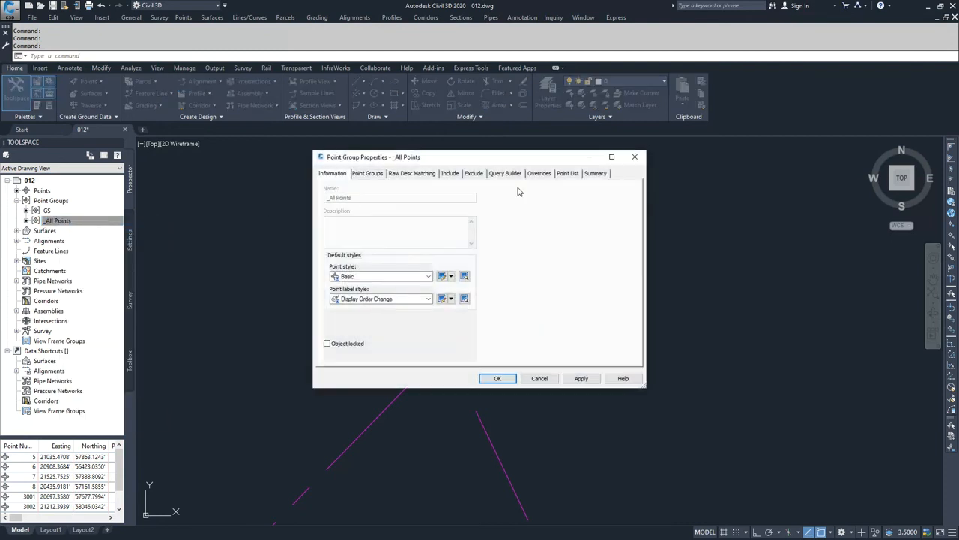
pyautogui.moveTo(502, 160); pyautogui.dragTo(818, 215)
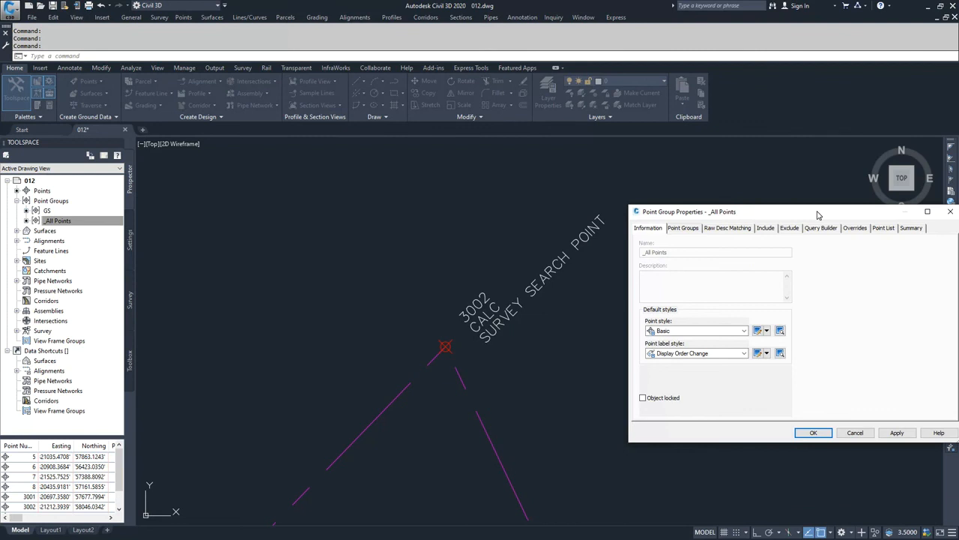
pyautogui.click(855, 228)
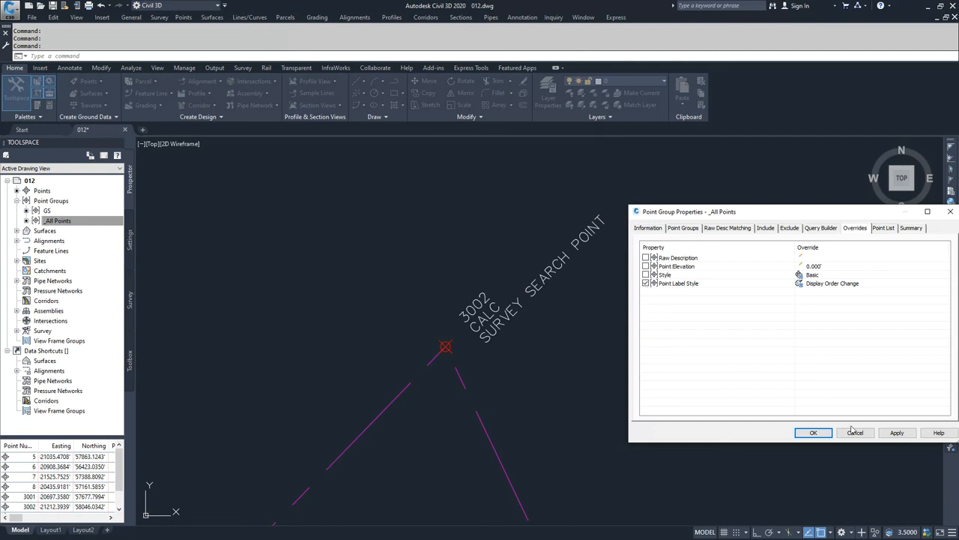
pyautogui.click(897, 433)
pyautogui.click(815, 431)
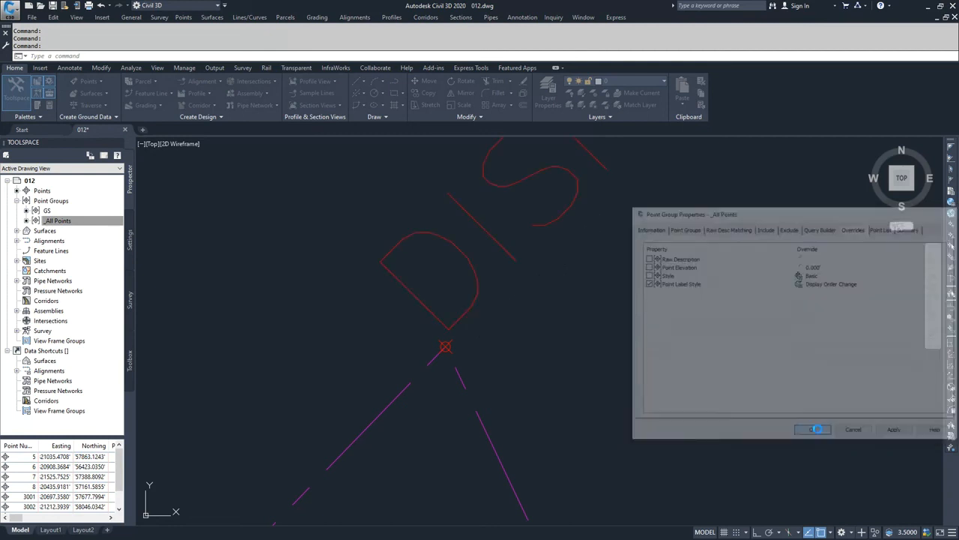
# - Examine the labels at the alignment's corner points and at ground point 5 to compare the effect of the override
pyautogui.scroll(-5, 677, 347)
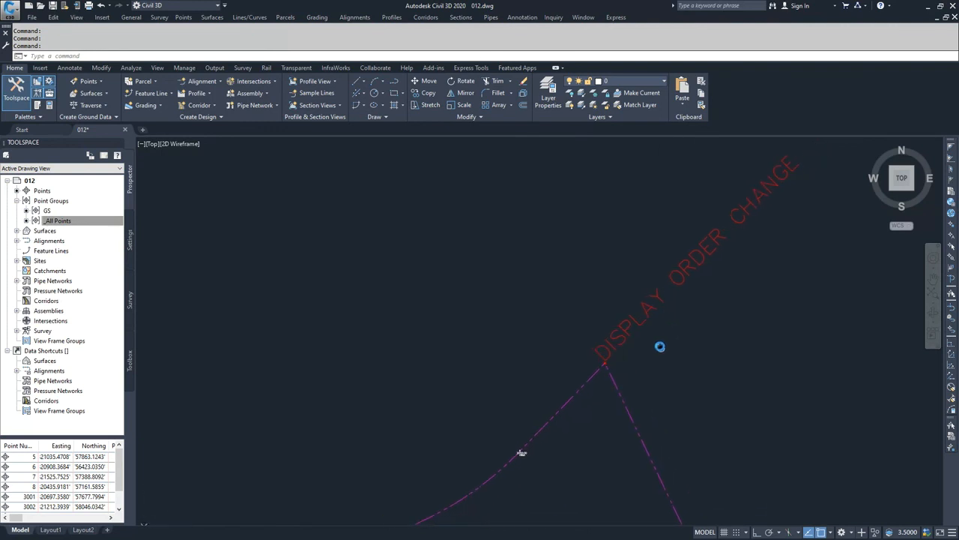
pyautogui.moveTo(659, 346)
pyautogui.mouseDown(button='middle')
pyautogui.moveTo(591, 336)
pyautogui.moveTo(547, 356)
pyautogui.mouseUp(button='middle')
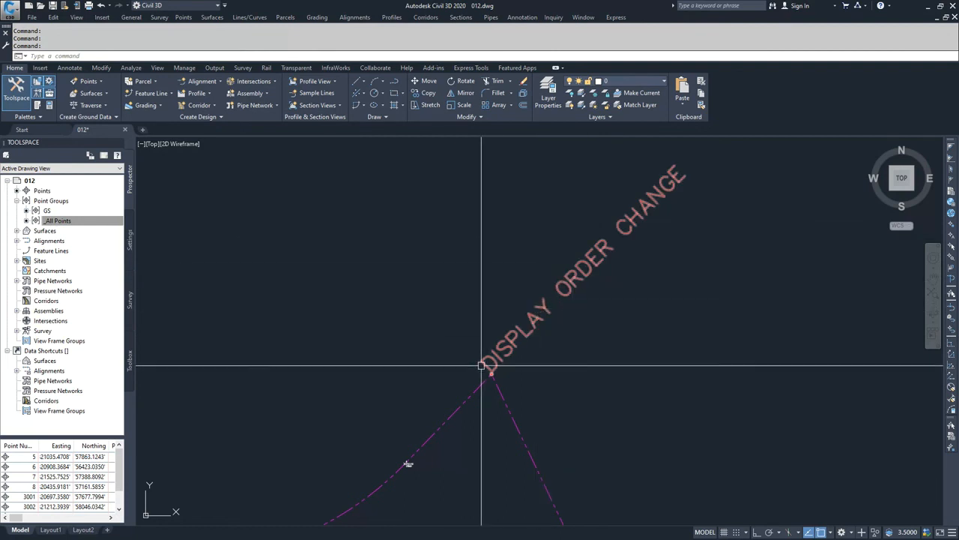
pyautogui.moveTo(482, 374); pyautogui.dragTo(566, 258, button='middle')
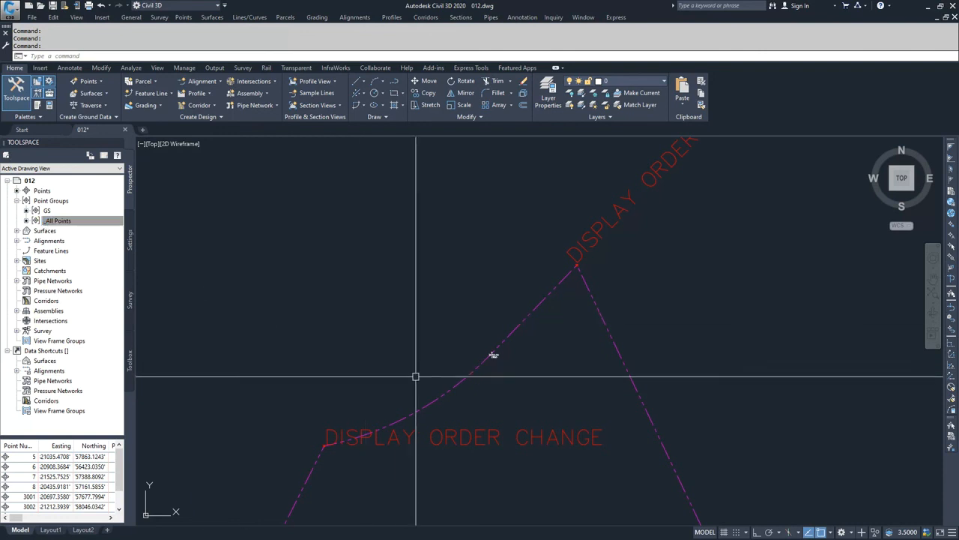
pyautogui.scroll(5, 487, 367)
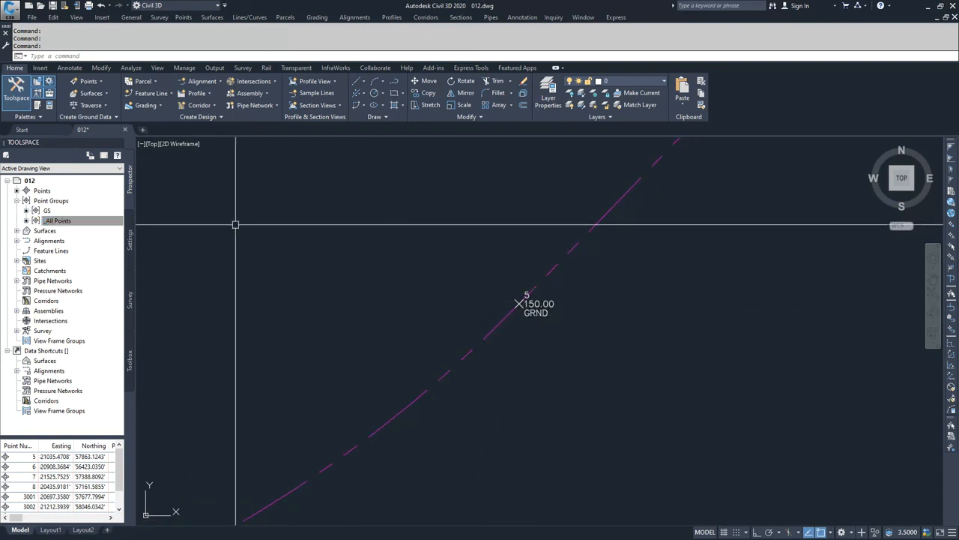
pyautogui.rightClick(47, 224)
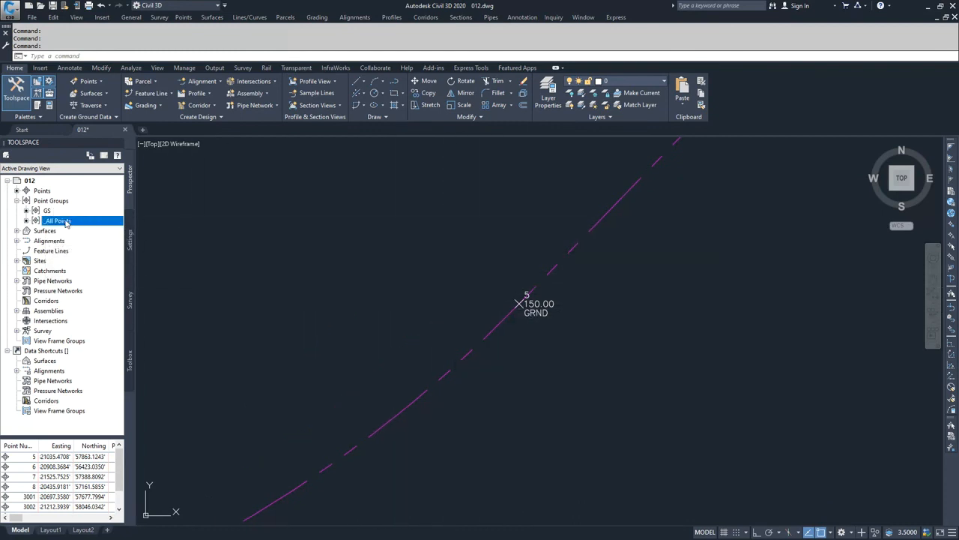
pyautogui.scroll(-3, 472, 317)
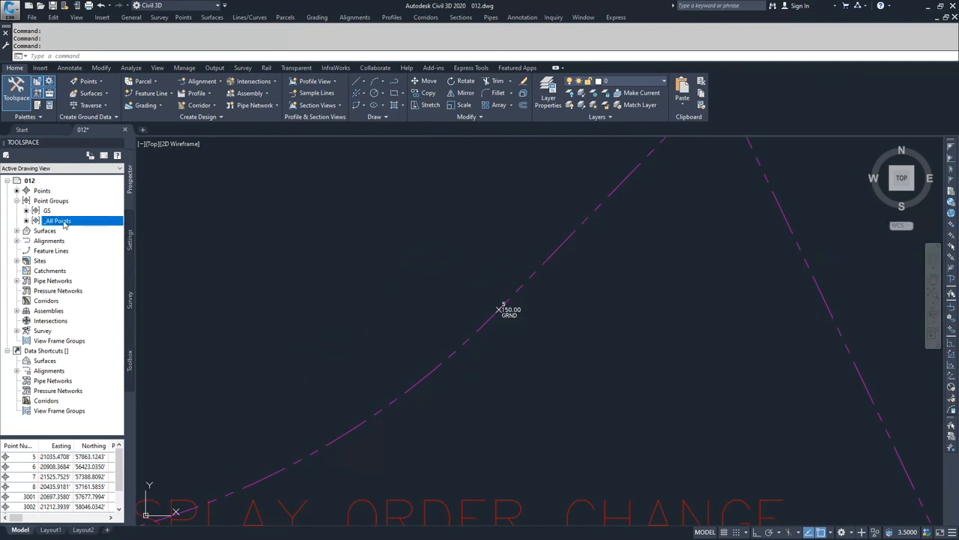